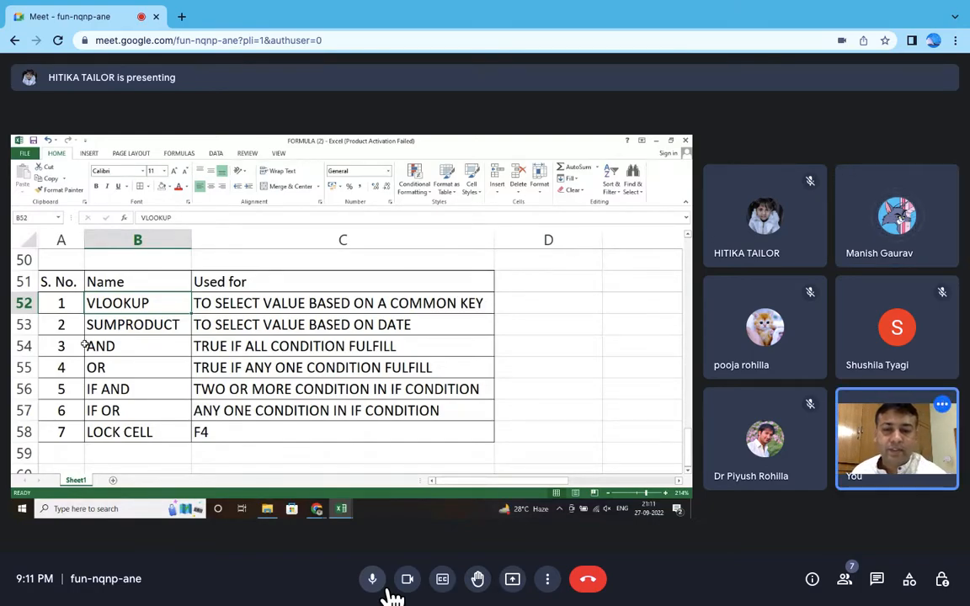
Step: Turn off the meeting camera and admit the two people waiting to join the call
left_click(412, 582)
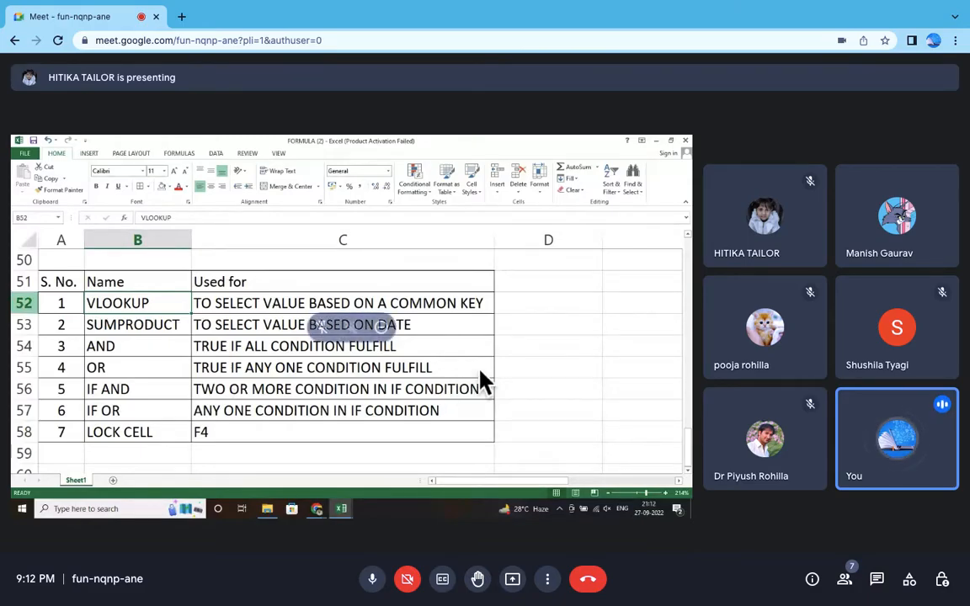
scroll(480, 370, "up", 4)
scroll(479, 370, "left", 3)
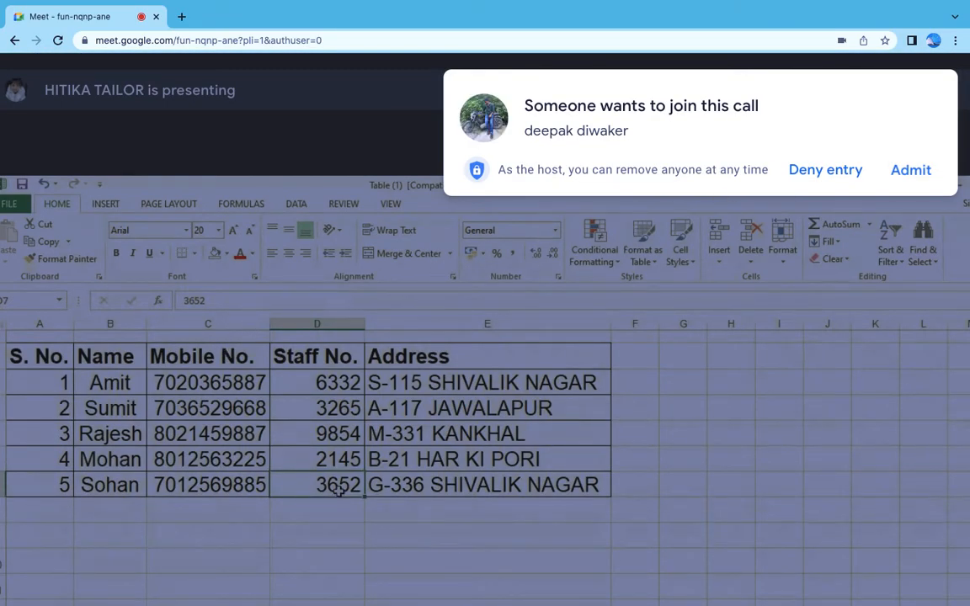
left_click(922, 174)
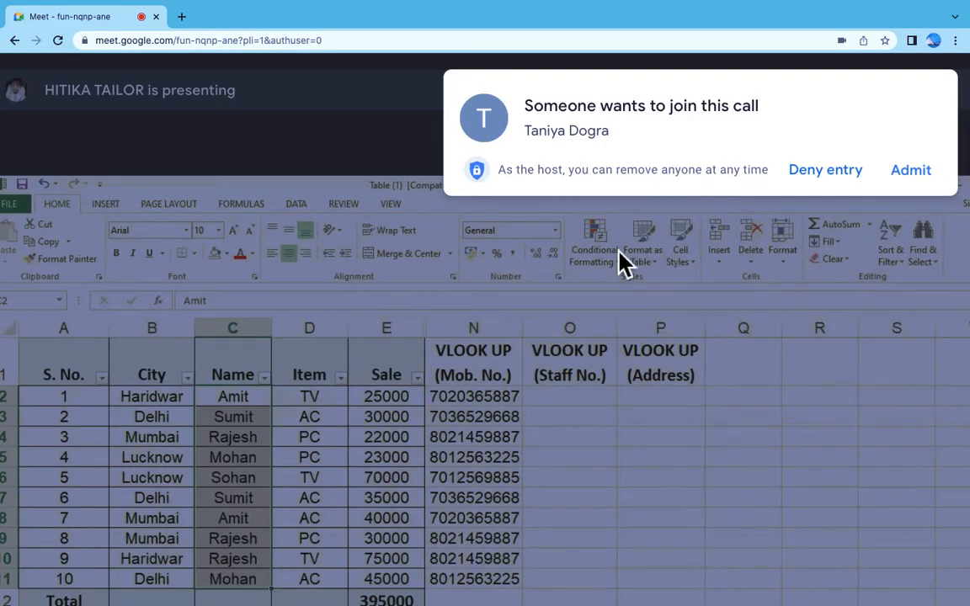
left_click(908, 173)
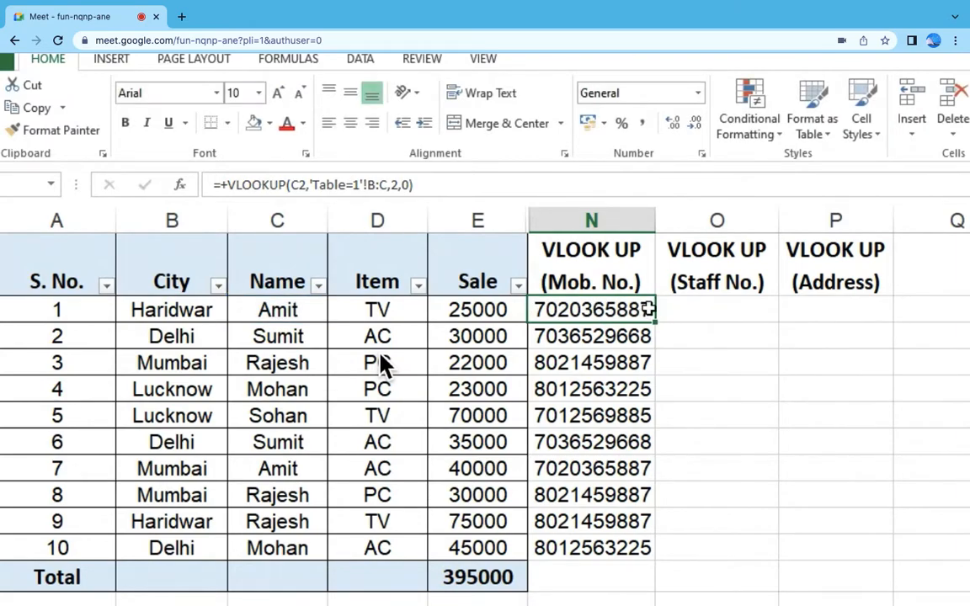
Step: Clear cell N2 and start a VLOOKUP formula there with C2 as the lookup value
key("Delete")
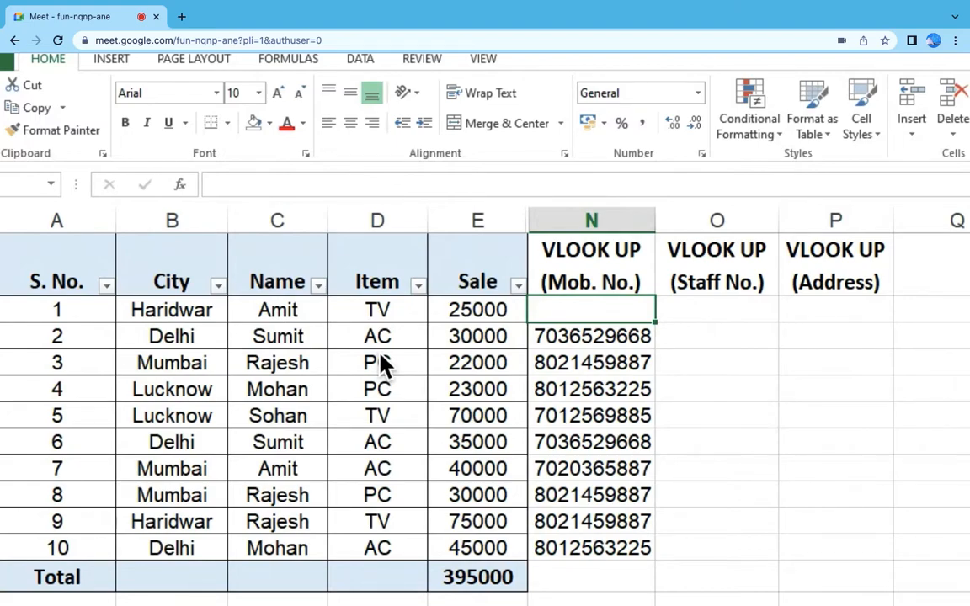
type("+")
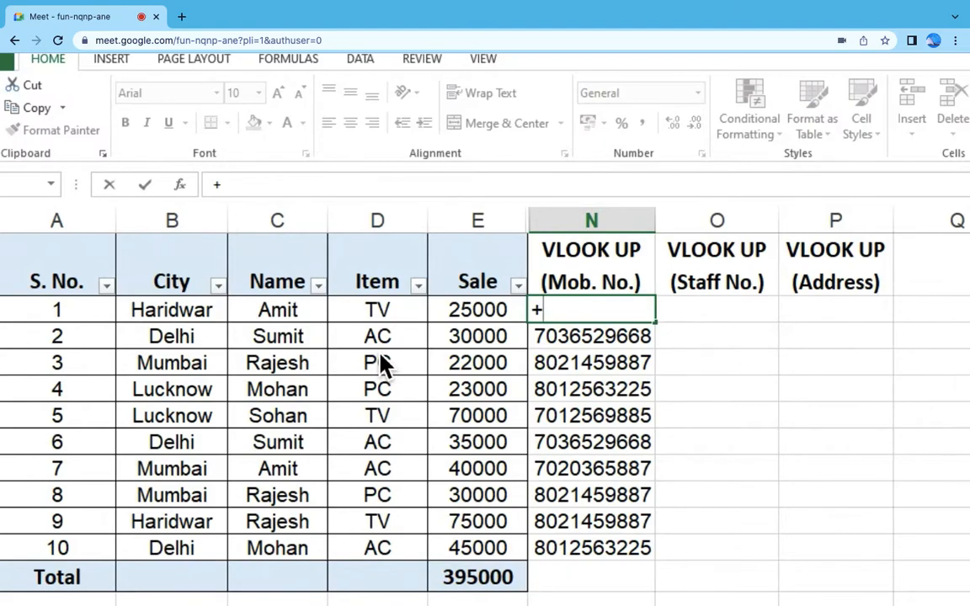
type("VLOO")
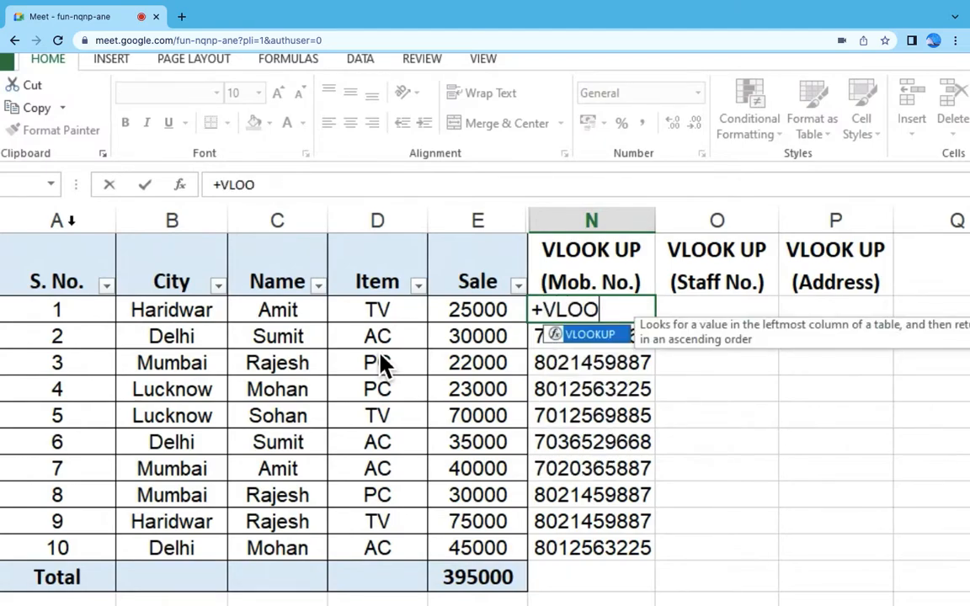
double_click(604, 335)
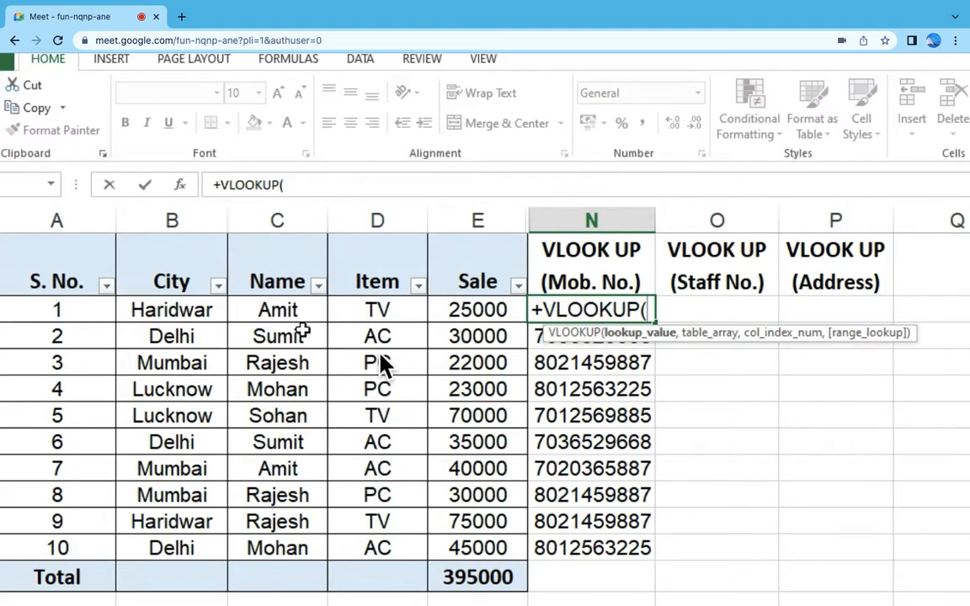
left_click(296, 312)
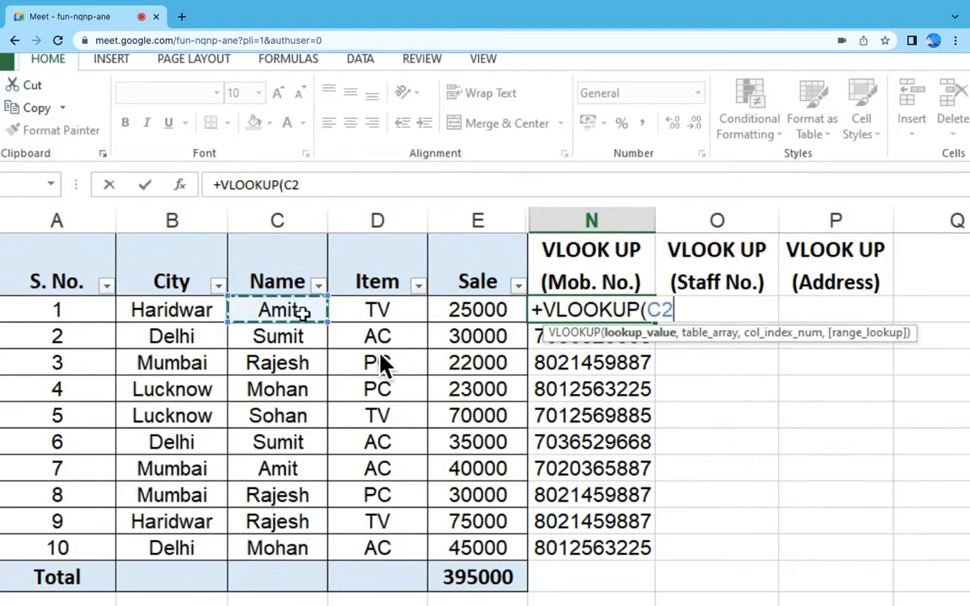
type(",")
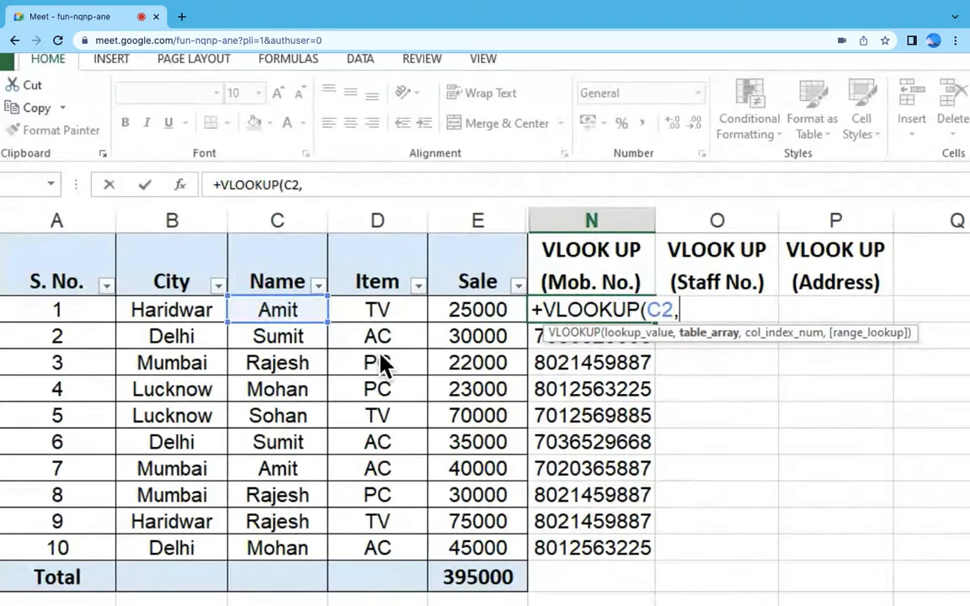
Step: Set the VLOOKUP table array to columns B:C of the Table=1 sheet
key("ctrl+Page_Down")
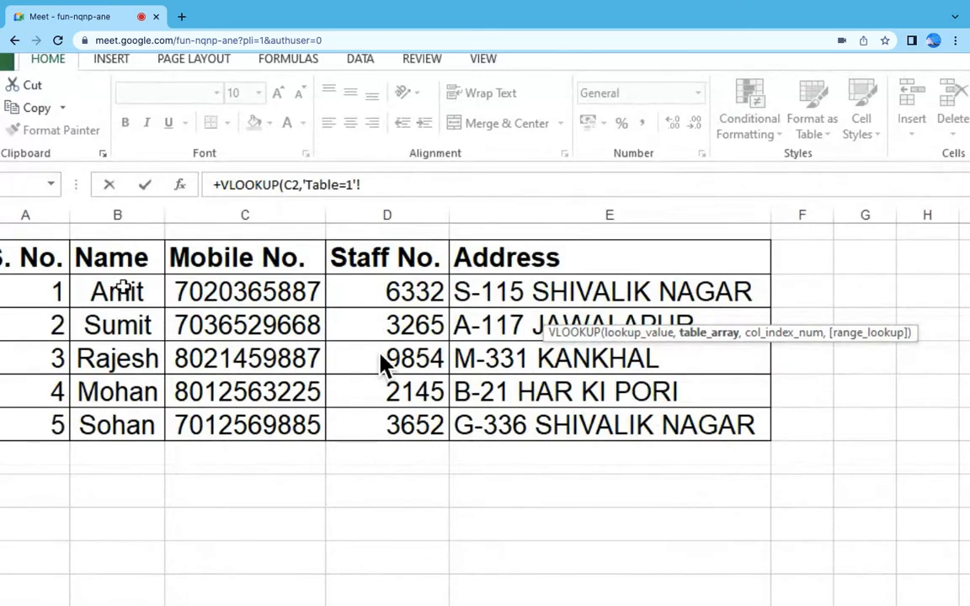
left_click(127, 214)
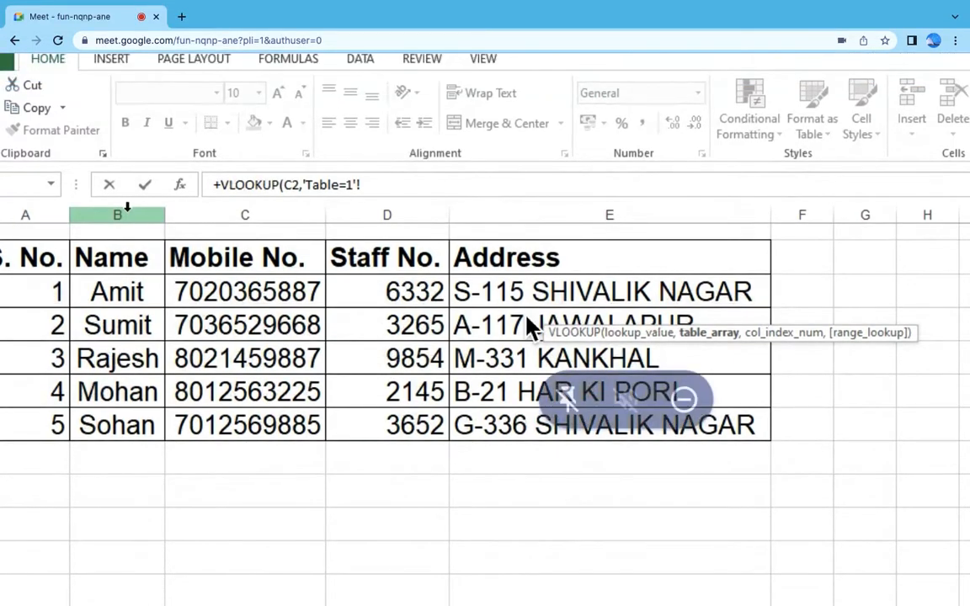
left_click(132, 215)
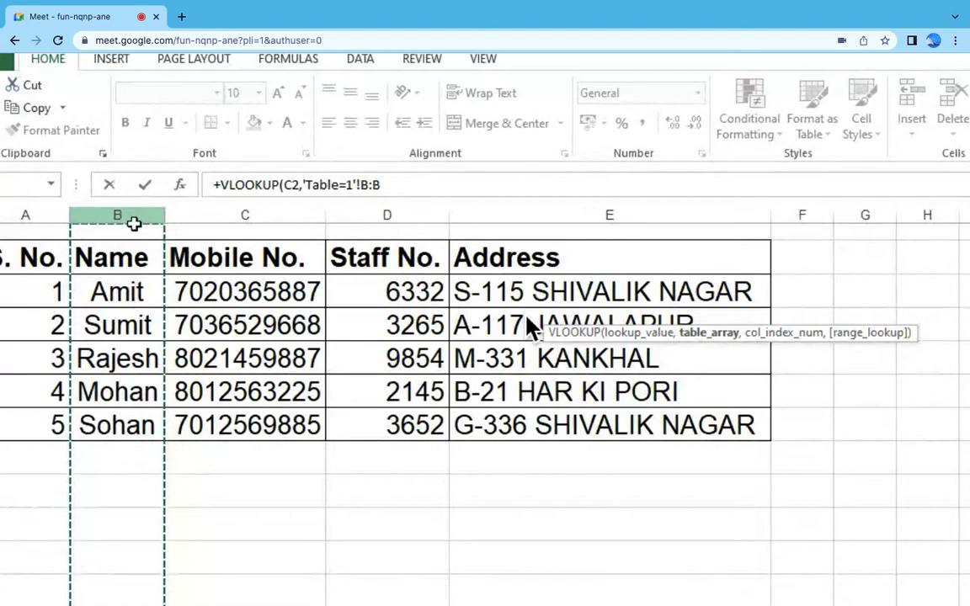
left_click_drag(143, 215, 234, 224)
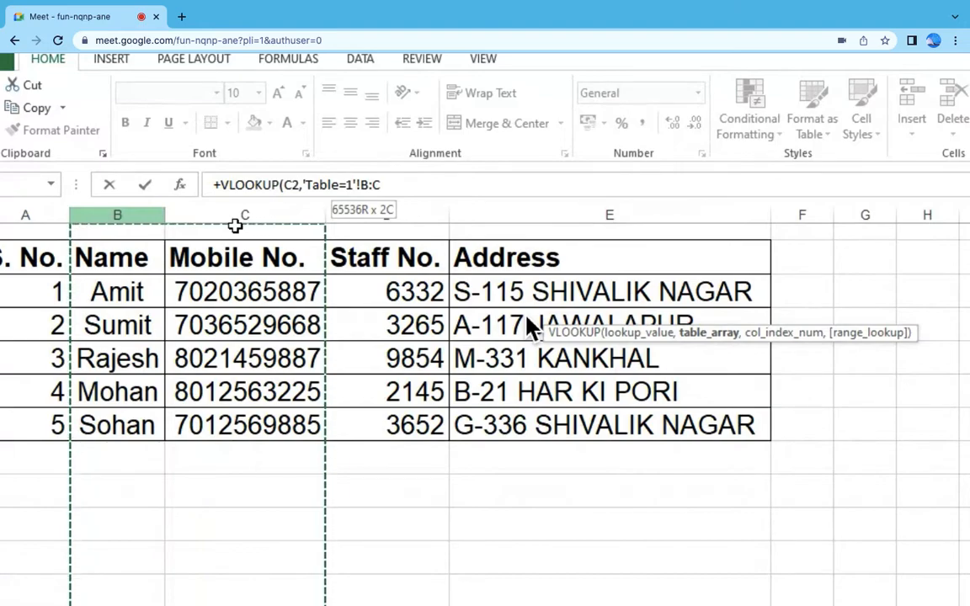
left_click_drag(235, 226, 214, 220)
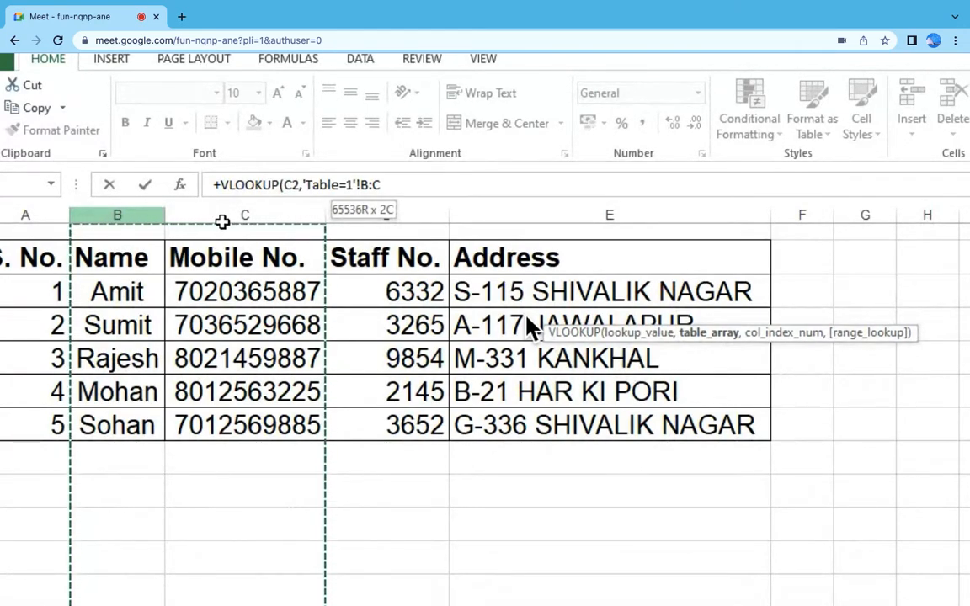
Step: Complete the N2 VLOOKUP with column index 2 and range lookup 0, and enter the formula
left_click(383, 185)
type(",2")
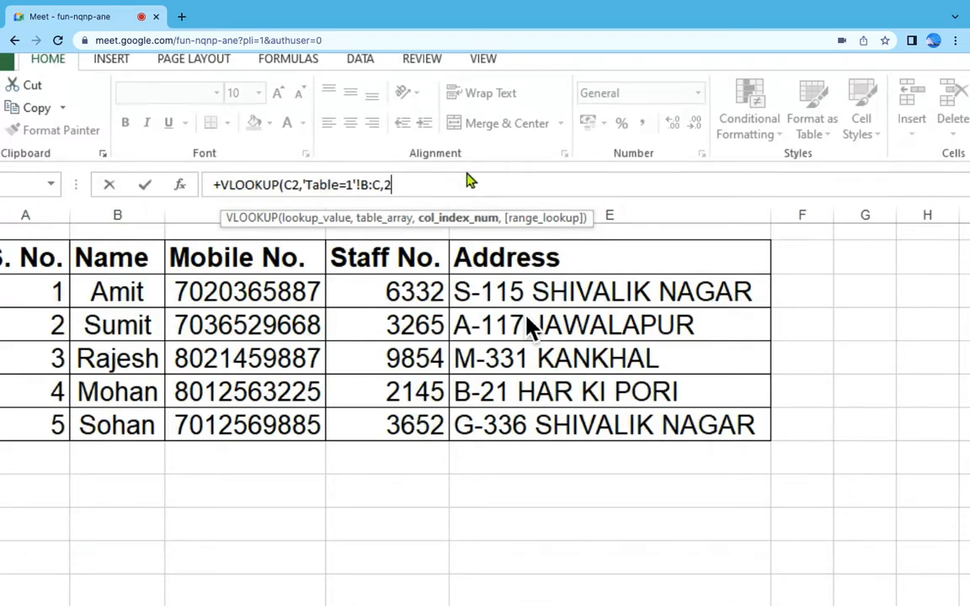
type(",0")
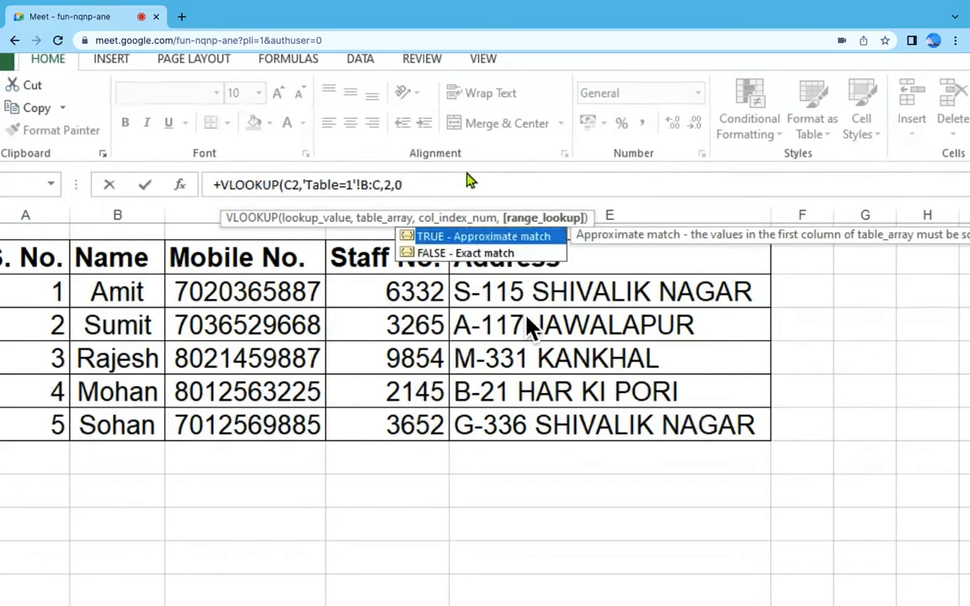
type(")")
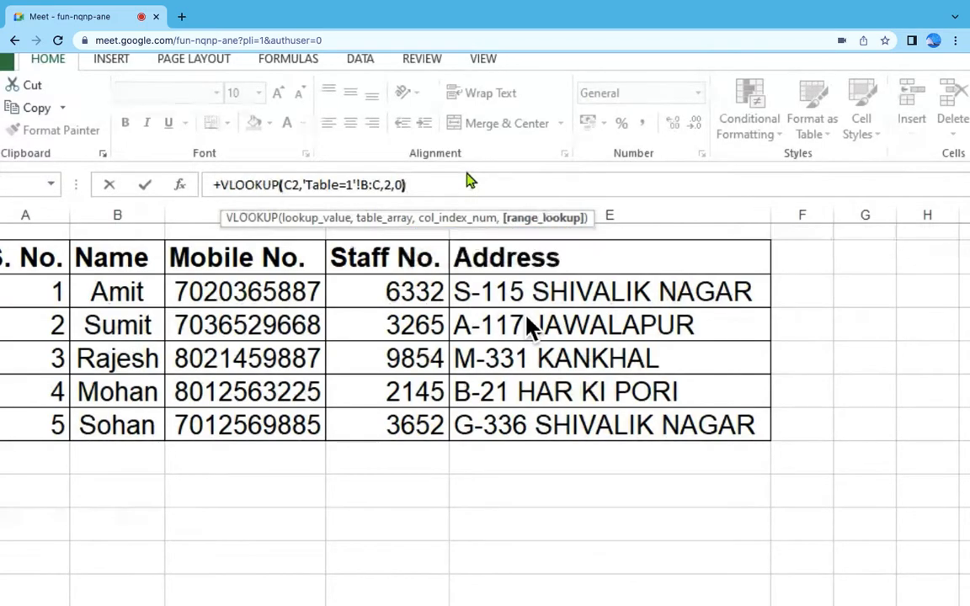
key("Return")
Step: Clear the remaining mobile number lookup results in N3:N11
left_click(619, 309)
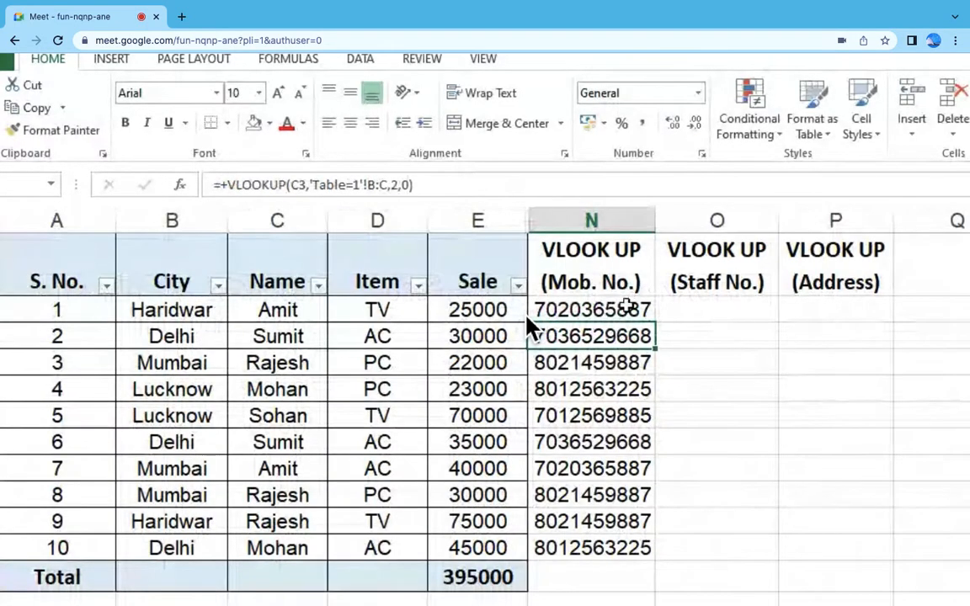
left_click_drag(625, 333, 620, 547)
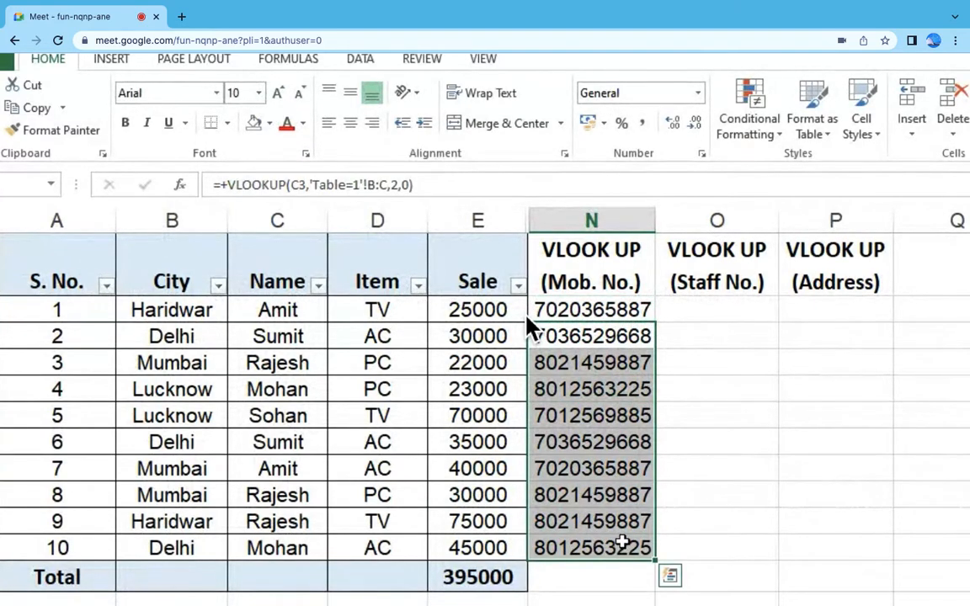
key("Delete")
Step: Copy the VLOOKUP formula from N2 down through N11 in the mobile number column
left_click(626, 309)
key("ctrl+c")
key("shift+Down")
key("shift+Down")
key("shift+Down")
key("shift+Down")
key("shift+Down")
key("shift+Down")
key("shift+Down")
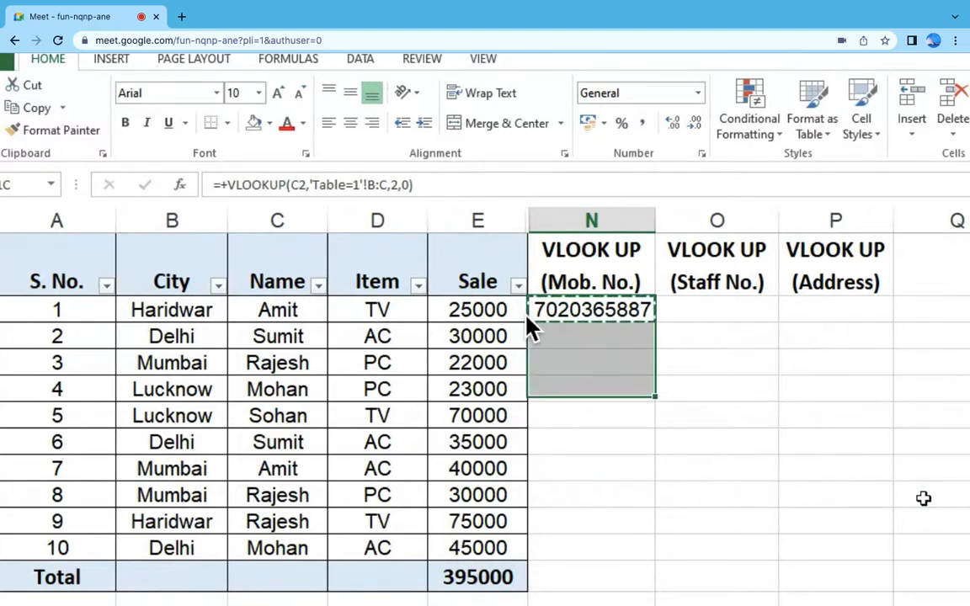
key("shift+Down")
key("shift+Down")
key("ctrl+v")
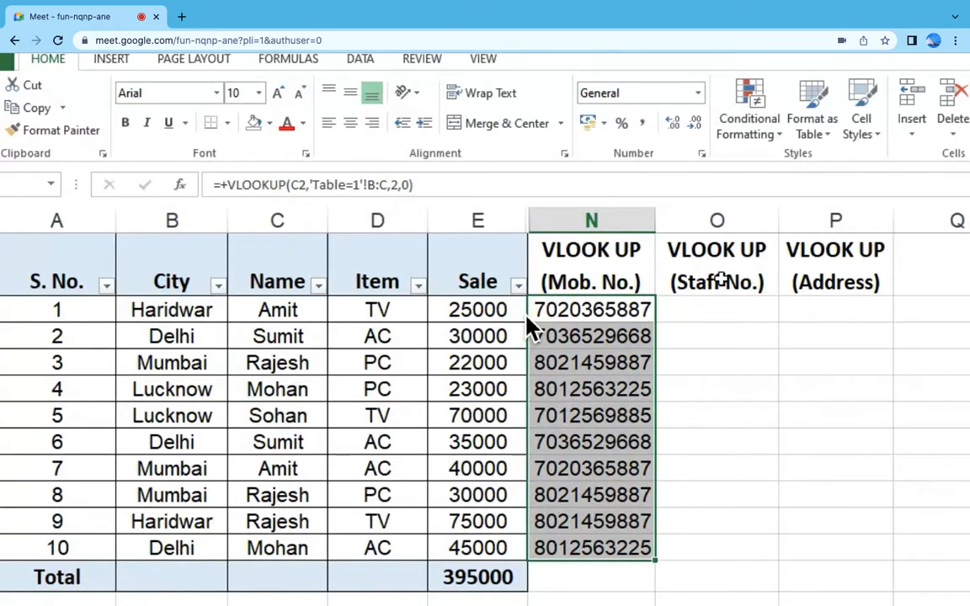
Step: Examine the first staff number on the Table=1 sheet and the matching name in the sales table
left_click(708, 291)
key("ctrl+Page_Down")
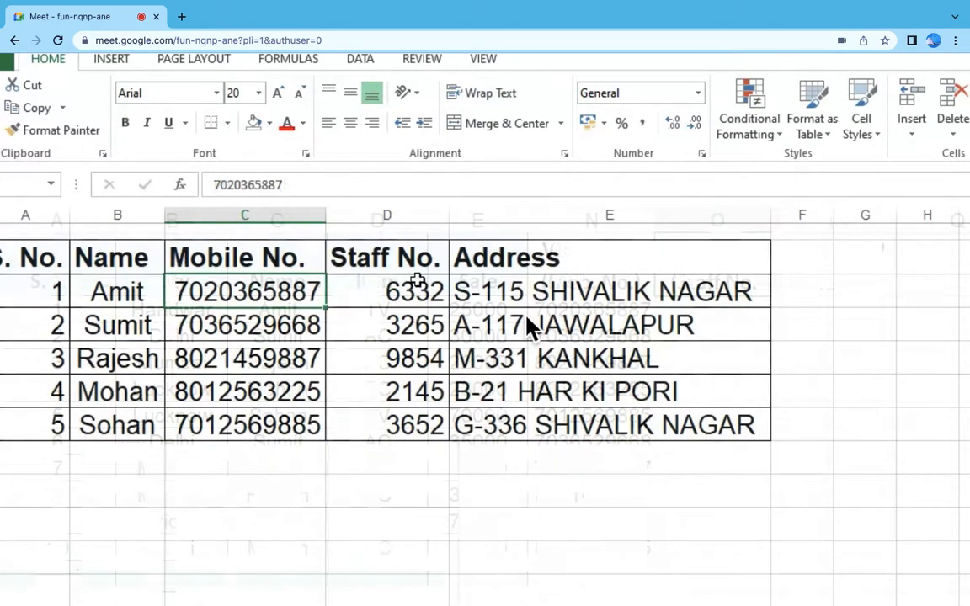
left_click(417, 284)
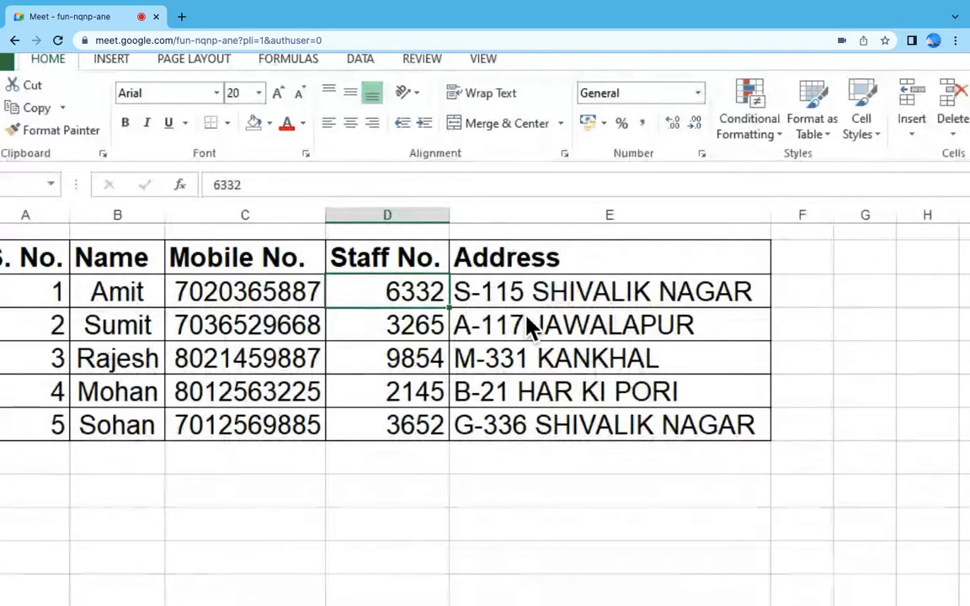
key("ctrl+Page_Up")
left_click(300, 312)
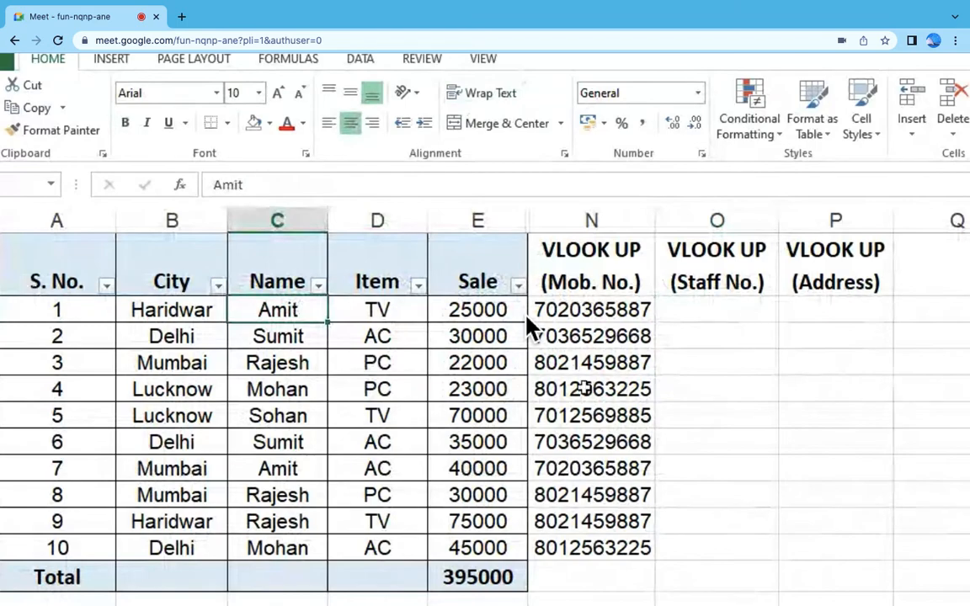
key("ctrl+Page_Down")
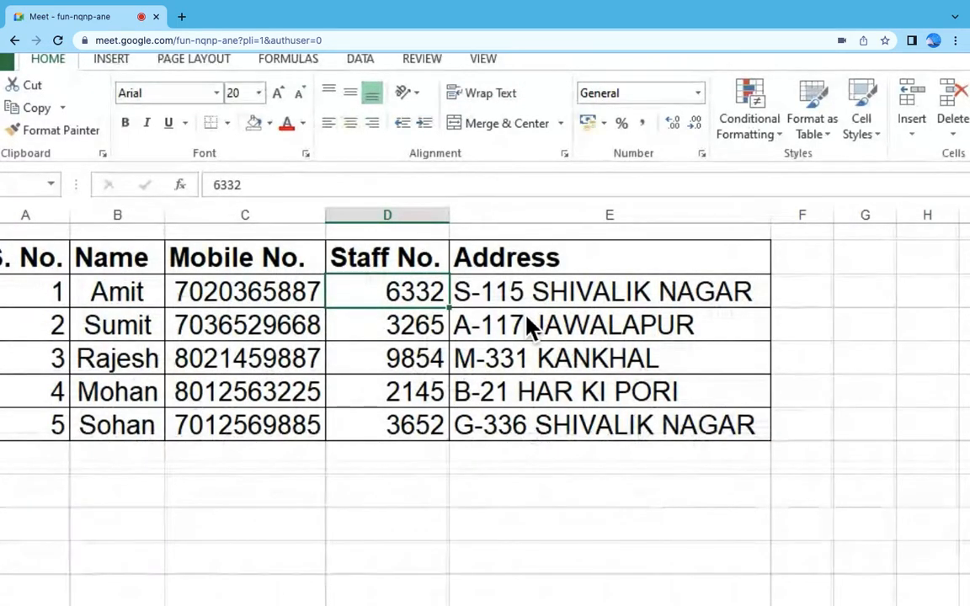
key("ctrl+Page_Up")
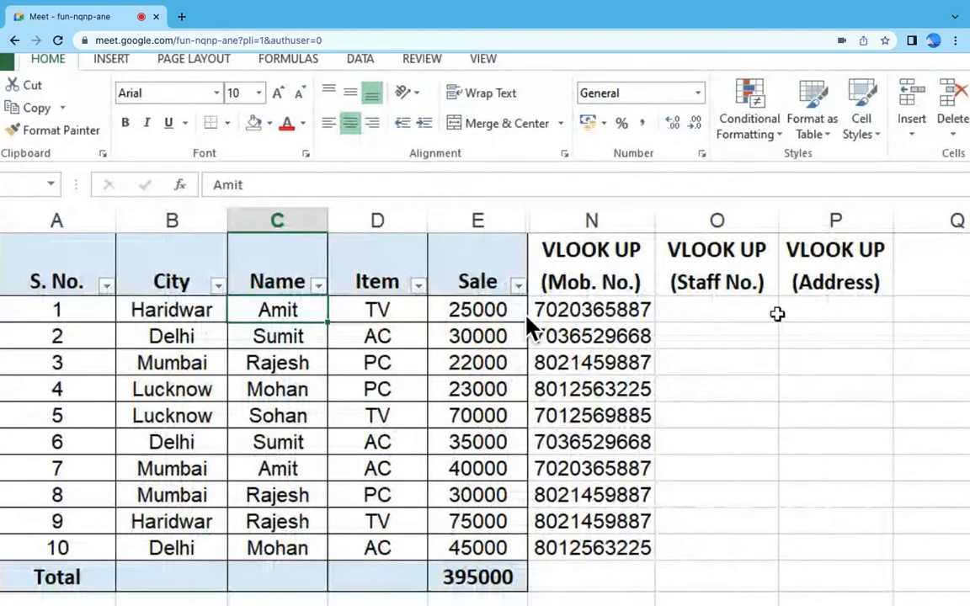
Step: Start a VLOOKUP formula in O2 under the Staff No. heading with C2 as the lookup value
left_click(775, 314)
type("+")
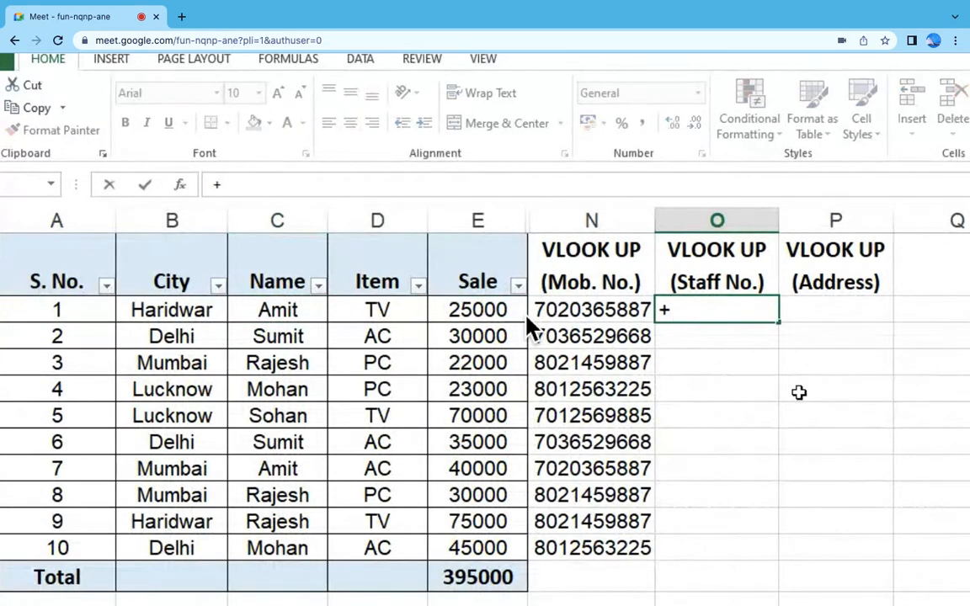
type("VLOO")
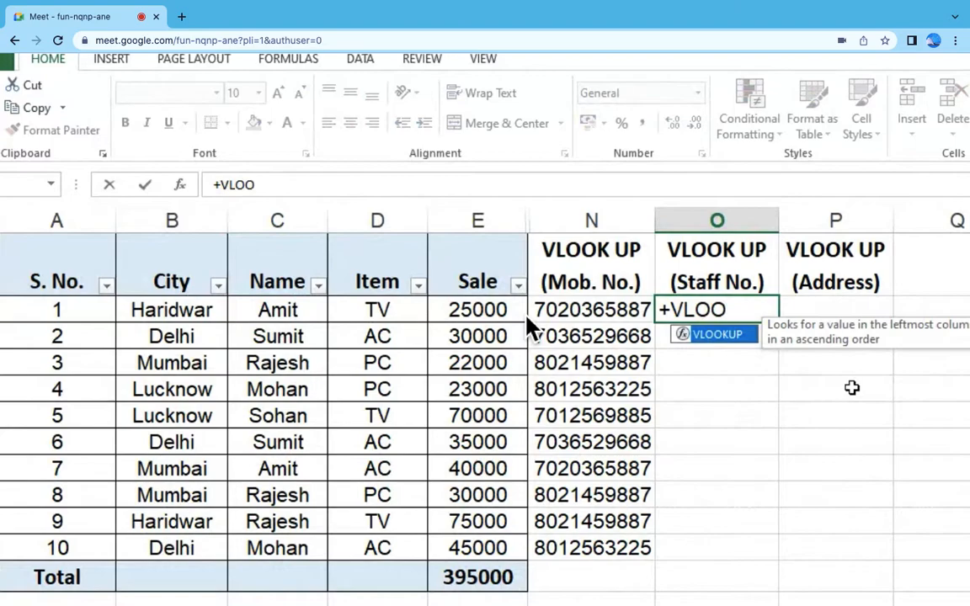
double_click(717, 335)
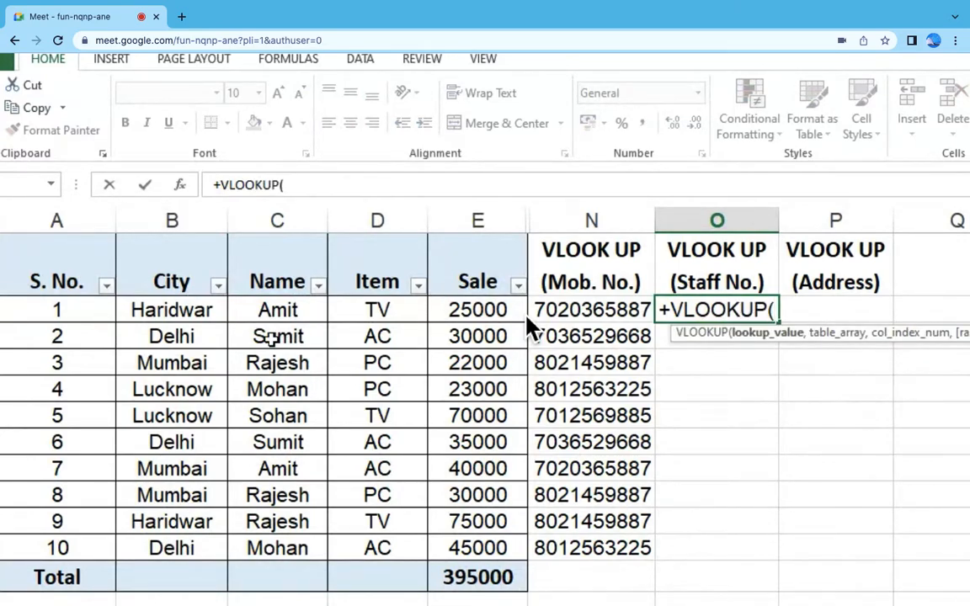
left_click(277, 310)
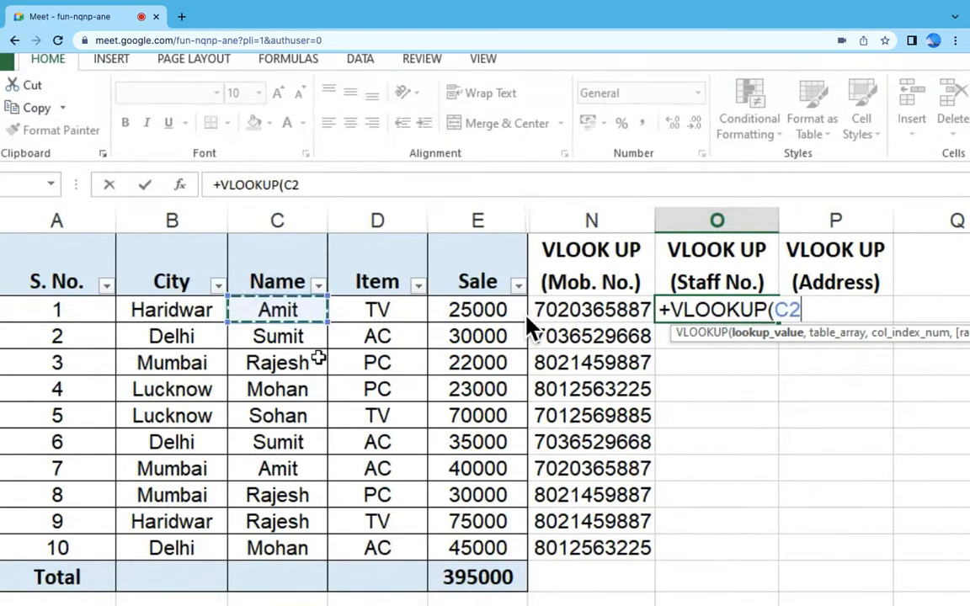
scroll(527, 316, "down", 1)
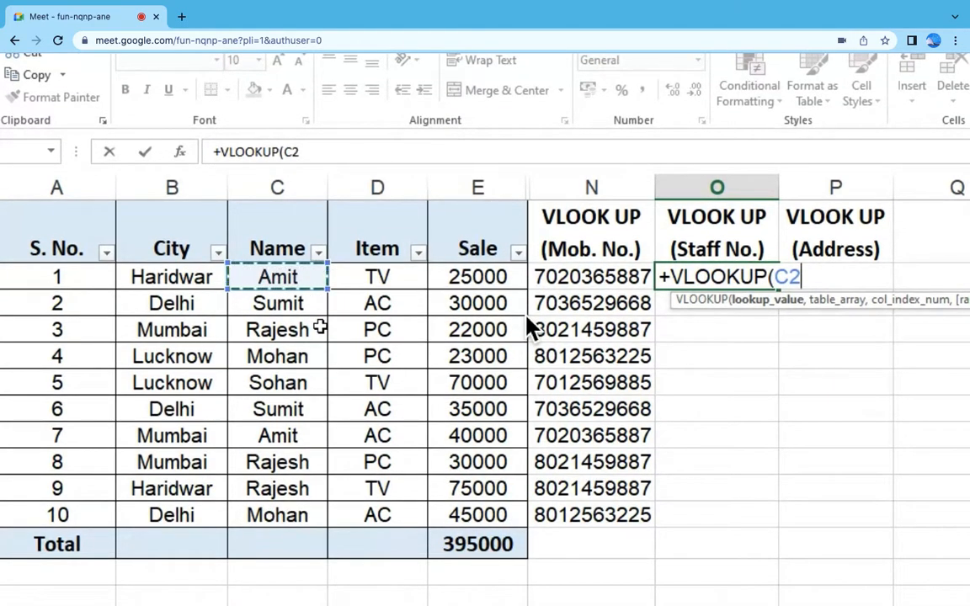
type(",")
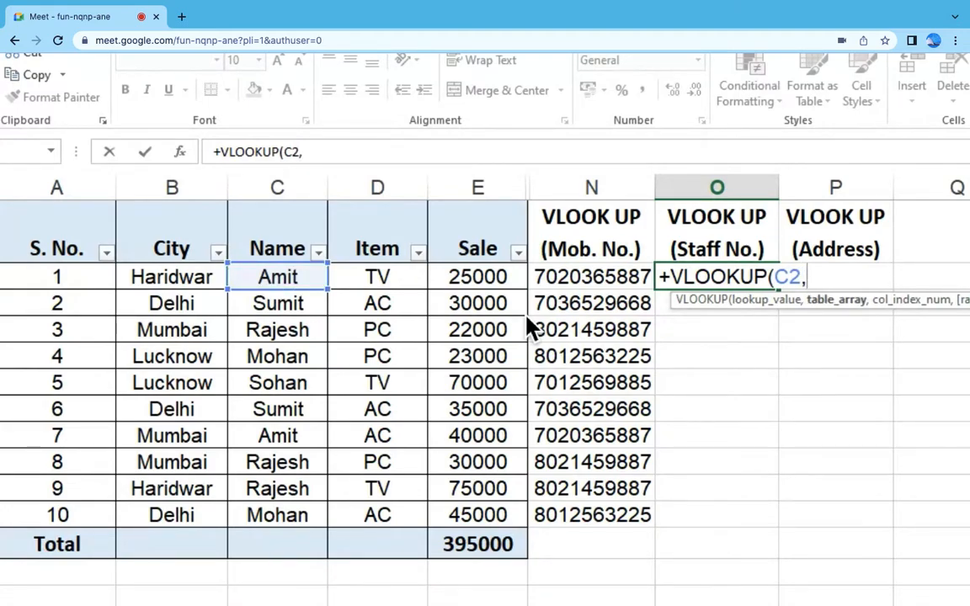
Step: Admit the waiting meeting participant and complete the O2 formula with range 'Table=1'!B:D, column index 3 and range lookup 0
key("ctrl+Page_Down")
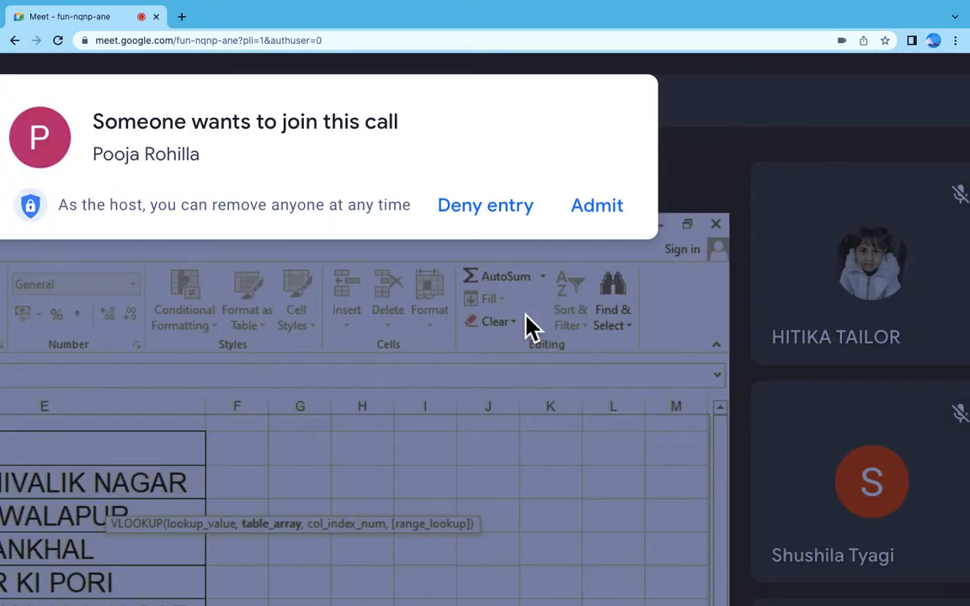
left_click(613, 217)
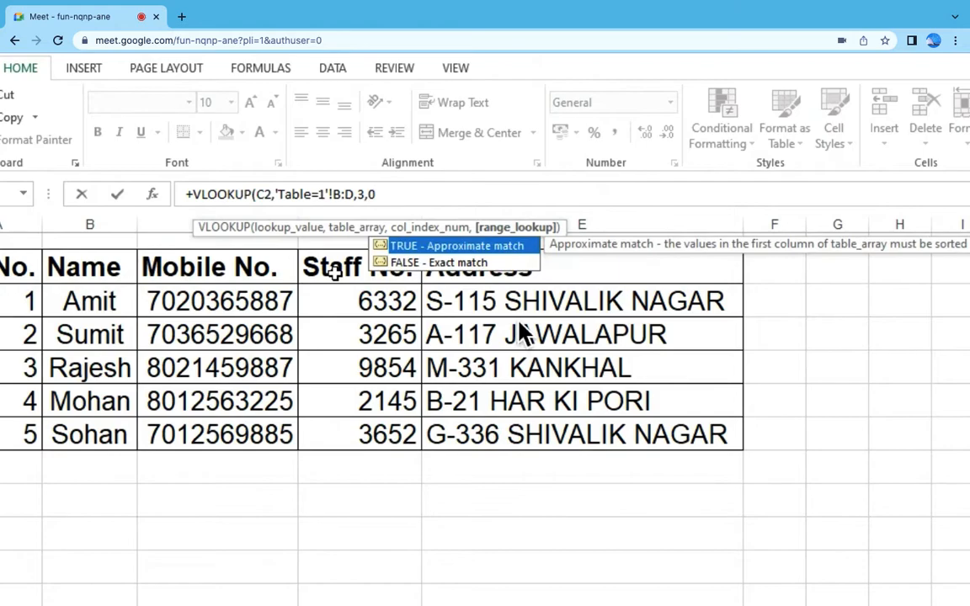
type(")")
key("Return")
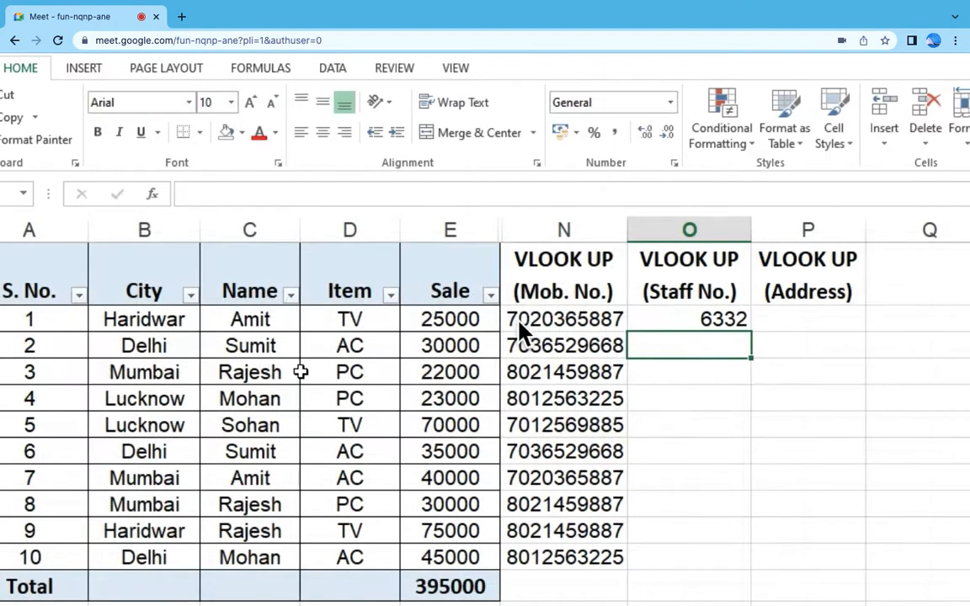
Step: Copy the VLOOKUP formula from O2 down through O11 in the staff number column
left_click(682, 319)
key("ctrl+c")
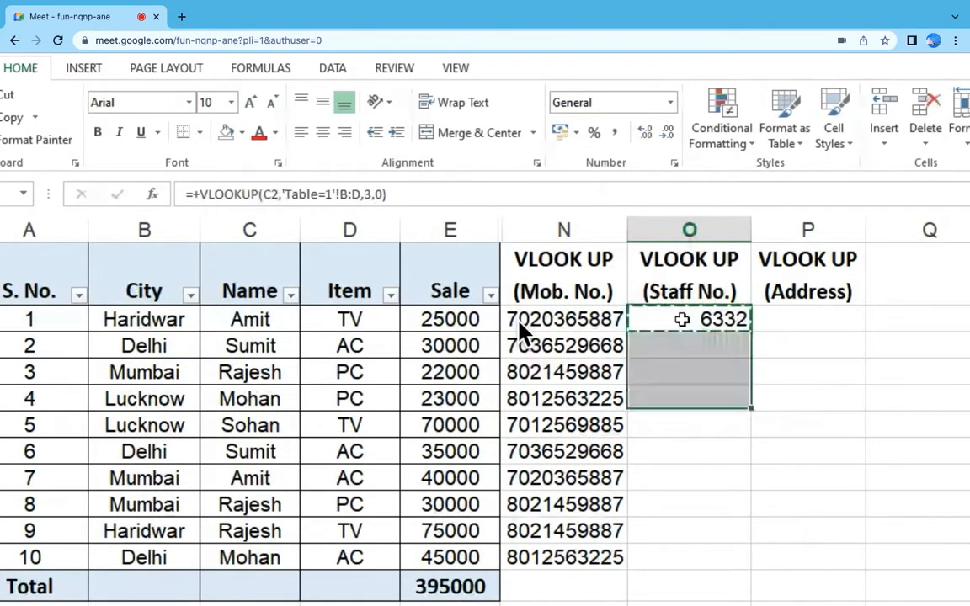
key("shift+Down")
key("shift+Down")
key("shift+Down")
key("shift+Down")
key("shift+Down")
key("shift+Down")
key("ctrl+v")
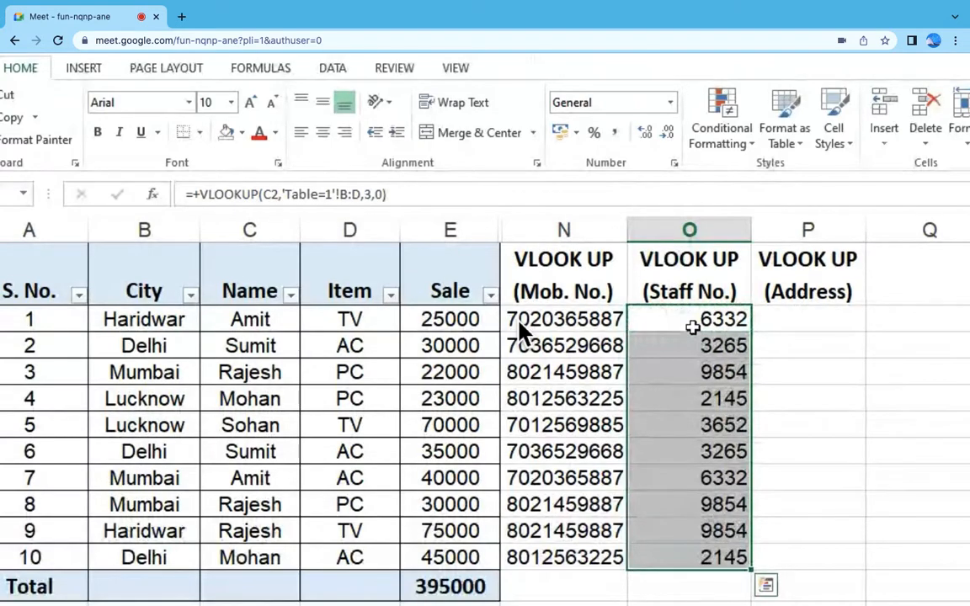
Step: Start a VLOOKUP formula in P2 under the Address heading with C2 as the lookup value
left_click(802, 328)
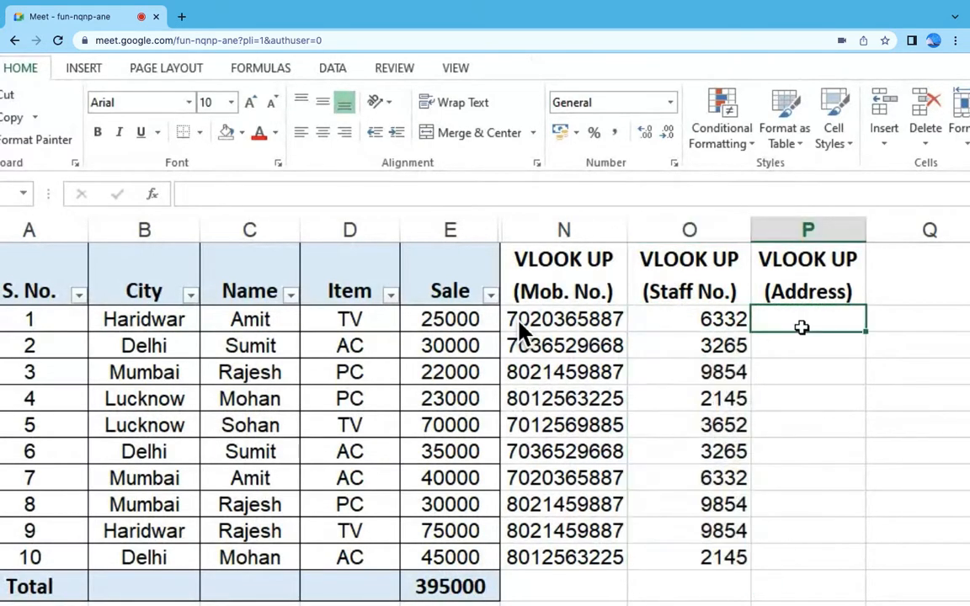
type("+")
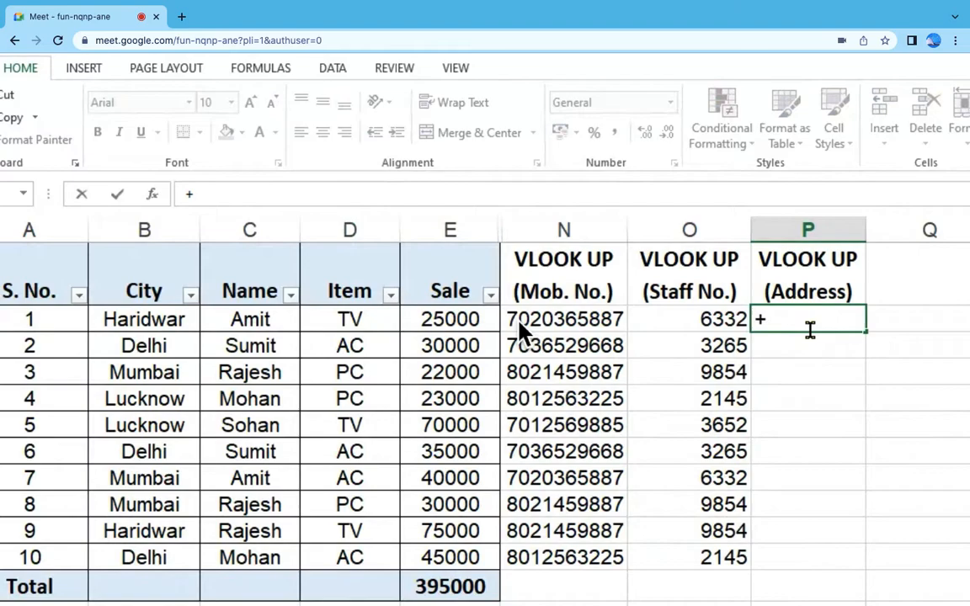
type("VL")
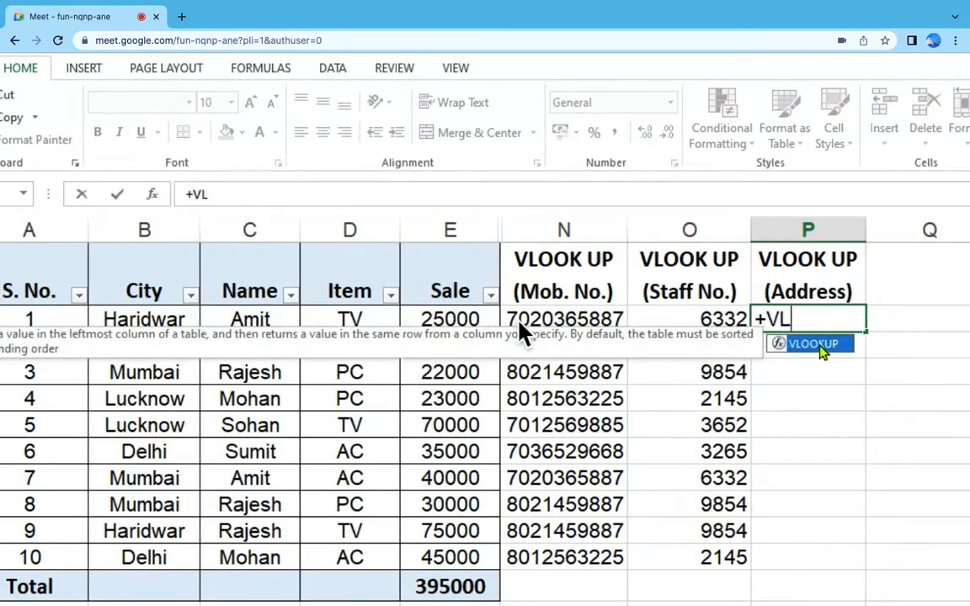
double_click(813, 344)
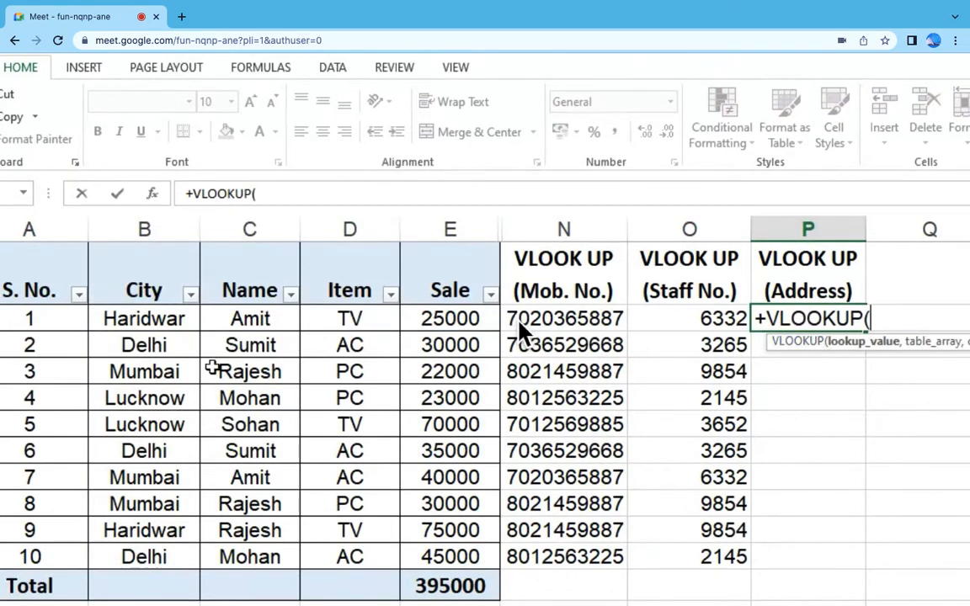
left_click(257, 319)
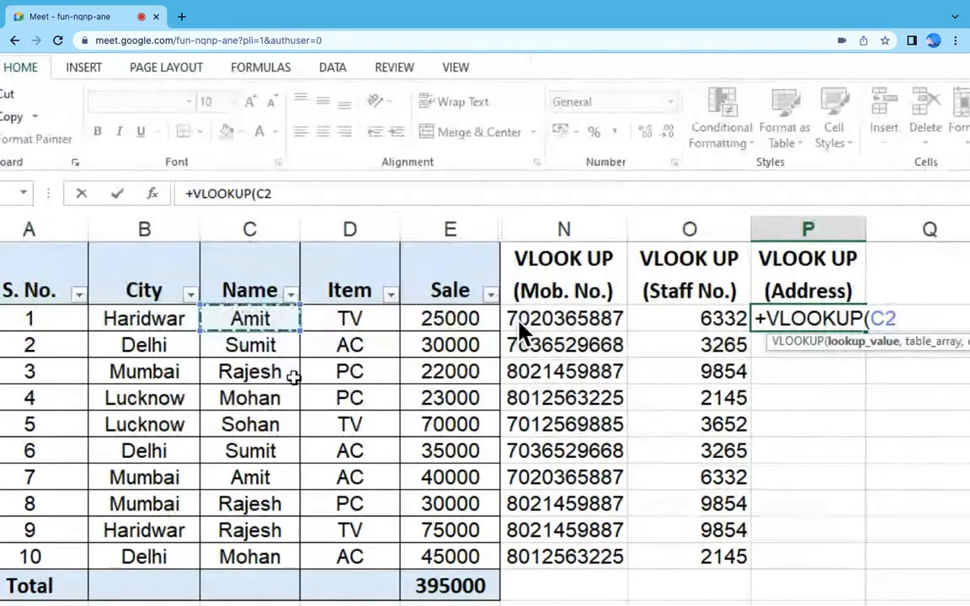
type(",")
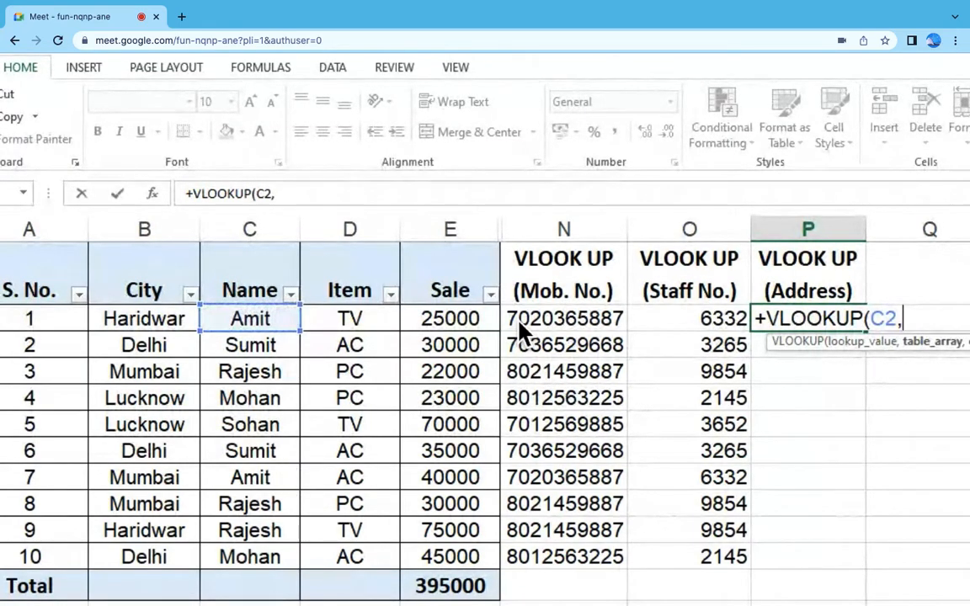
Step: Complete the P2 formula with columns B:E of the Table=1 sheet, column index 4 and range lookup 0
key("ctrl+Page_Down")
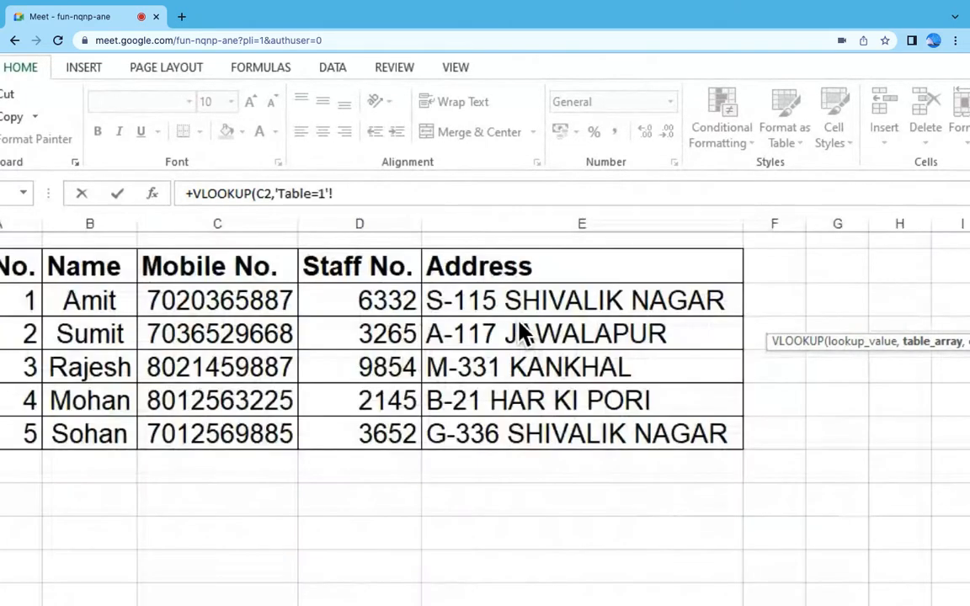
left_click(94, 223)
left_click_drag(96, 221, 491, 259)
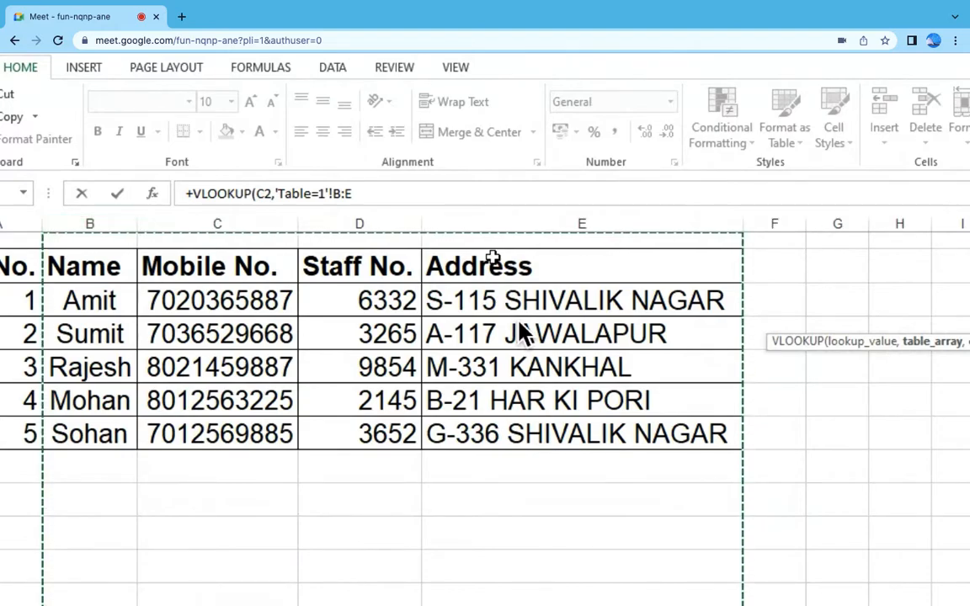
type(",4,0")
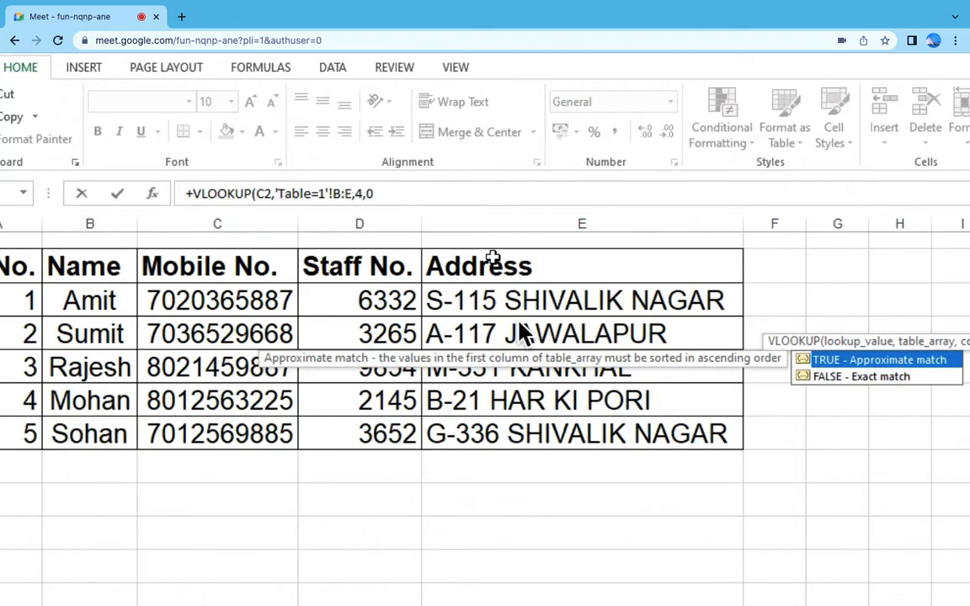
type(")")
key("Return")
Step: Copy the address formula from P2 down through P11 and autofit the width of column P
key("ctrl+c")
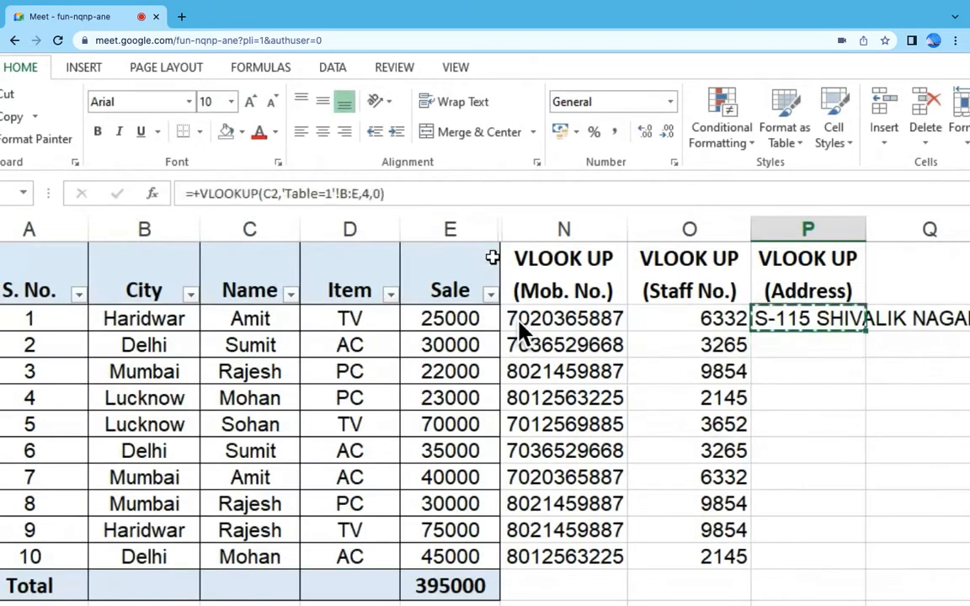
key("shift+Down")
key("shift+Down")
key("shift+Down")
key("shift+Down")
key("shift+Down")
key("shift+Down")
key("shift+Down")
key("shift+Down")
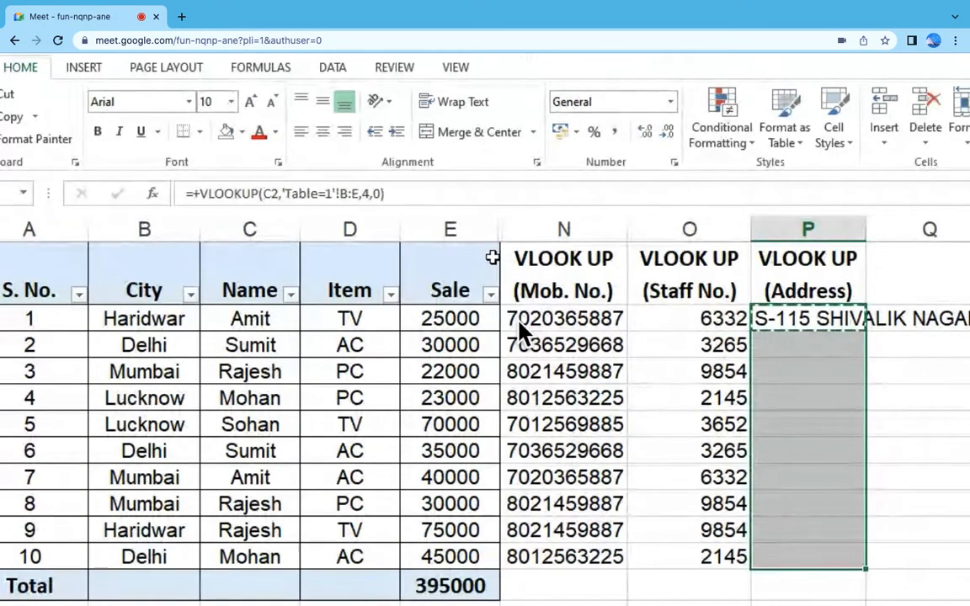
key("ctrl+v")
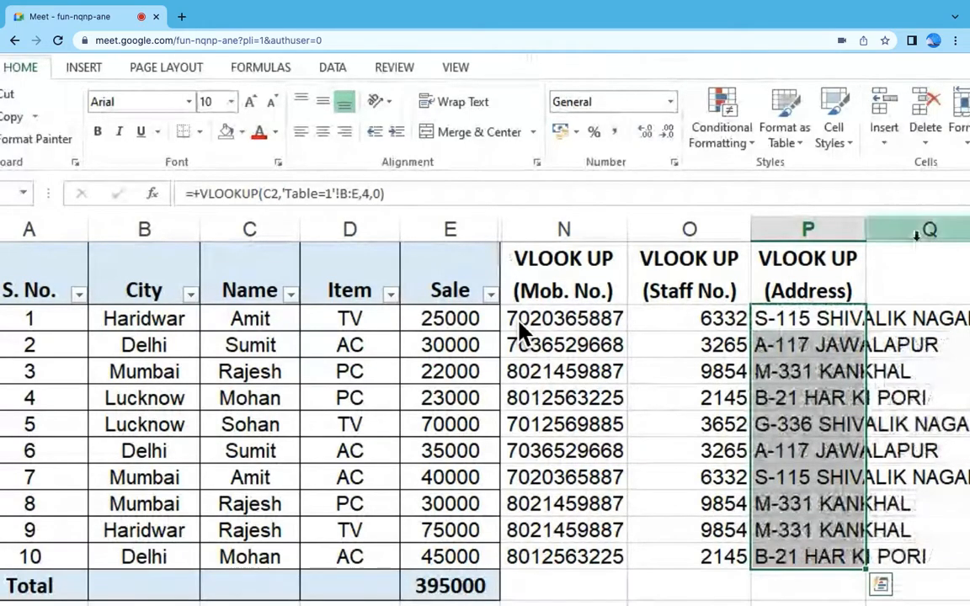
double_click(867, 228)
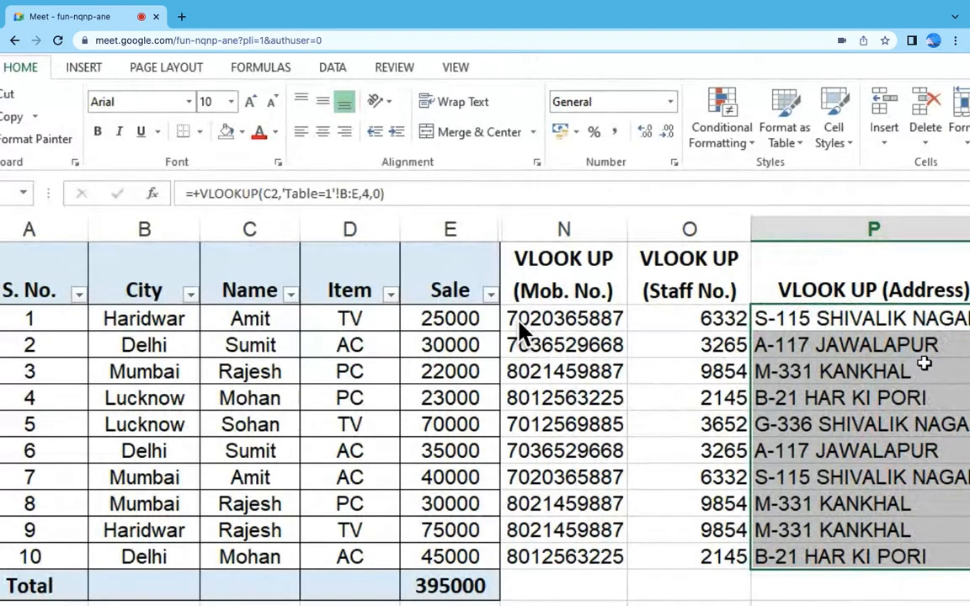
Step: Switch the meeting camera on for the class discussion and back off
scroll(518, 321, "down", 5)
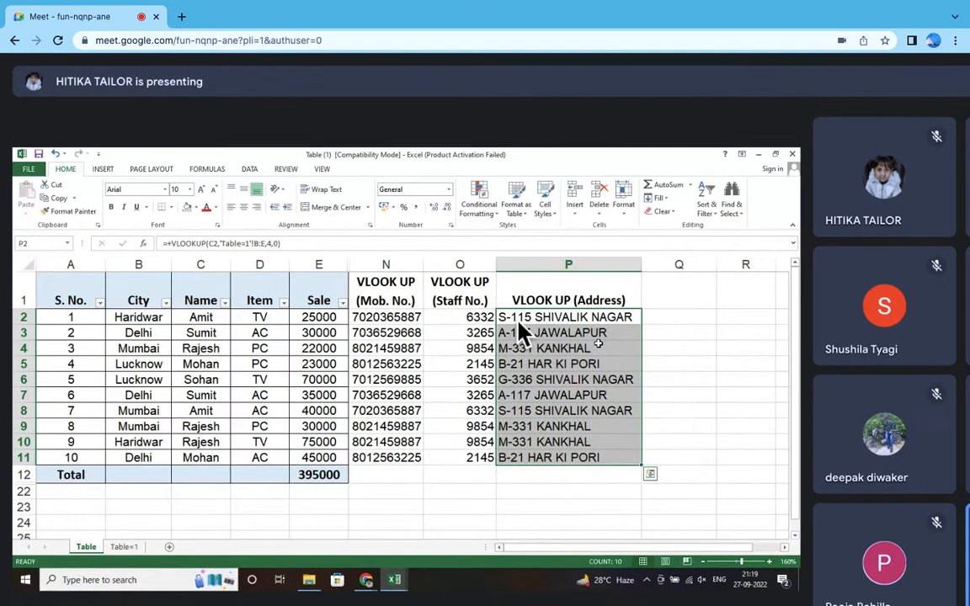
scroll(518, 321, "down", 2)
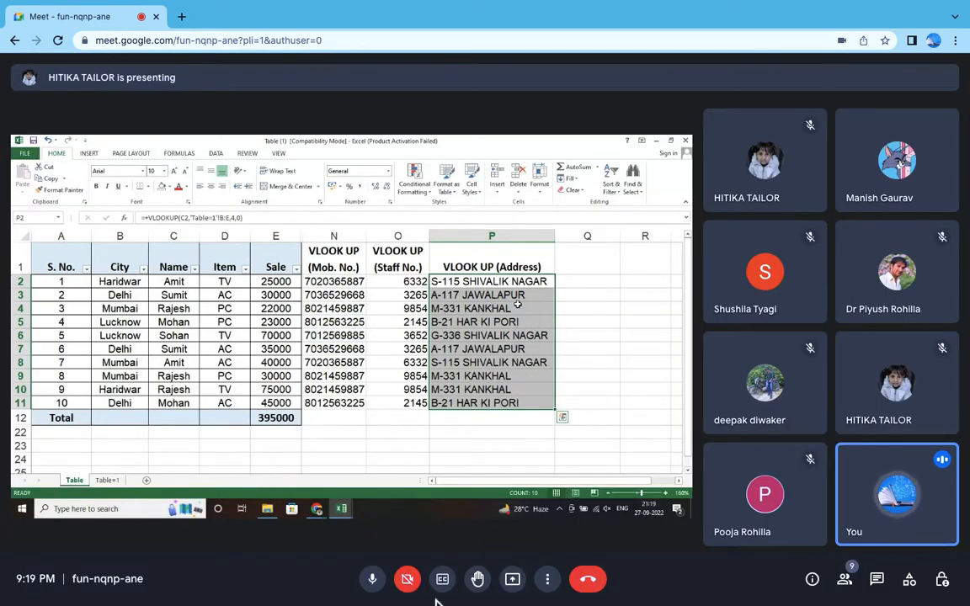
left_click(407, 578)
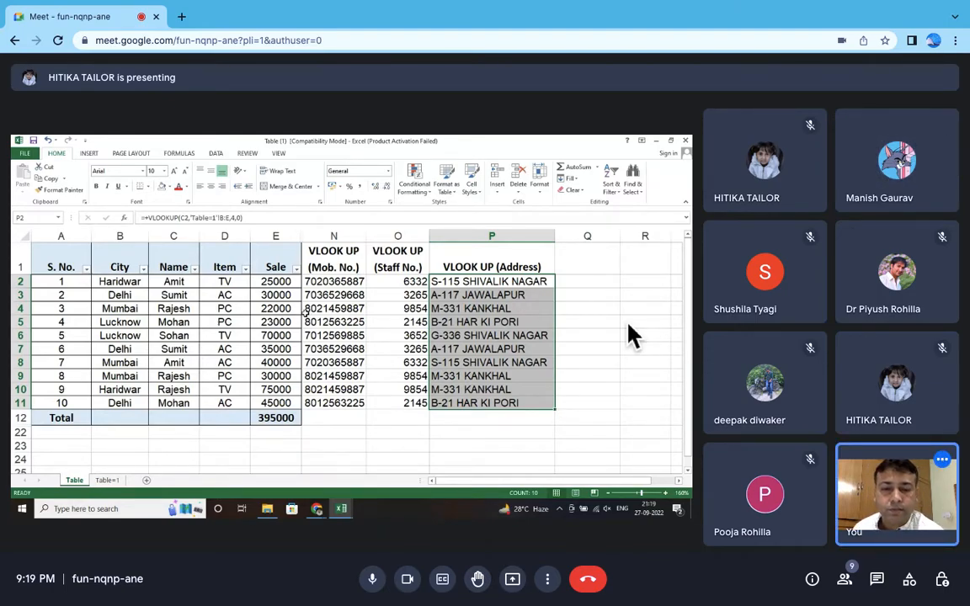
left_click(412, 574)
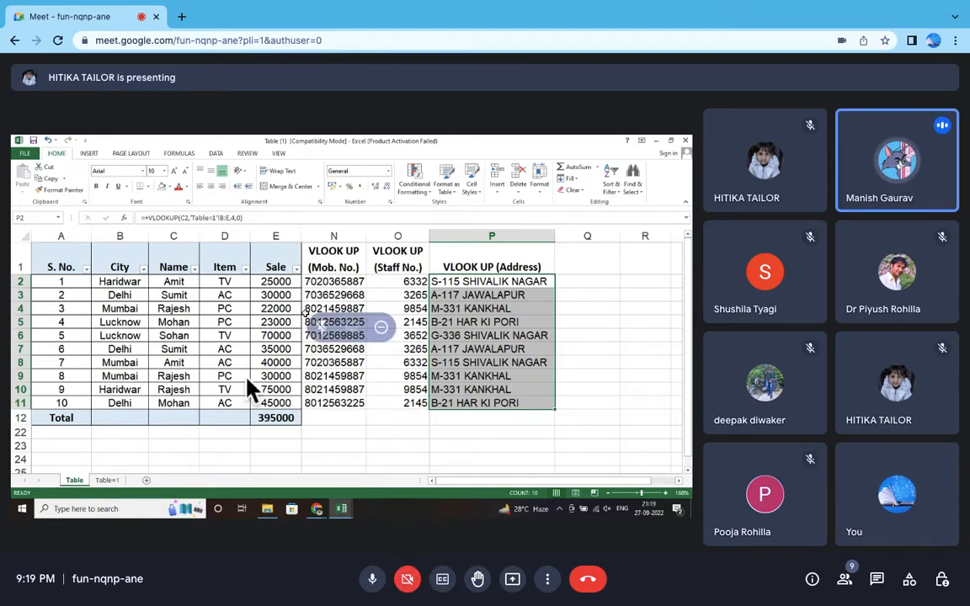
Step: Review the completed lookup columns in the sales table and turn off the meeting camera
scroll(246, 376, "up", 5)
scroll(247, 376, "left", 3)
scroll(247, 376, "up", 1)
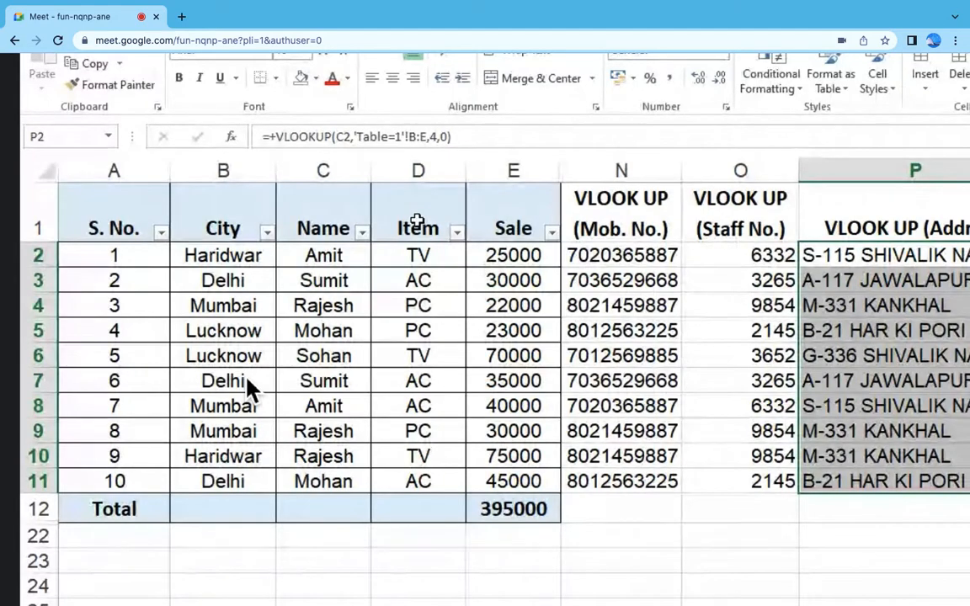
scroll(247, 376, "down", 5)
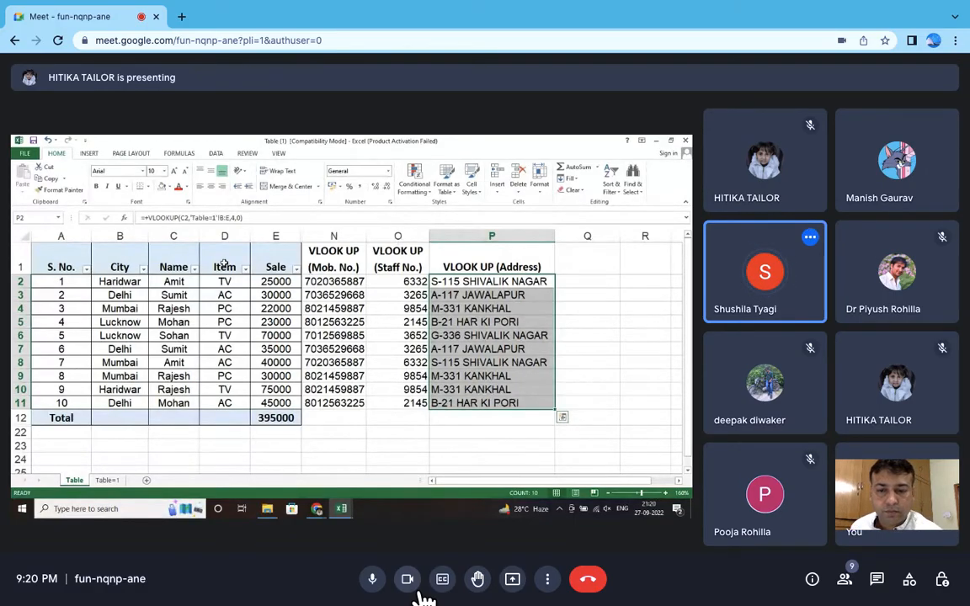
left_click(407, 578)
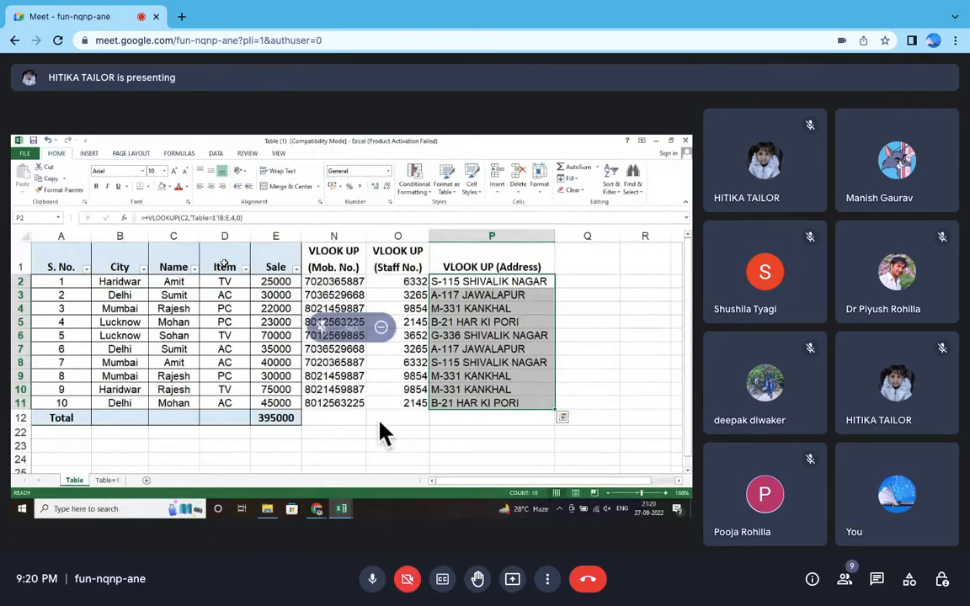
Step: Examine the date ranges and amounts in rows 2 to 4 and row 12 of the RATE sheet
scroll(378, 420, "up", 5)
scroll(378, 420, "left", 2)
scroll(379, 429, "left", 2)
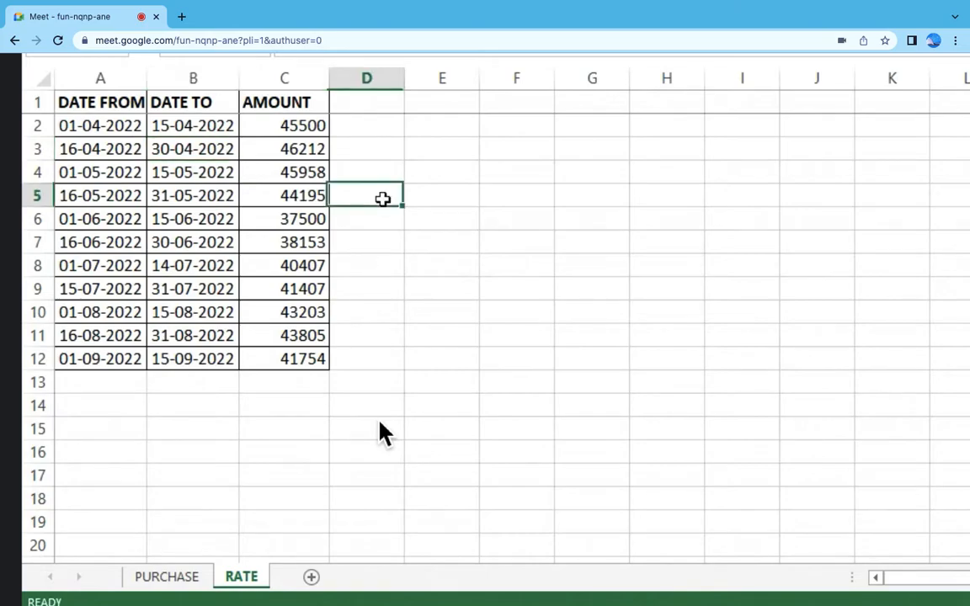
scroll(378, 434, "up", 3)
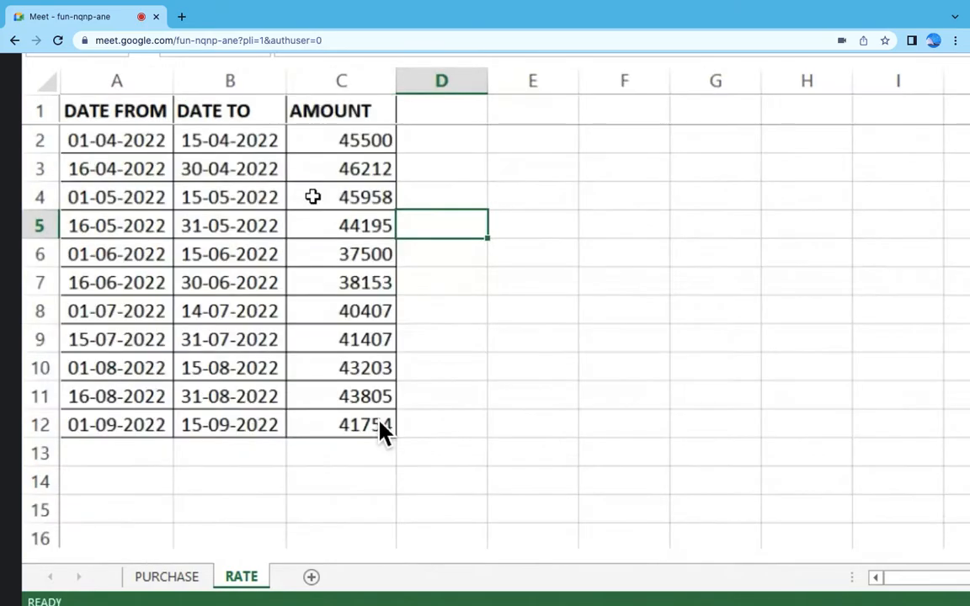
left_click(135, 150)
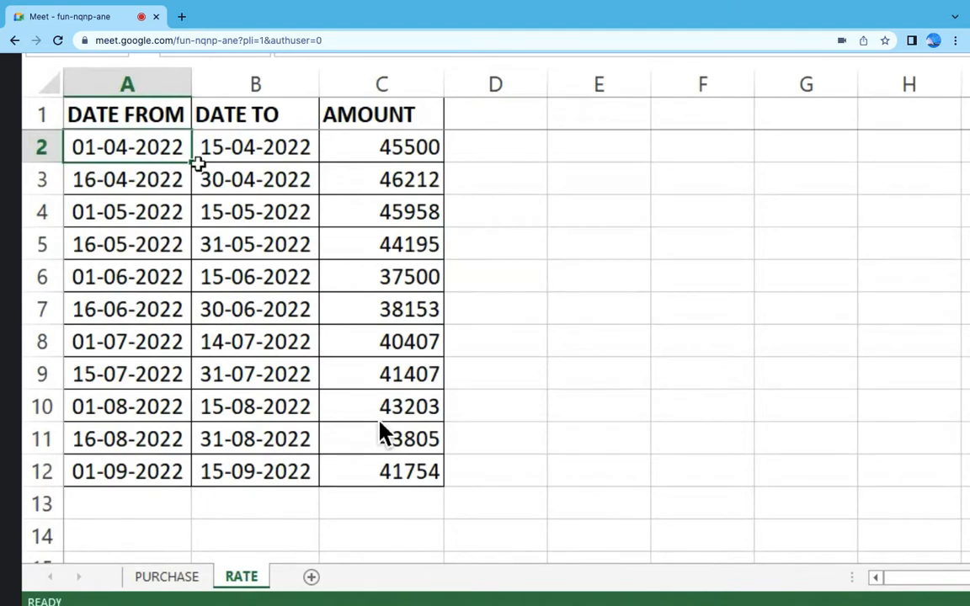
left_click(235, 150)
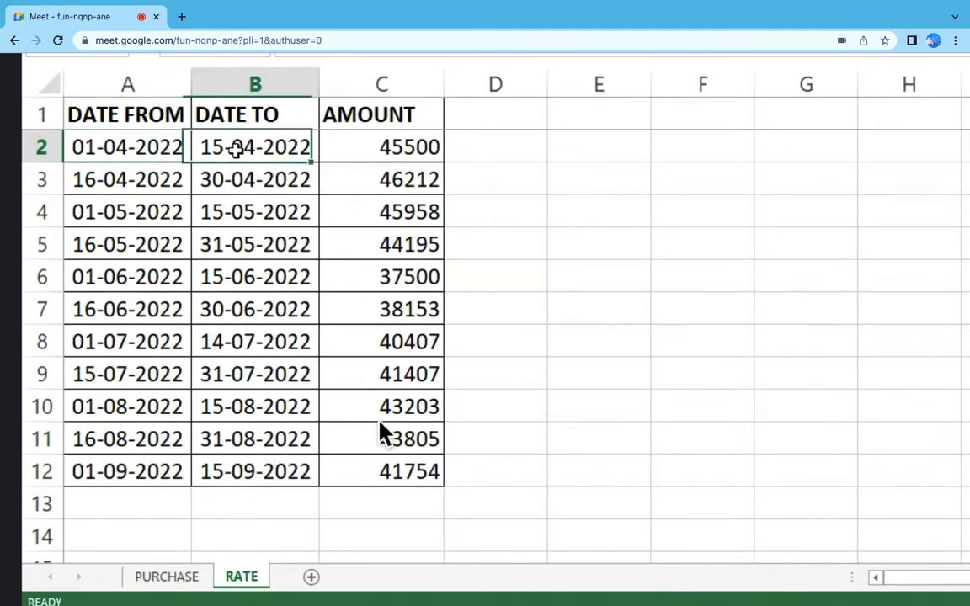
left_click(384, 145)
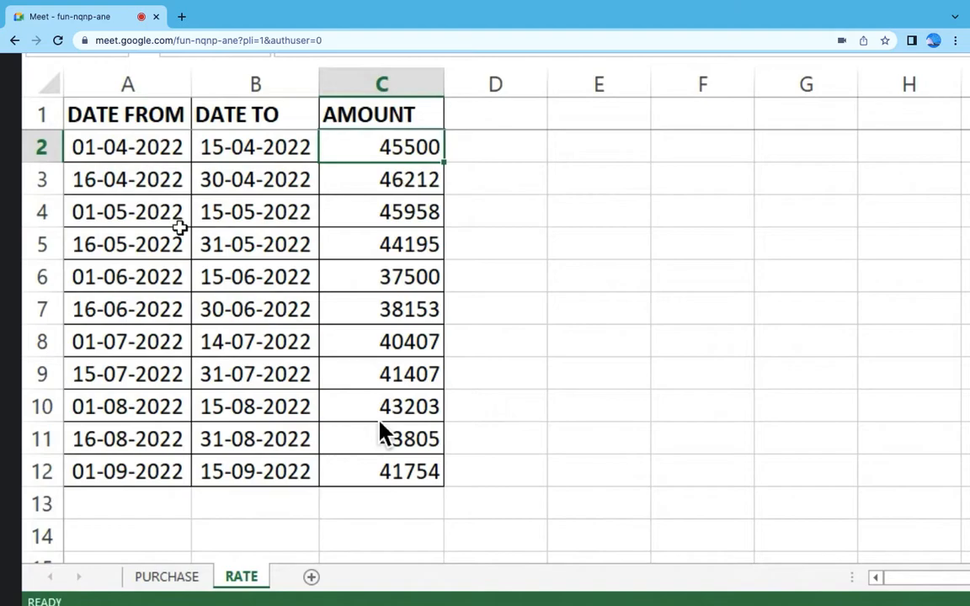
left_click(124, 183)
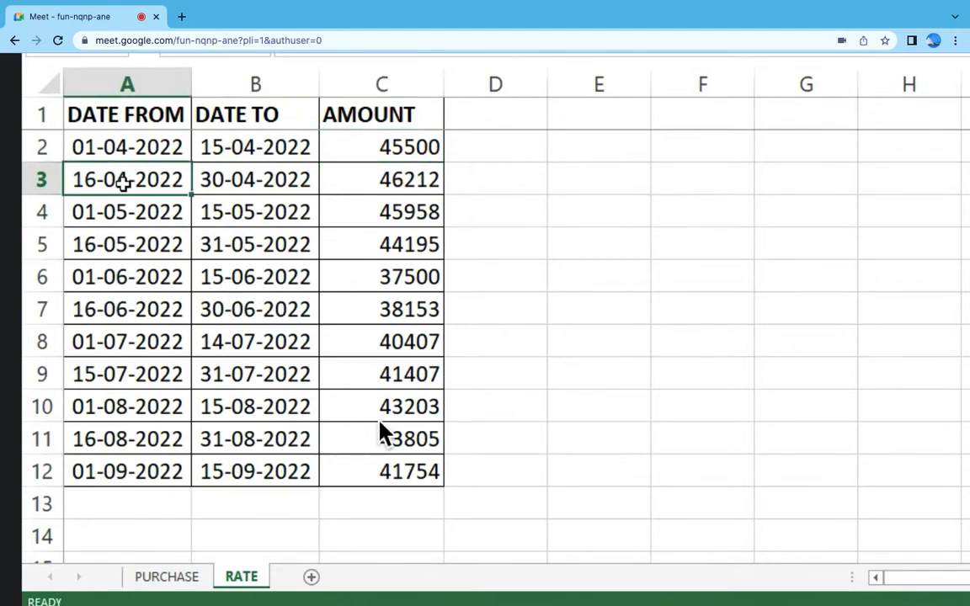
left_click(259, 183)
left_click(370, 180)
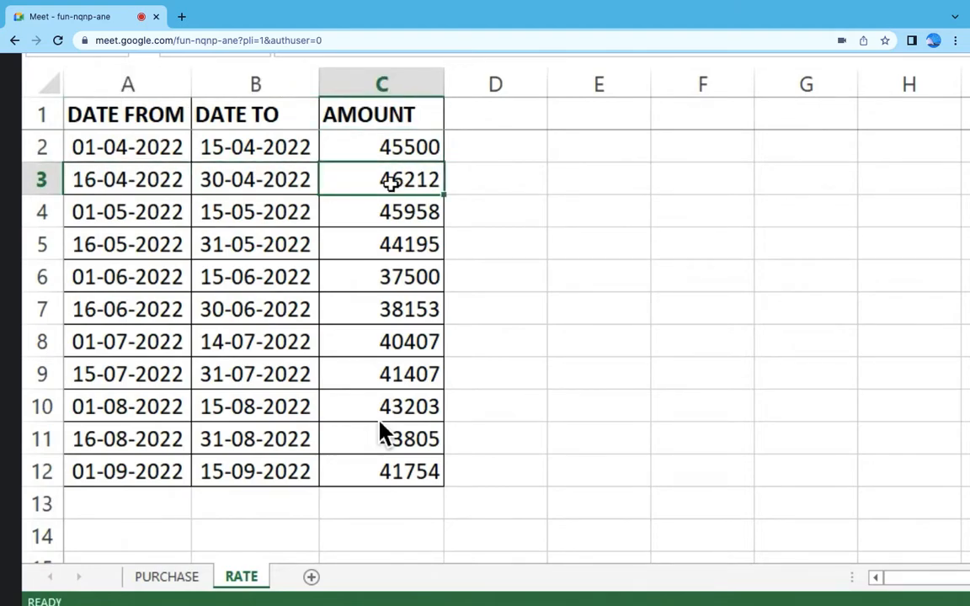
left_click(156, 212)
left_click(268, 217)
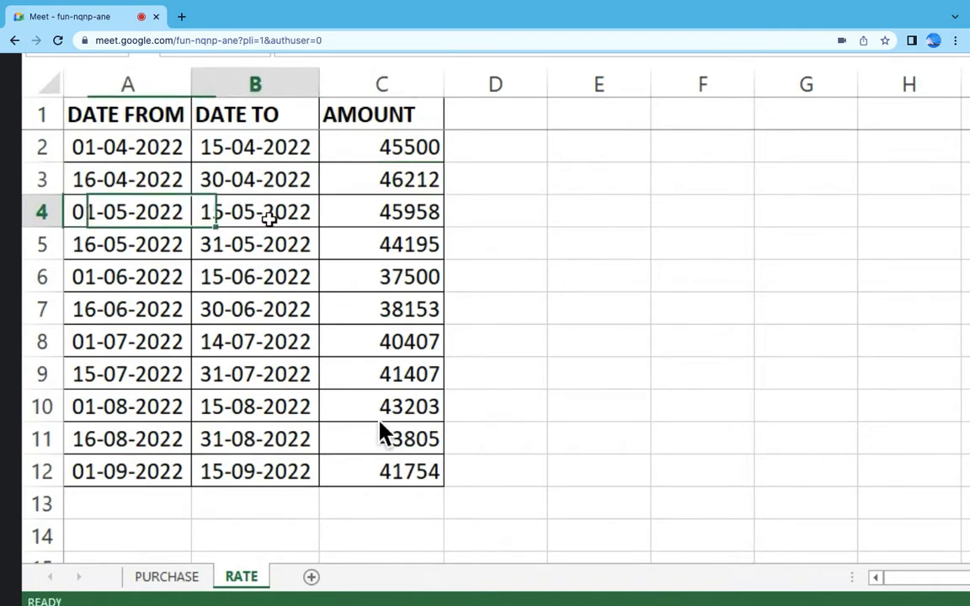
left_click(350, 204)
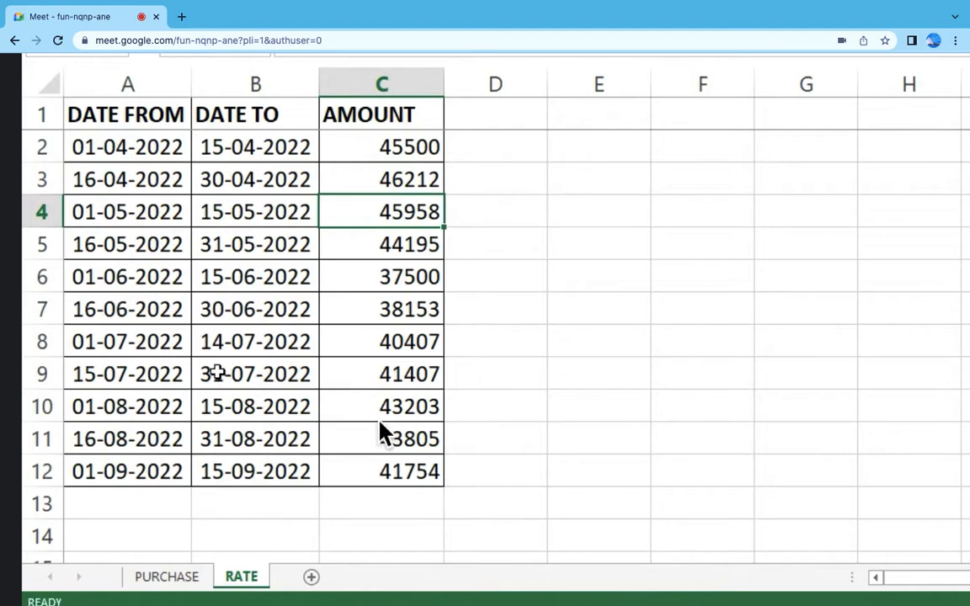
left_click(431, 469)
left_click(126, 467)
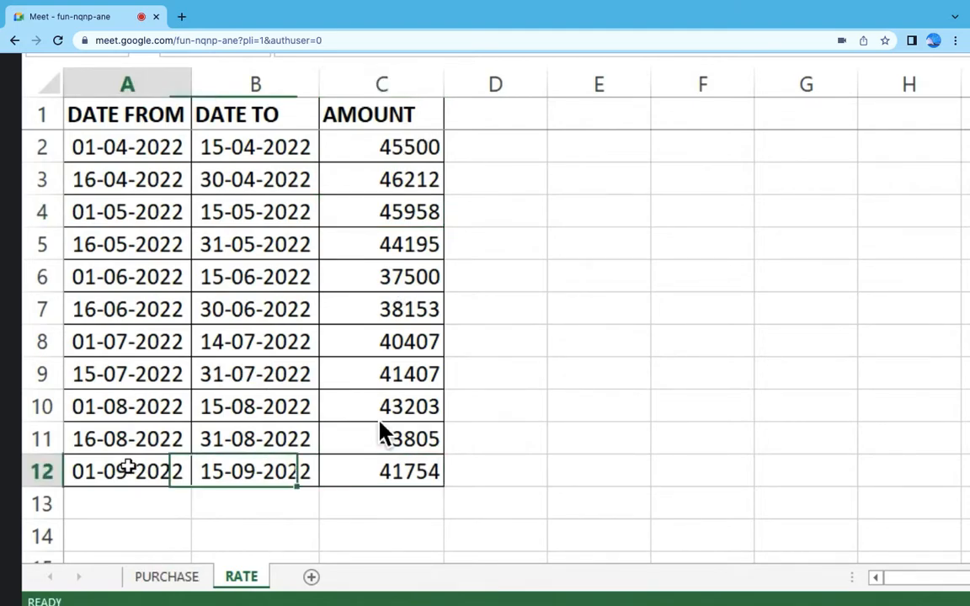
Step: Compare purchase dates and rates on the PURCHASE sheet with the matching date ranges and amounts on the RATE sheet
left_click(244, 470)
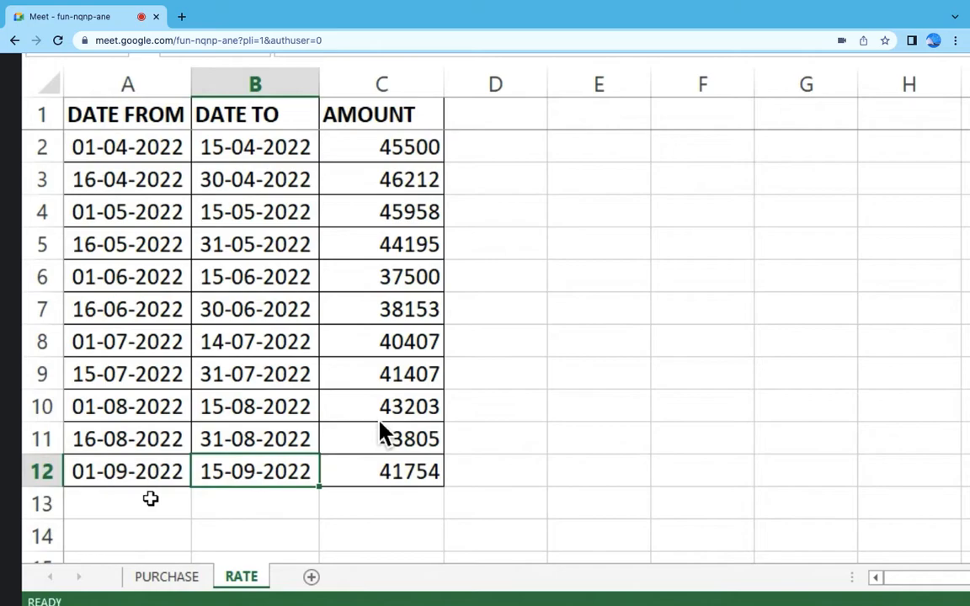
left_click(410, 477)
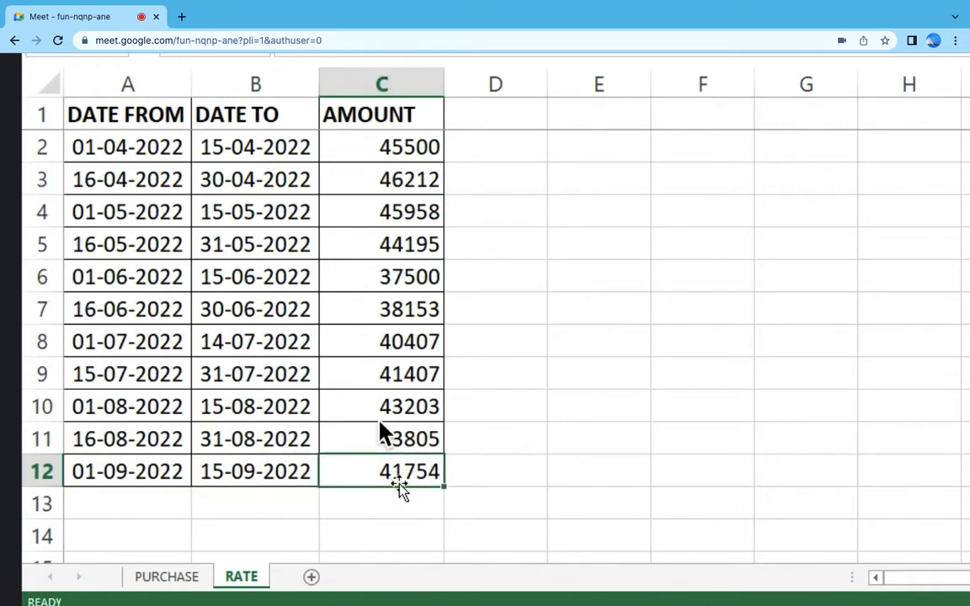
left_click(167, 581)
left_click(218, 155)
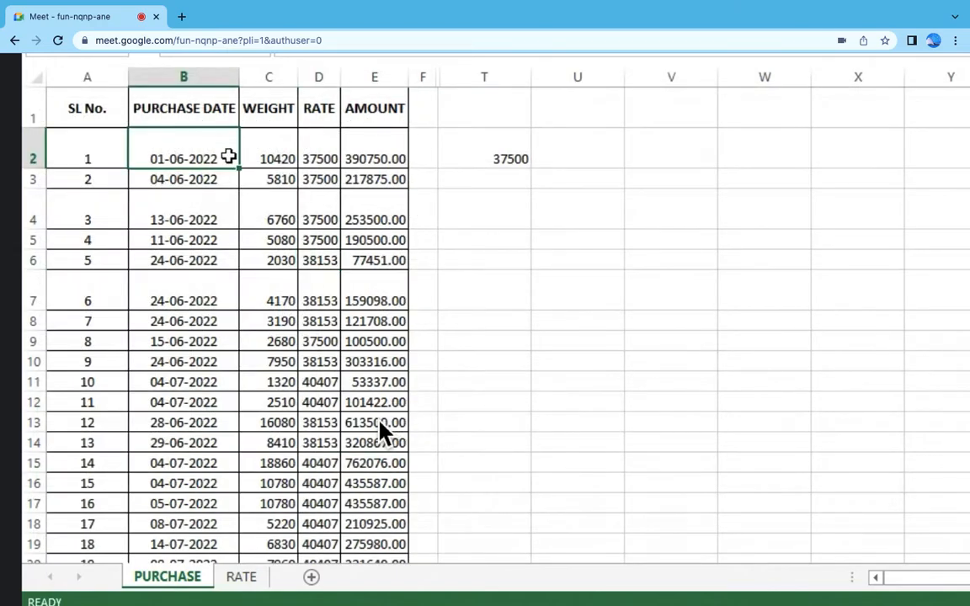
left_click(249, 580)
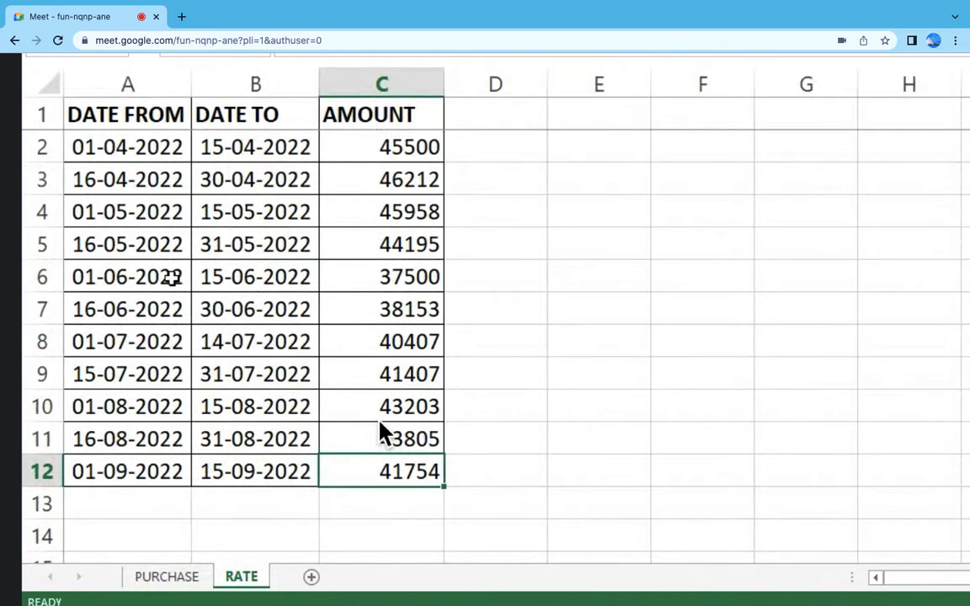
left_click_drag(171, 279, 226, 274)
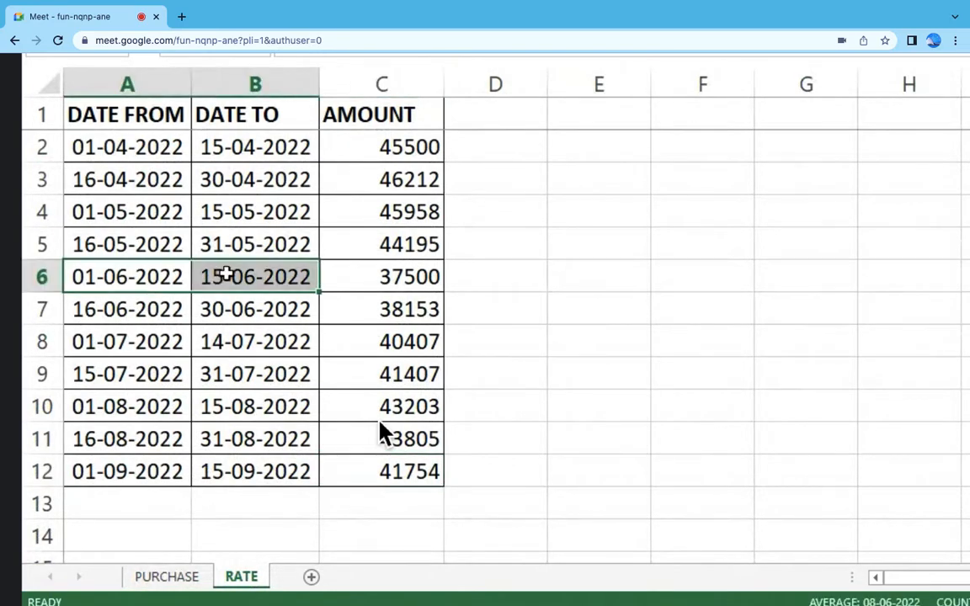
left_click(190, 578)
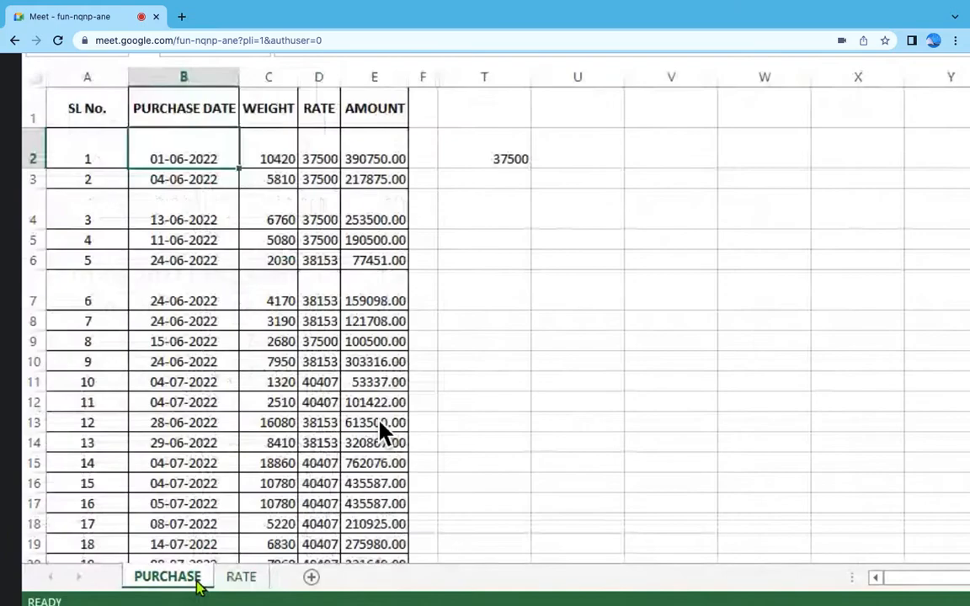
left_click(326, 144)
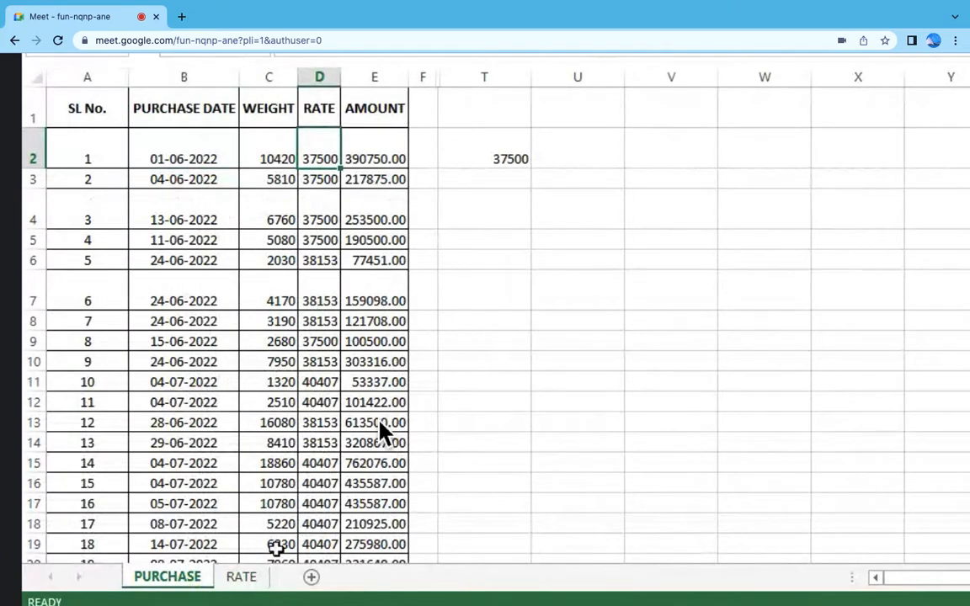
left_click(250, 578)
left_click(420, 280)
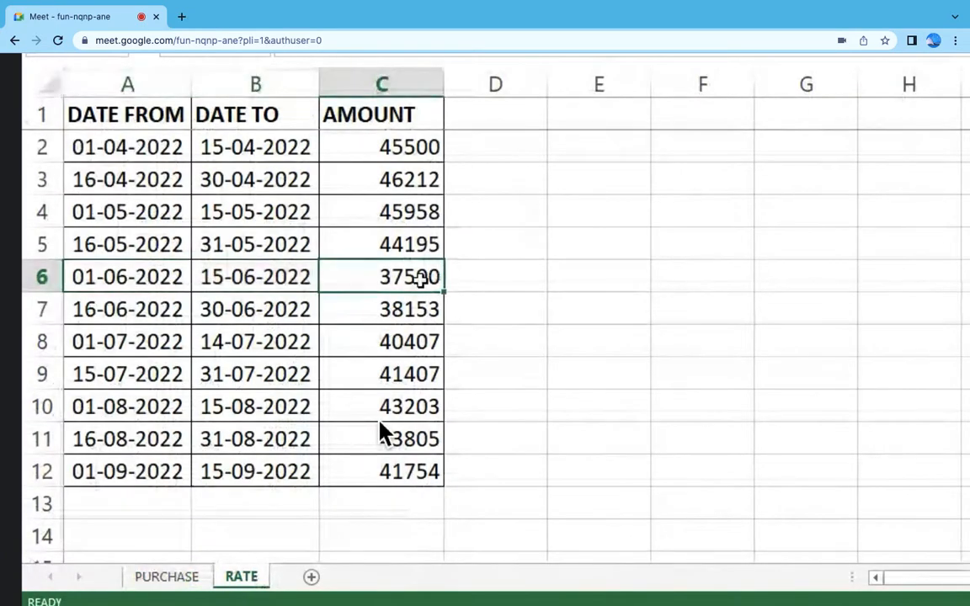
left_click(193, 579)
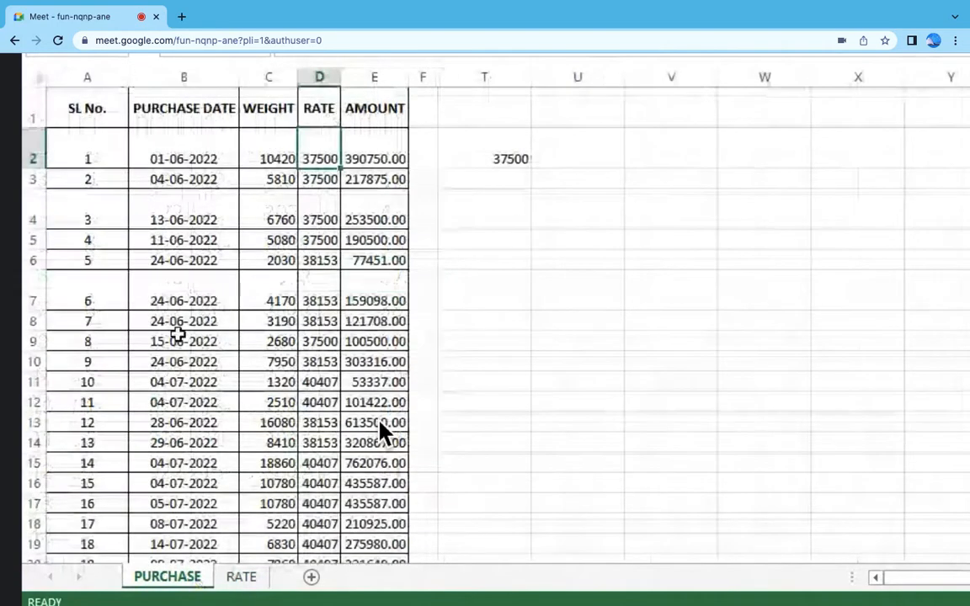
left_click(216, 296)
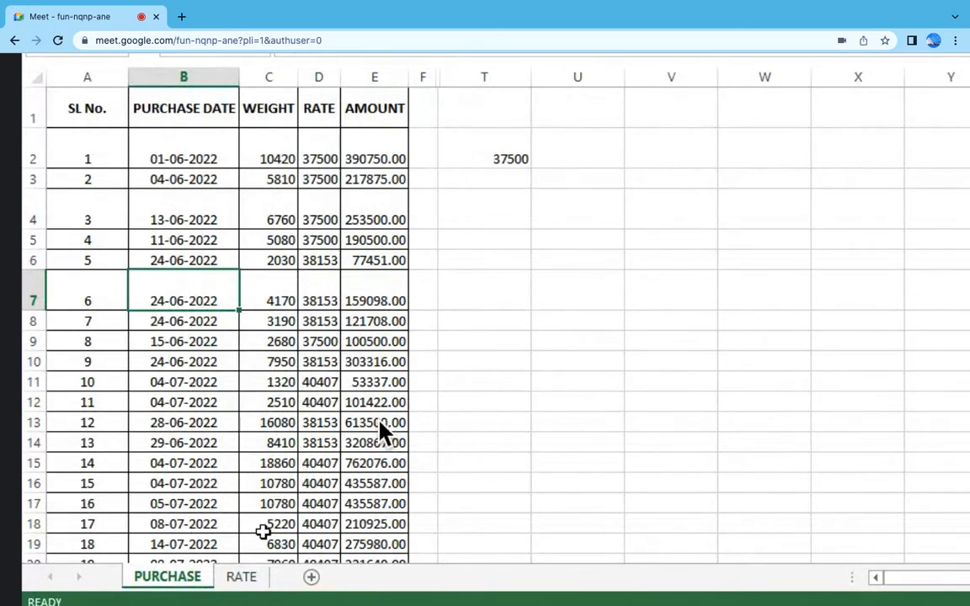
Step: Hide the WEIGHT and AMOUNT columns on the PURCHASE sheet
left_click(268, 76)
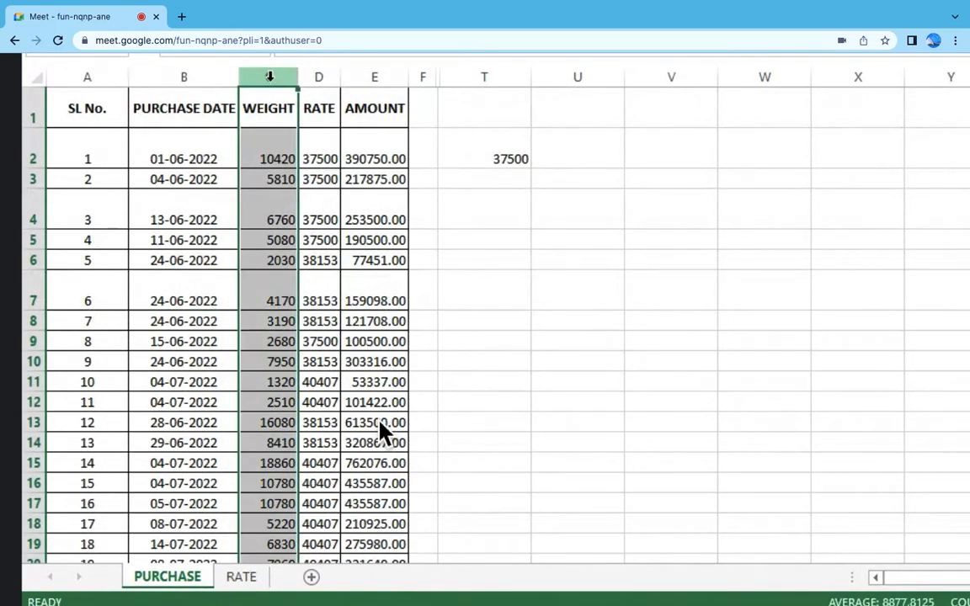
left_click(383, 80, "ctrl")
right_click(383, 80)
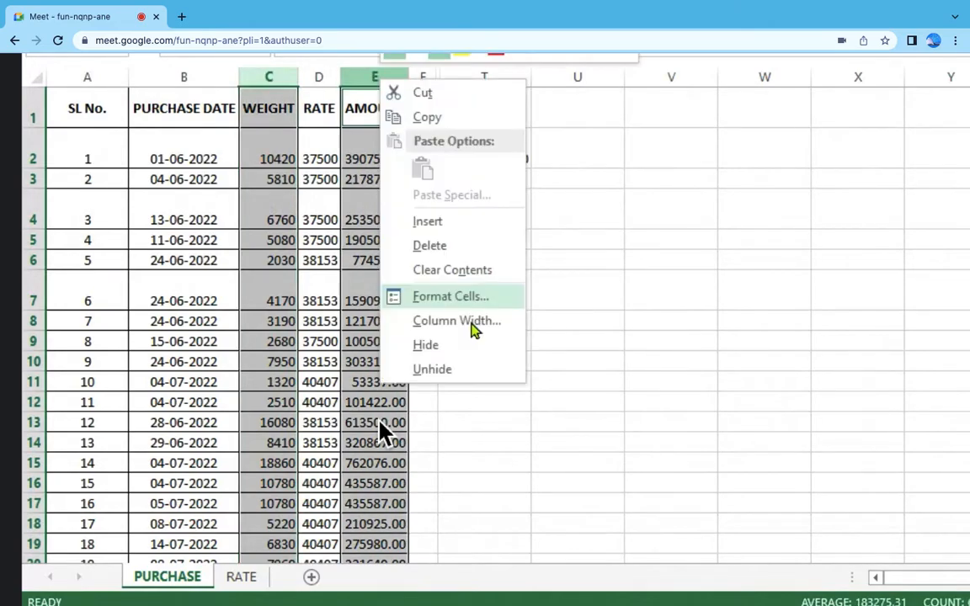
left_click(469, 340)
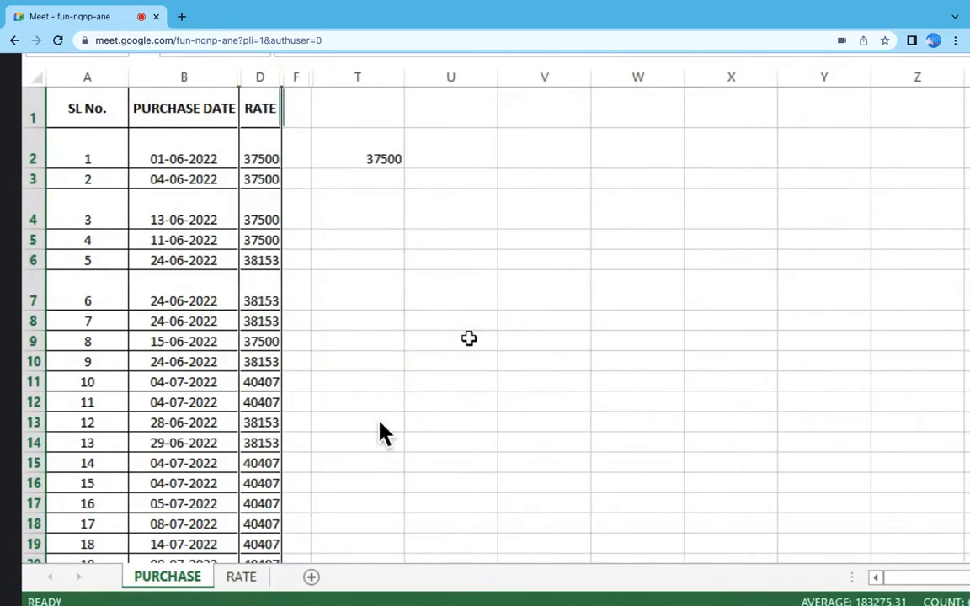
left_click(199, 324)
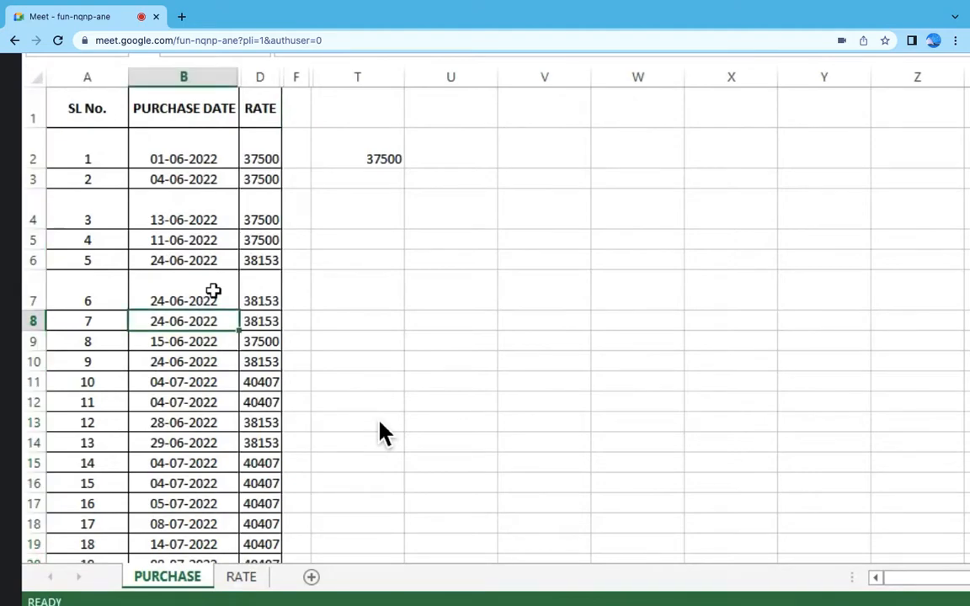
Step: Admit the waiting participant to the video call
left_click(221, 56)
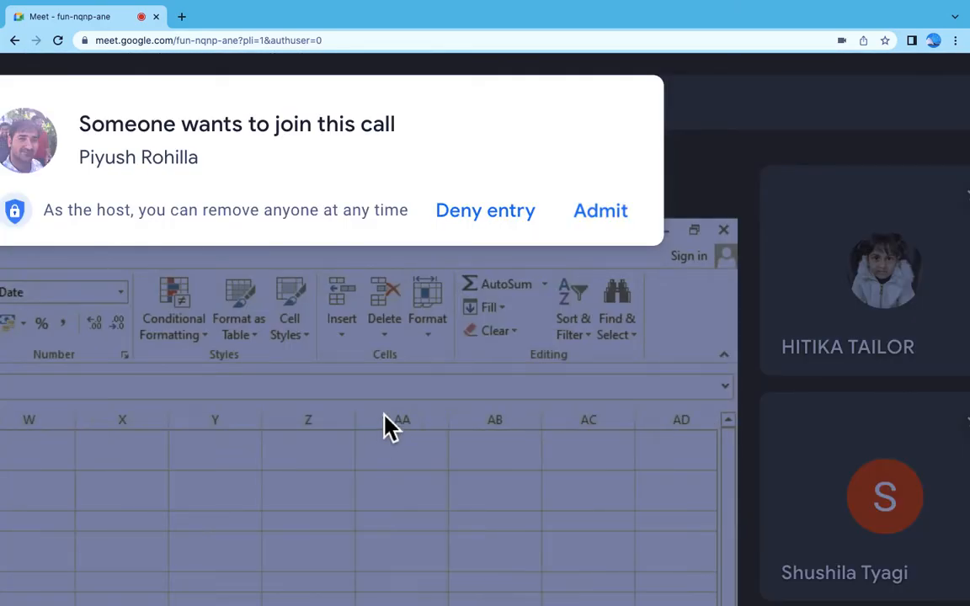
left_click(610, 217)
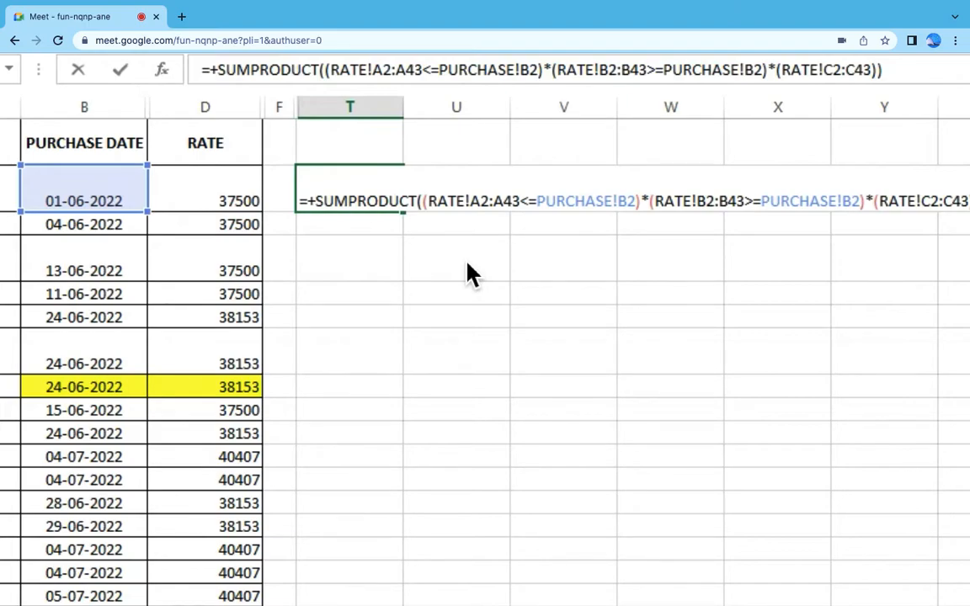
Step: Show the T2 SUMPRODUCT formula as text and begin one in T4 with the condition RATE!A:A<=PURCHASE!B4
key("Return")
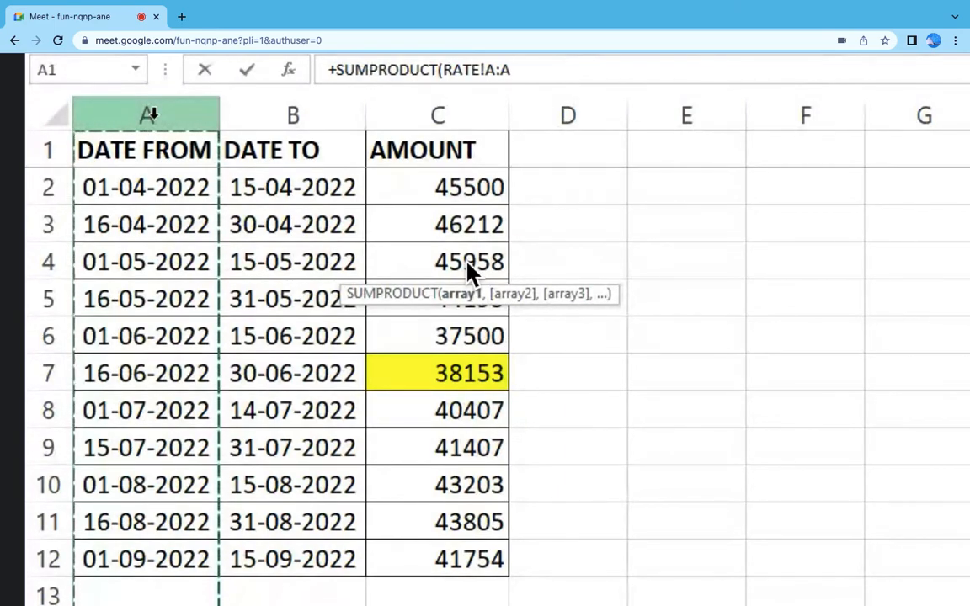
type("=")
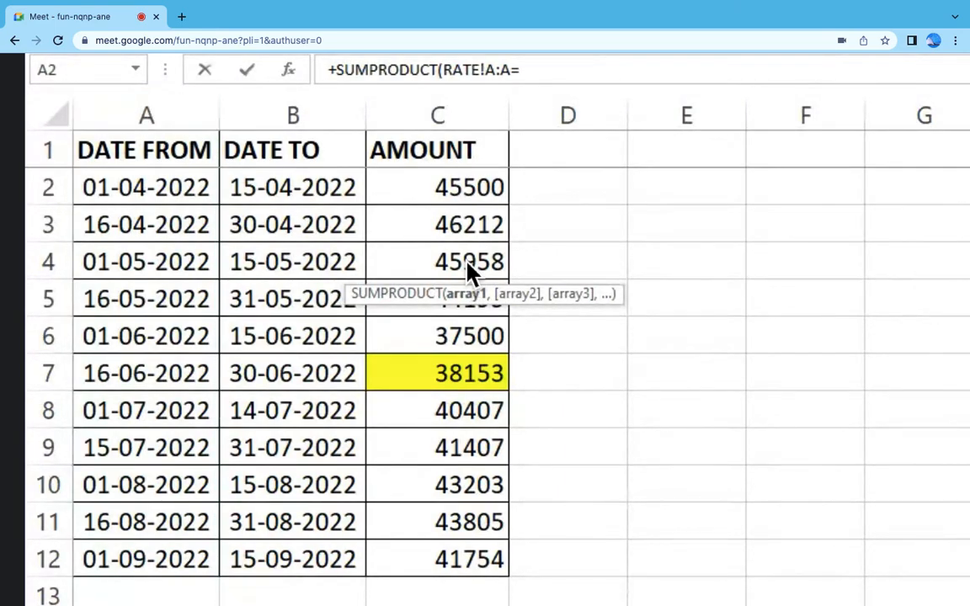
key("ctrl+Page_Up")
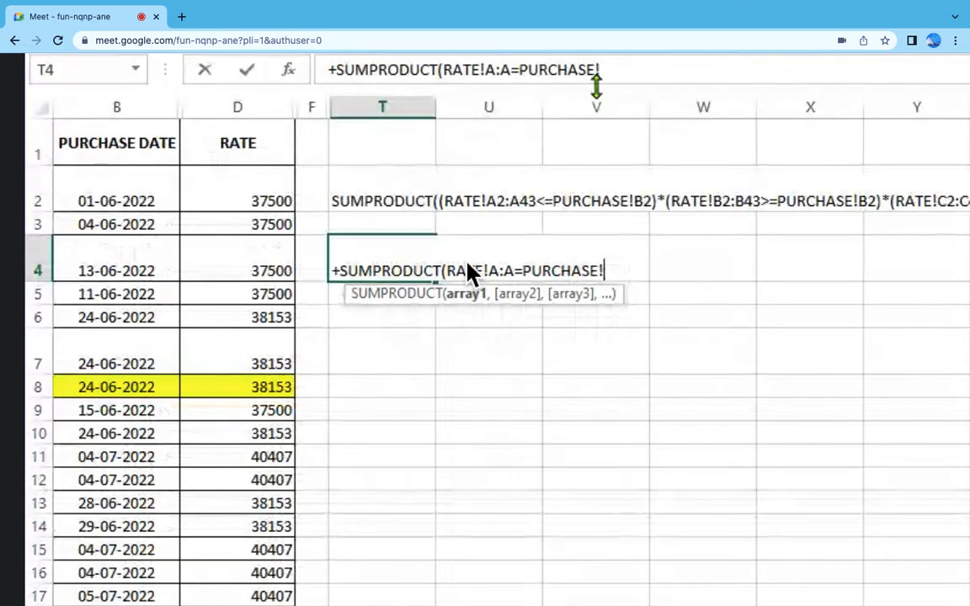
key("BackSpace")
key("BackSpace")
key("BackSpace")
key("BackSpace")
key("BackSpace")
key("BackSpace")
key("BackSpace")
key("BackSpace")
key("BackSpace")
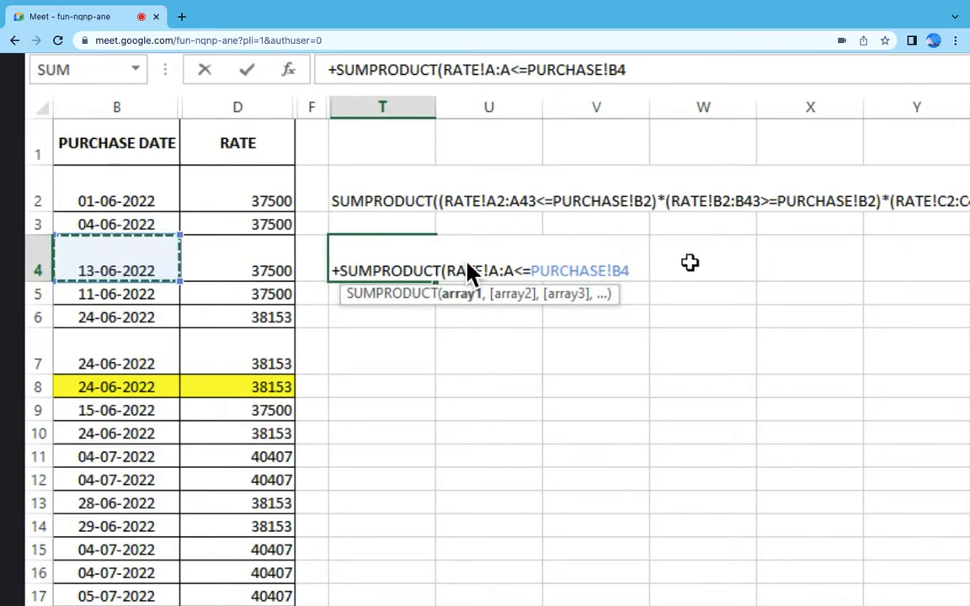
type(")")
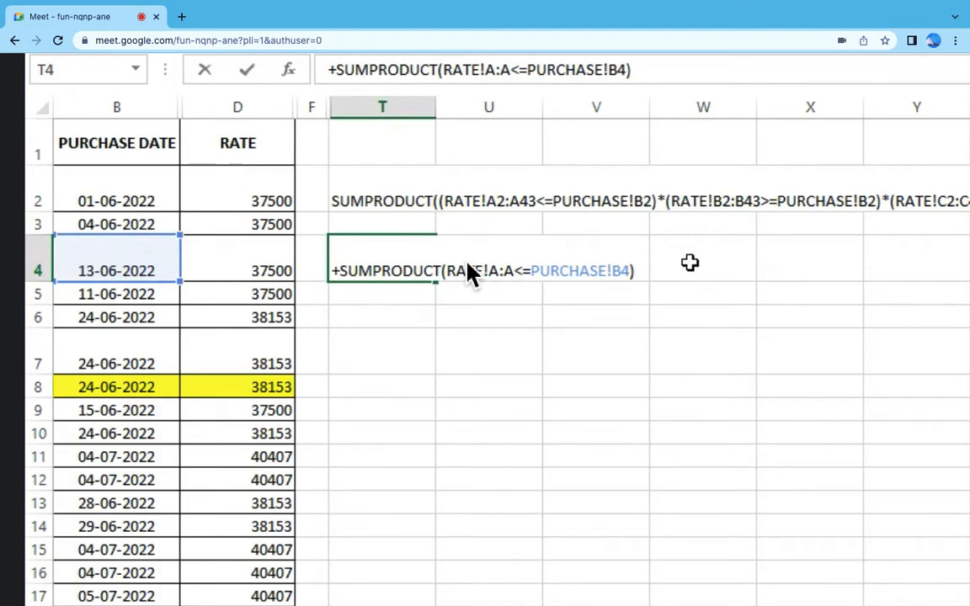
Step: Multiply the T4 formula's first condition by a second one, (RATE!B:B>=PURCHASE!B4)
type("*(")
key("ctrl+Page_Down")
left_click(280, 105)
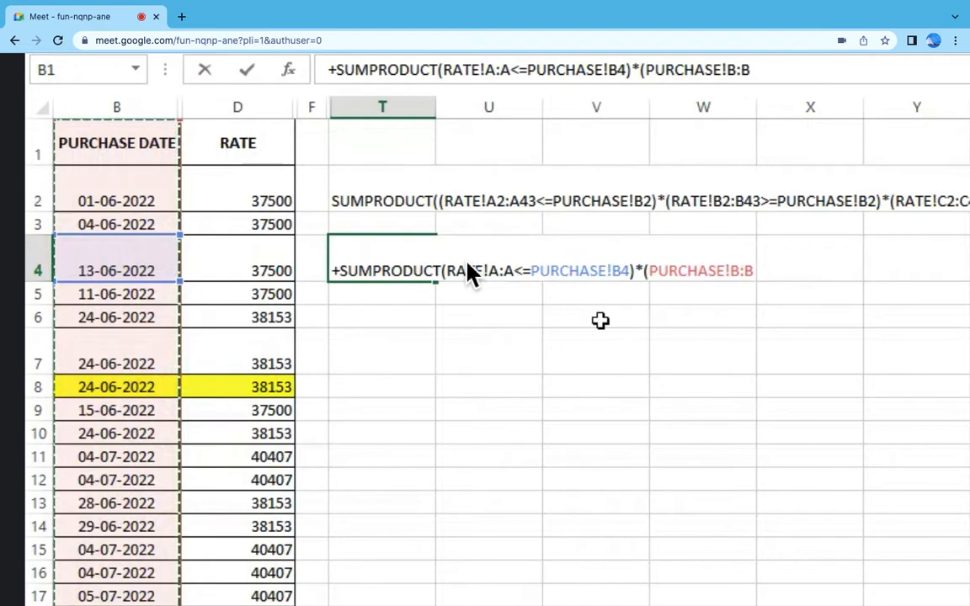
key("BackSpace")
key("BackSpace")
key("BackSpace")
key("BackSpace")
key("BackSpace")
key("BackSpace")
key("BackSpace")
key("BackSpace")
key("BackSpace")
key("BackSpace")
key("BackSpace")
key("BackSpace")
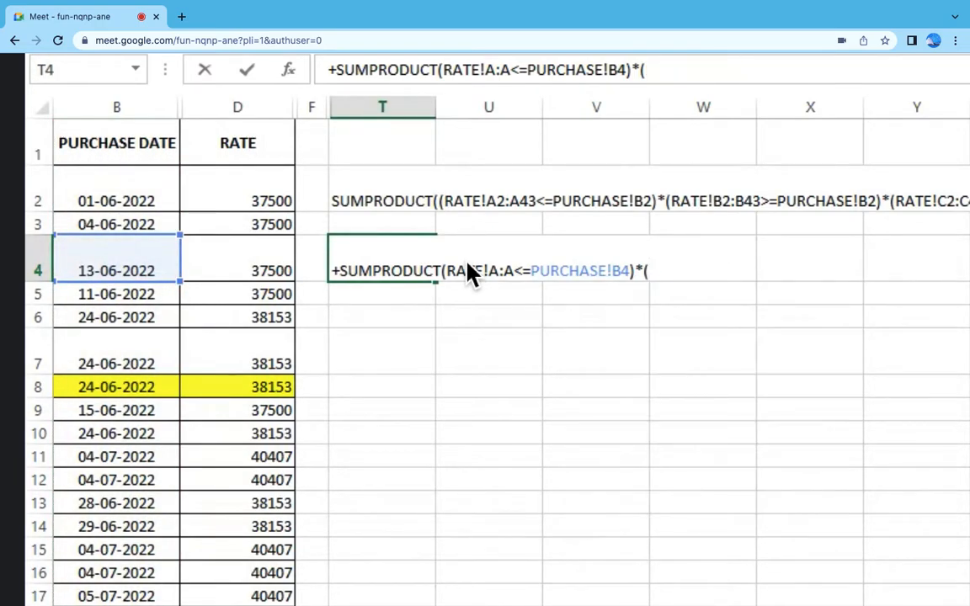
left_click(282, 110)
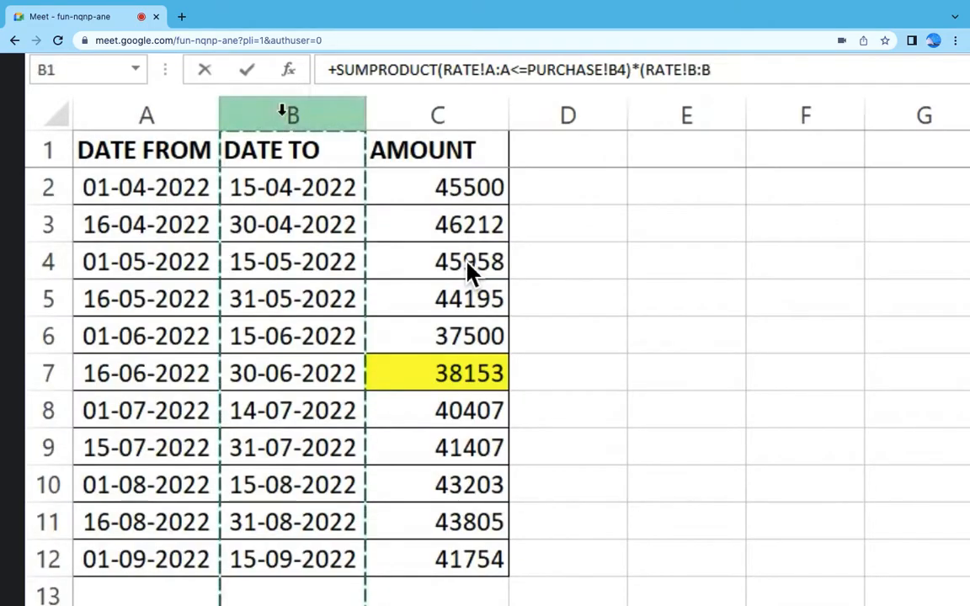
type("=")
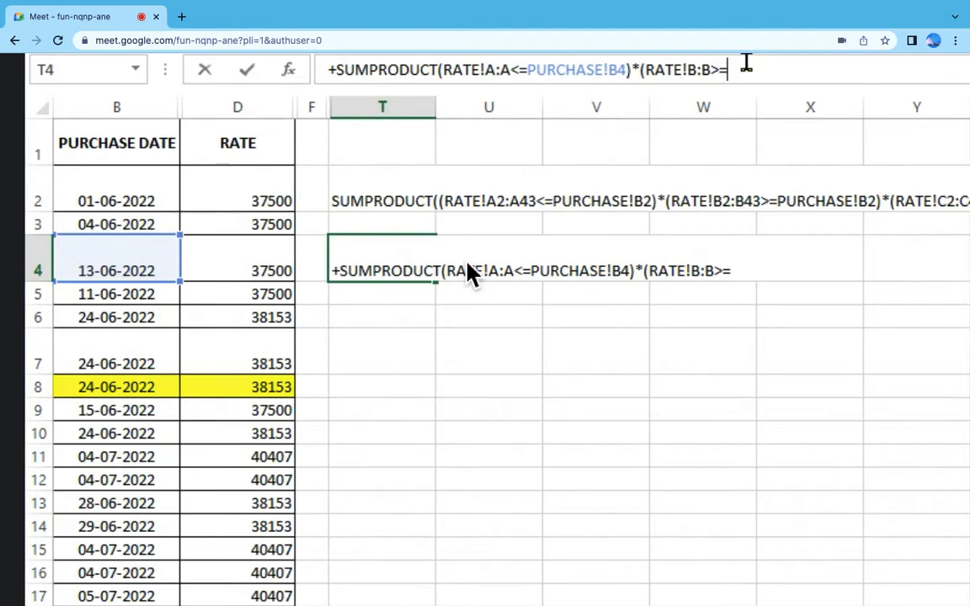
left_click(138, 267)
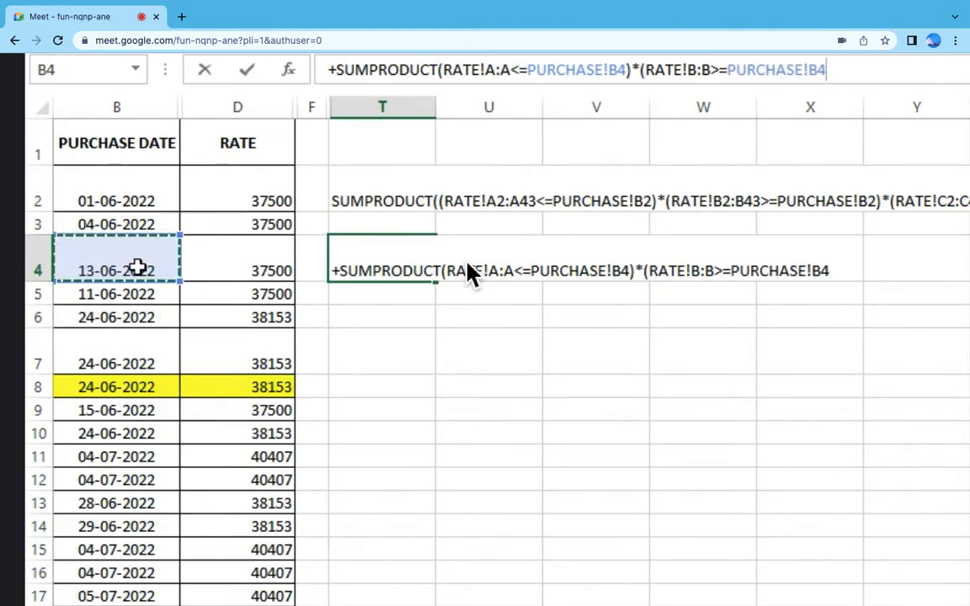
type(")")
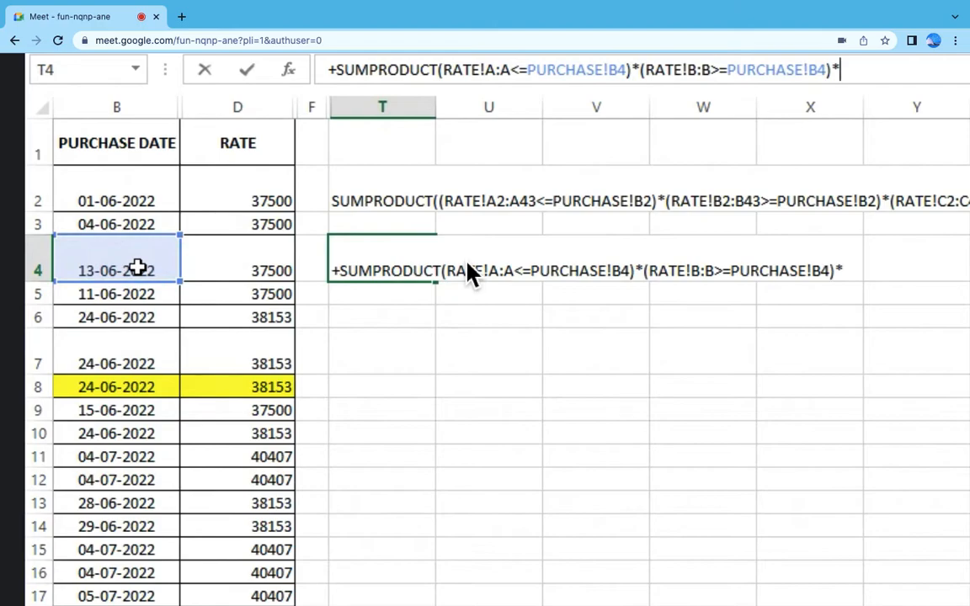
Step: Complete the T4 SUMPRODUCT formula by multiplying the conditions by (RATE!C:C), then select the cell
type("*(RATE!")
left_click(430, 103)
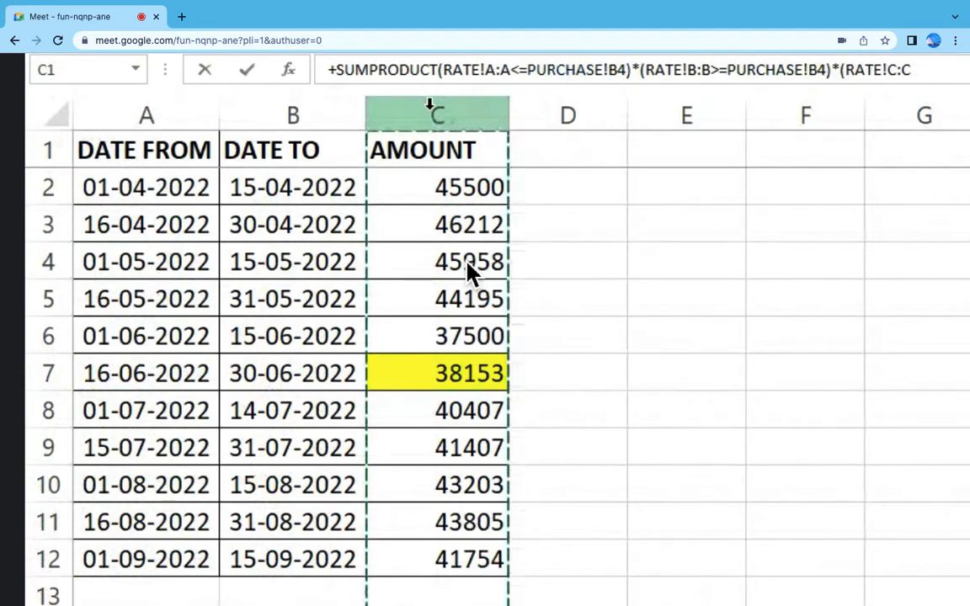
type(")")
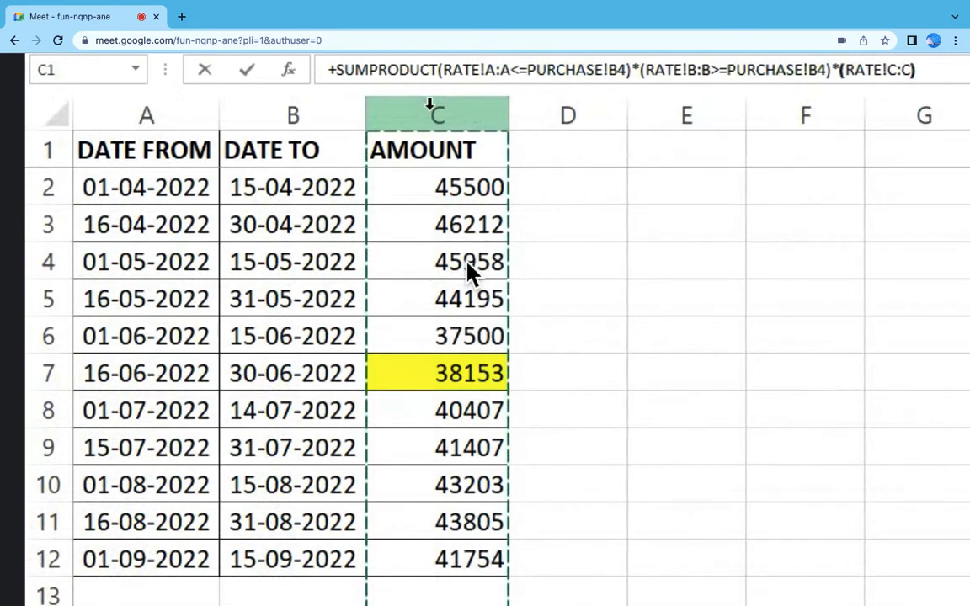
key("Return")
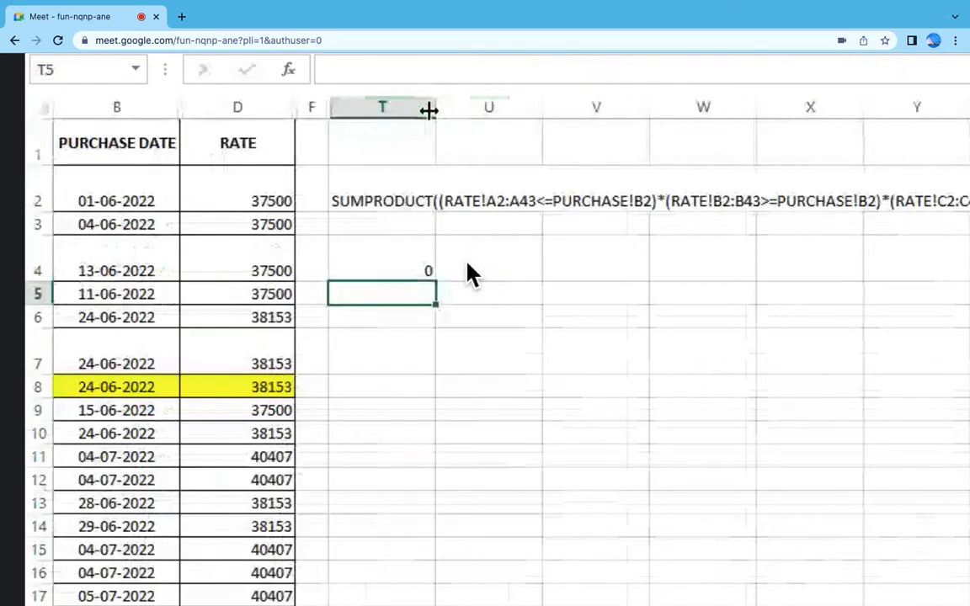
left_click(385, 272)
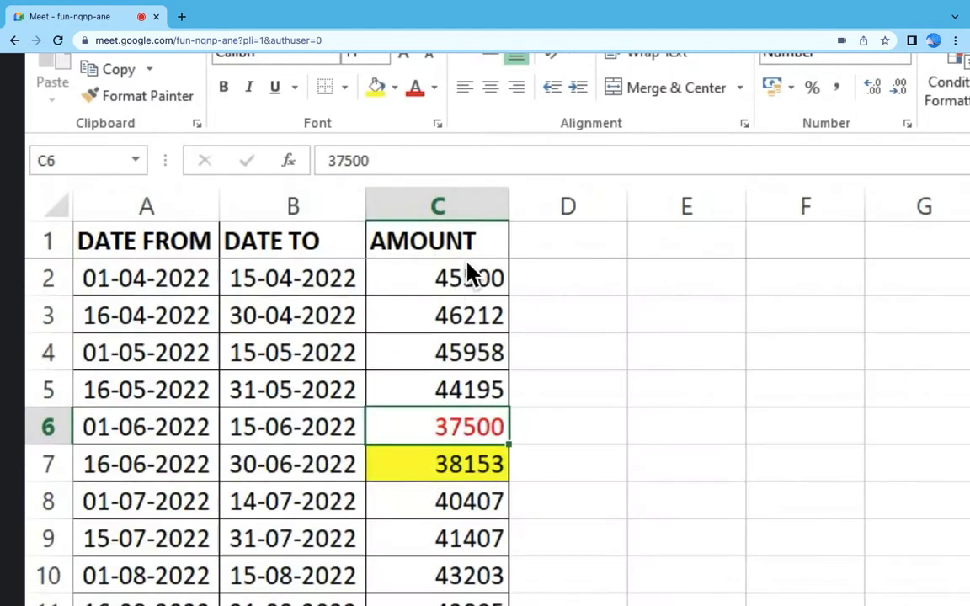
Step: Compare the purchase date in B4 with the DATE FROM and DATE TO columns of the RATE sheet
left_click_drag(151, 256, 148, 599)
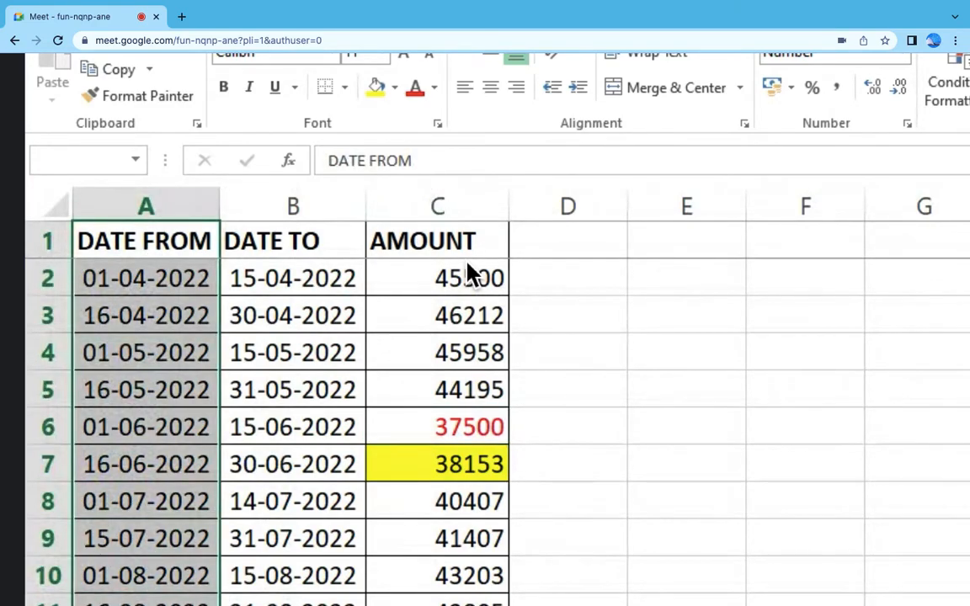
left_click(194, 603)
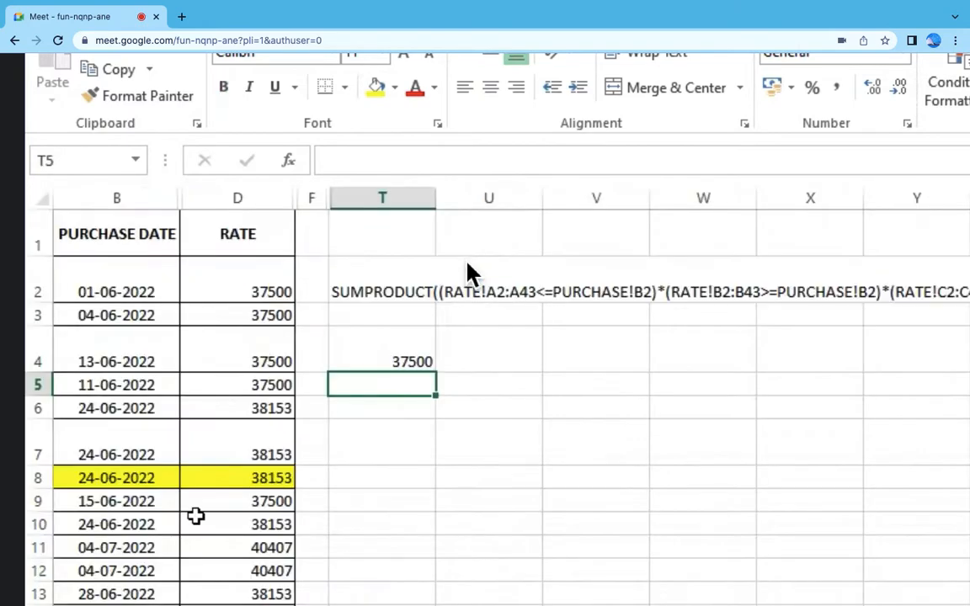
left_click(139, 335)
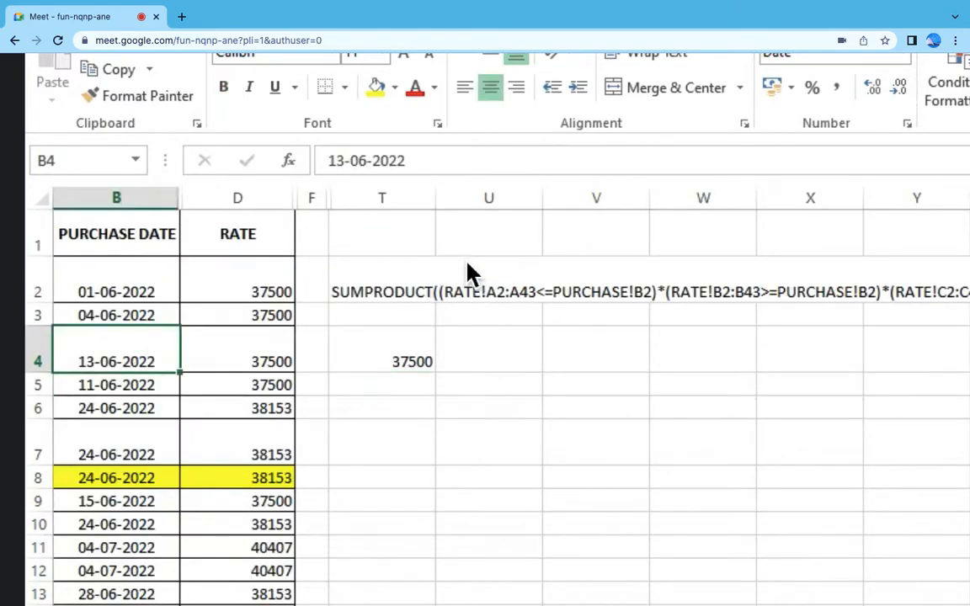
key("ctrl+Page_Down")
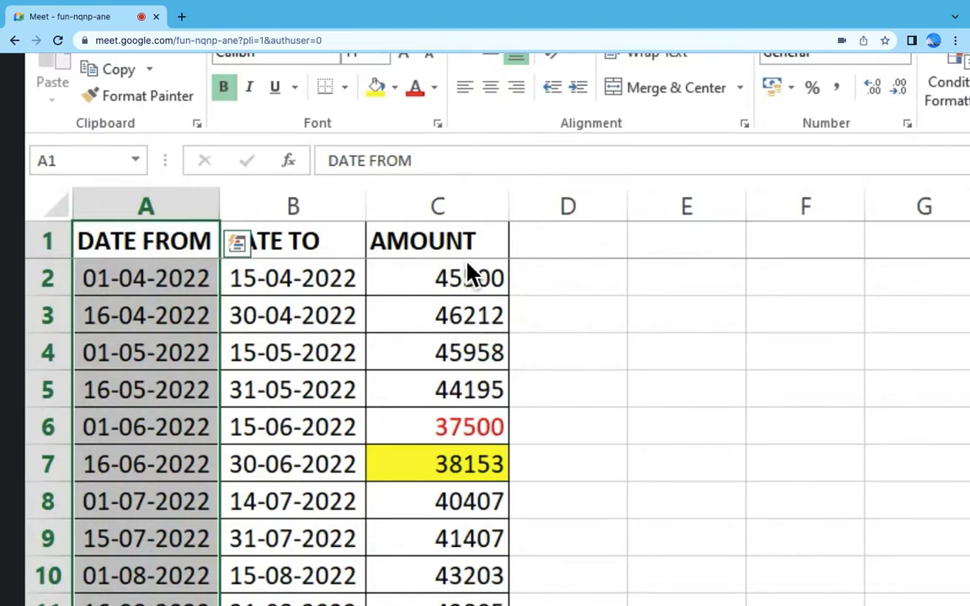
left_click_drag(309, 281, 310, 605)
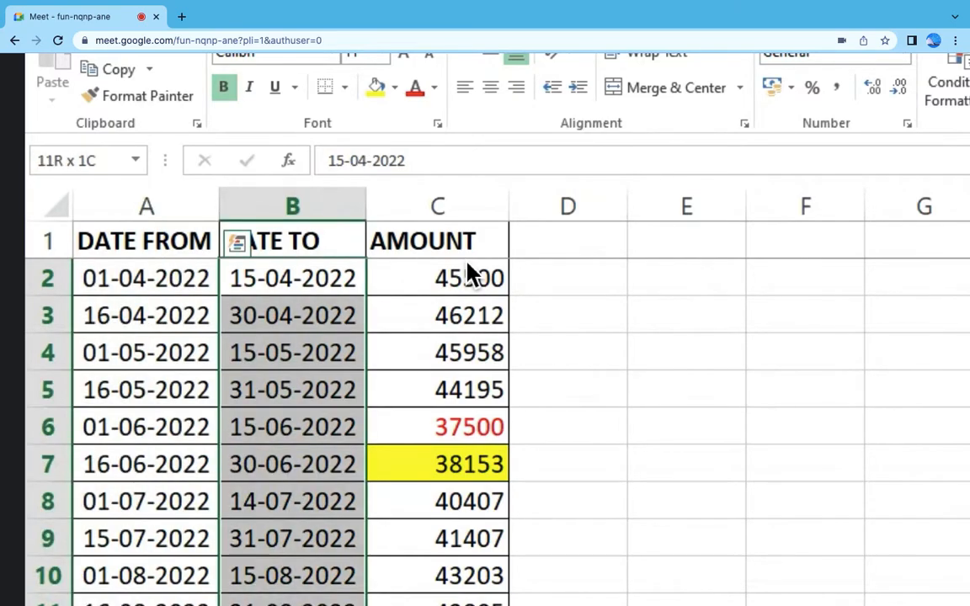
key("ctrl+Page_Up")
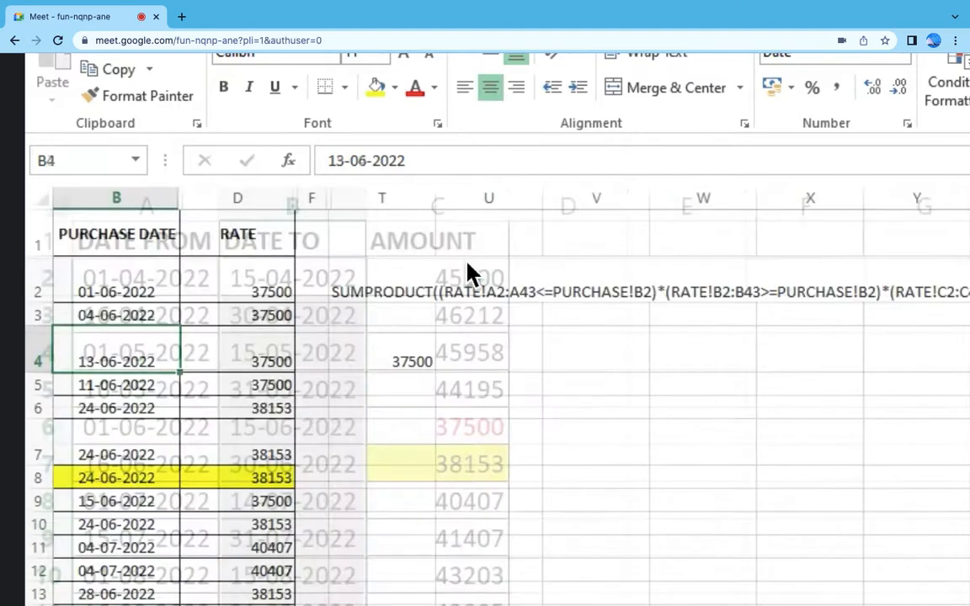
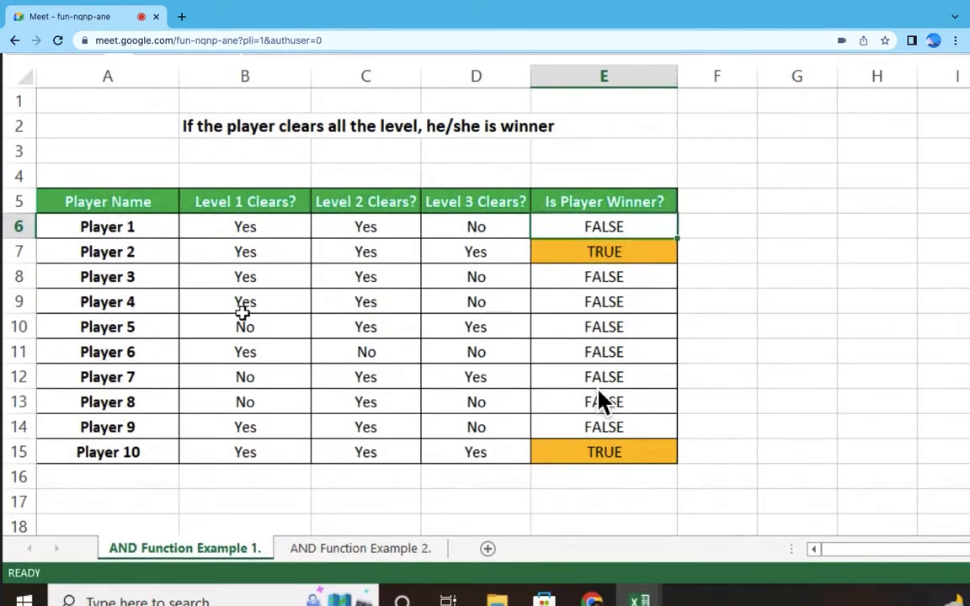
Step: Review the player names in A6:A15 and the three level column headers of the AND example table
left_click(159, 228)
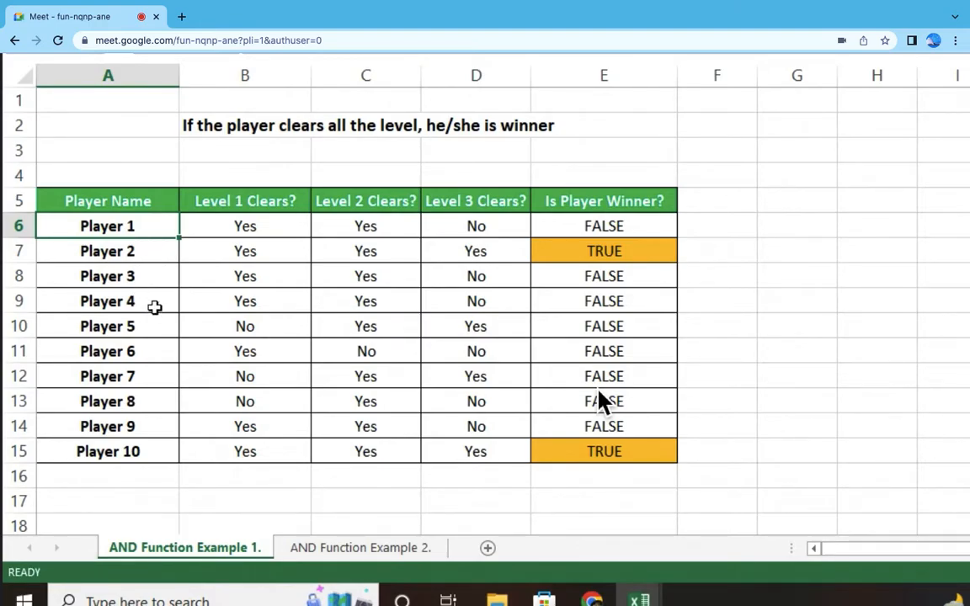
left_click(149, 459)
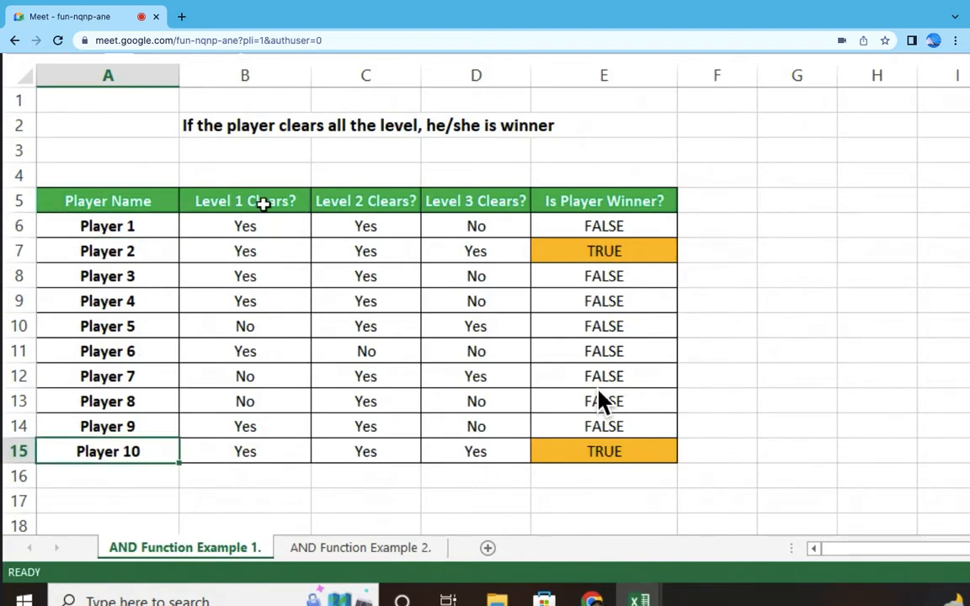
left_click(297, 208)
left_click(402, 208)
left_click(481, 204)
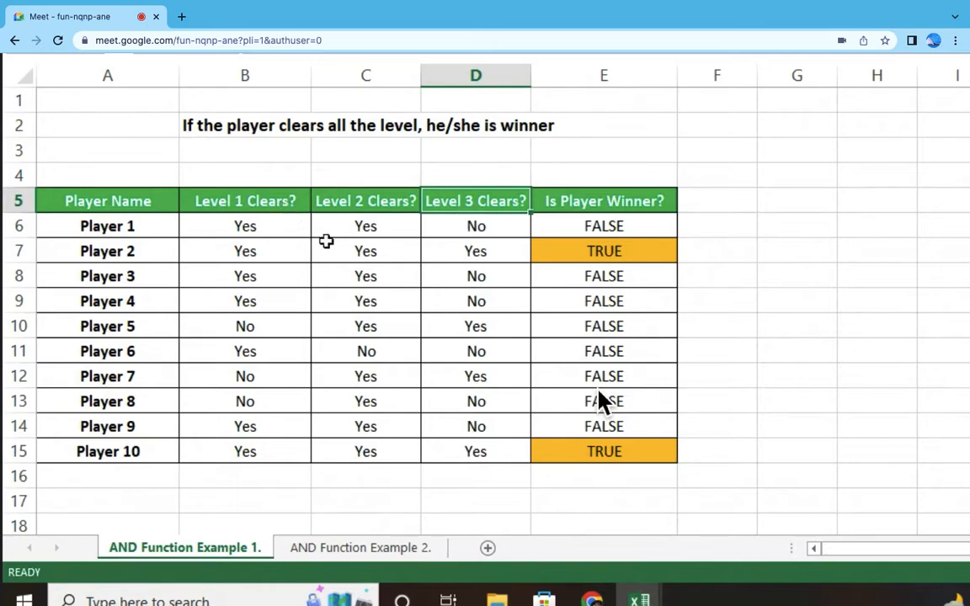
Step: Compare Player 1's three level entries in row 6 with the Is Player Winner? cell
left_click(450, 227)
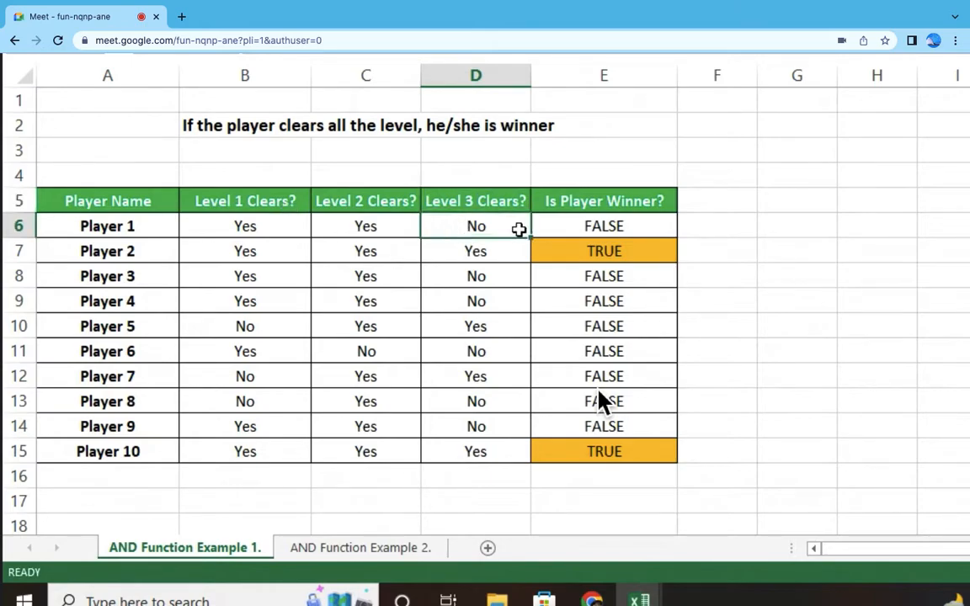
left_click(639, 221)
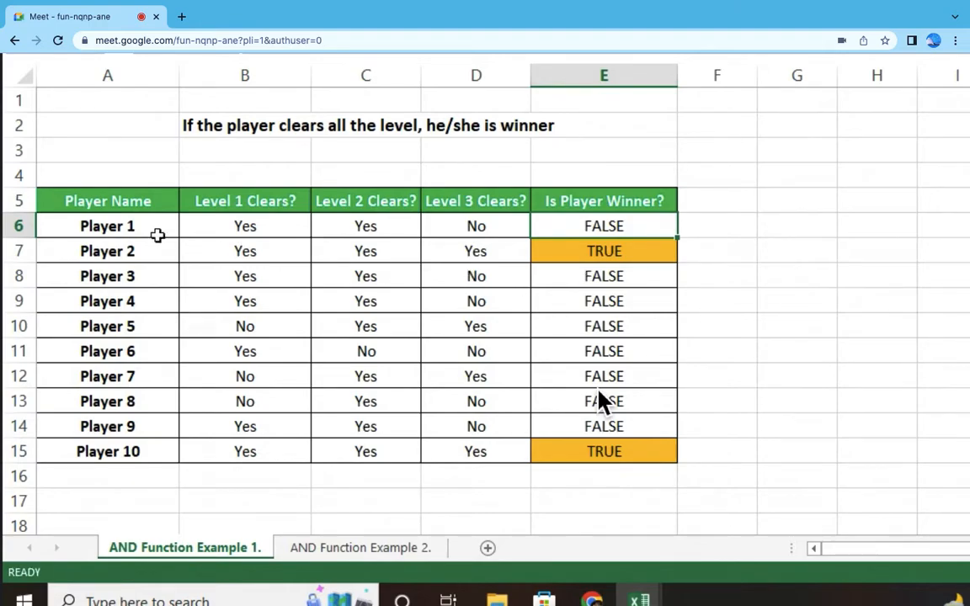
left_click(135, 226)
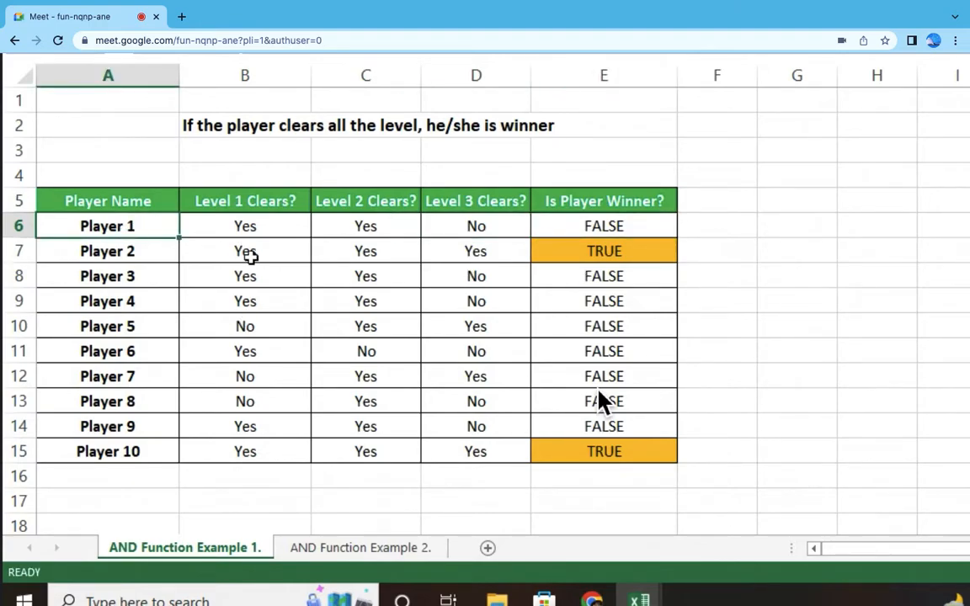
left_click(265, 225)
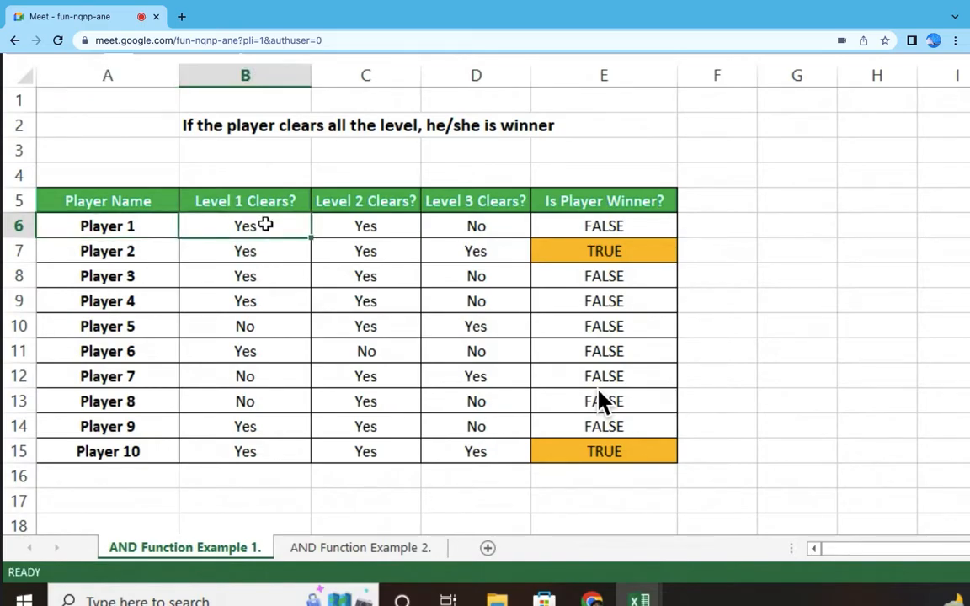
left_click(379, 227)
left_click(495, 219)
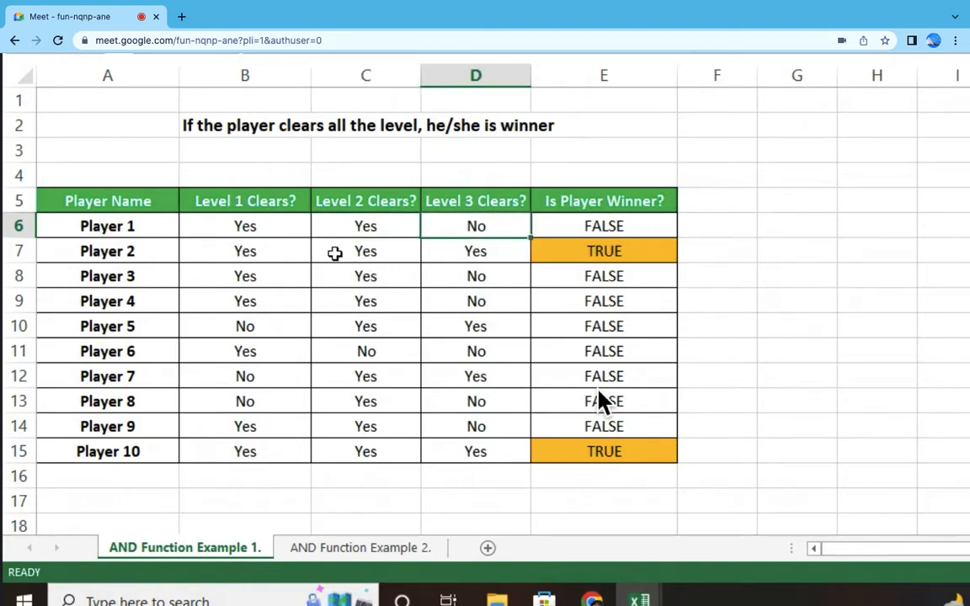
Step: Compare the level entries of Players 2, 3 and 4 with their Is Player Winner? cells
left_click(257, 250)
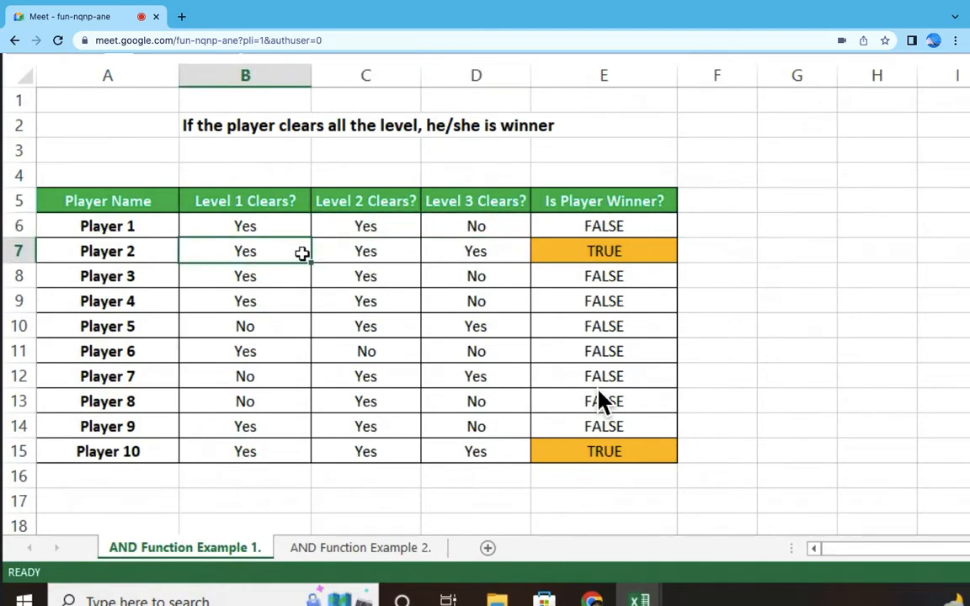
left_click_drag(300, 253, 474, 251)
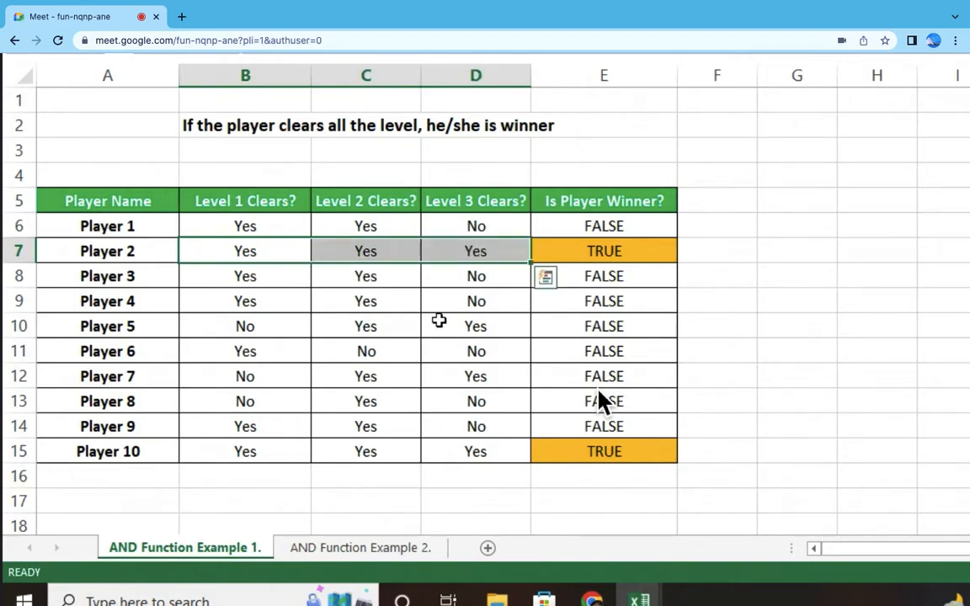
left_click(308, 250)
left_click_drag(308, 250, 440, 251)
left_click(629, 251)
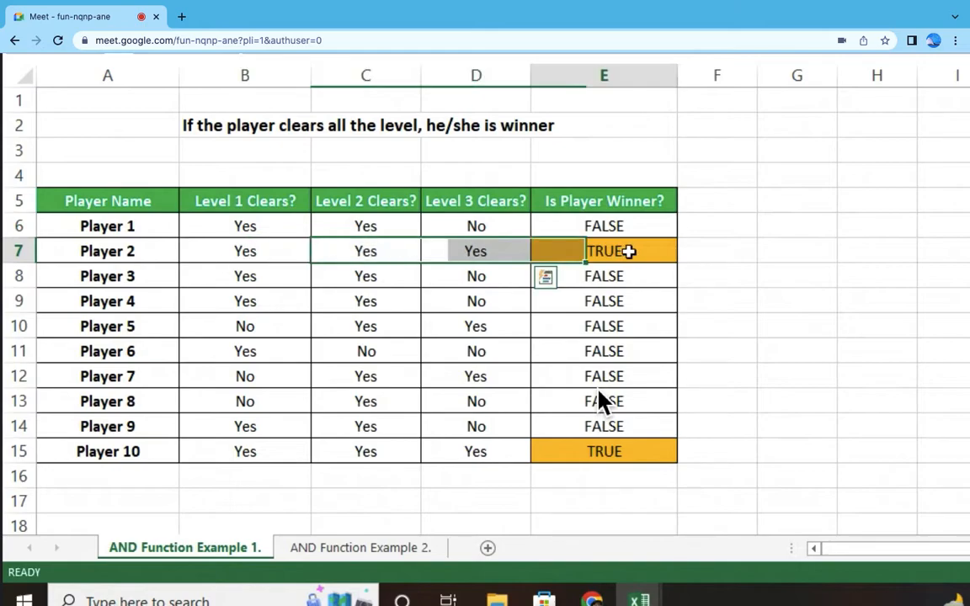
left_click_drag(247, 275, 437, 279)
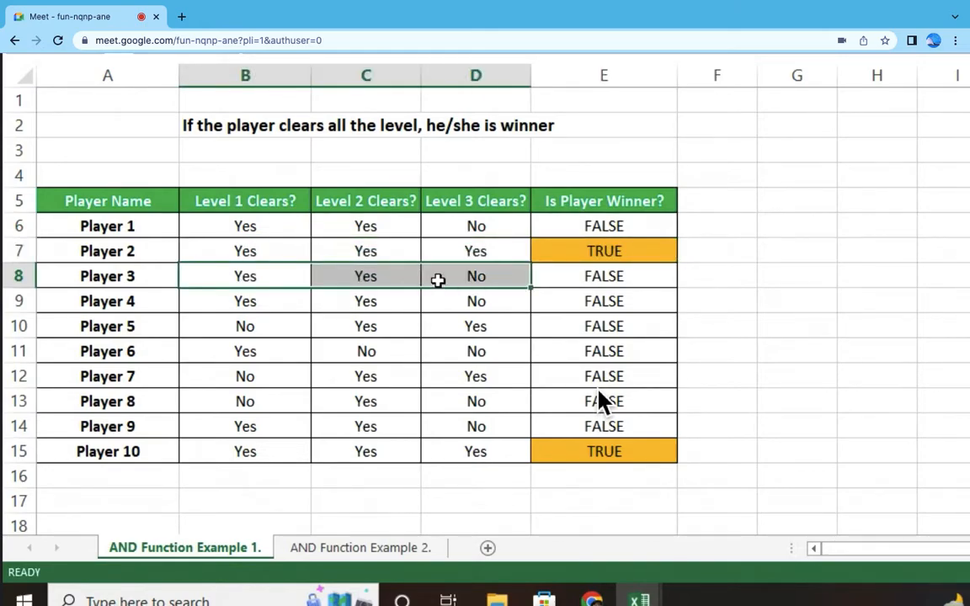
left_click(634, 281)
left_click_drag(257, 303, 400, 301)
left_click(645, 306)
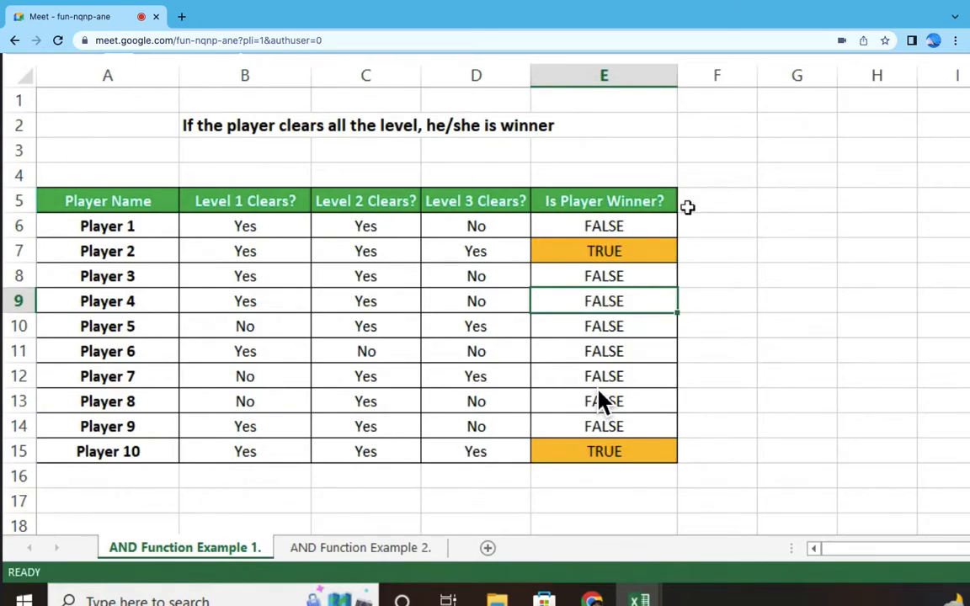
Step: Review the Is Player Winner? column for all ten players, including Player 2's cell
left_click_drag(632, 227, 623, 446)
left_click_drag(671, 232, 649, 477)
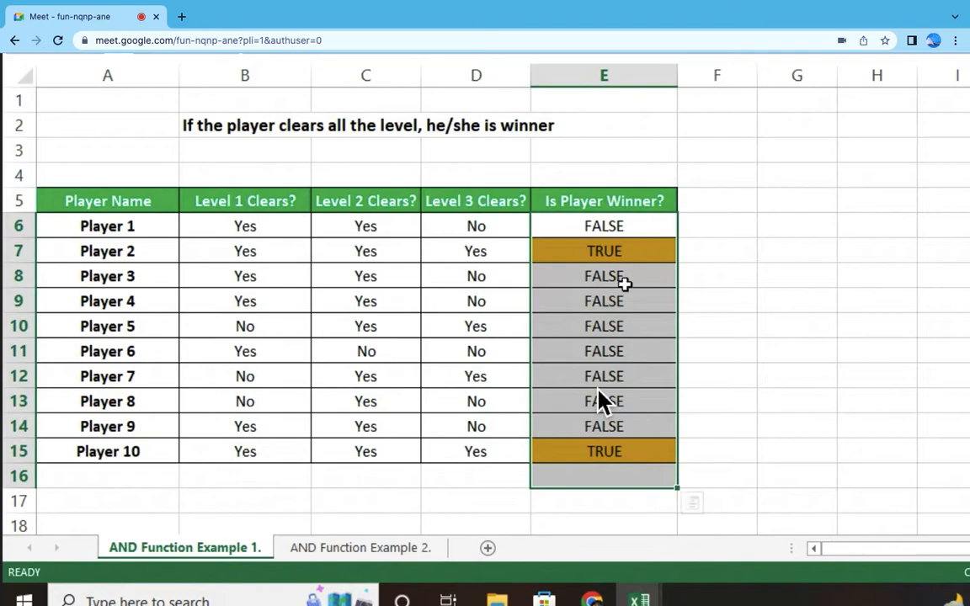
left_click(621, 253)
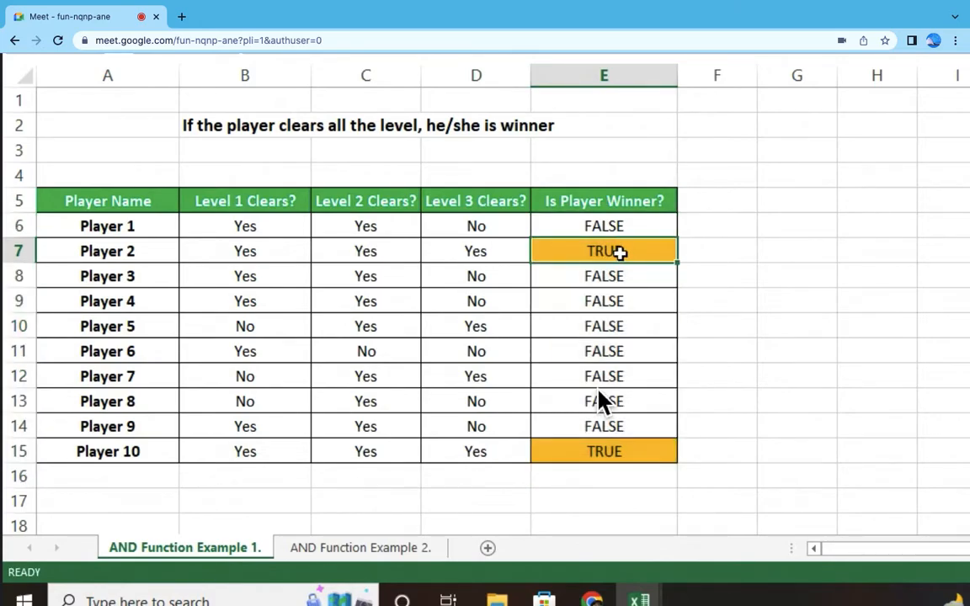
Step: Inspect the AND formula behind Player 1's winner cell E6 and leave it unedited
left_click(627, 233)
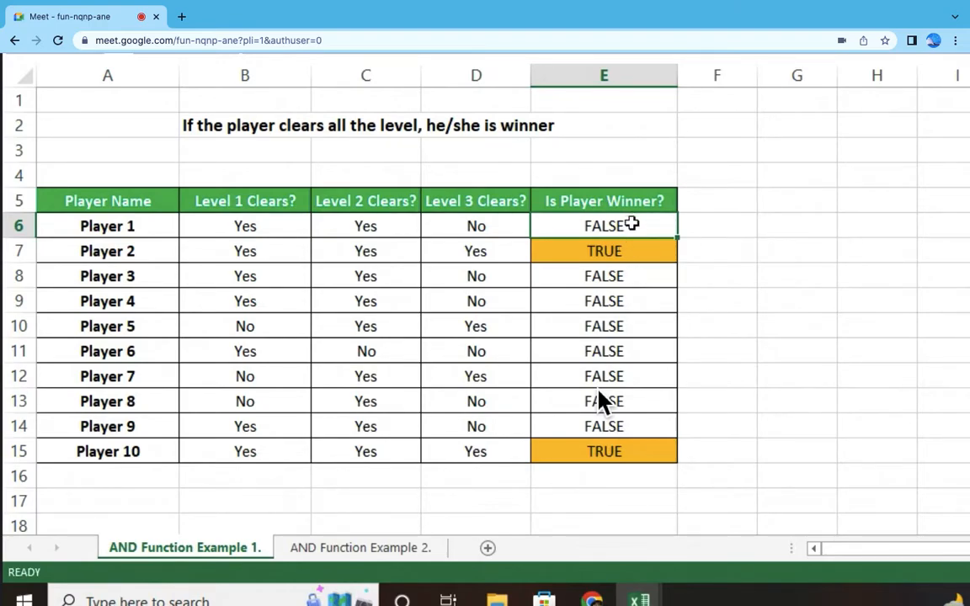
double_click(631, 226)
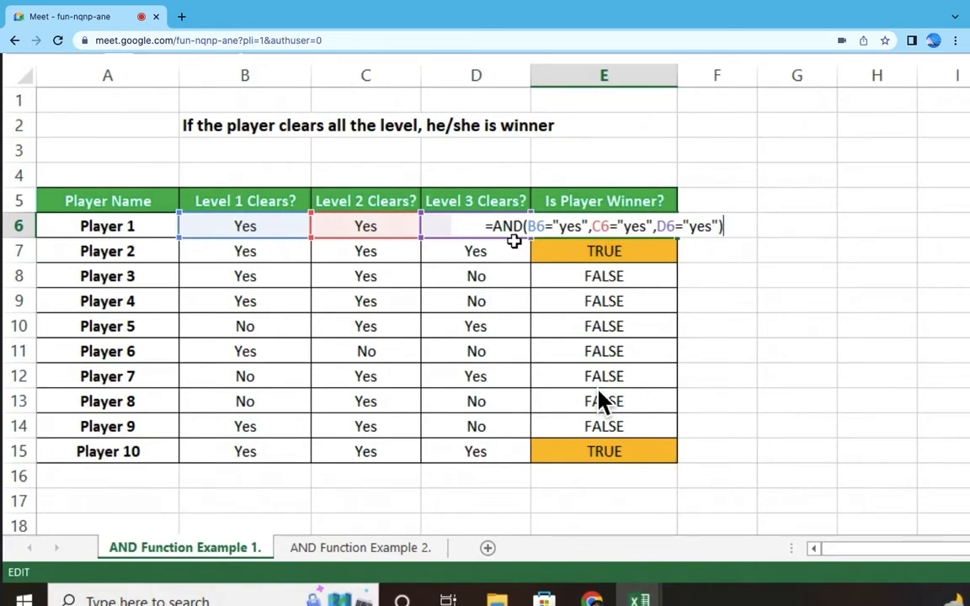
key("Escape")
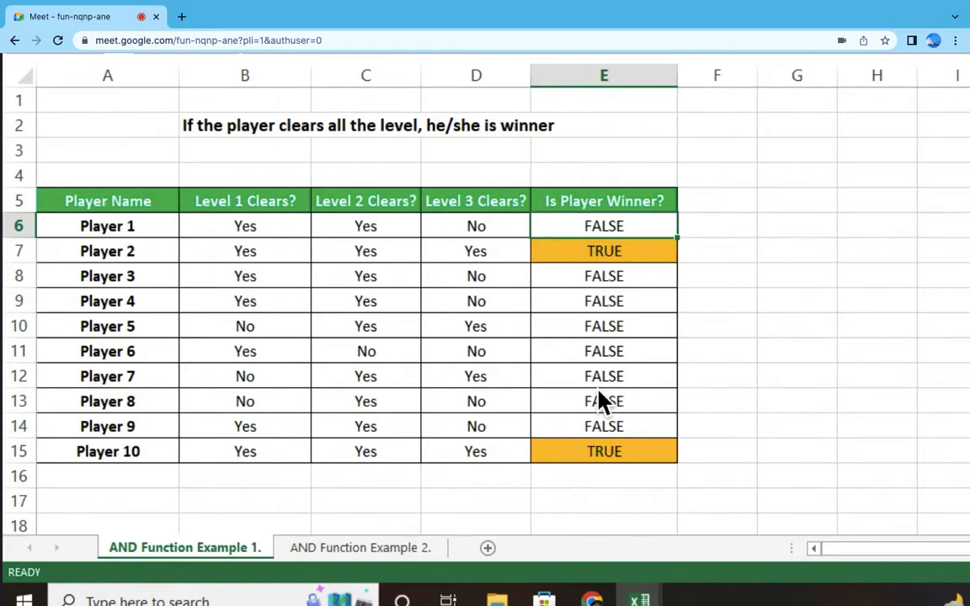
double_click(561, 227)
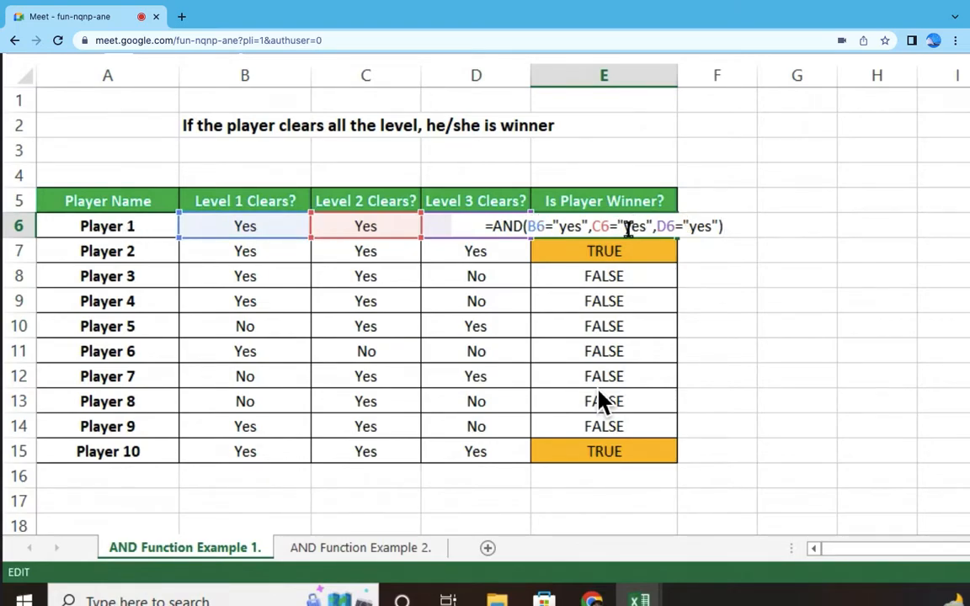
key("ctrl+Return")
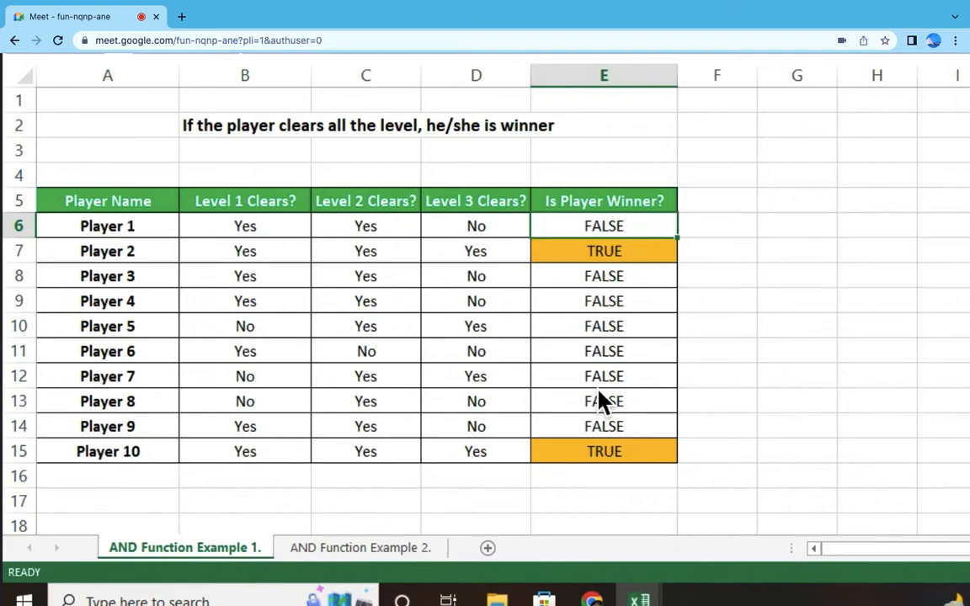
Step: Begin a new formula in E6 with +AND( and the first condition B6="Yes"
type("+")
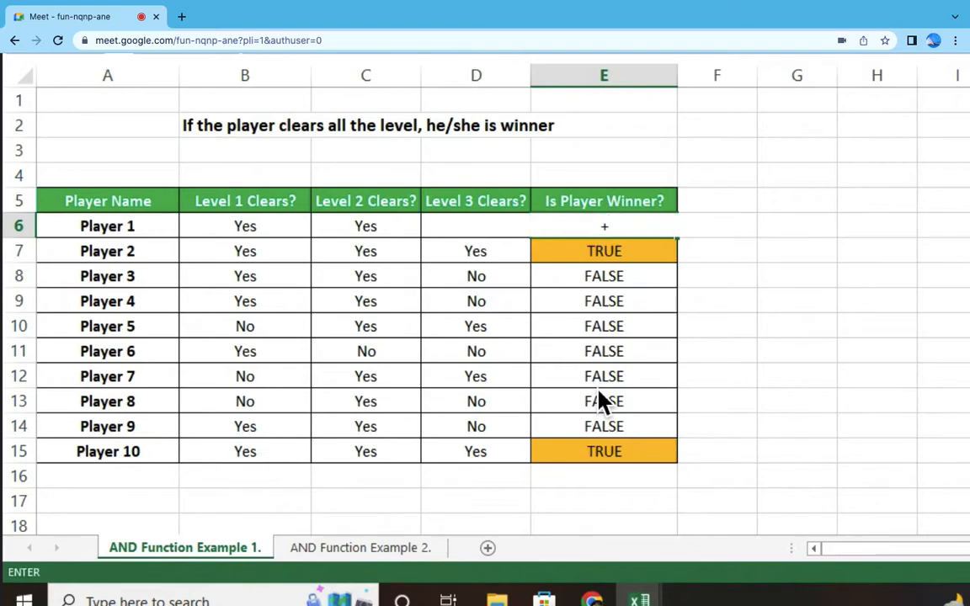
type("AND")
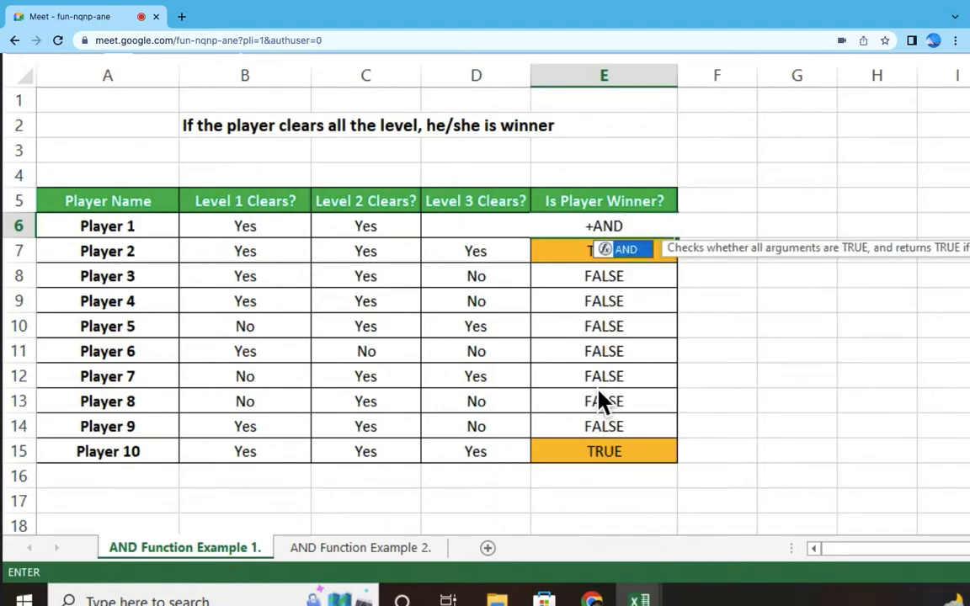
type("(")
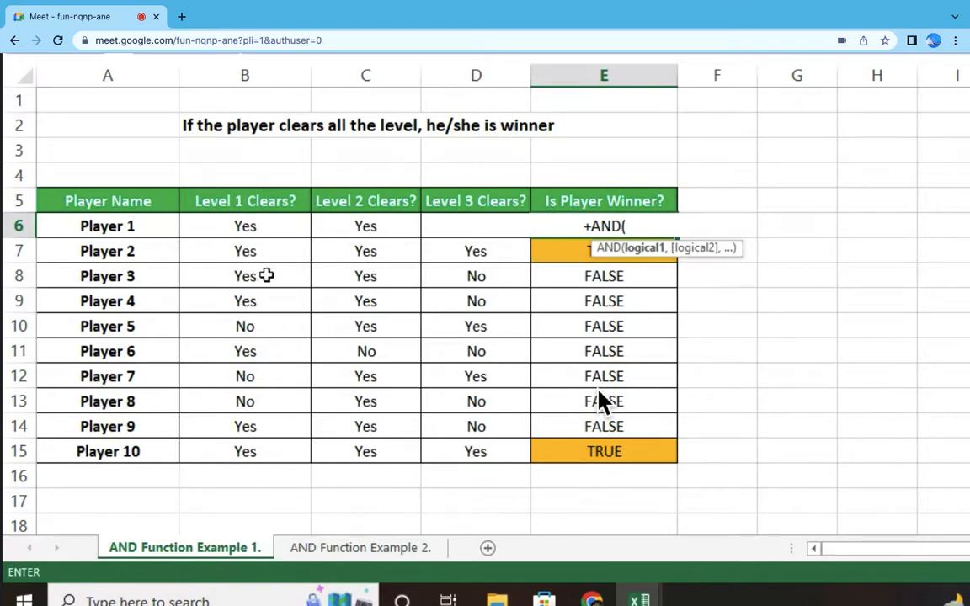
left_click(271, 227)
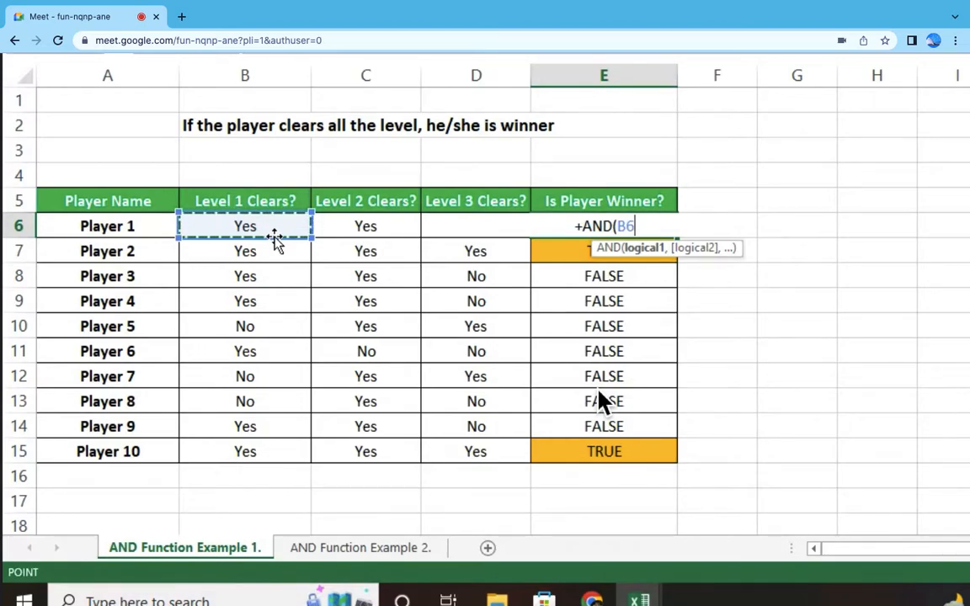
type("=")
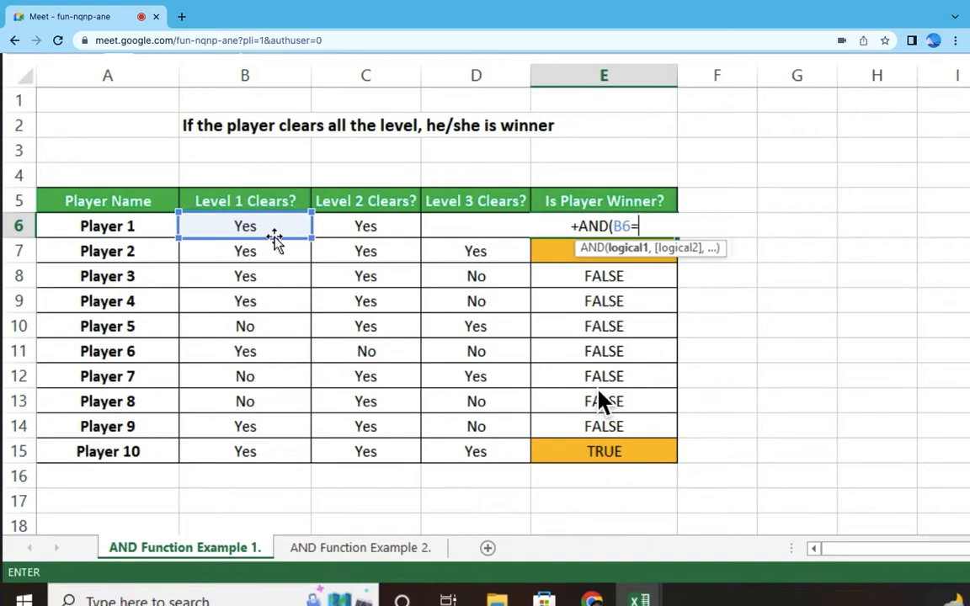
type("\"yES")
key("BackSpace")
key("BackSpace")
key("BackSpace")
type("Yes")
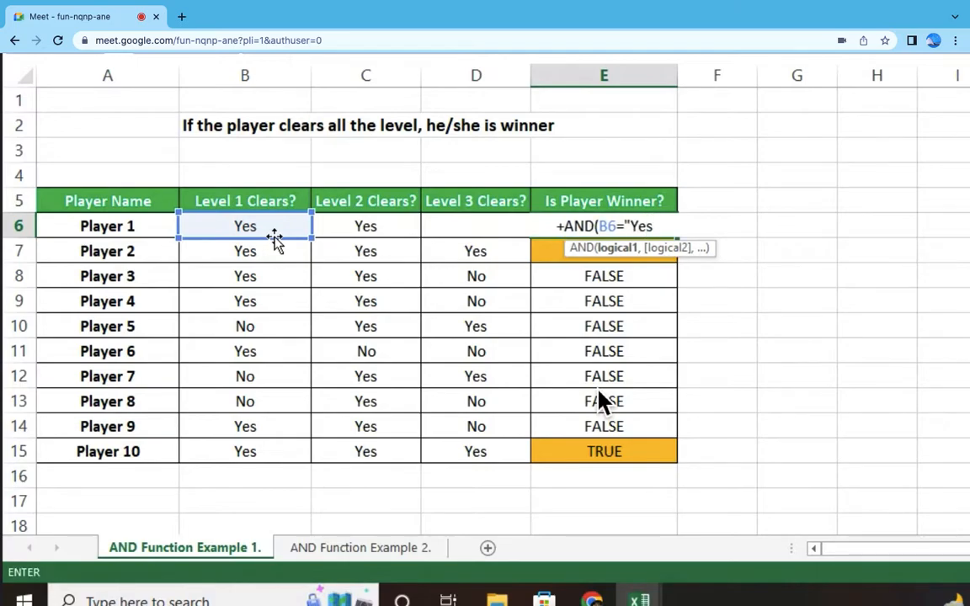
type("\",")
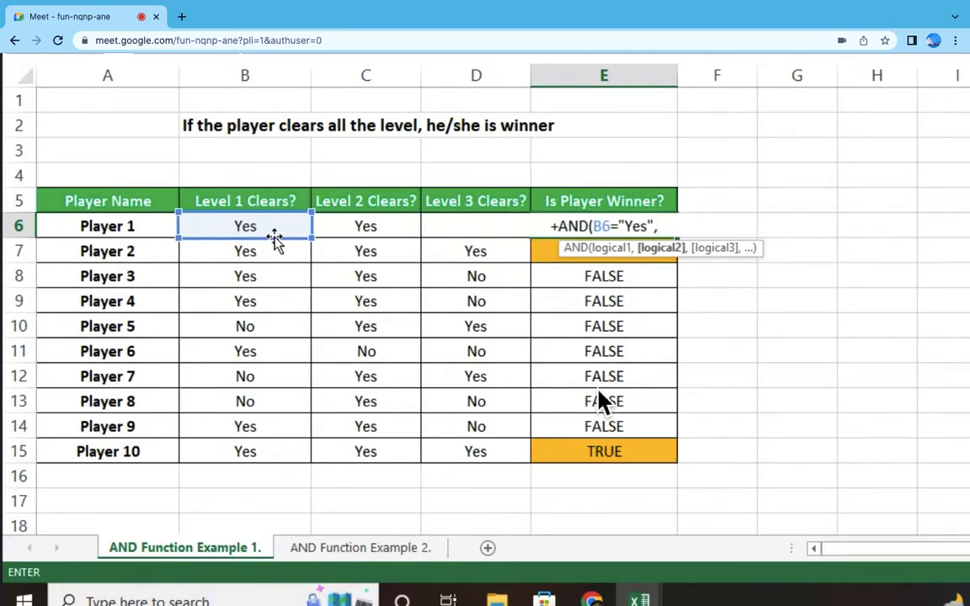
Step: Add the second condition C6="Yes" to the E6 AND formula and start a third argument from Player 1's Level 3 cell
left_click(368, 225)
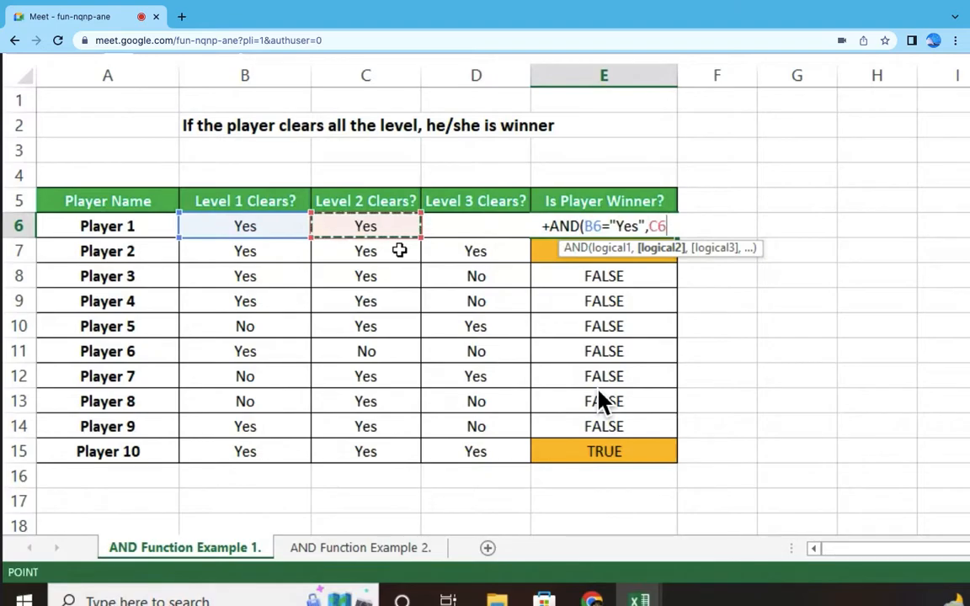
type("=\"Yes\"")
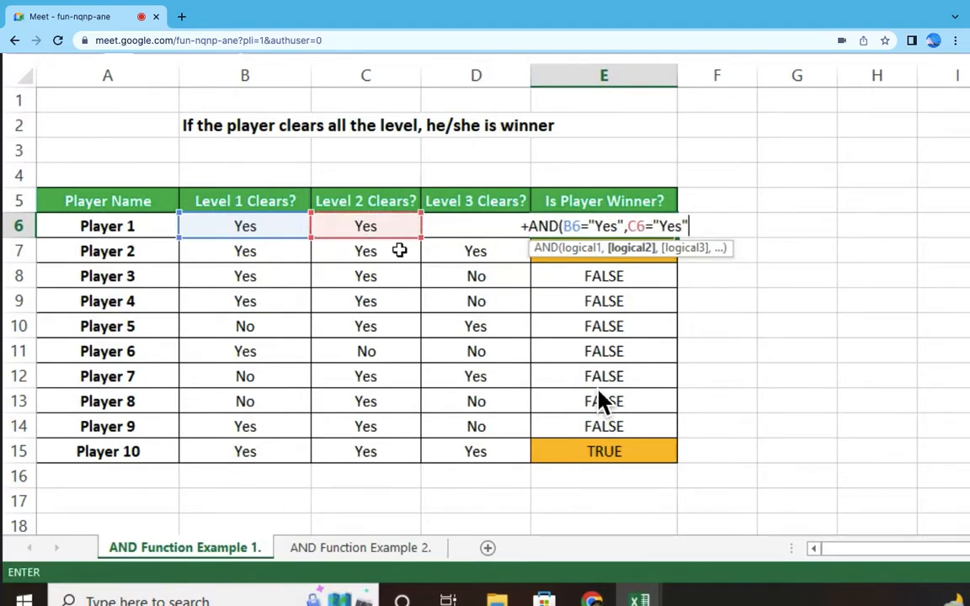
type(",")
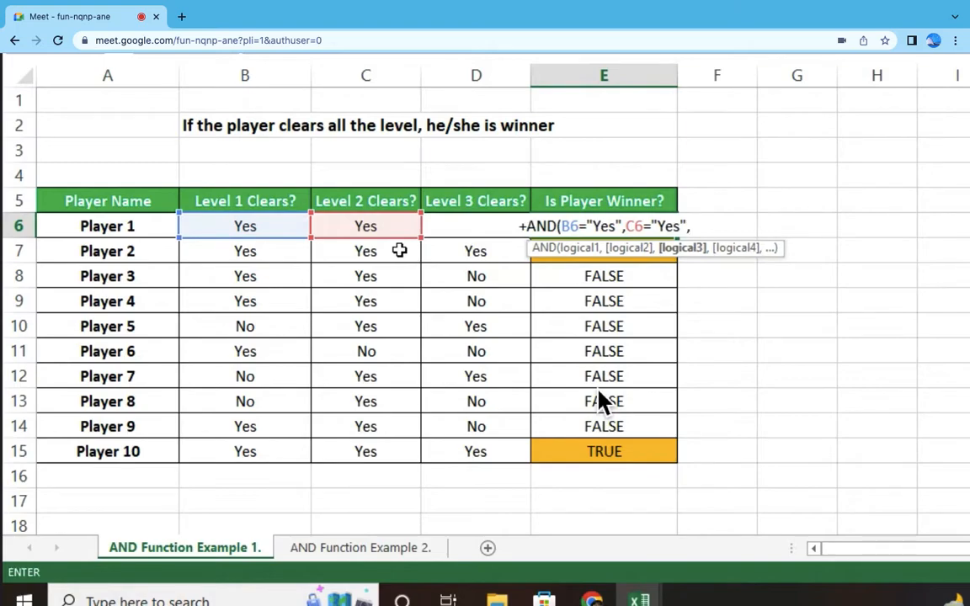
left_click(466, 231)
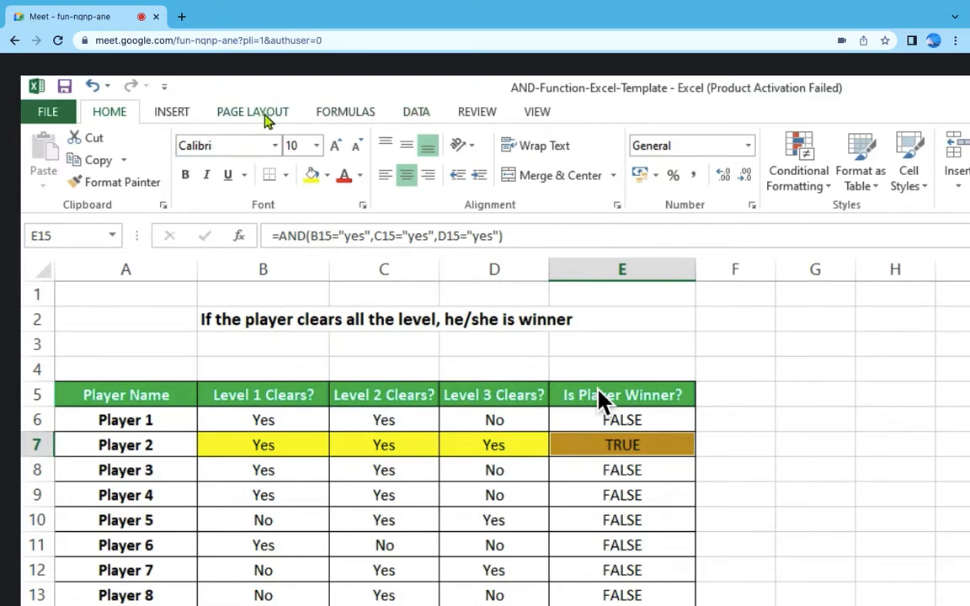
left_click(415, 115)
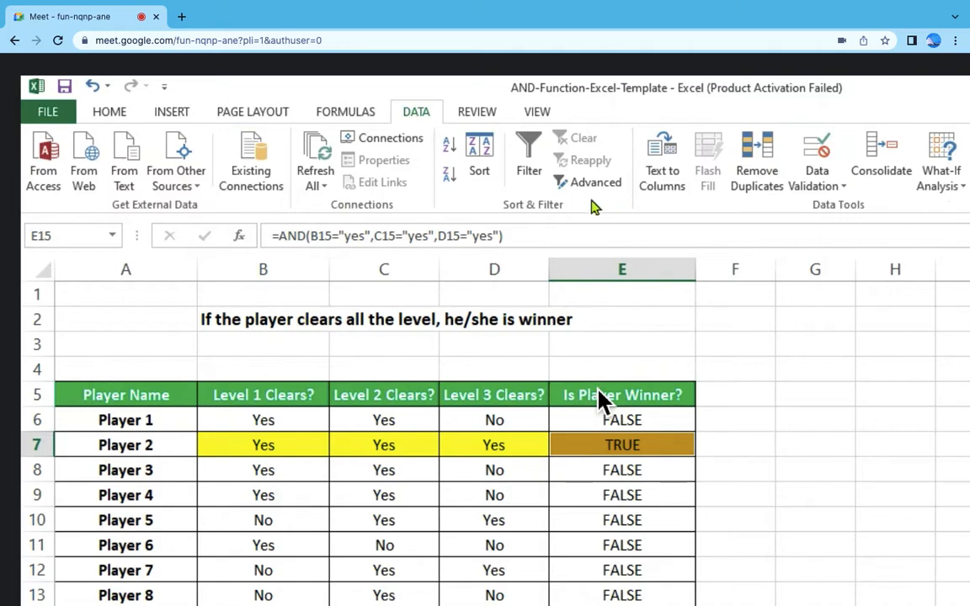
left_click(253, 112)
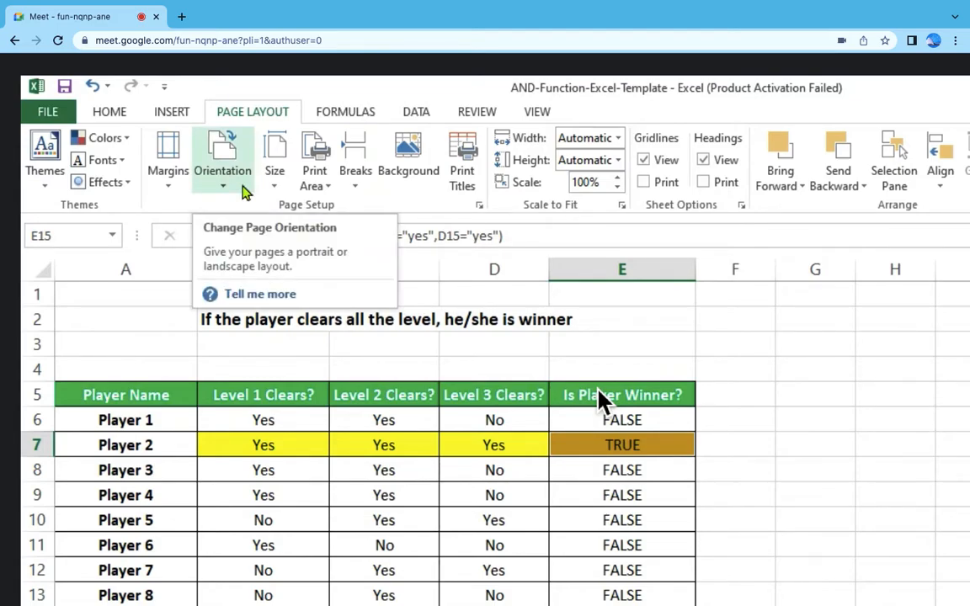
left_click(412, 478)
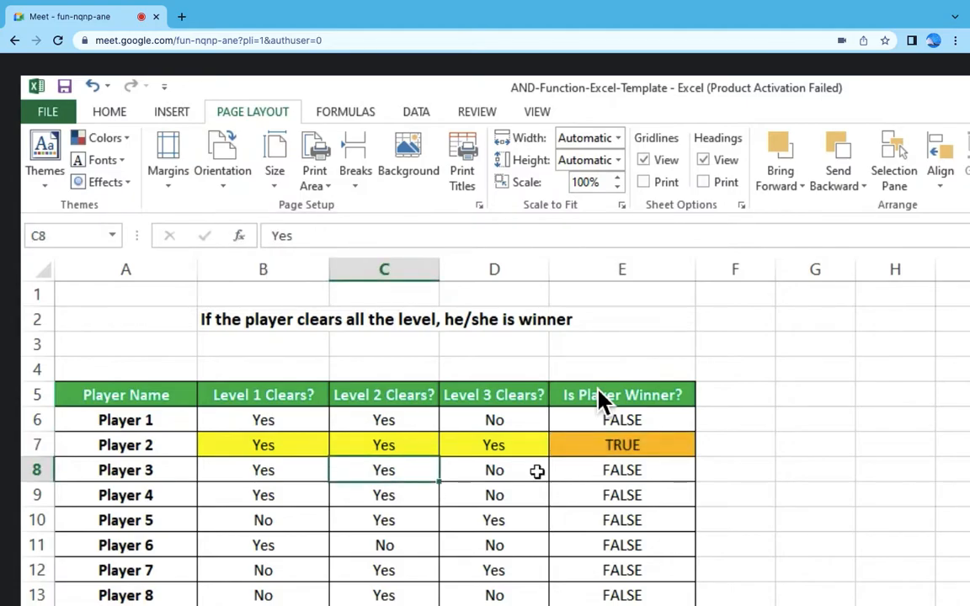
scroll(601, 399, "down", 2)
scroll(601, 399, "down", 4)
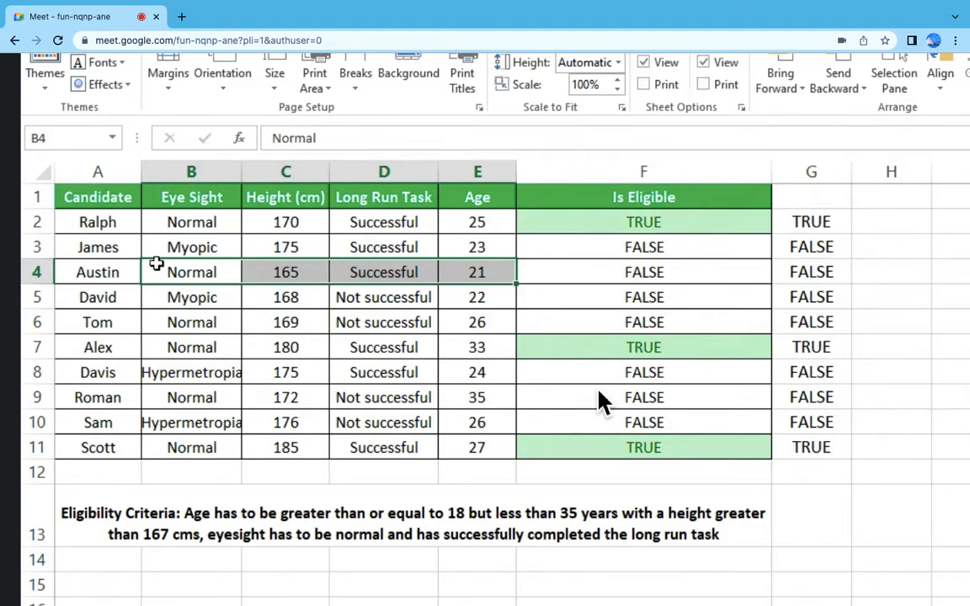
Step: Examine the height, long run task and age values of the candidate in row 4
left_click(266, 274)
left_click(390, 274)
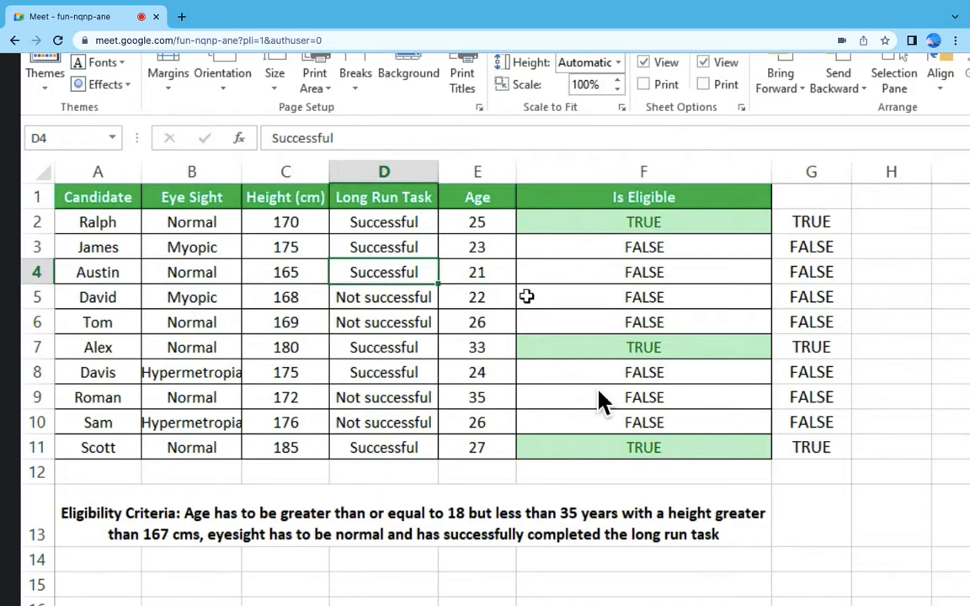
left_click(486, 272)
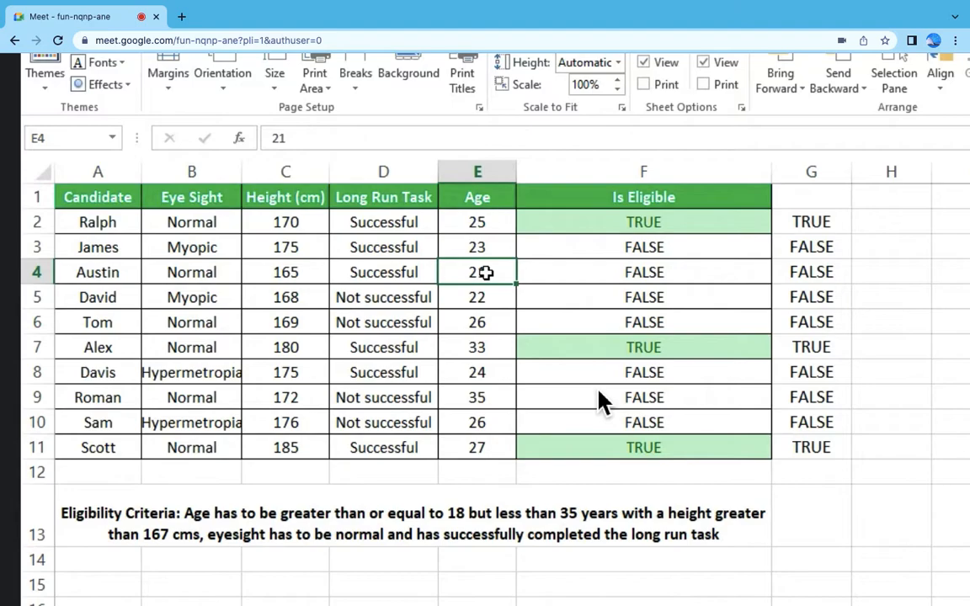
Step: Inspect the nested AND formula in the Is Eligible cell F2 and leave it unedited
left_click(695, 223)
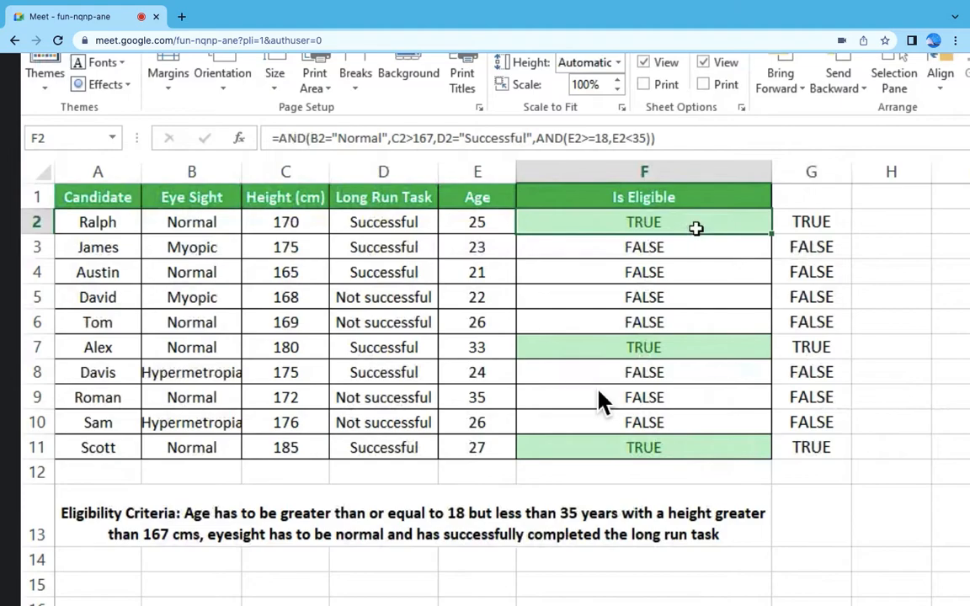
key("F2")
key("F1")
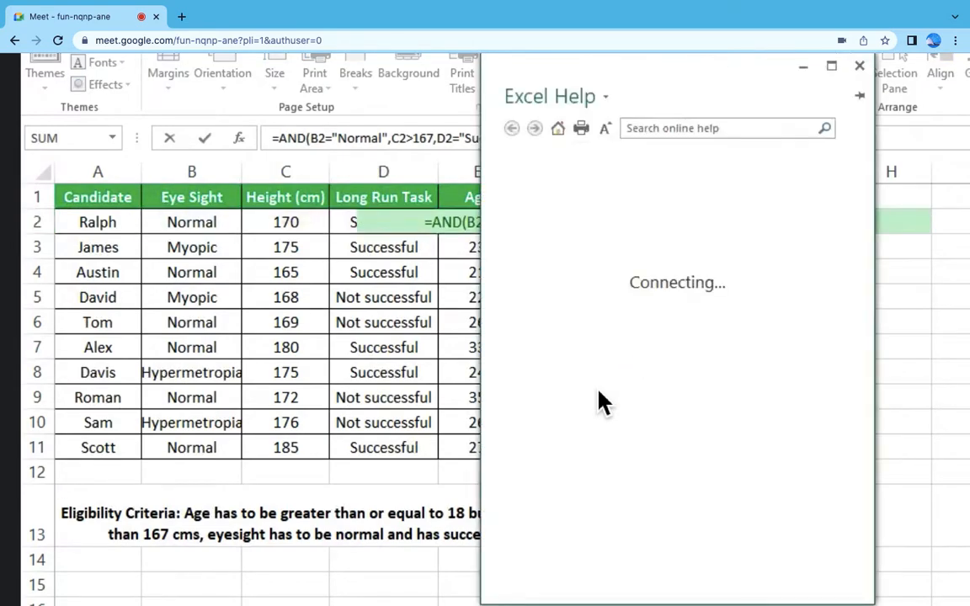
left_click(858, 65)
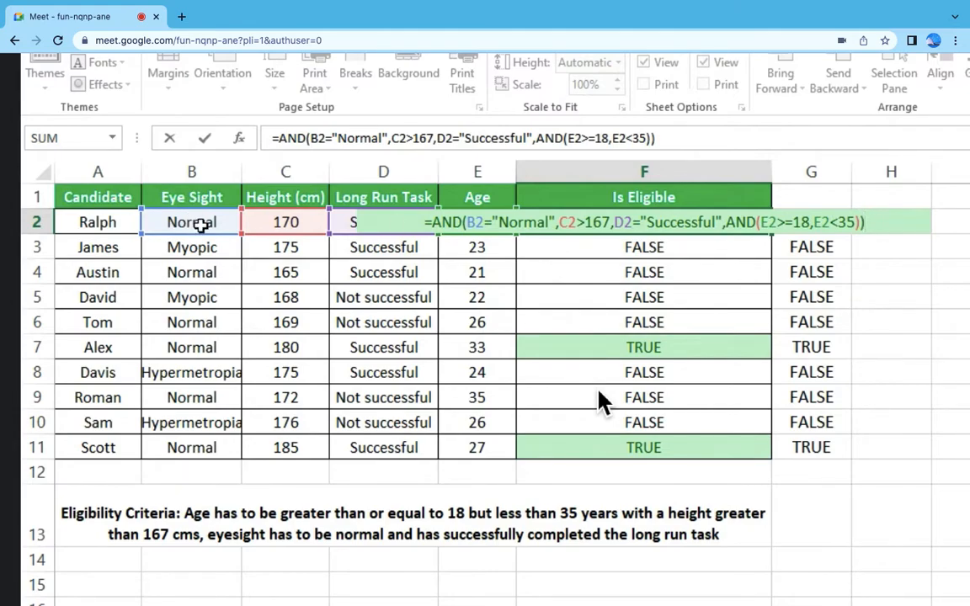
key("ctrl+Return")
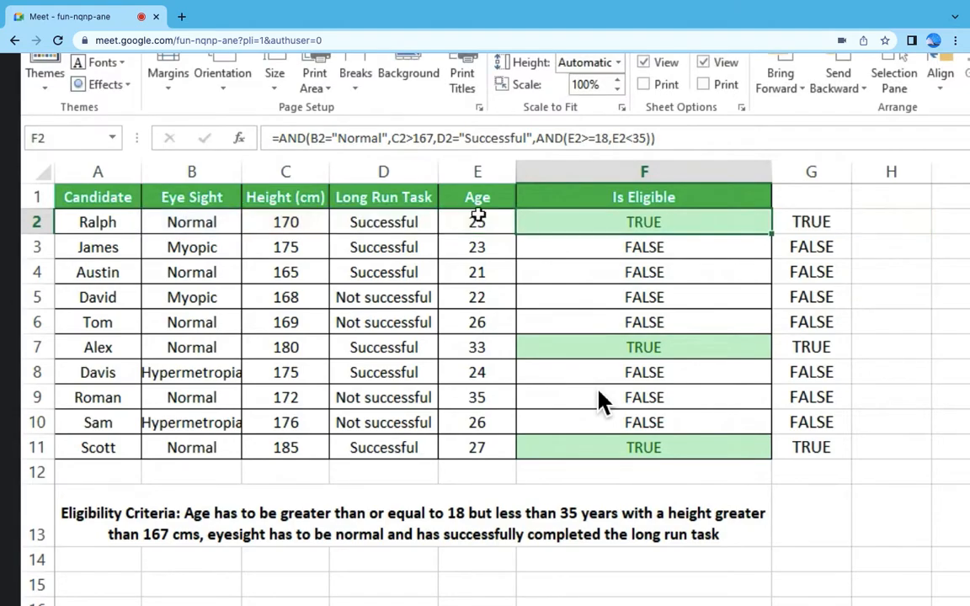
Step: Remove the leading equals sign from the F2 formula so that it shows as plain text
left_click(271, 137)
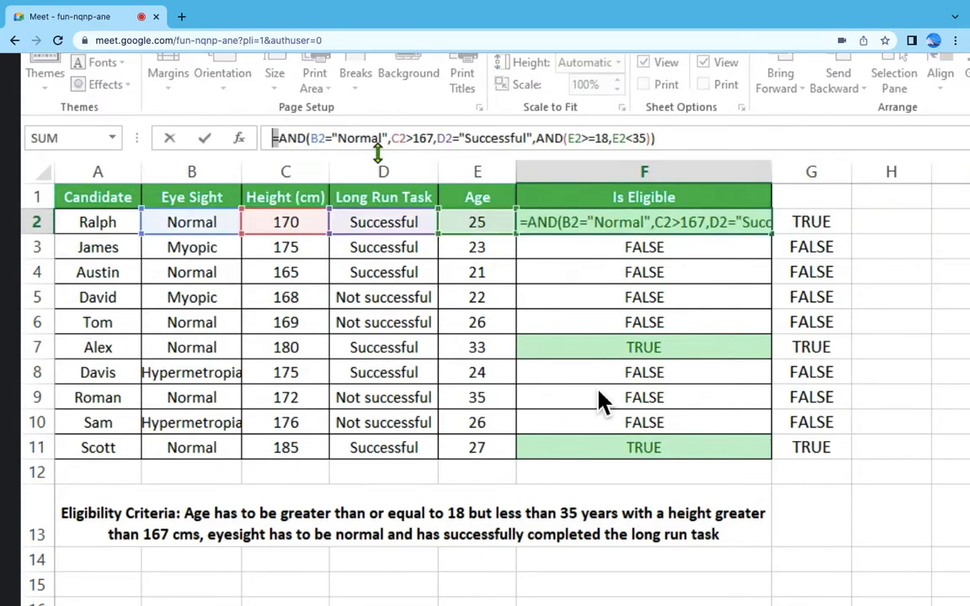
key("Delete")
key("End")
key("Return")
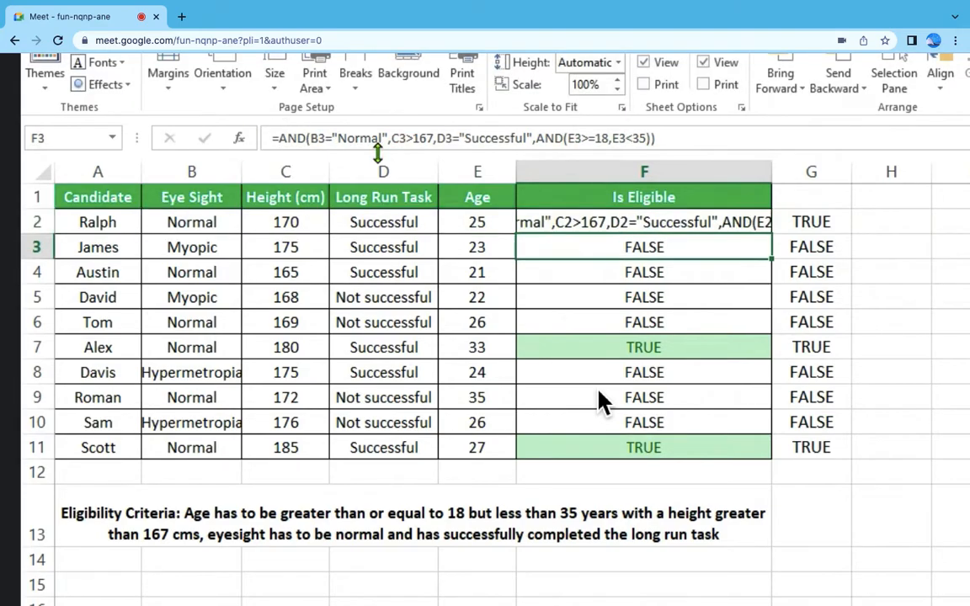
Step: Clear cell G2 and left-align the formula text in F2
left_click(799, 221)
key("Delete")
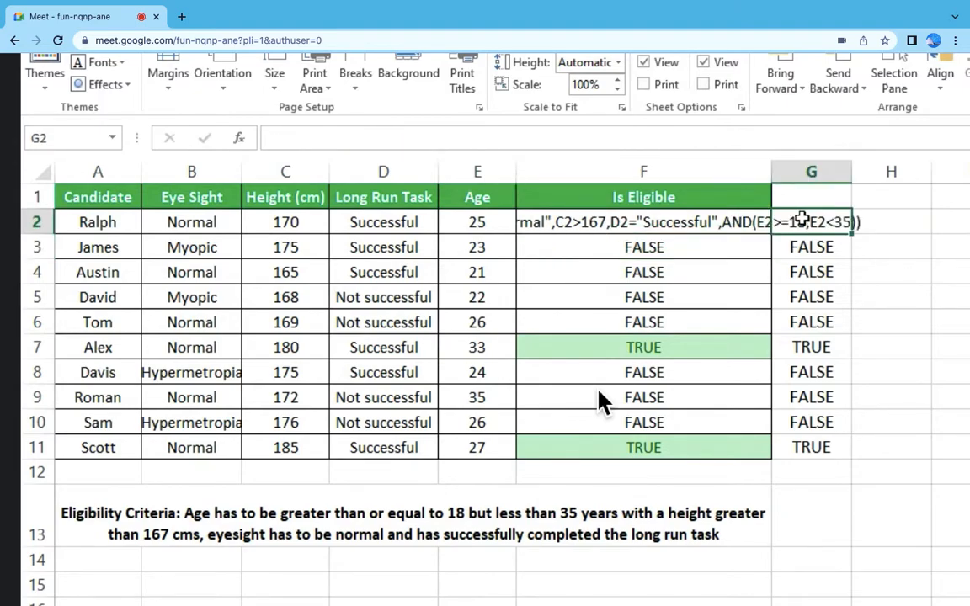
left_click(803, 276)
left_click(538, 219)
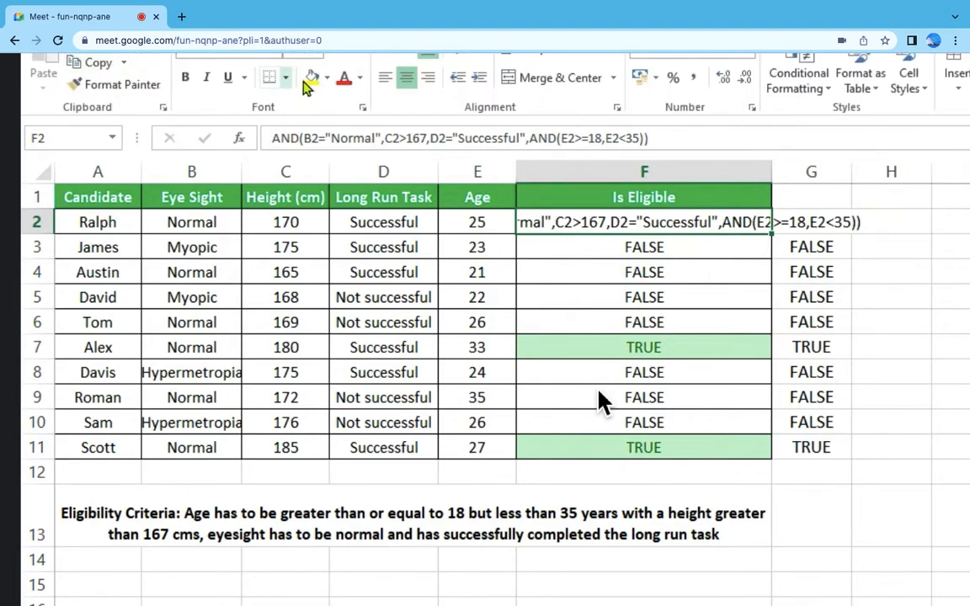
left_click(385, 77)
left_click(741, 346)
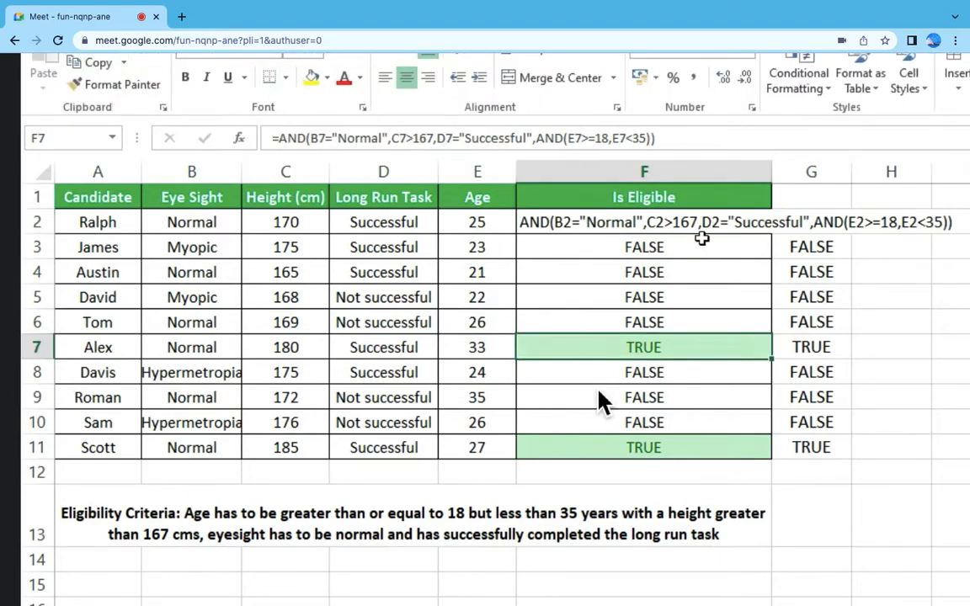
Step: Begin a new formula in F3 with +AND( and the first condition B3="Normal"
left_click(703, 247)
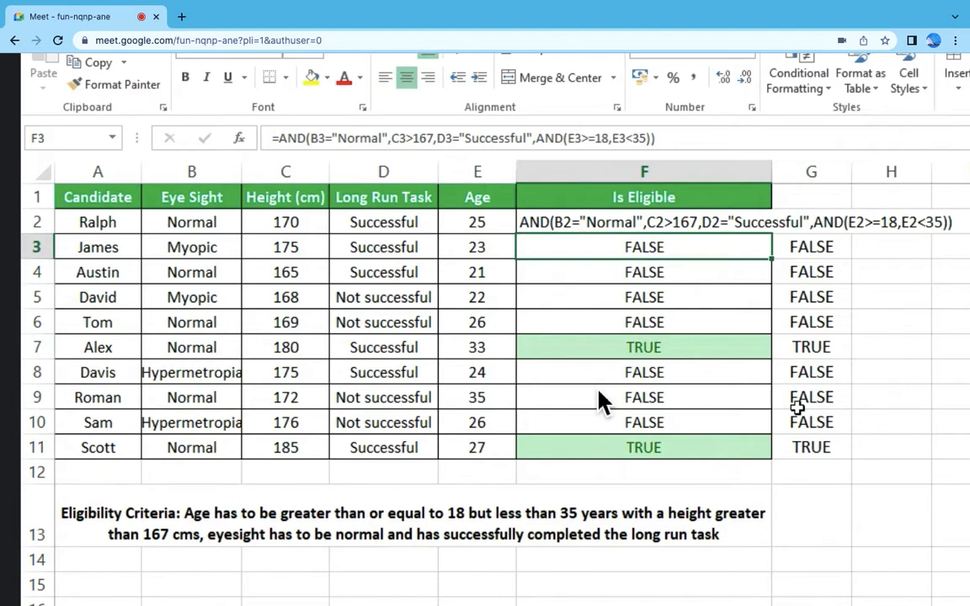
type("+")
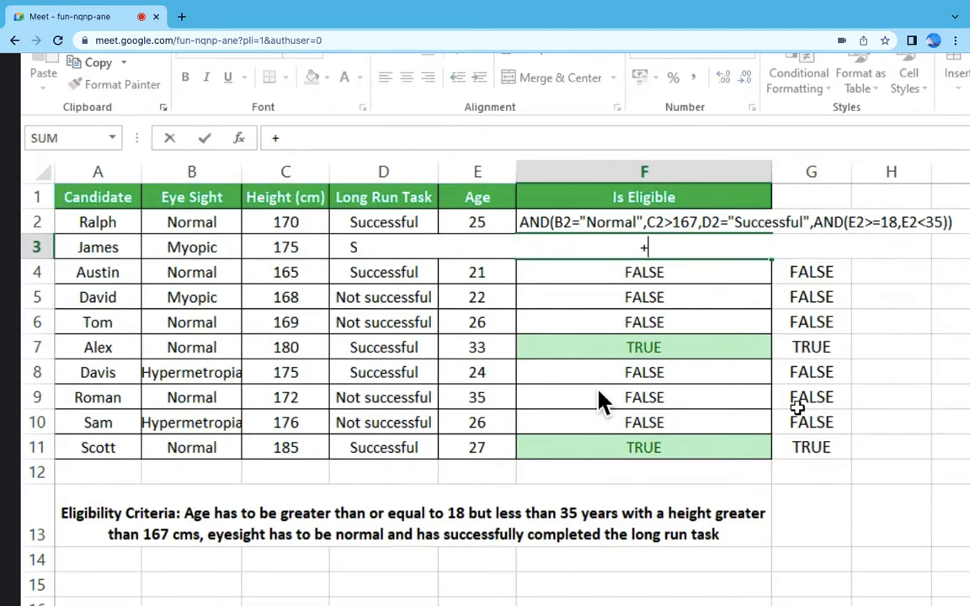
type("and")
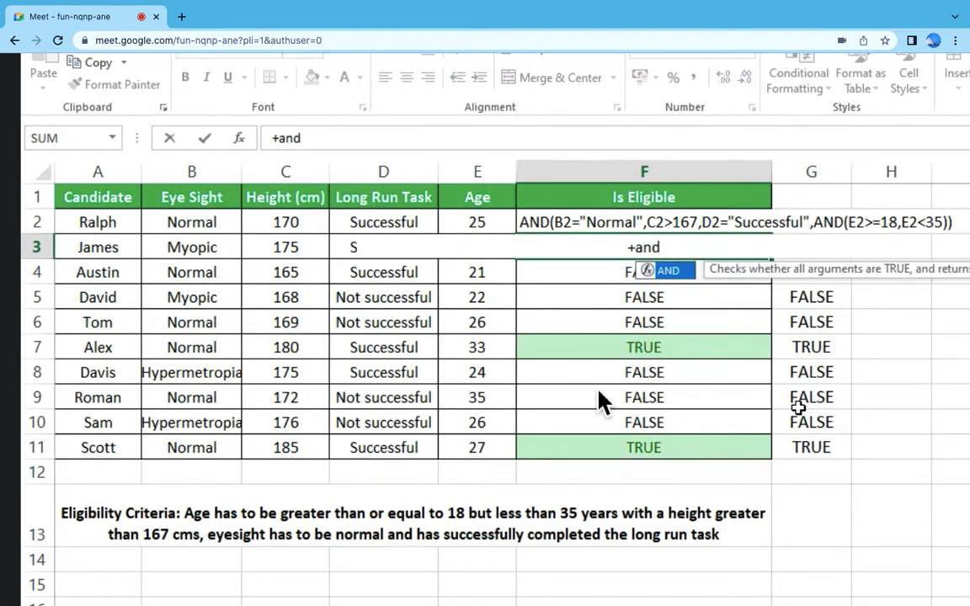
type("(")
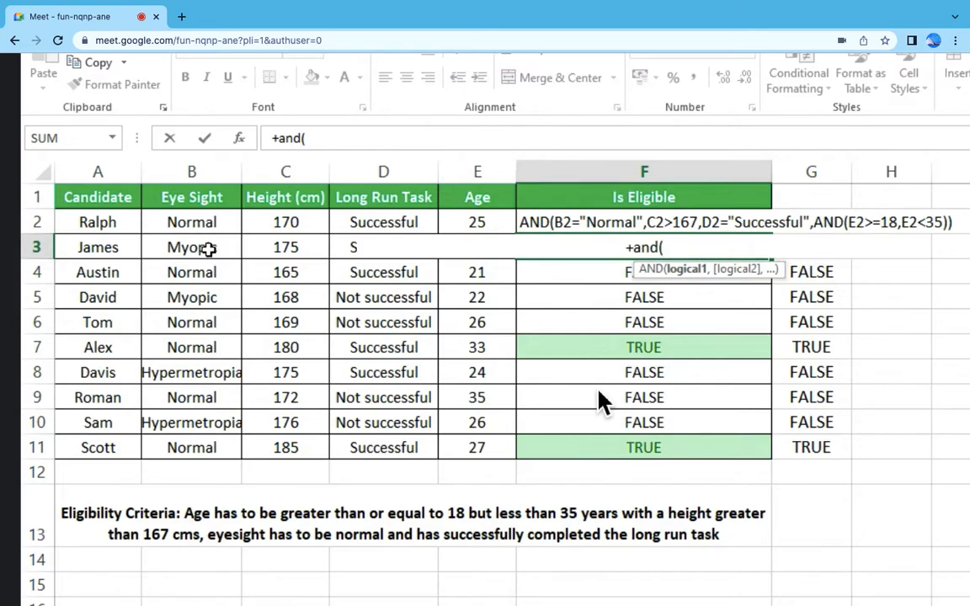
left_click(208, 247)
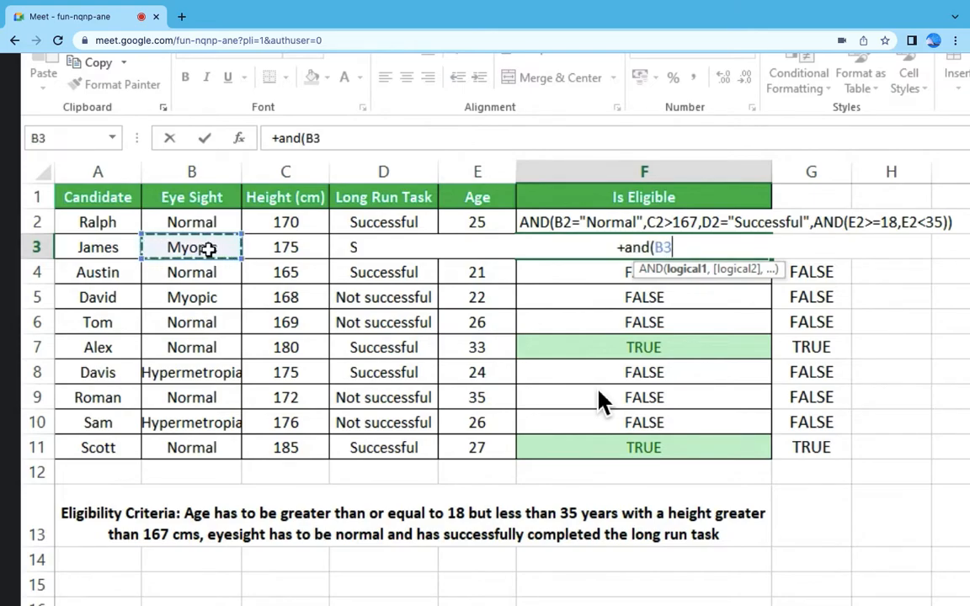
type("=")
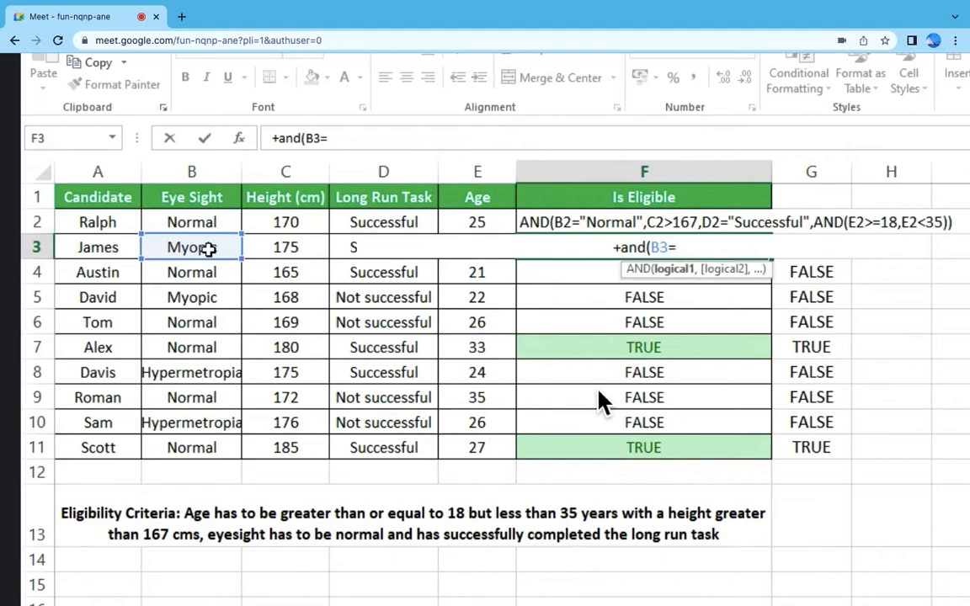
type("\"Normal")
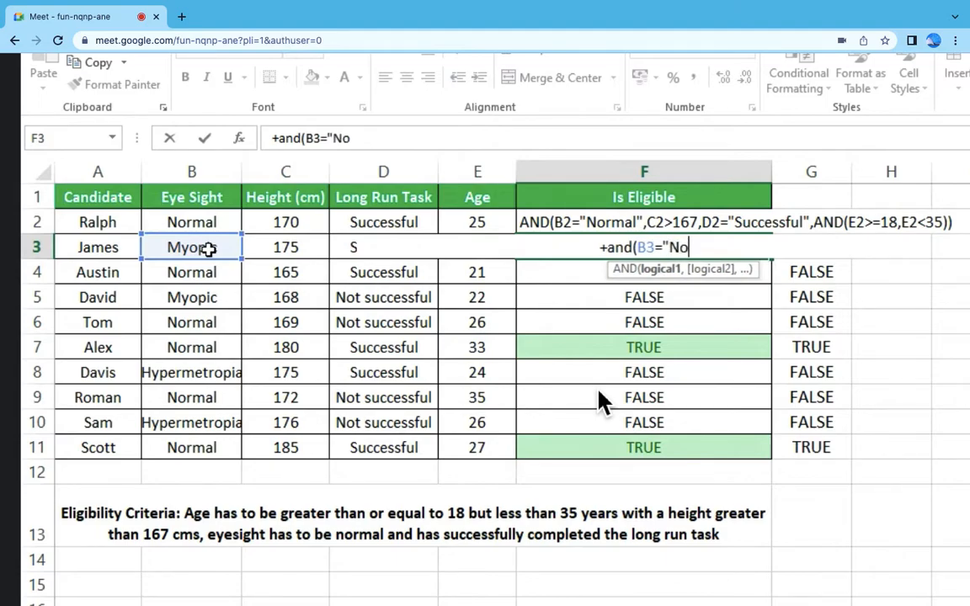
type("\",C3>167,D3=\"Successful\",E3")
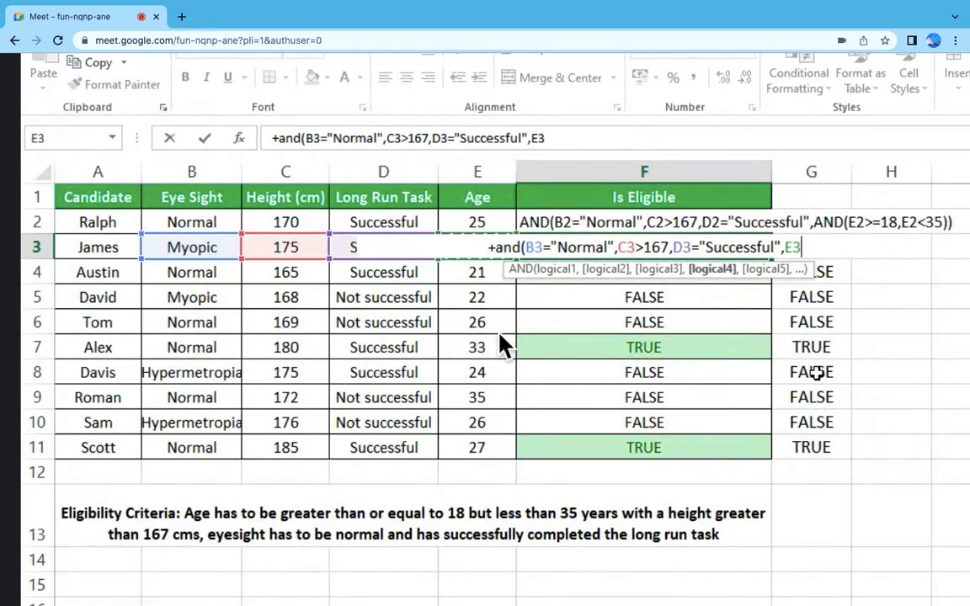
Step: Complete the fourth condition of the F3 AND formula as E3>=18 and start a fifth argument
type("=")
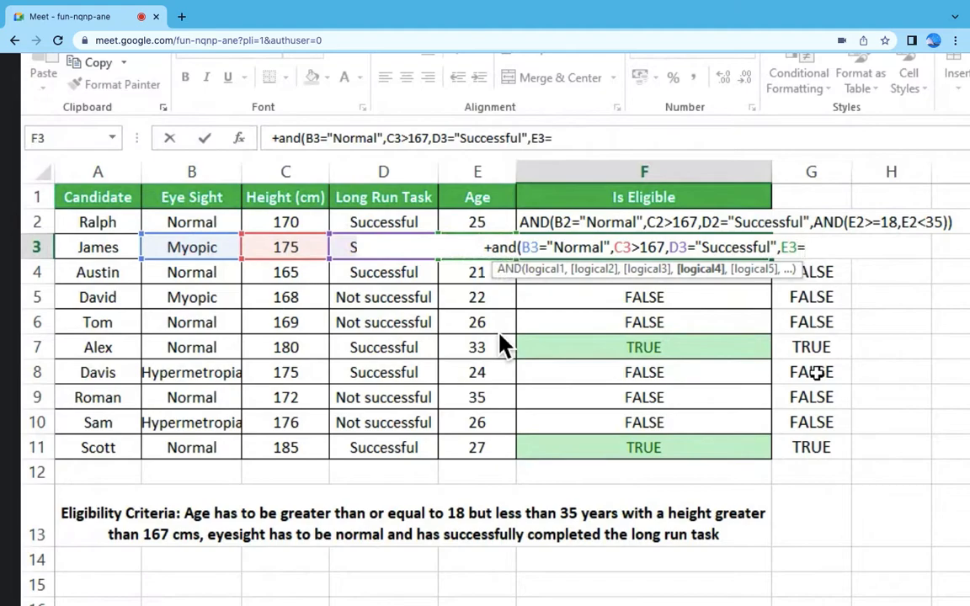
key("BackSpace")
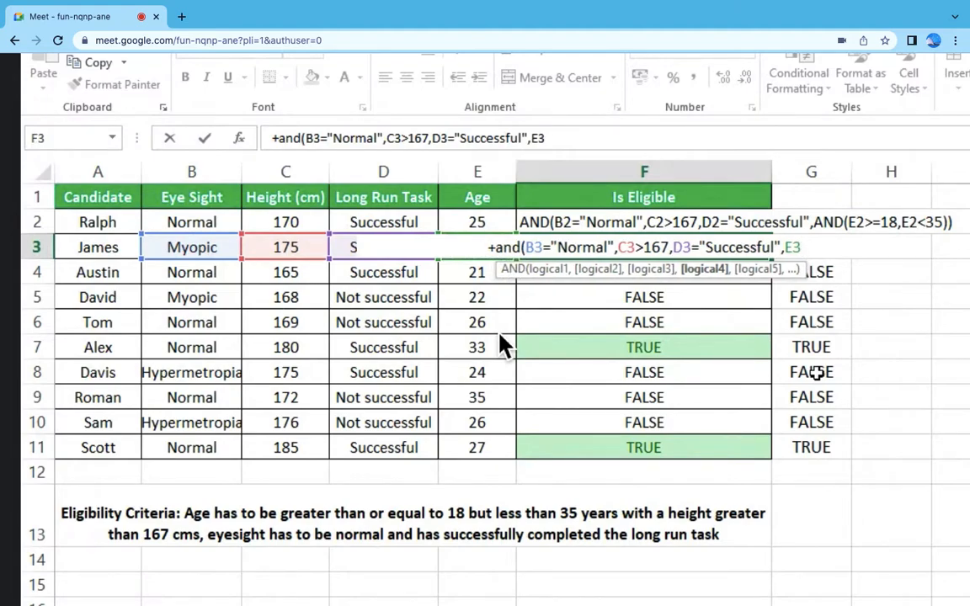
type(">")
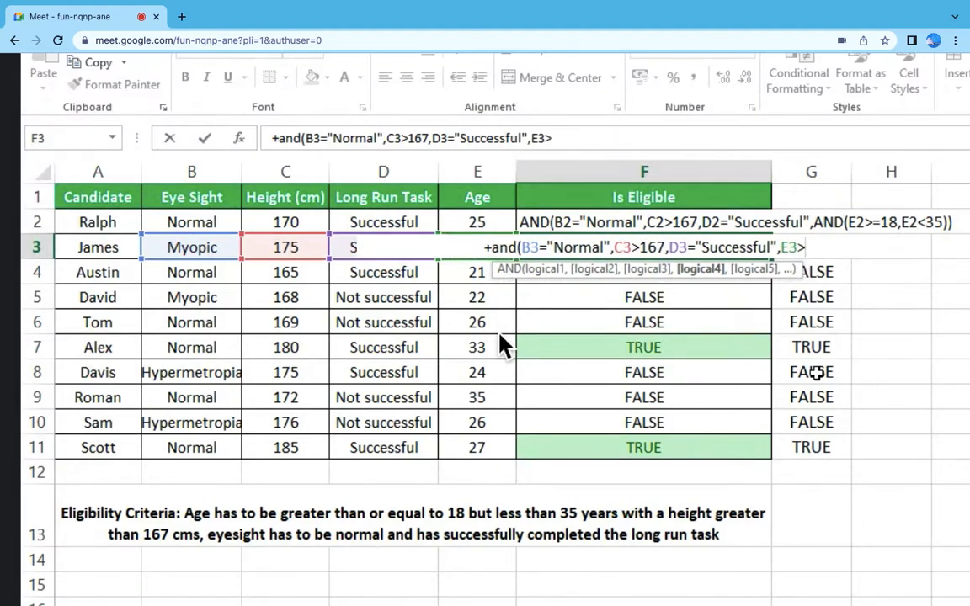
type("=18")
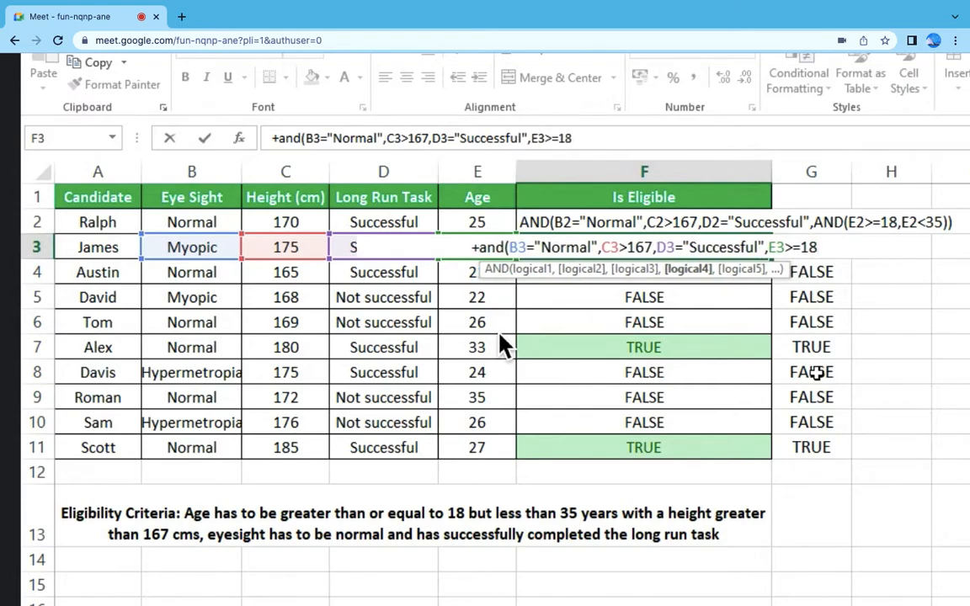
type(",")
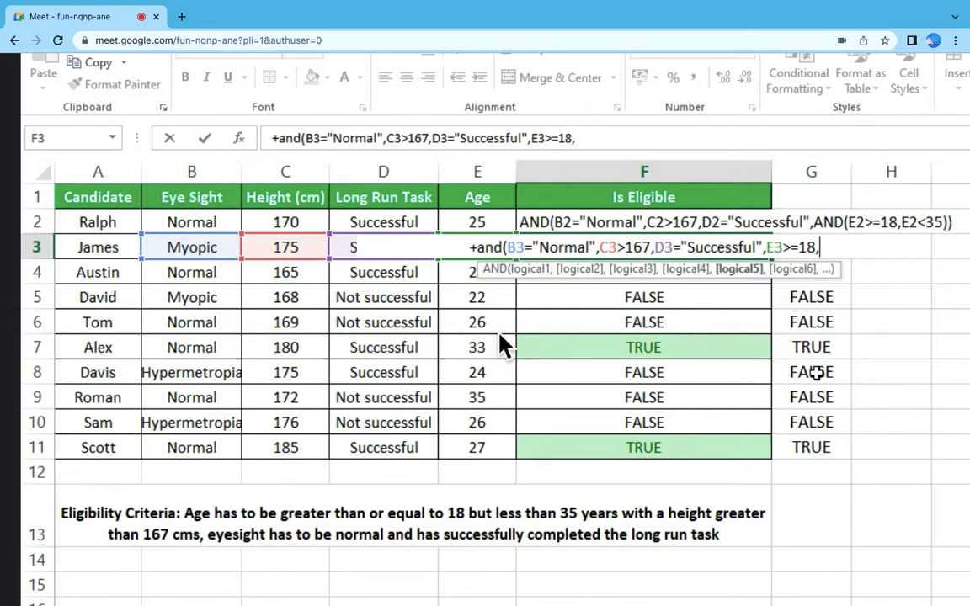
Step: Add the fifth condition E3<35 to the F3 AND formula and enter the formula
left_click(465, 272)
key("Up")
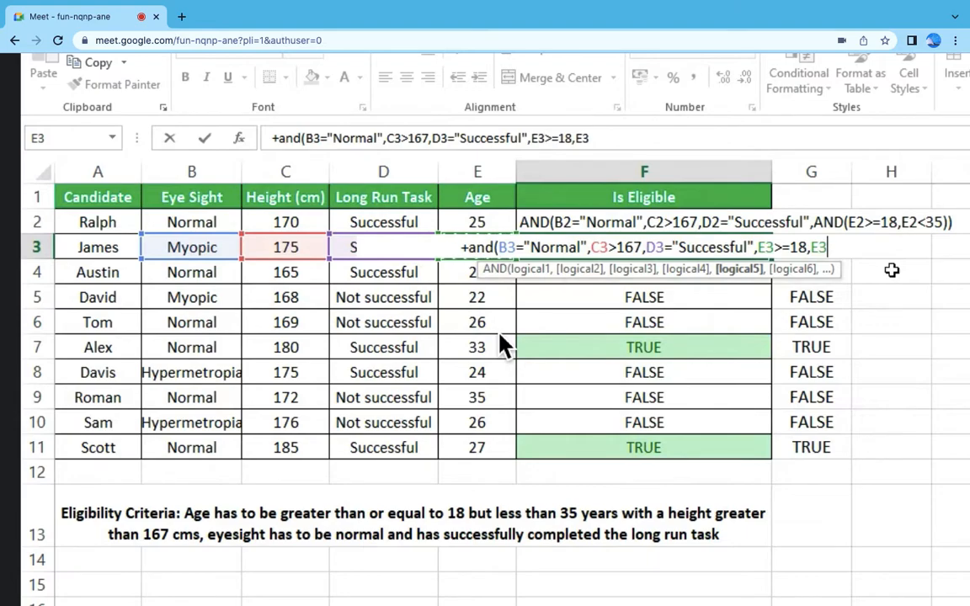
type("<35")
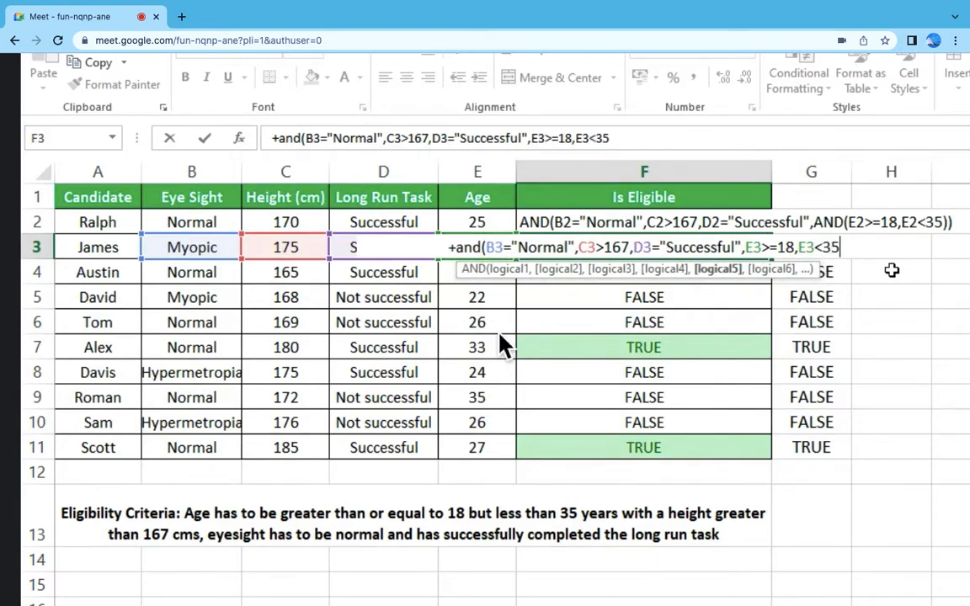
type(")")
key("Return")
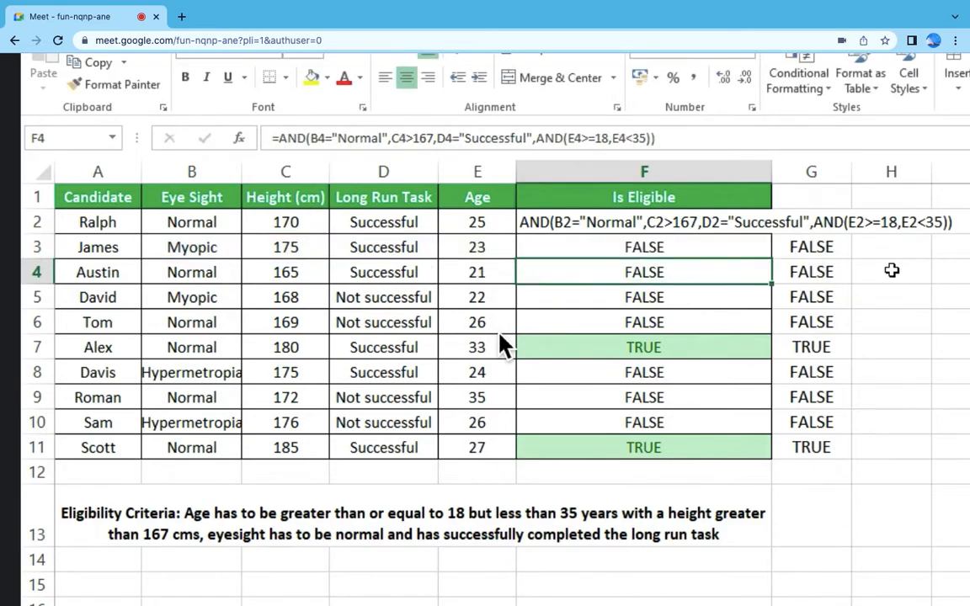
Step: Copy the F3 formula to the whole Is Eligible column, F2 to F11
key("Up")
key("ctrl+c")
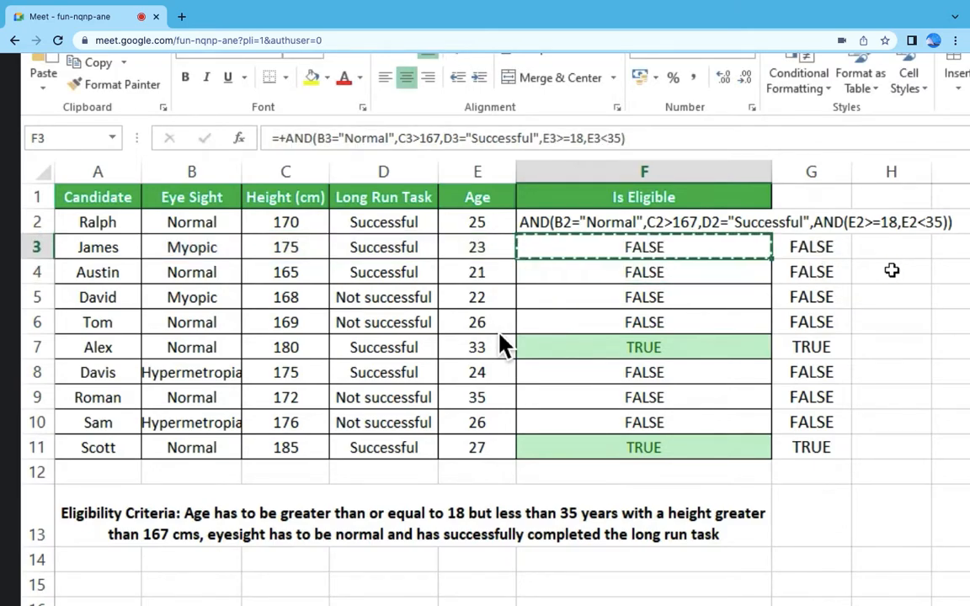
key("Up")
key("shift+Down")
key("shift+Down")
key("shift+Down")
key("shift+Down")
key("shift+Down")
key("shift+Down")
key("shift+Down")
key("shift+Down")
key("shift+Down")
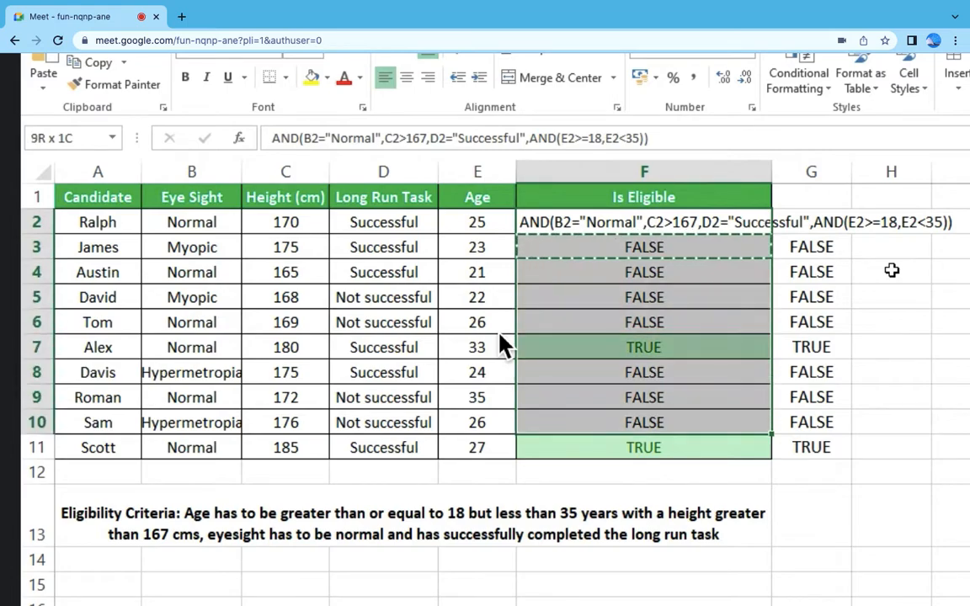
key("ctrl+v")
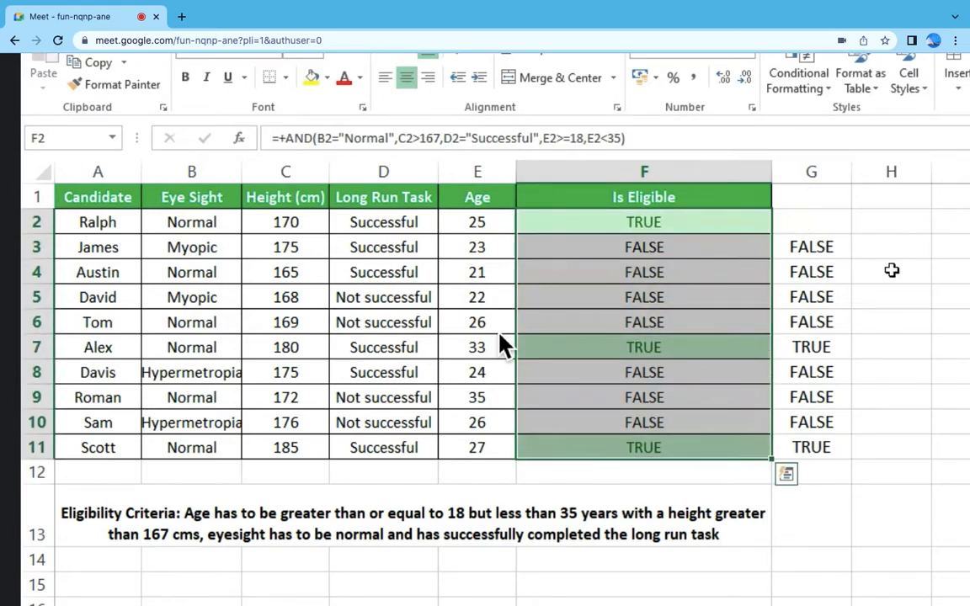
left_click(875, 269)
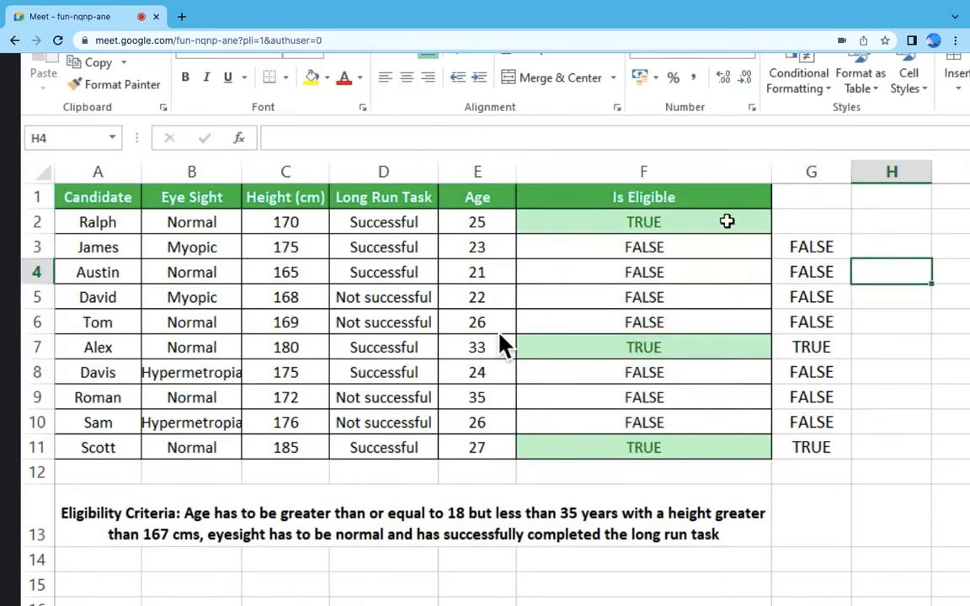
Step: Check the F2 AND formula against the eye sight, height, long run task and age values in row 2
left_click(727, 220)
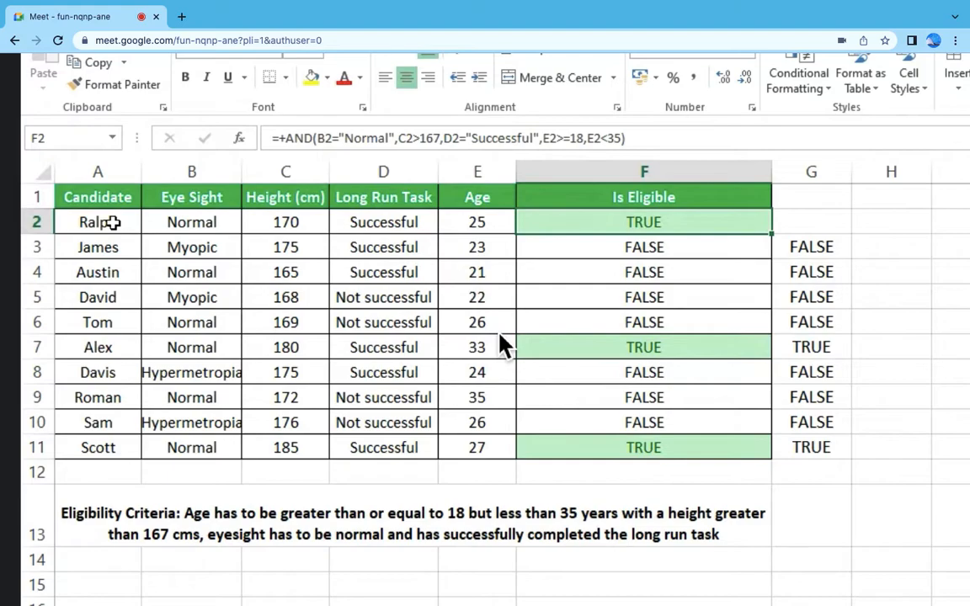
left_click(196, 225)
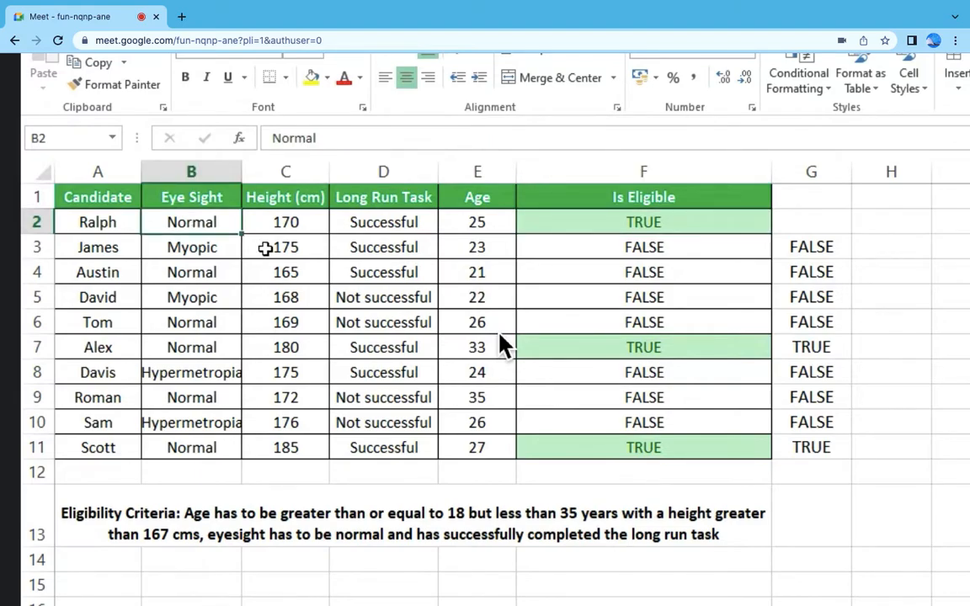
left_click(310, 223)
left_click(368, 228)
left_click(466, 226)
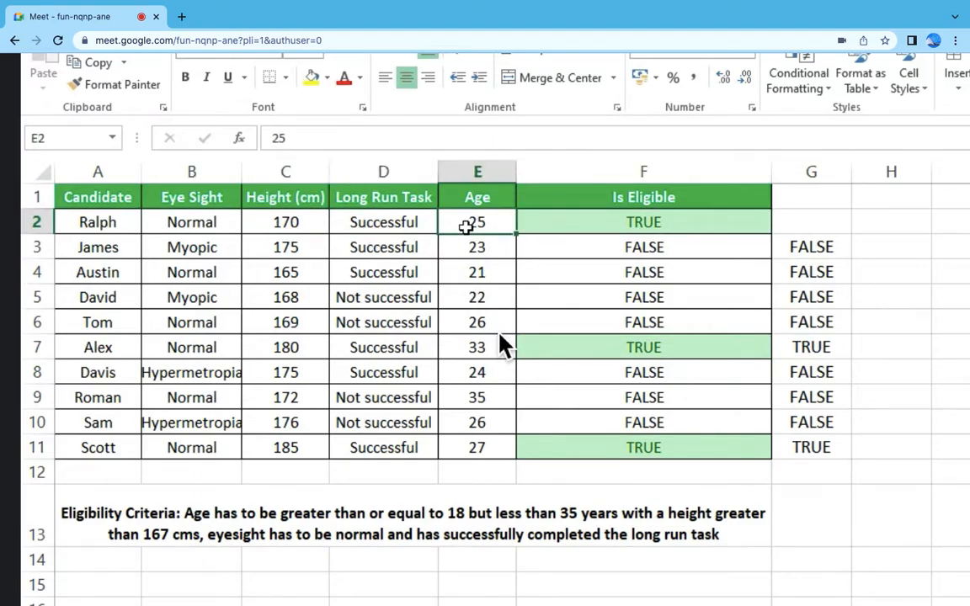
left_click(618, 225)
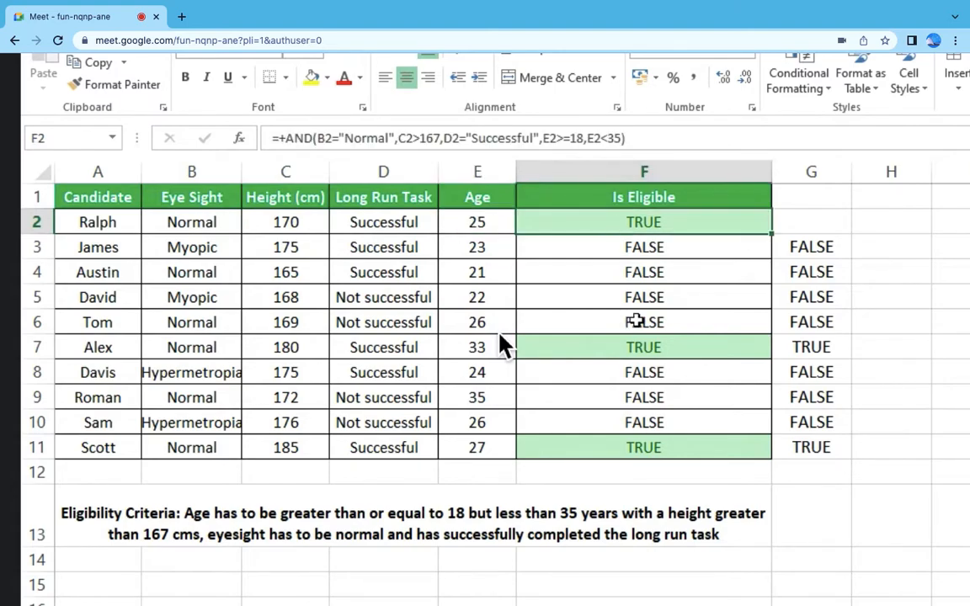
Step: Go through the row 2 eye sight, height, long run task and age values again and compare them with the F2 result
key("F2")
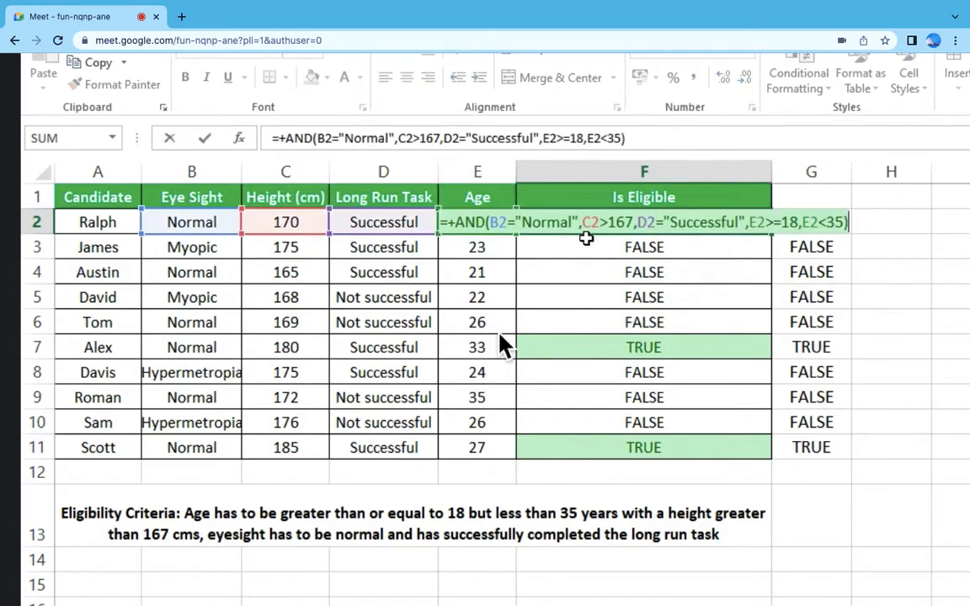
key("Escape")
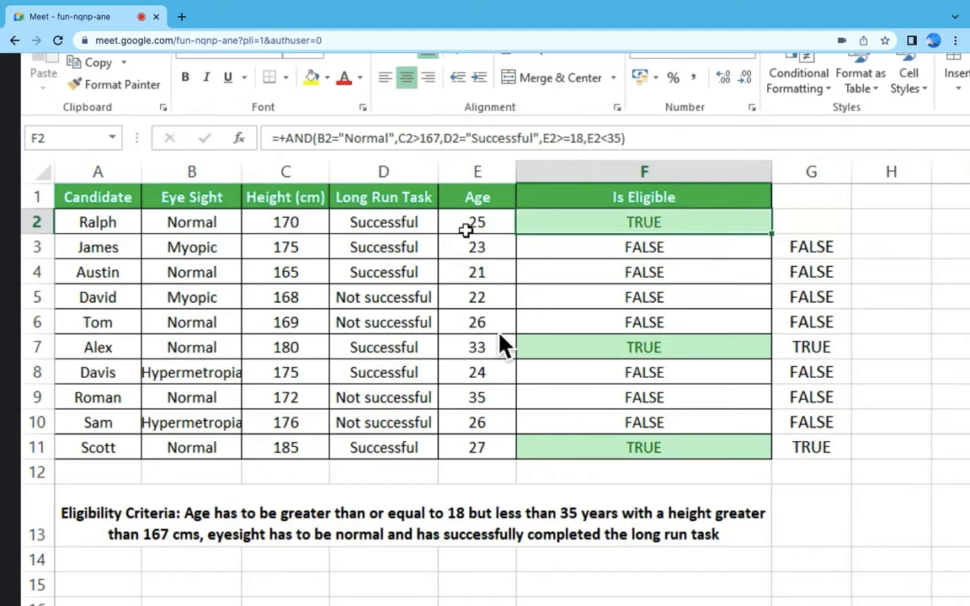
left_click(220, 225)
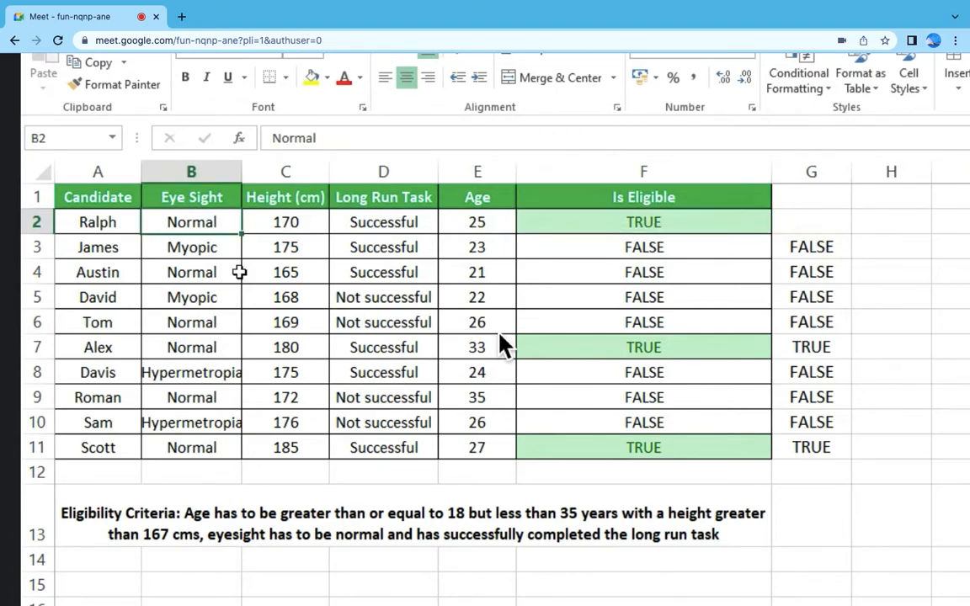
left_click(315, 231)
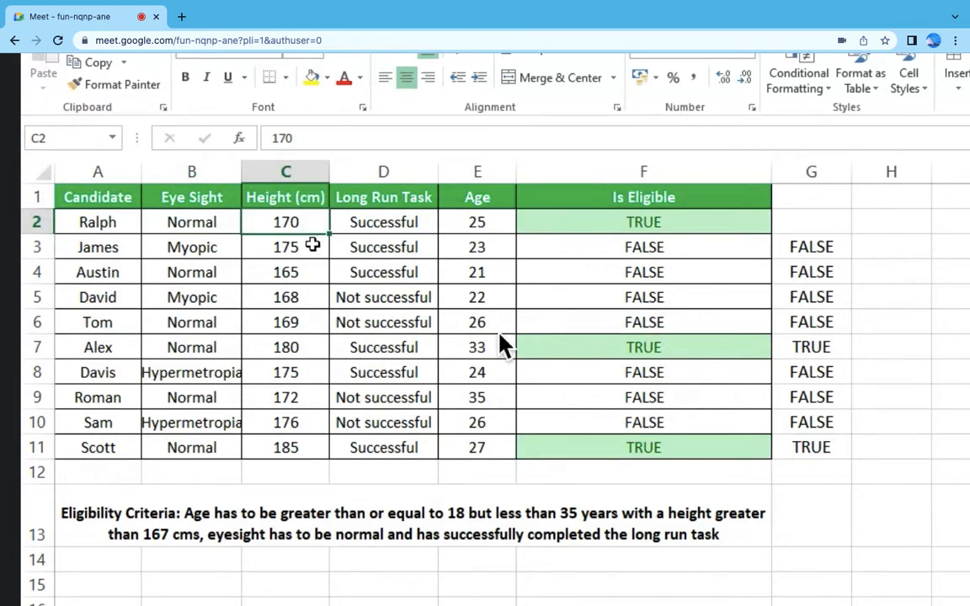
left_click(341, 221)
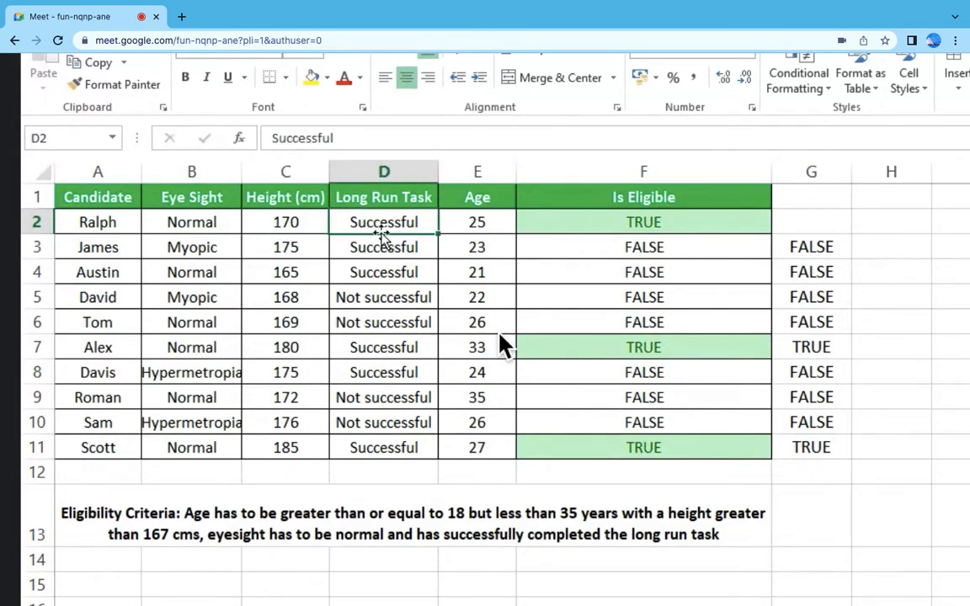
left_click(495, 221)
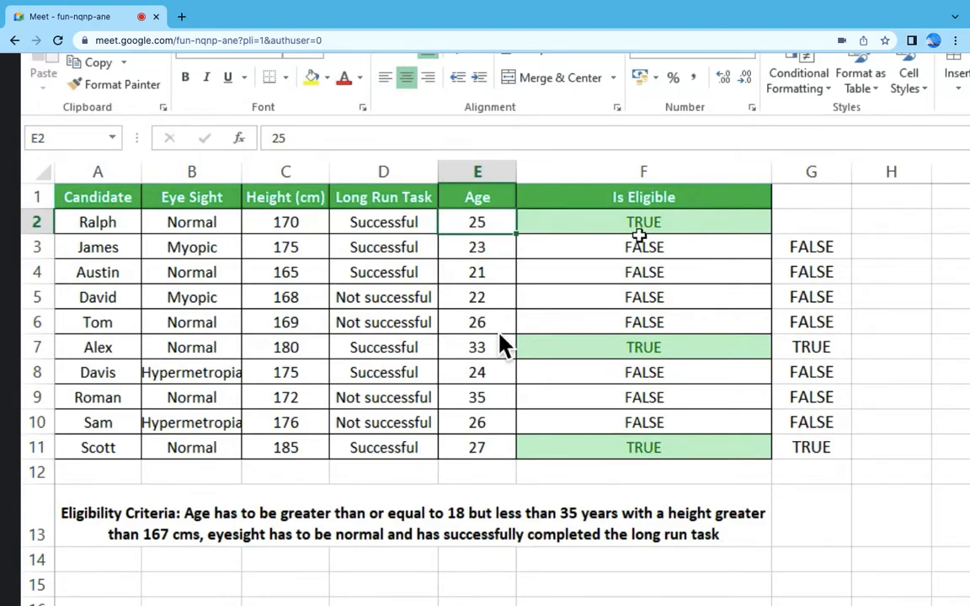
left_click_drag(217, 221, 501, 221)
left_click(701, 216)
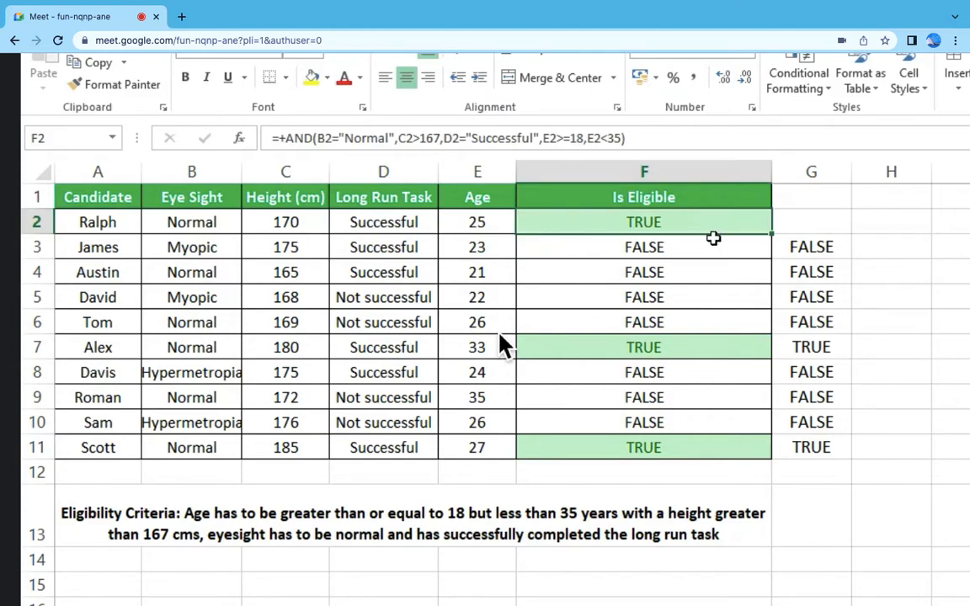
left_click(664, 198)
left_click(673, 224)
left_click(281, 247)
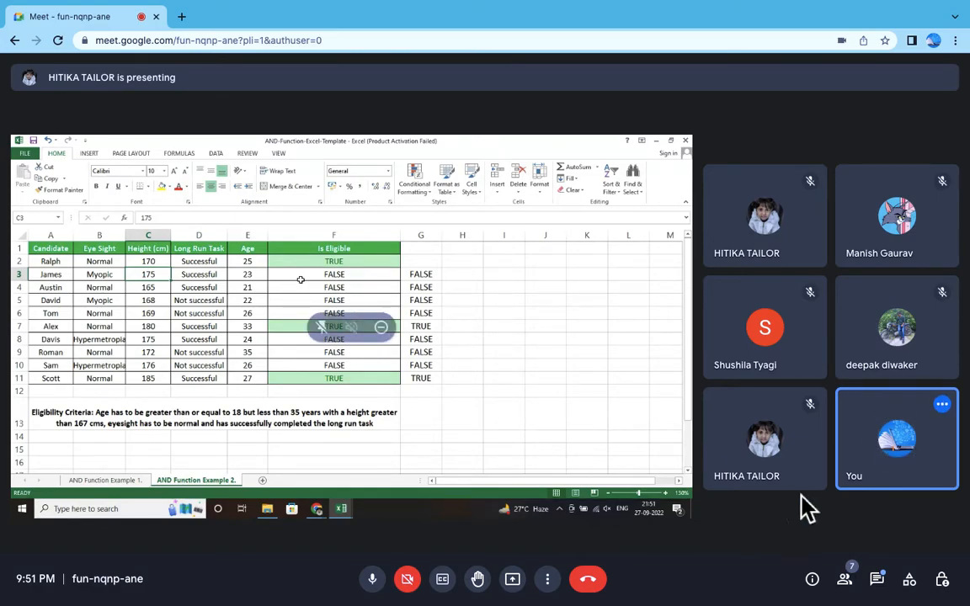
Step: Read the in-call chat message in the meeting and close the chat
left_click(880, 581)
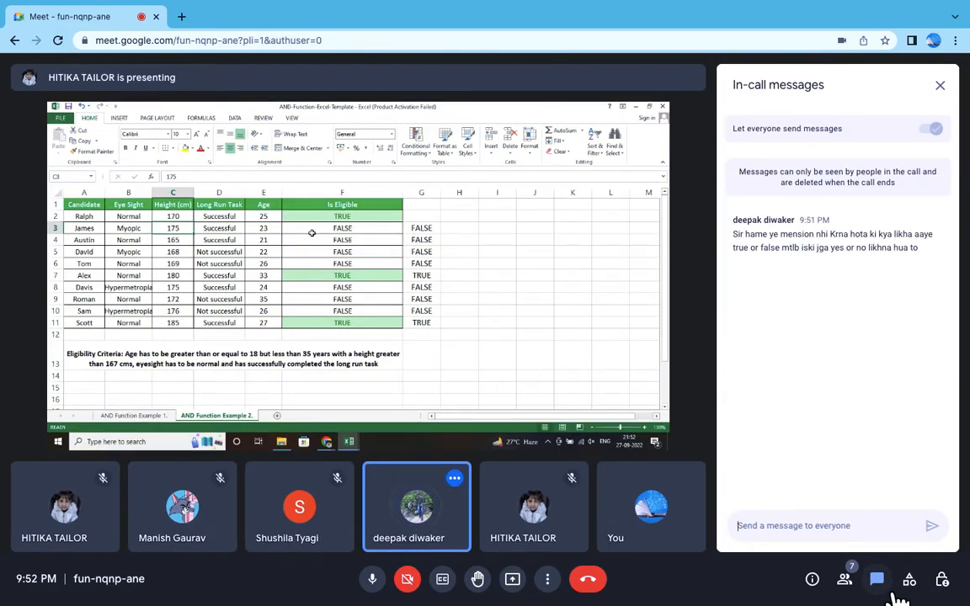
left_click(940, 87)
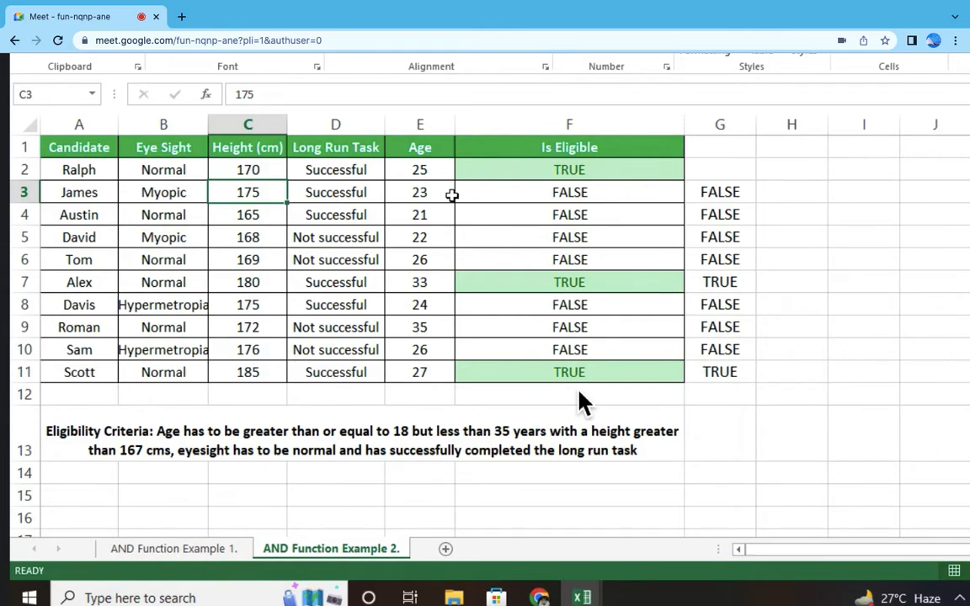
Step: Examine the F3 AND formula against the age, long run task, height and eye sight values in row 3, and review the Is Eligible column
left_click(604, 172)
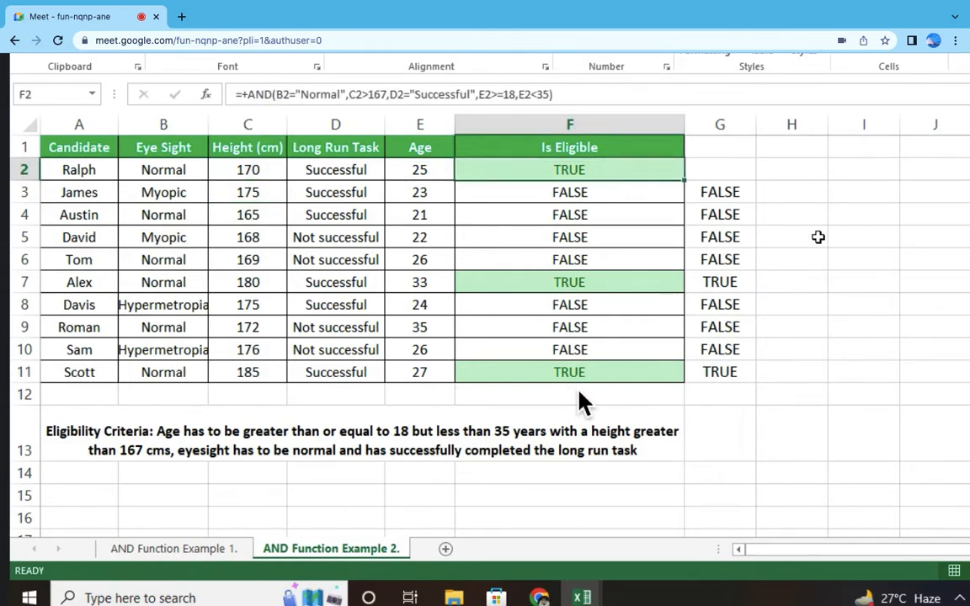
key("ctrl+c")
key("Down")
key("Escape")
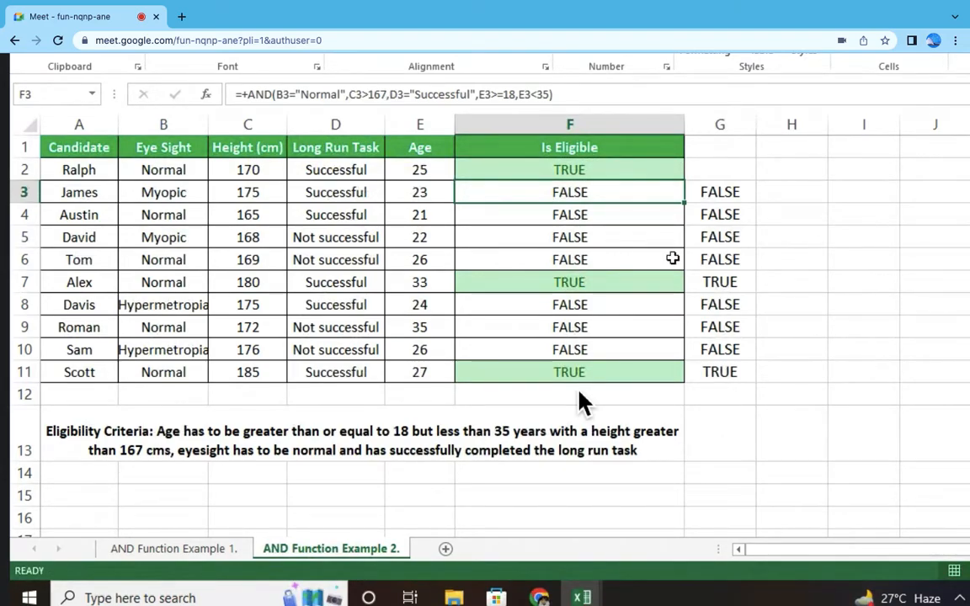
key("F2")
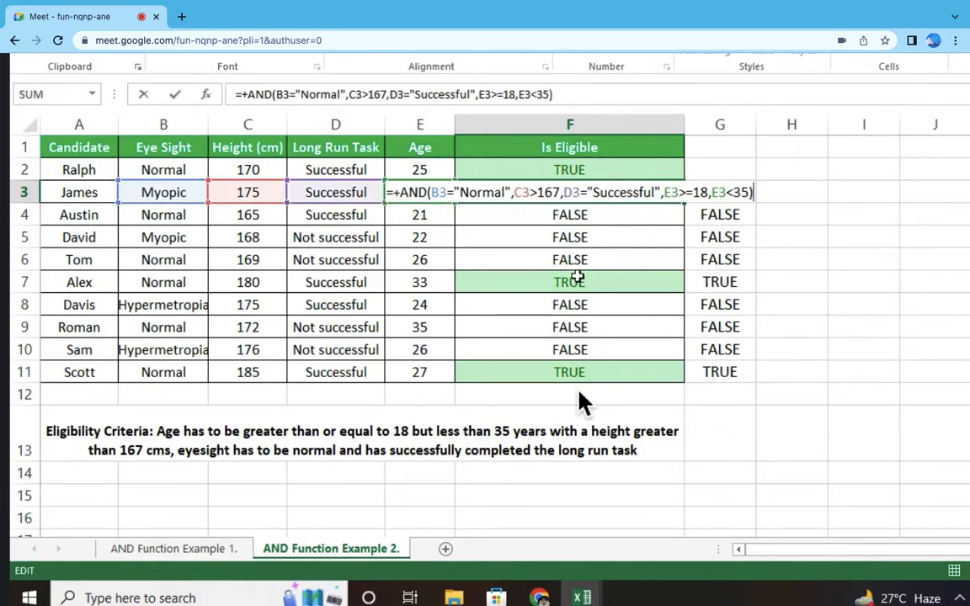
key("Escape")
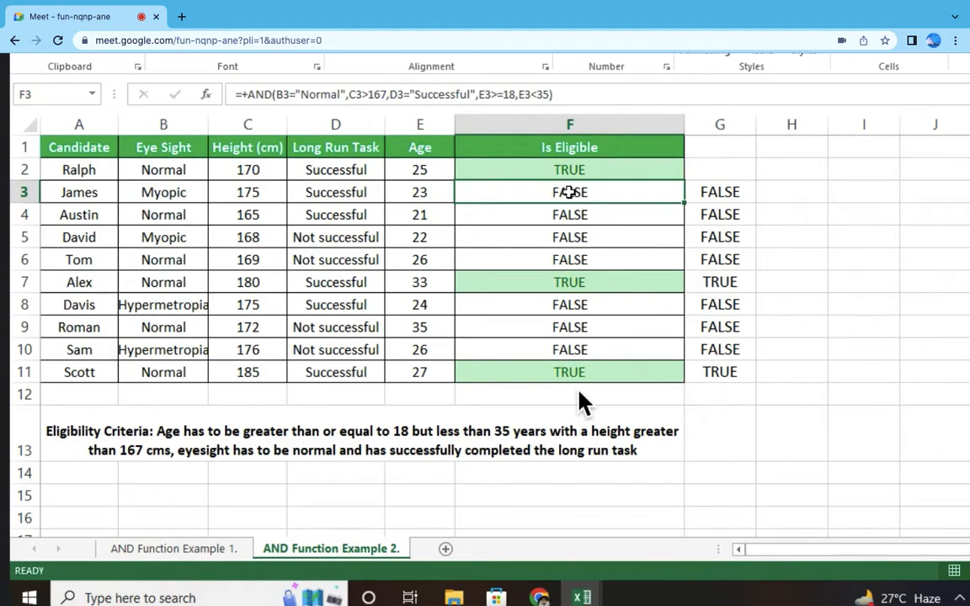
left_click(441, 193)
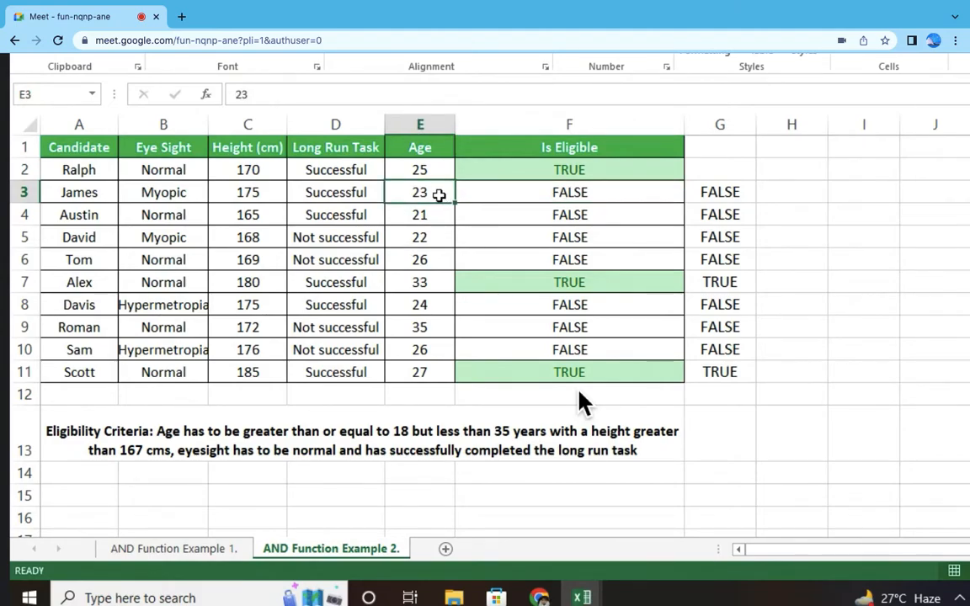
left_click(363, 195)
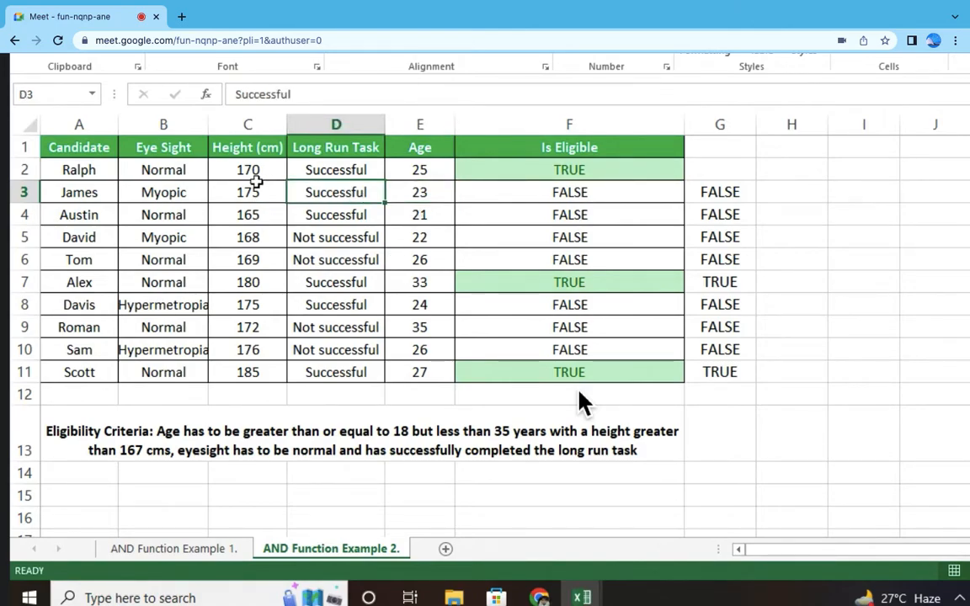
left_click(266, 194)
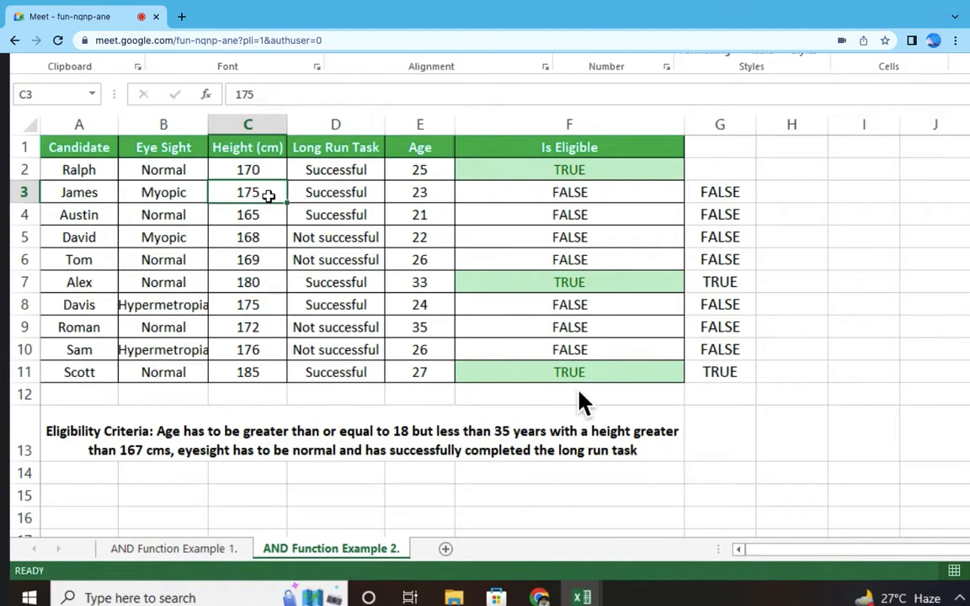
left_click(181, 197)
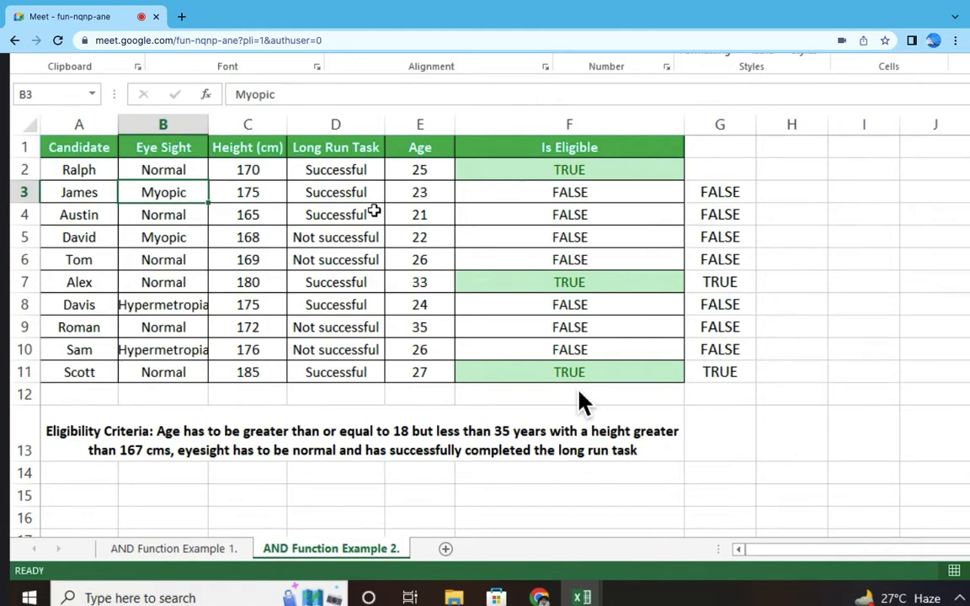
left_click(604, 187)
left_click_drag(603, 162, 630, 370)
left_click(562, 169)
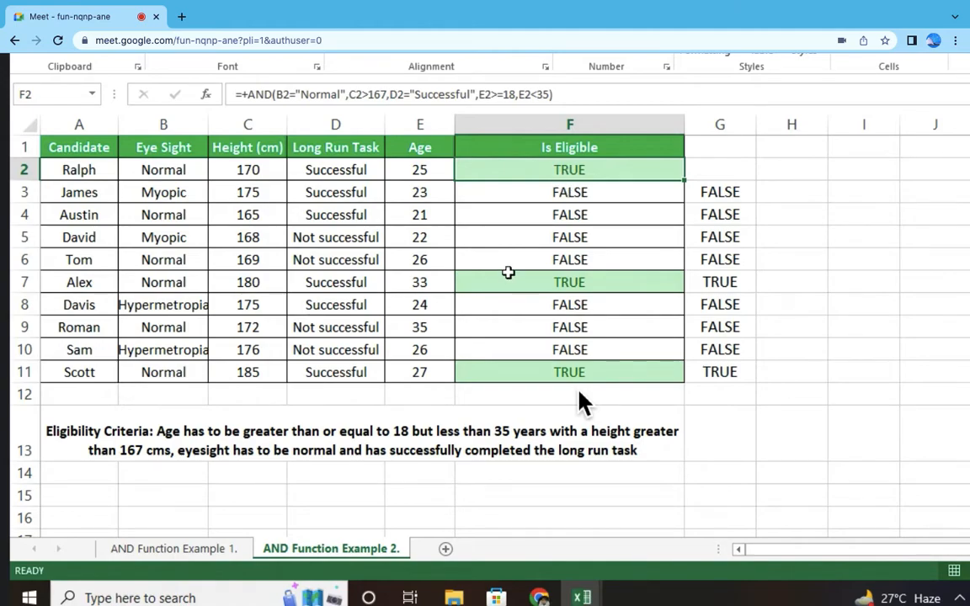
Step: Switch to the FORMULA (2) workbook and highlight the AND row, A54 to C54, in yellow
mouse_move(582, 593)
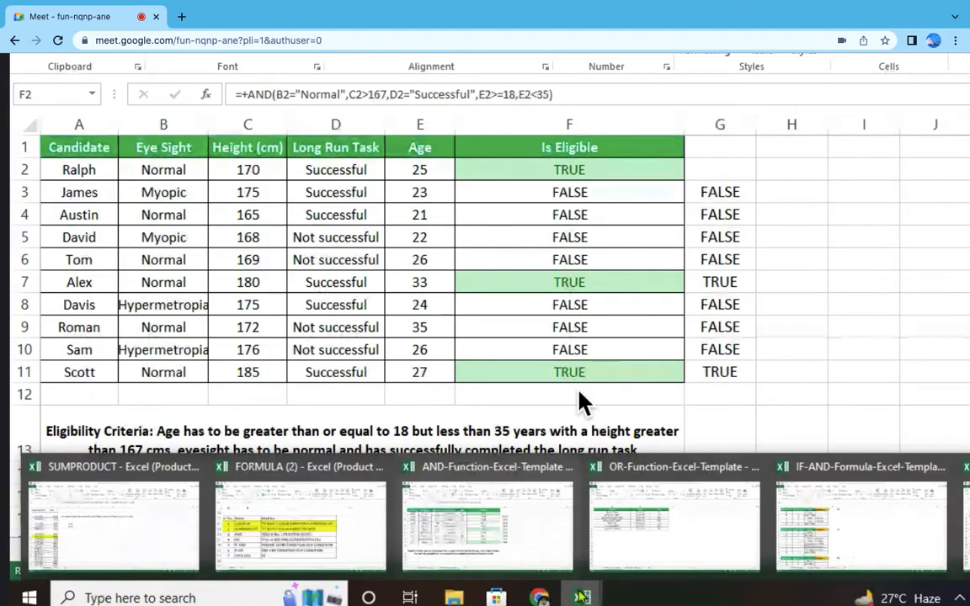
left_click(300, 513)
left_click_drag(95, 316, 362, 315)
key("F4")
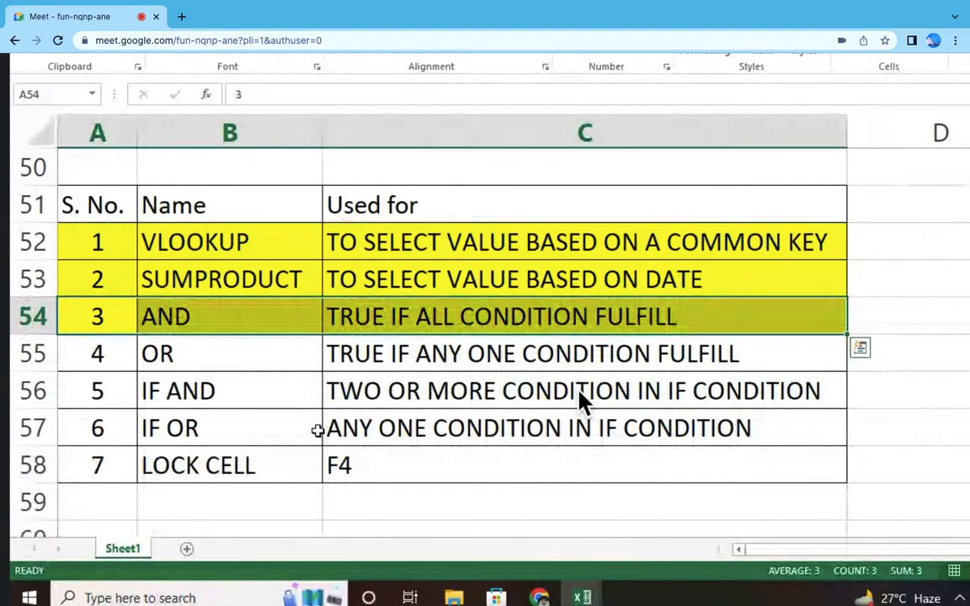
Step: Point out the OR entry in the formula list and open the OR Function Example 2 sheet of the OR-Function-Excel-Template workbook
left_click_drag(110, 348, 327, 353)
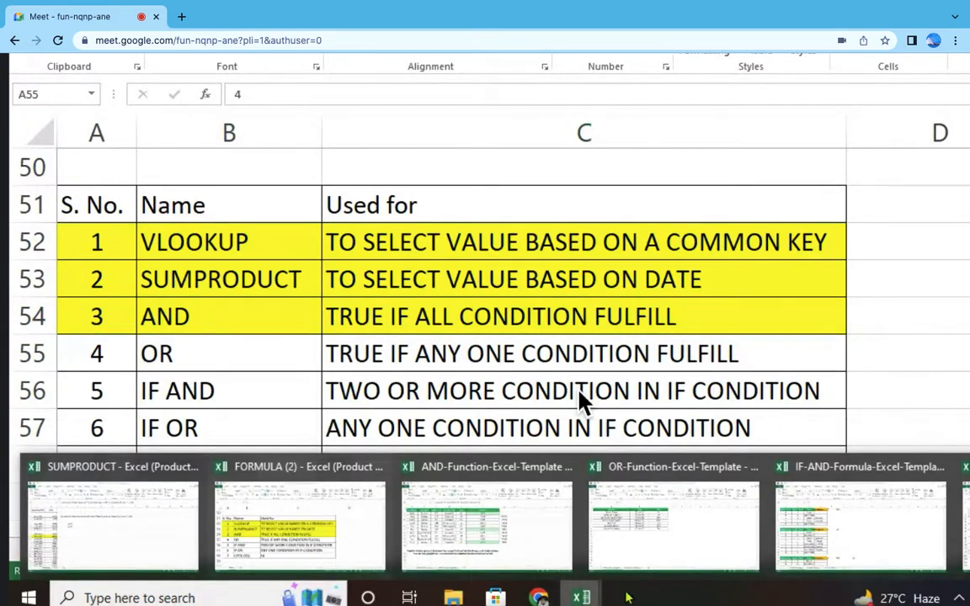
left_click(736, 552)
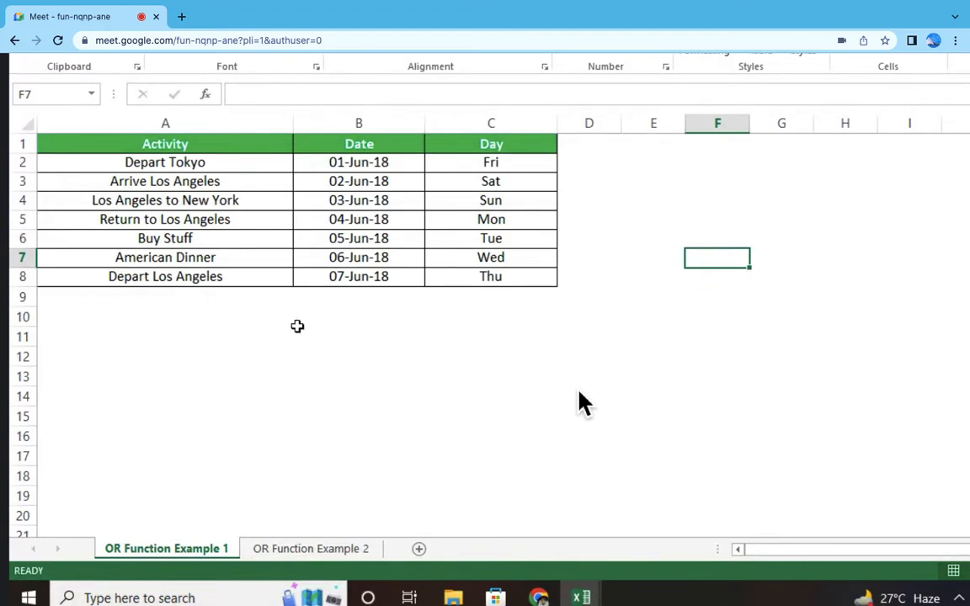
left_click(495, 165)
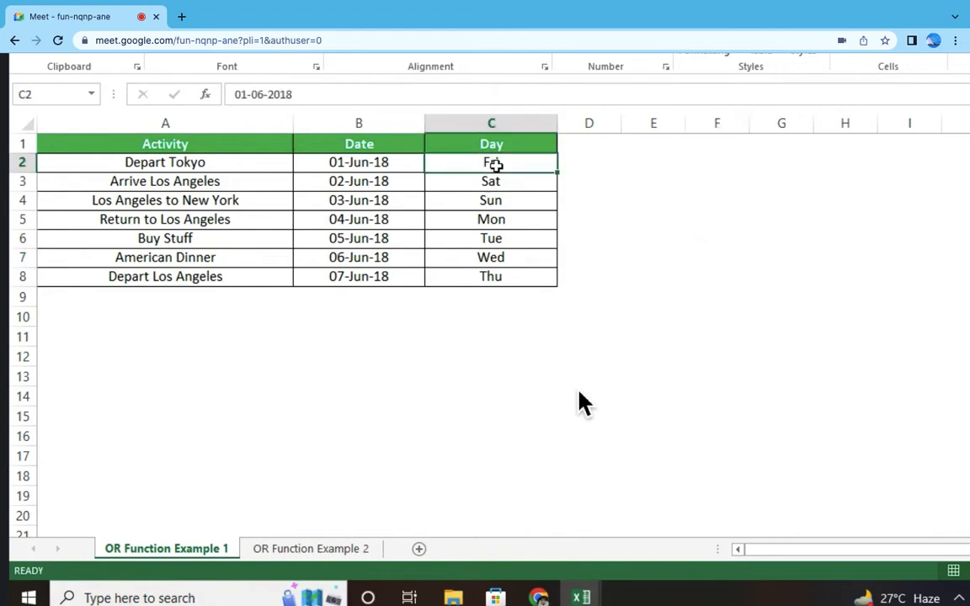
left_click(338, 552)
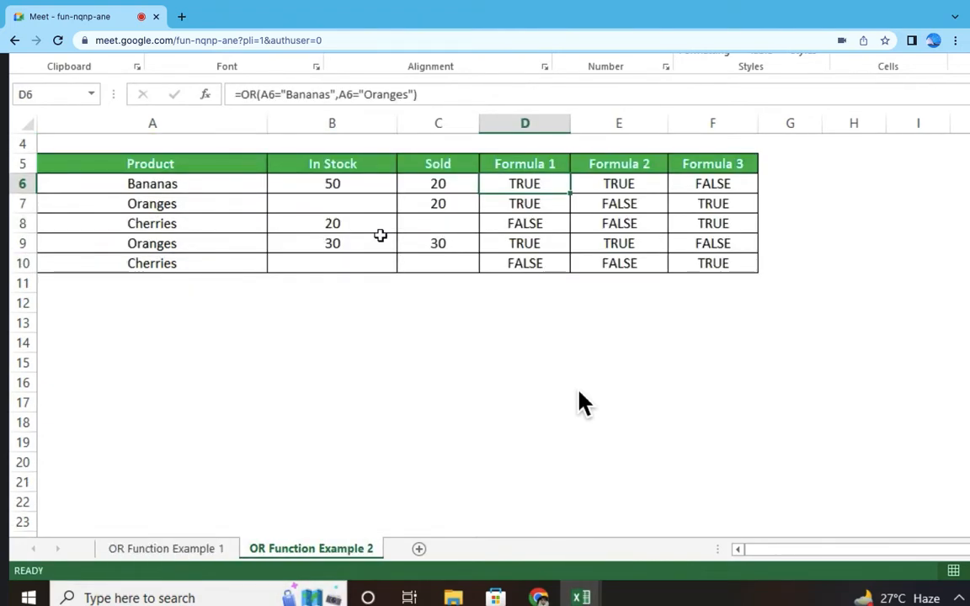
Step: Examine the Formula 1 OR formula in D6, which tests product A6 for Bananas or Oranges
left_click(210, 191)
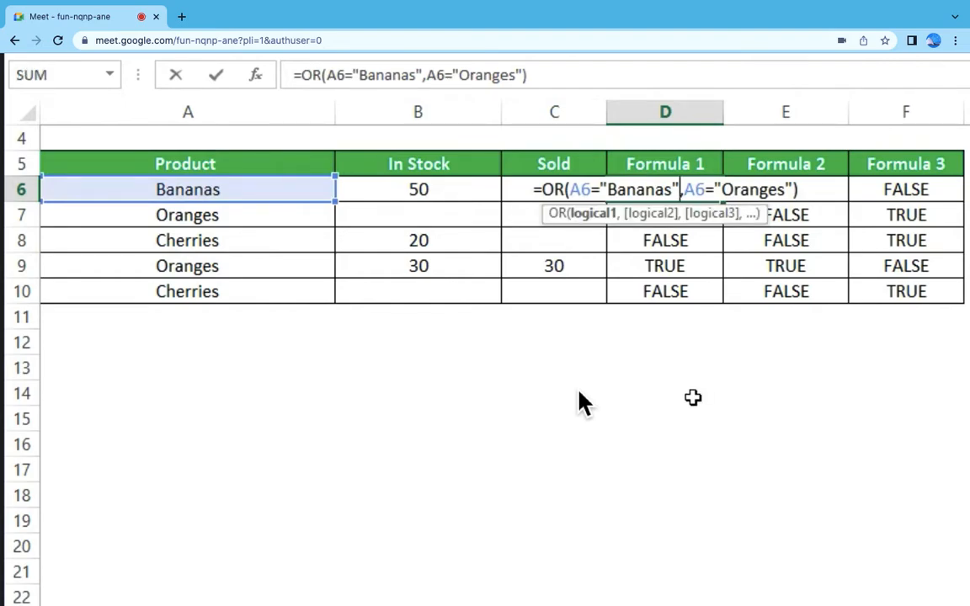
key("ctrl+Return")
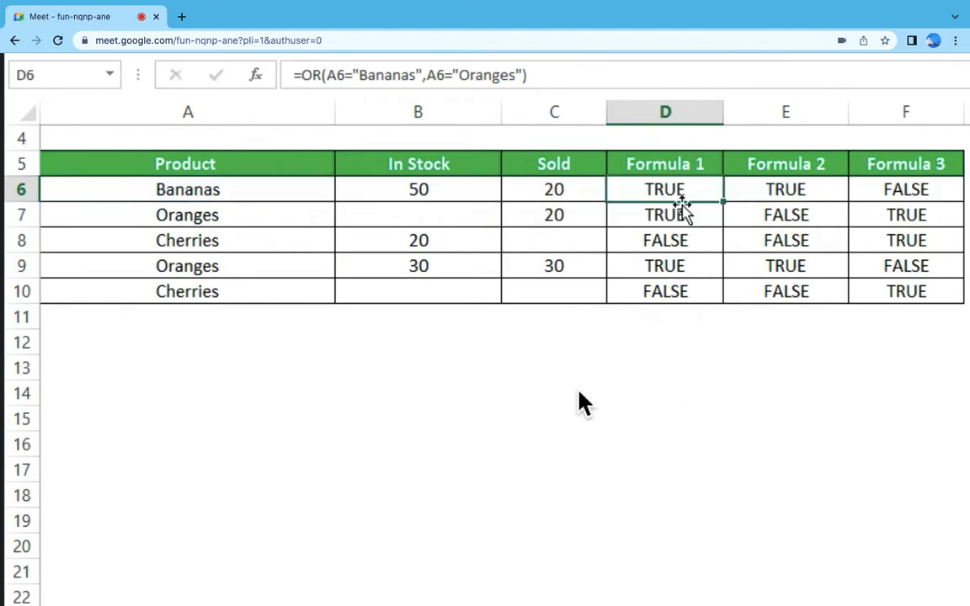
key("F2")
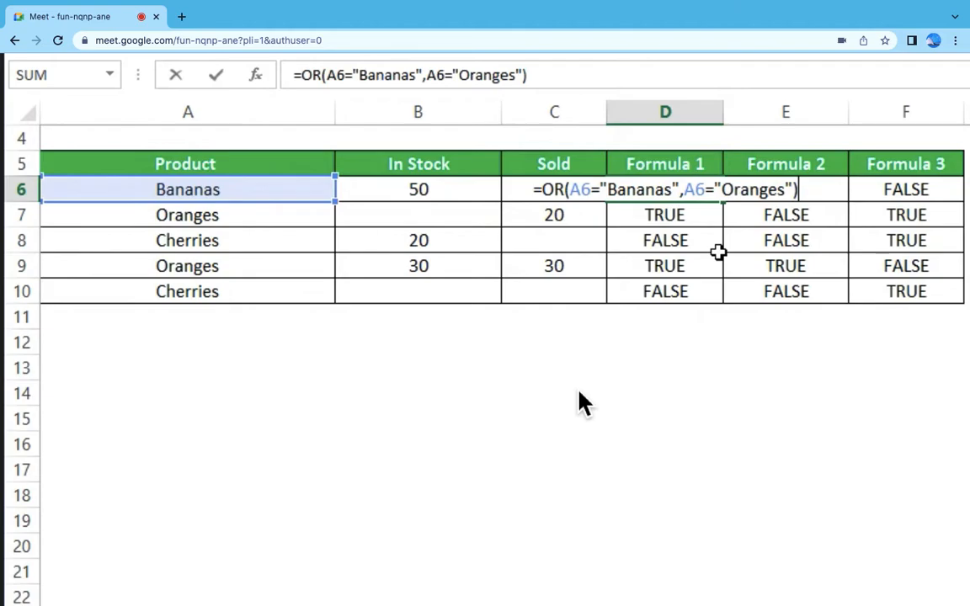
scroll(546, 398, "down", 5)
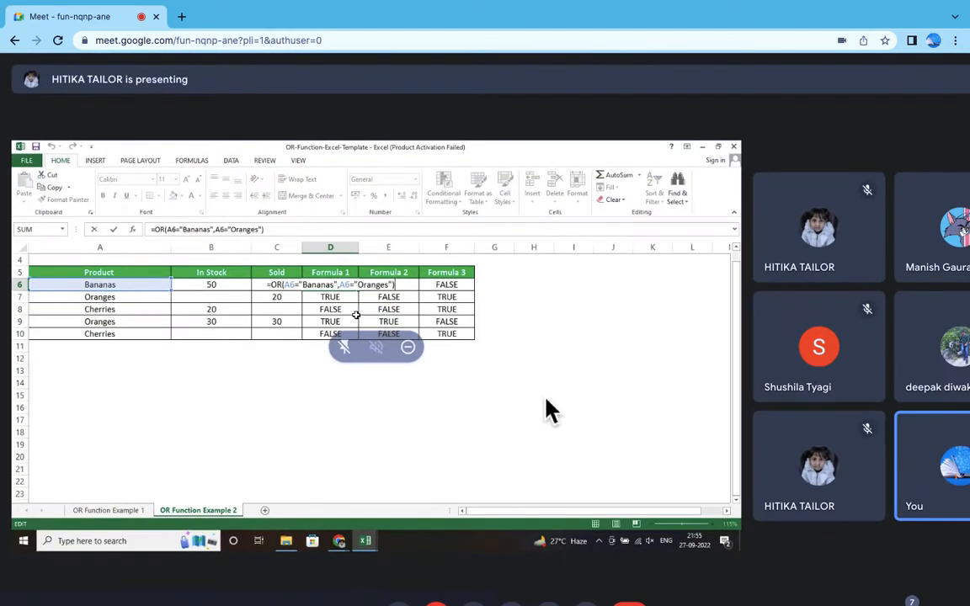
scroll(545, 411, "up", 5)
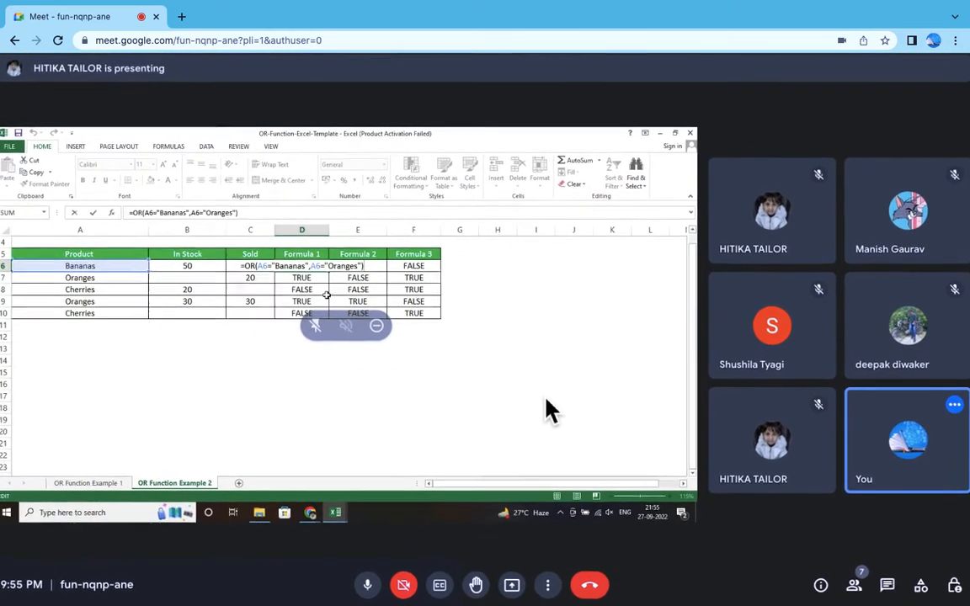
scroll(545, 410, "up", 1)
scroll(546, 410, "left", 4)
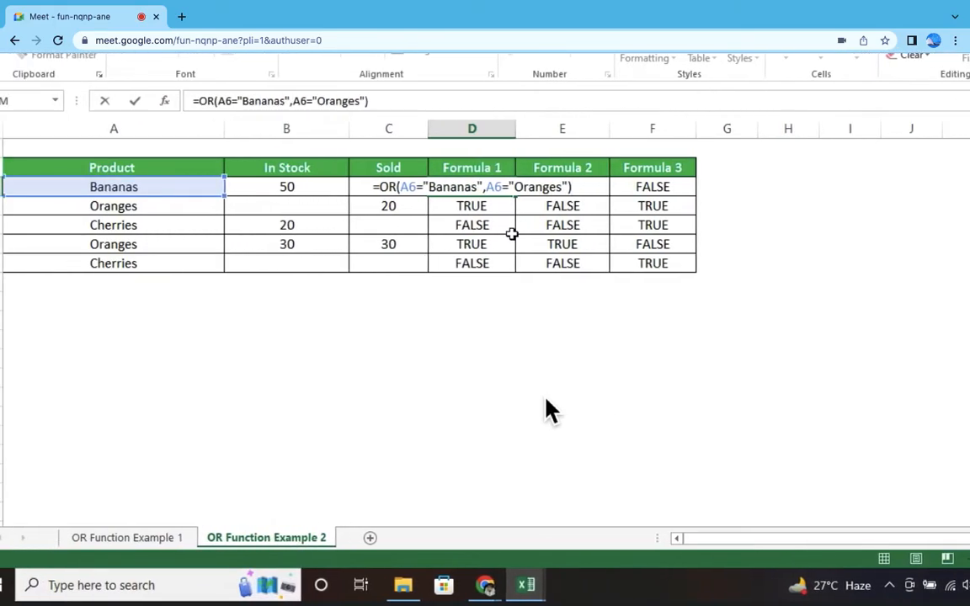
scroll(545, 411, "up", 2)
scroll(546, 410, "up", 1)
scroll(545, 411, "left", 3)
scroll(545, 411, "up", 2)
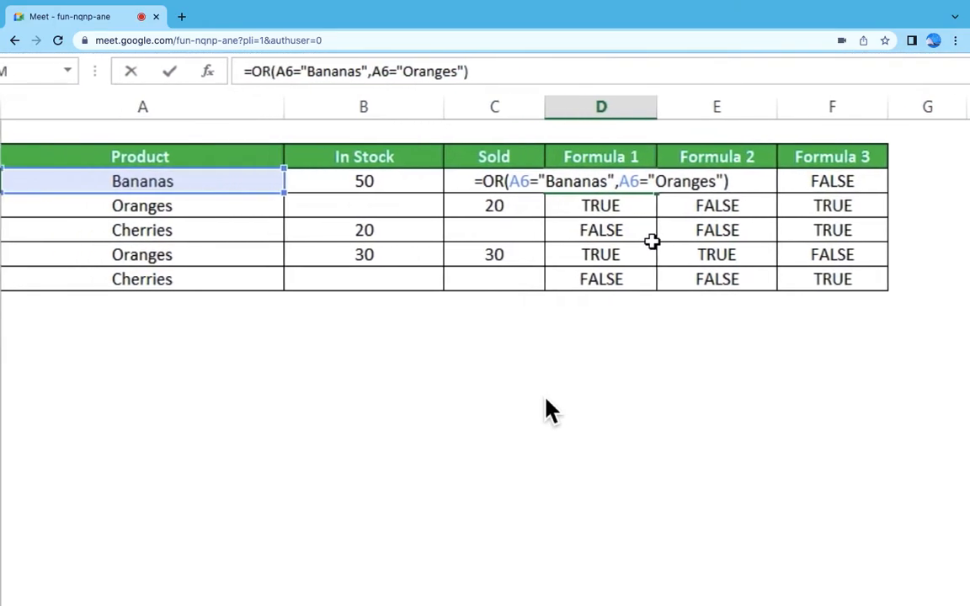
scroll(545, 411, "right", 1)
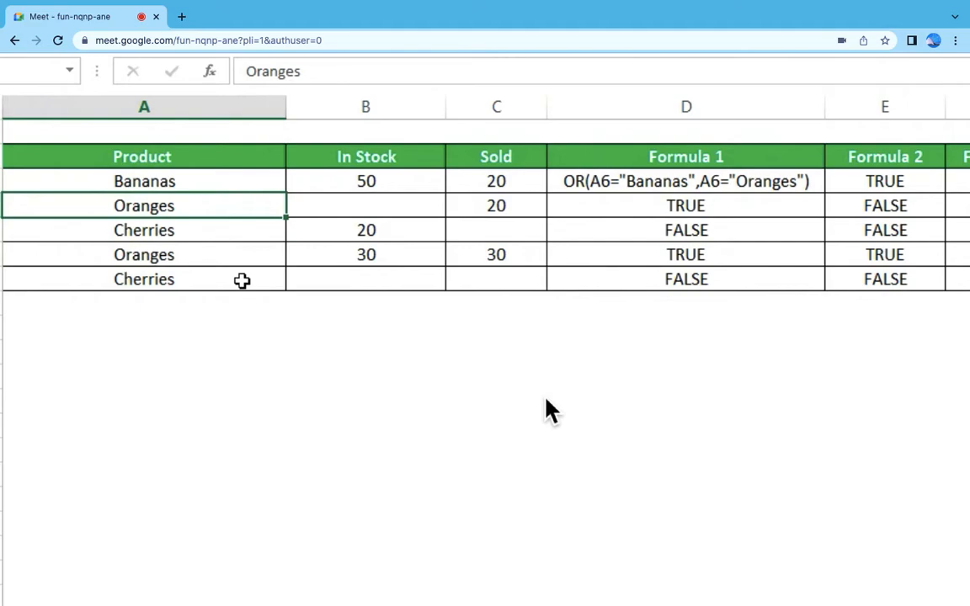
Step: Compare the OR formula in D7 with the product name in A7
left_click(660, 200)
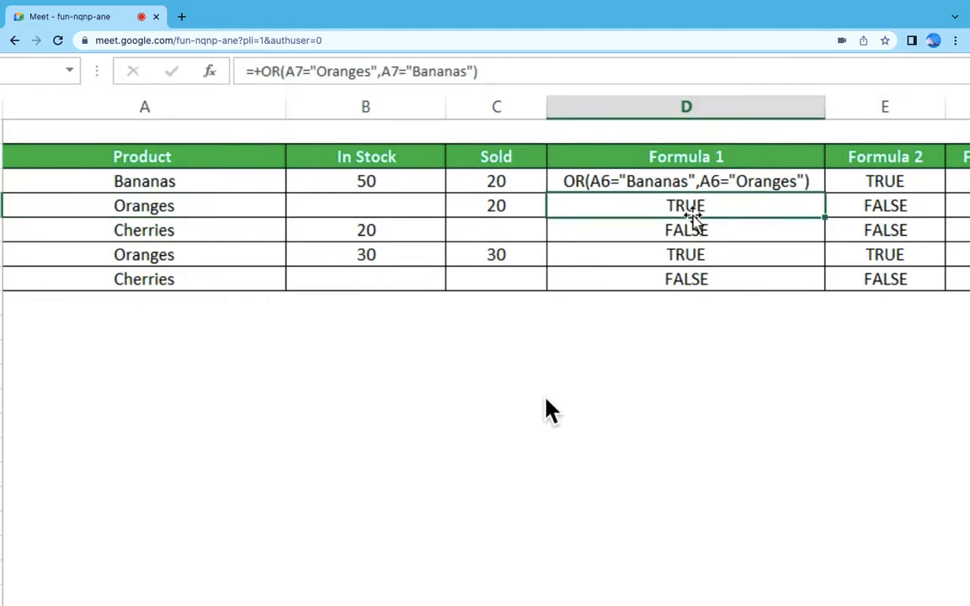
left_click(201, 208)
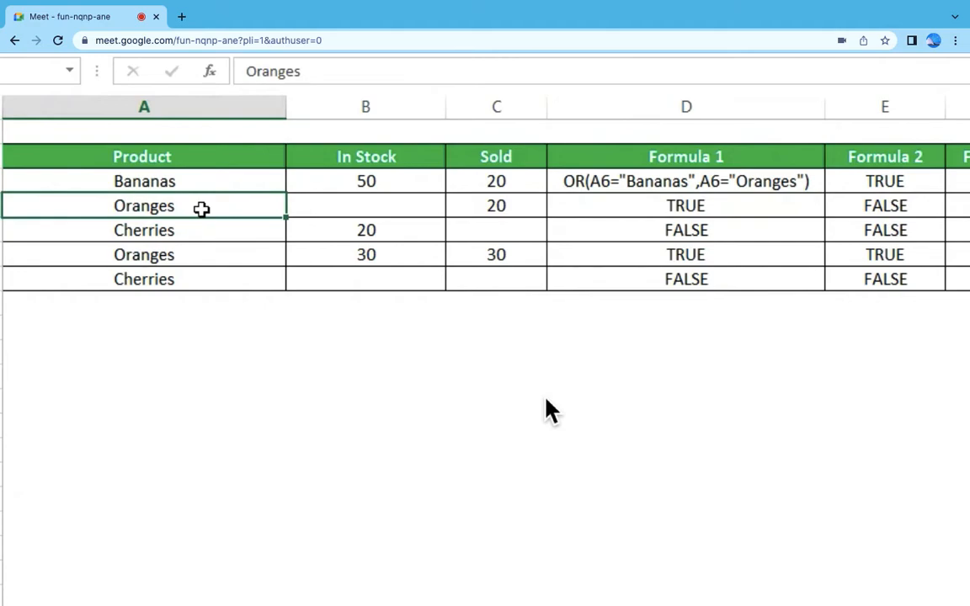
Step: Review the Formula 1 OR formulas in D7 and D8 and compare D8 with the product name in A8
left_click(721, 202)
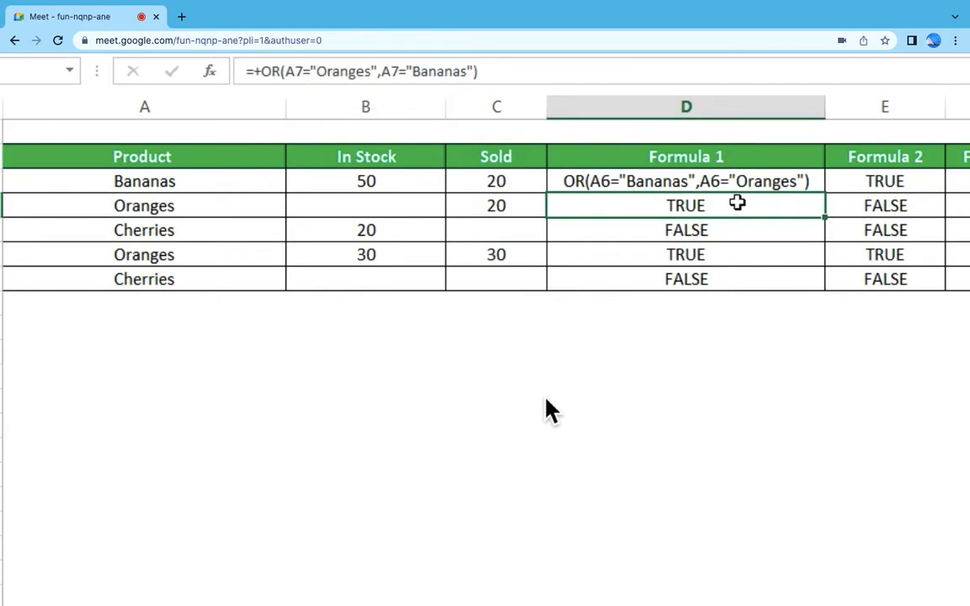
left_click(706, 232)
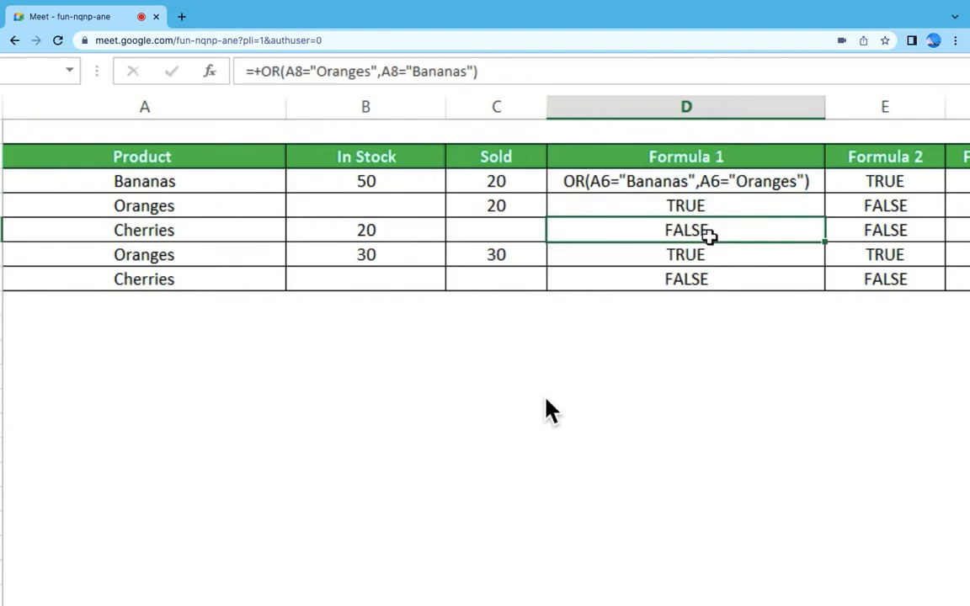
left_click(191, 233)
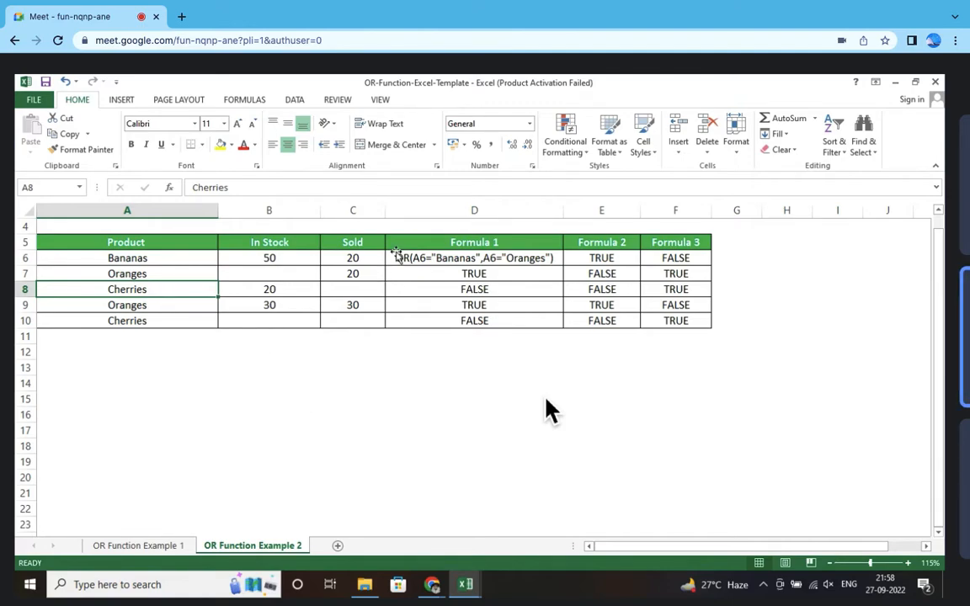
Step: Turn the text in D6 back into a working OR formula that tests A6 for "Bananas" or "Oranges"
left_click(394, 245)
double_click(395, 259)
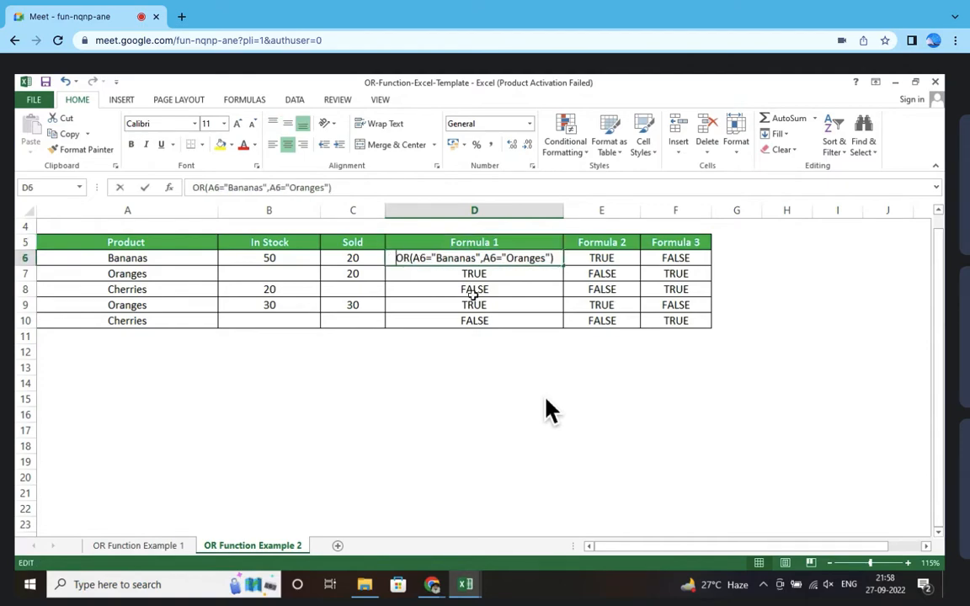
key("Return")
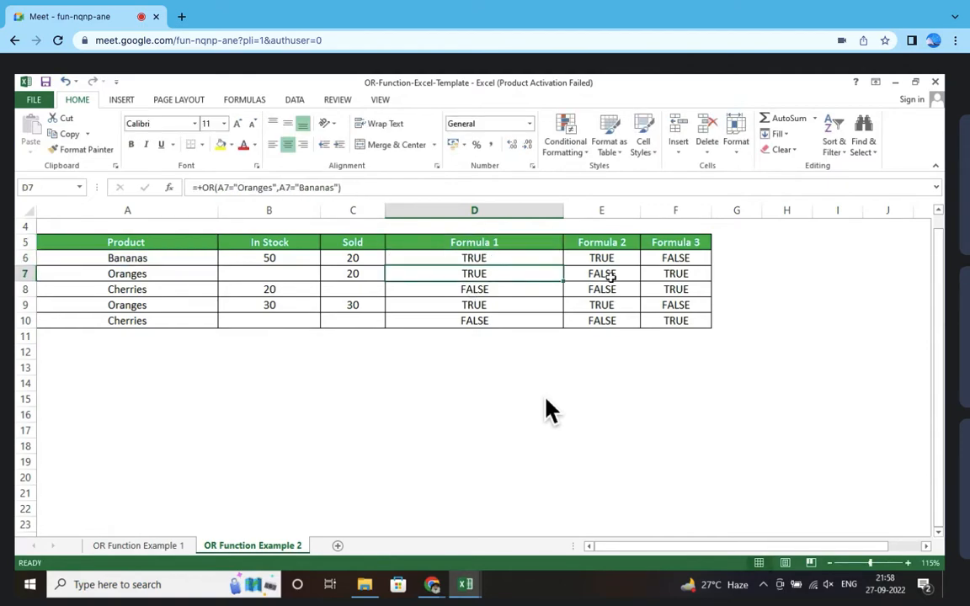
Step: Examine the Formula 2 OR formula in E6 and the In Stock and Sold cells it tests
left_click(609, 257)
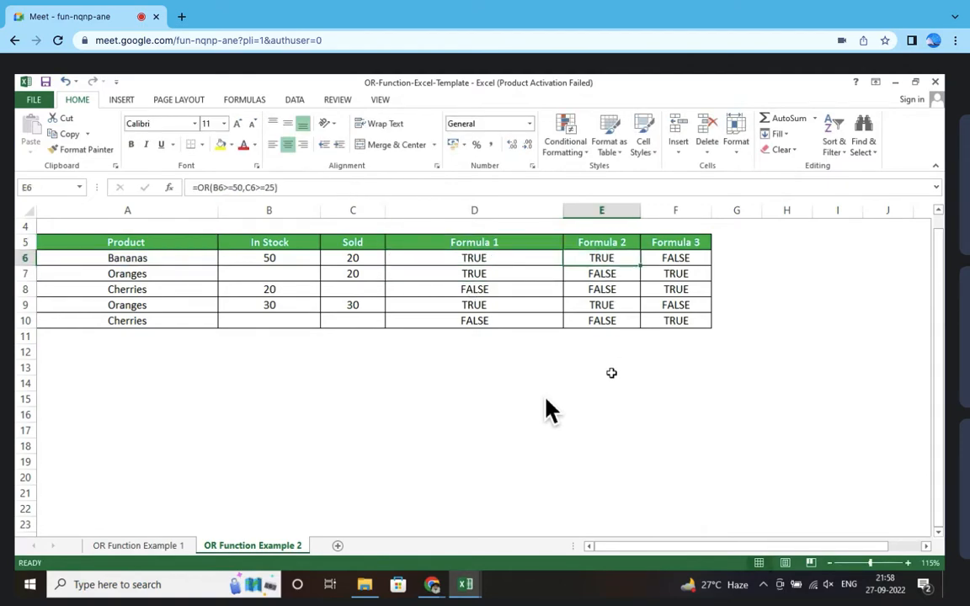
key("F2")
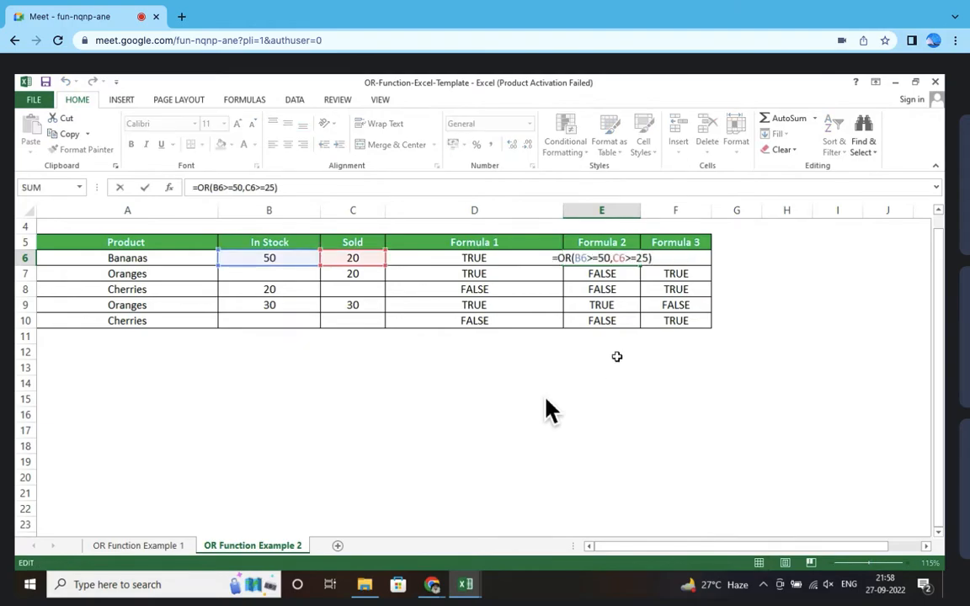
key("Escape")
scroll(546, 399, "up", 3)
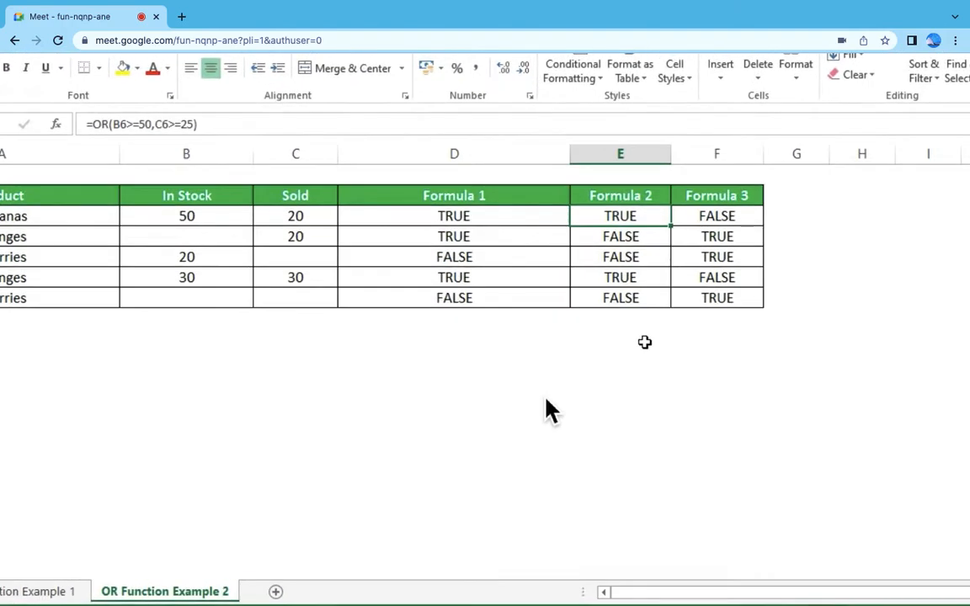
scroll(545, 410, "left", 3)
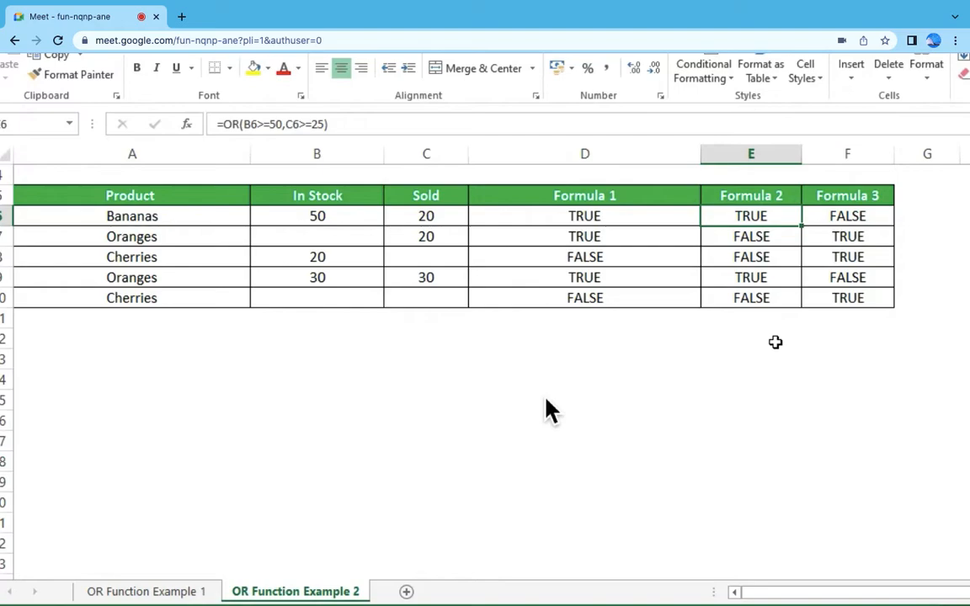
scroll(545, 411, "up", 2)
scroll(545, 410, "left", 1)
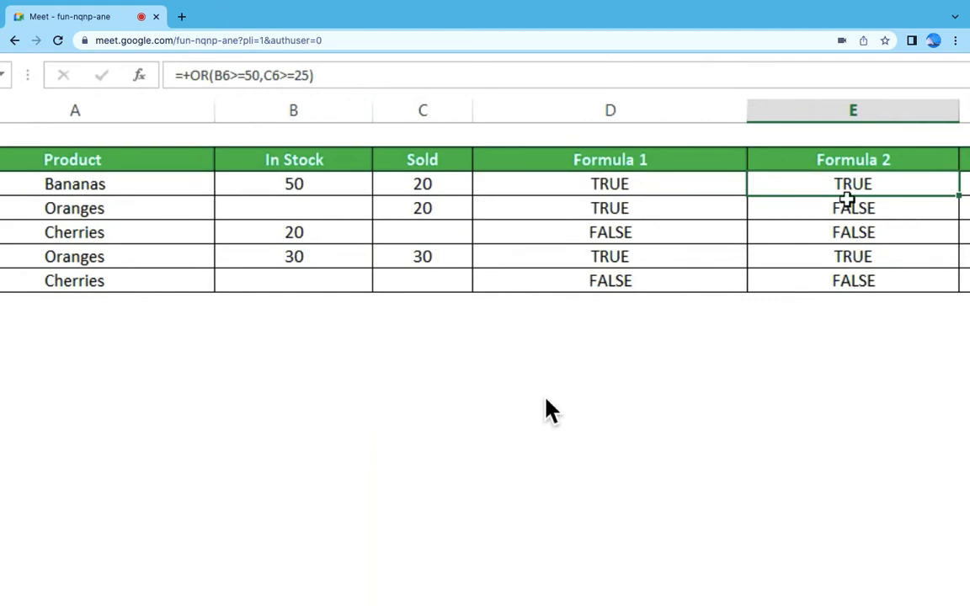
Step: Display the E6 formula as the text OR(B6>=50,C6>=25) by removing its leading =+
double_click(804, 186)
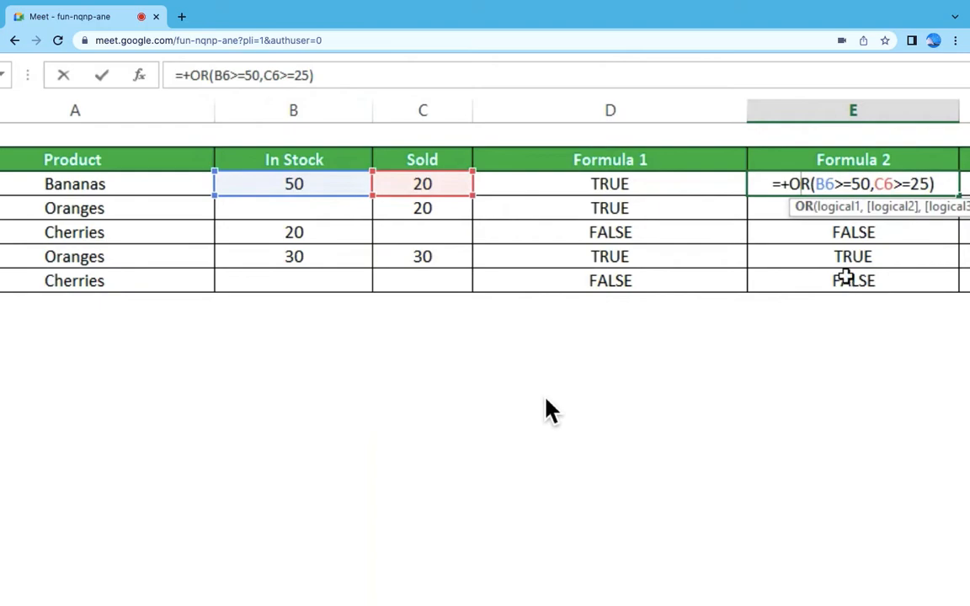
left_click_drag(789, 183, 752, 176)
key("BackSpace")
key("Return")
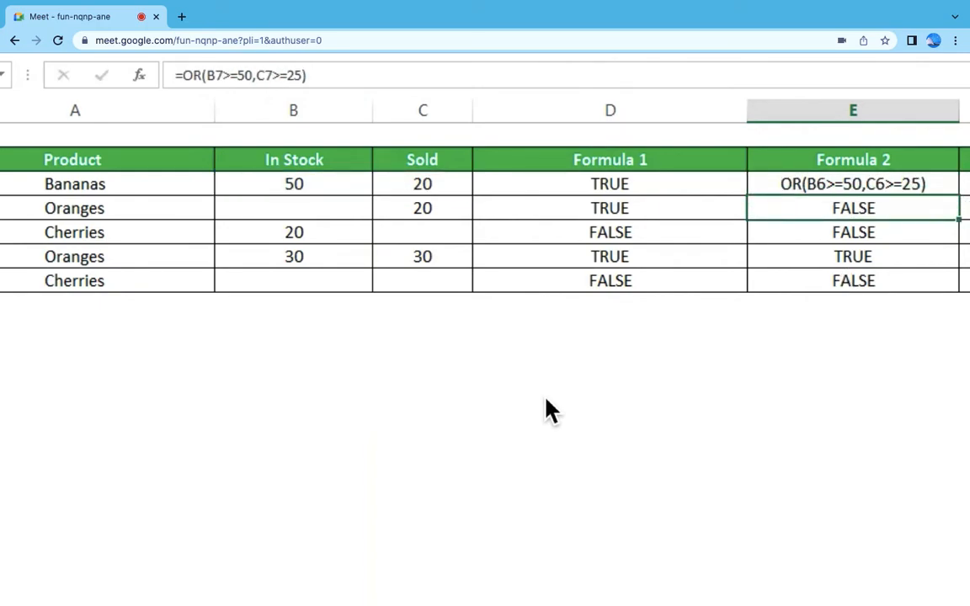
Step: Enter the formula +or(B7>=50,C7>=25) in E7 to test the In Stock and Sold values of row 7
type("+or")
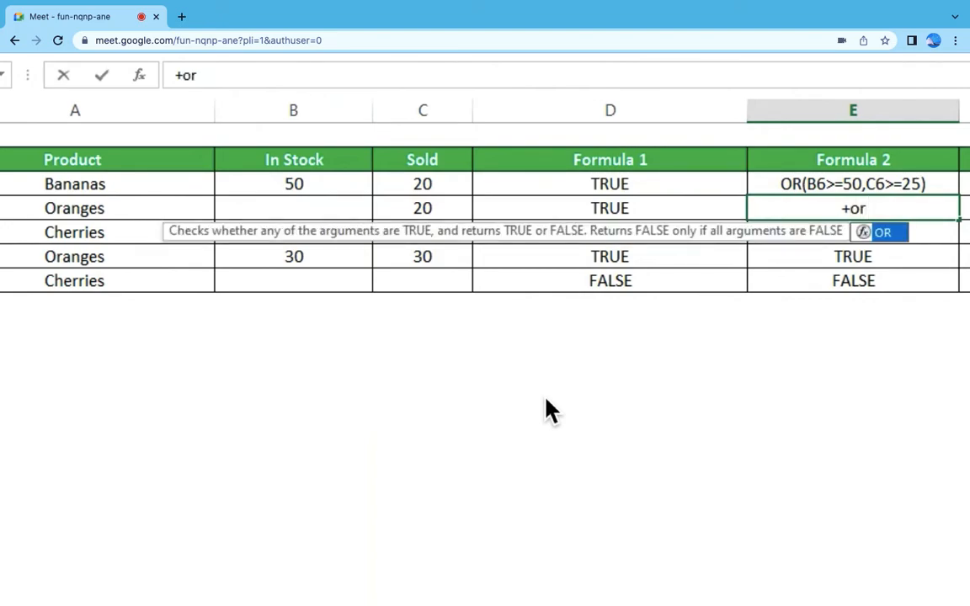
type("(")
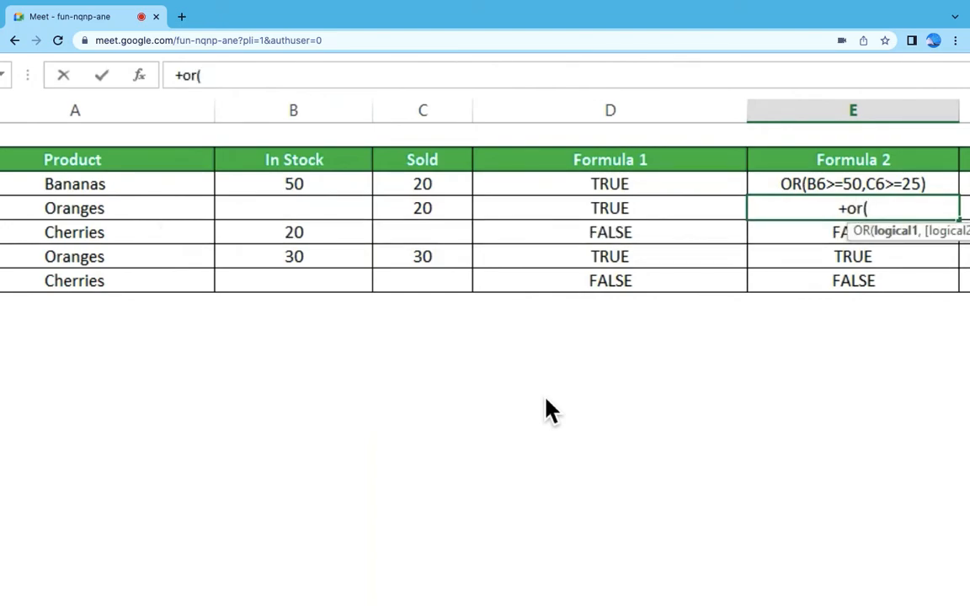
left_click(323, 210)
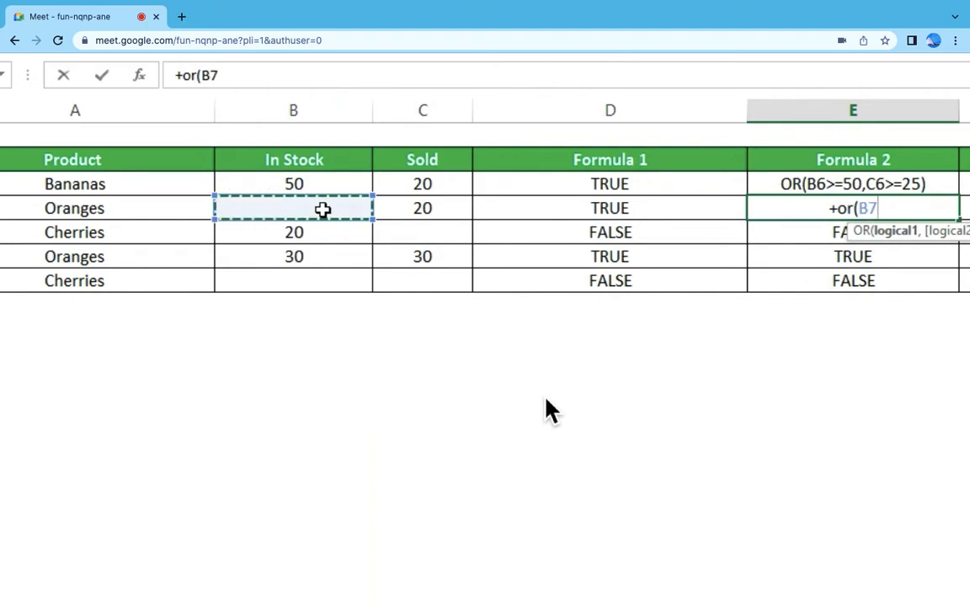
type(">=")
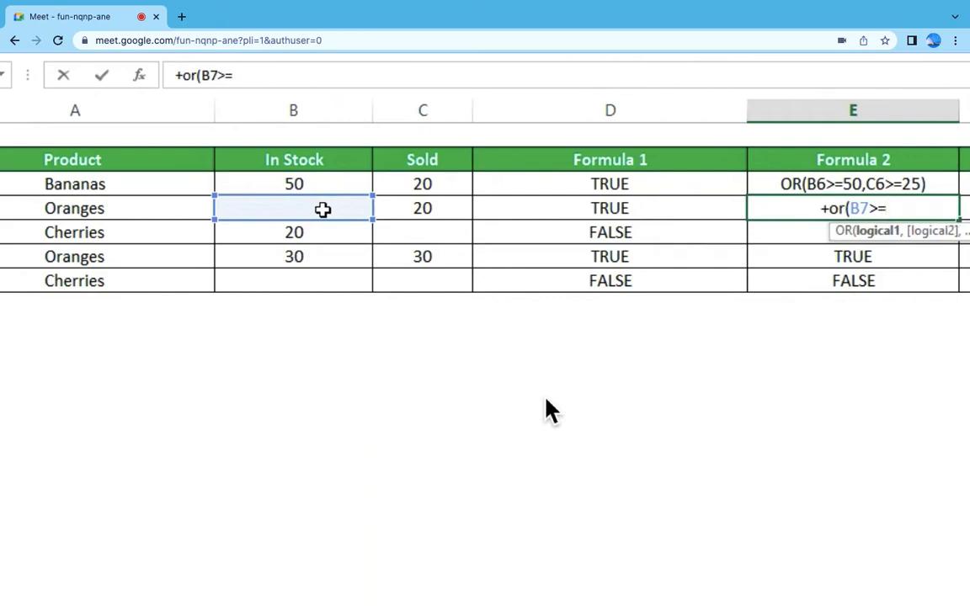
type("50,")
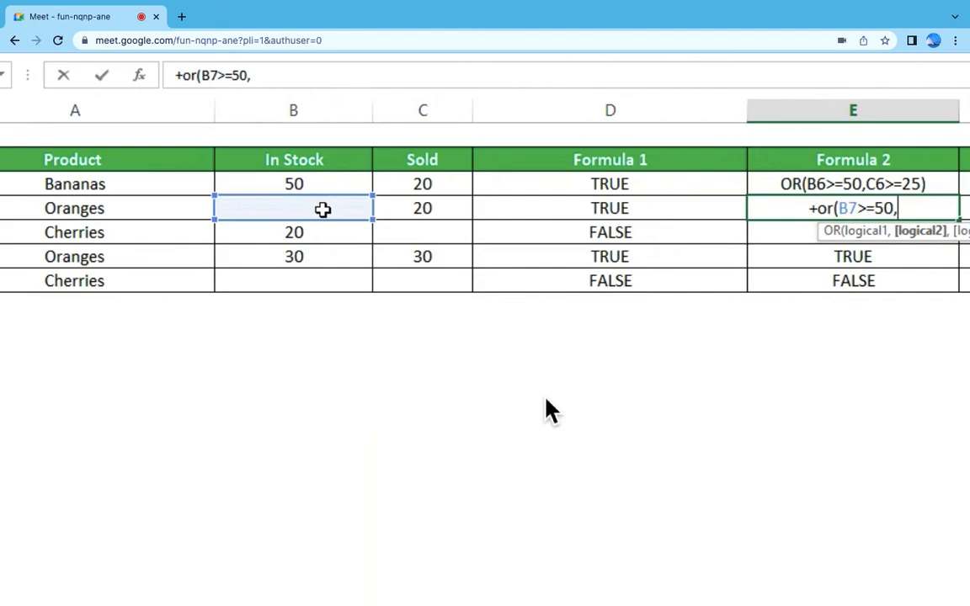
left_click(431, 208)
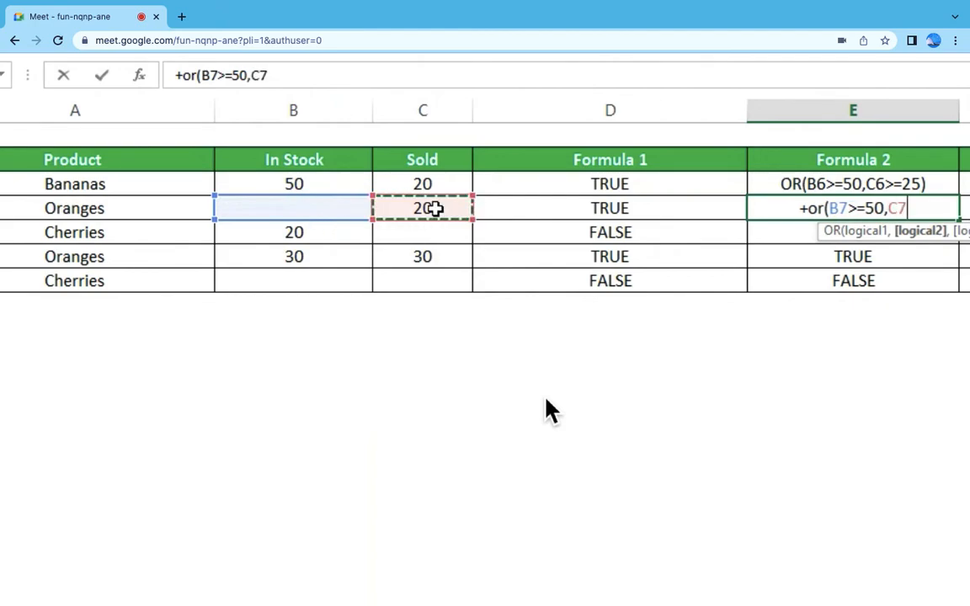
type(">")
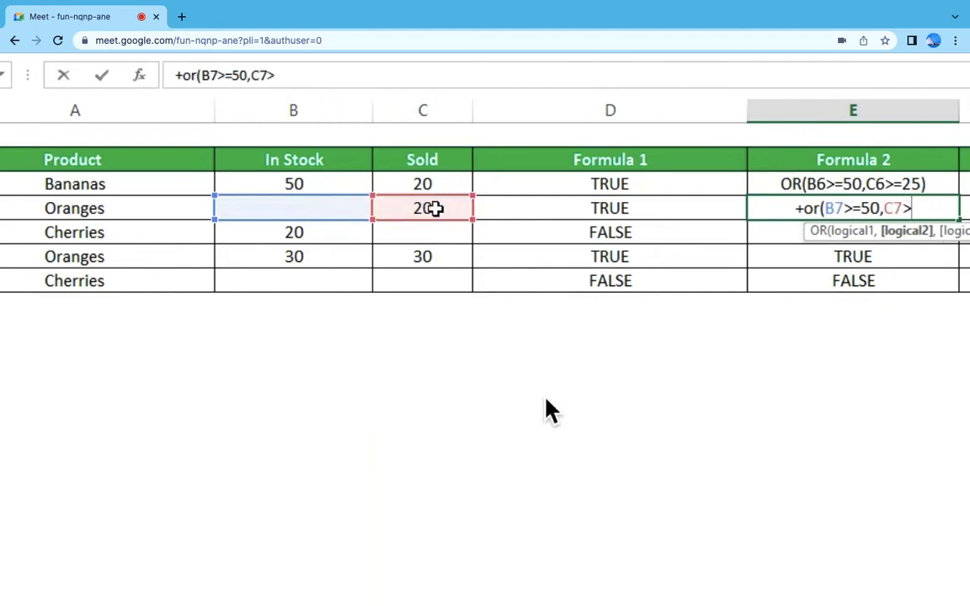
type("=")
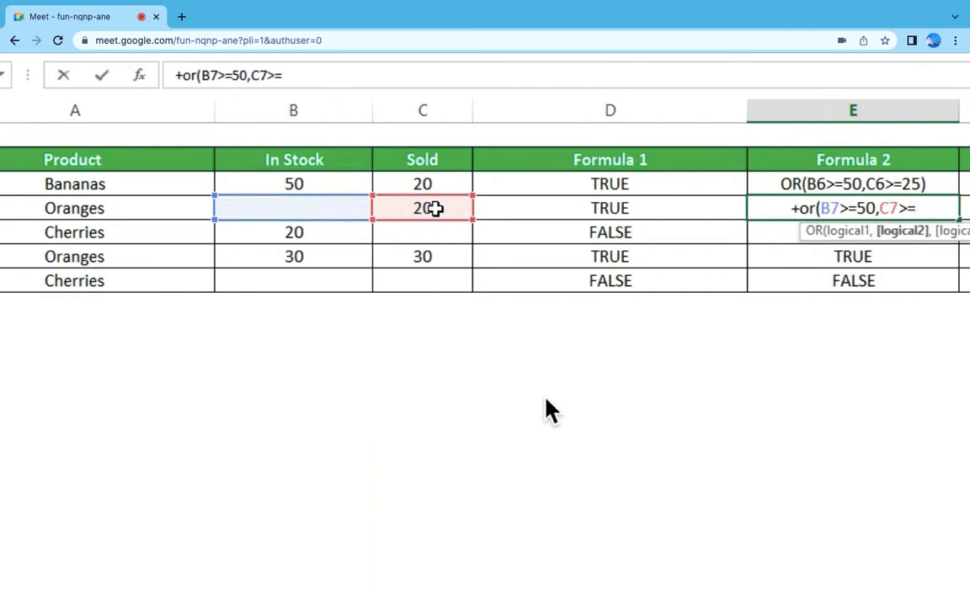
type("25")
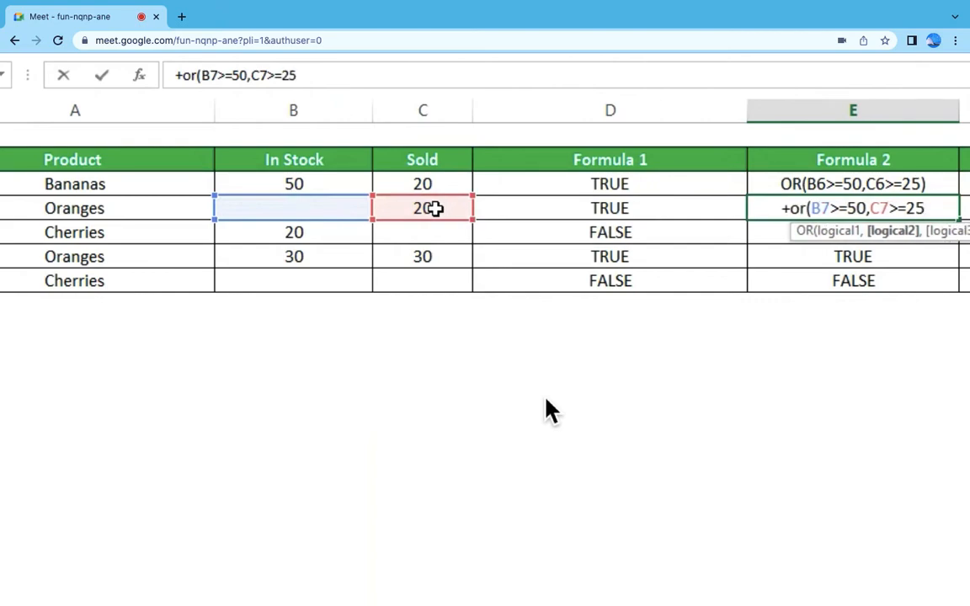
type(")")
key("Return")
Step: Copy the OR formula from E7 into E6:E10 of the Formula 2 column
key("Up")
key("Up")
key("ctrl+c")
key("shift+Down")
key("shift+Down")
key("shift+Down")
key("shift+Down")
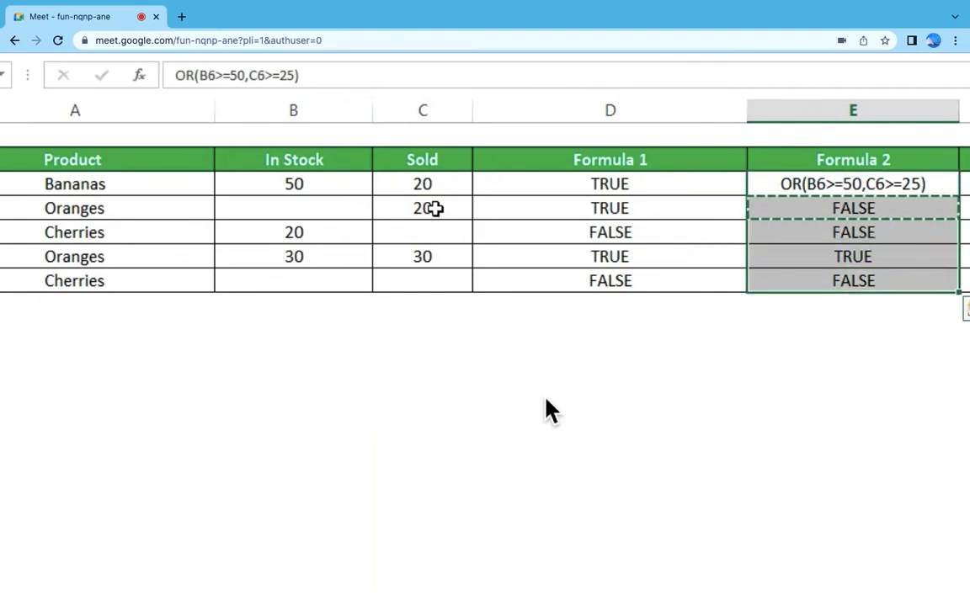
key("ctrl+v")
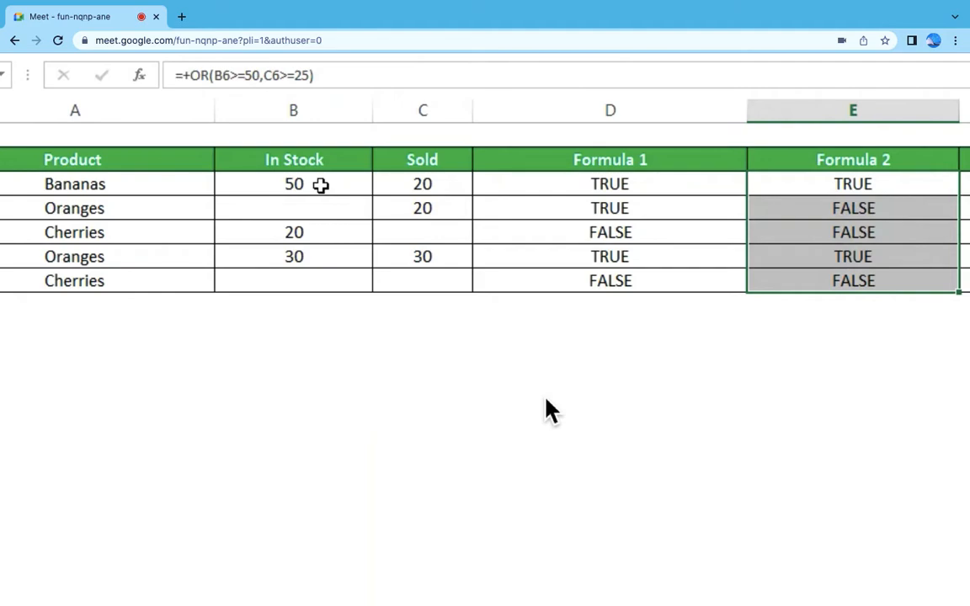
Step: Compare the In Stock and Sold values in rows 6 and 7 with the Formula 2 conditions and the result in E7
left_click_drag(332, 184, 408, 187)
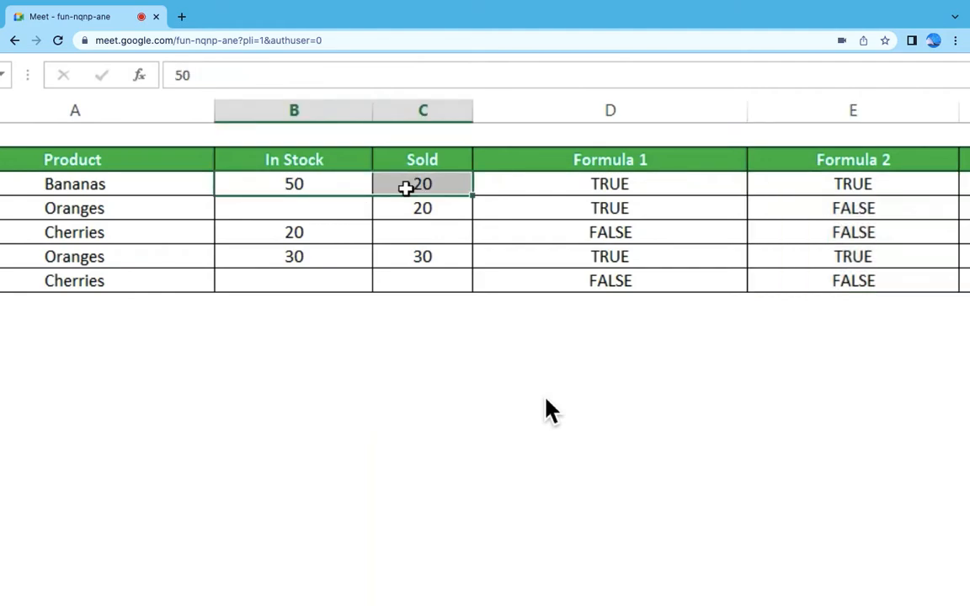
left_click(344, 185)
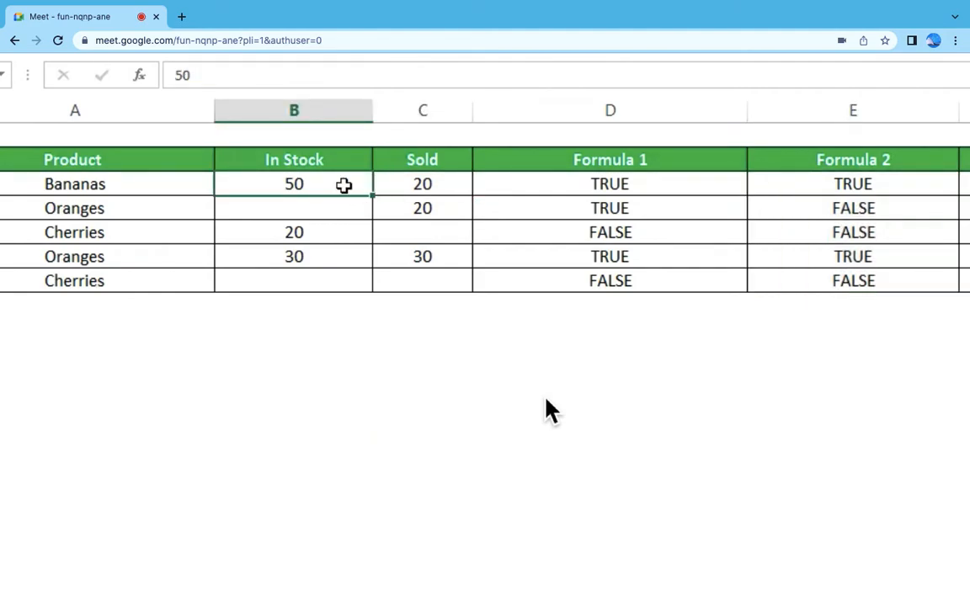
left_click(347, 207)
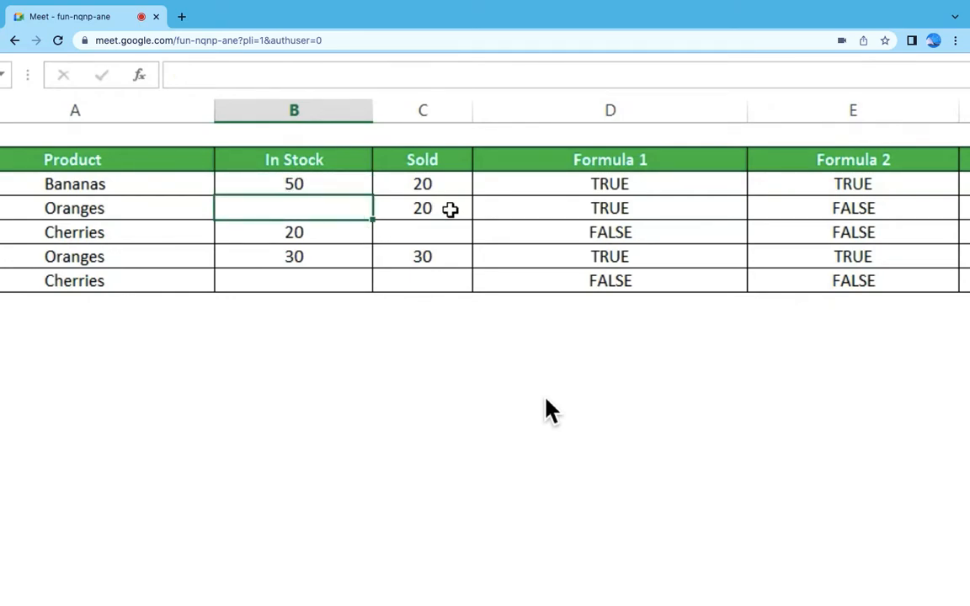
left_click(450, 210)
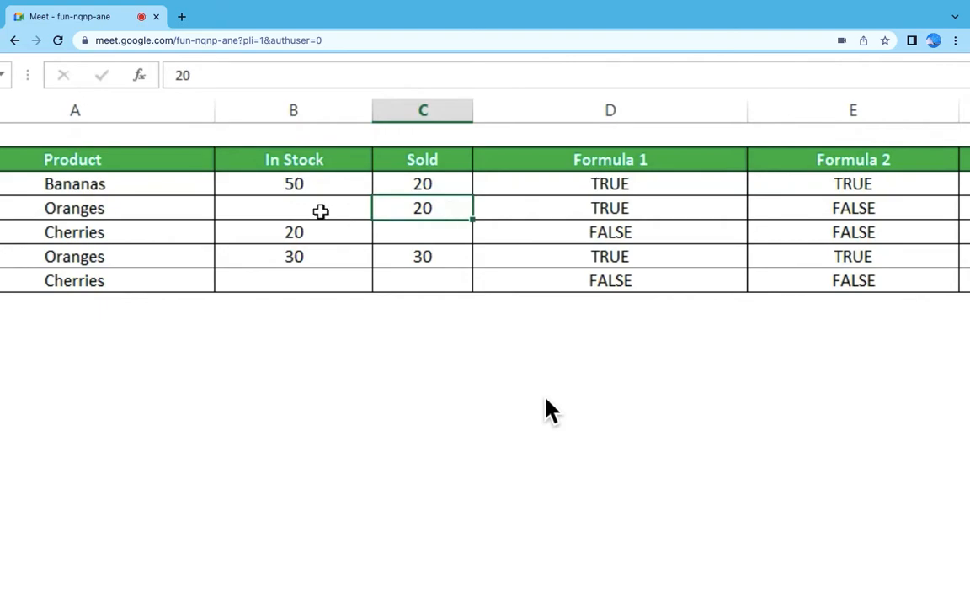
left_click(842, 207)
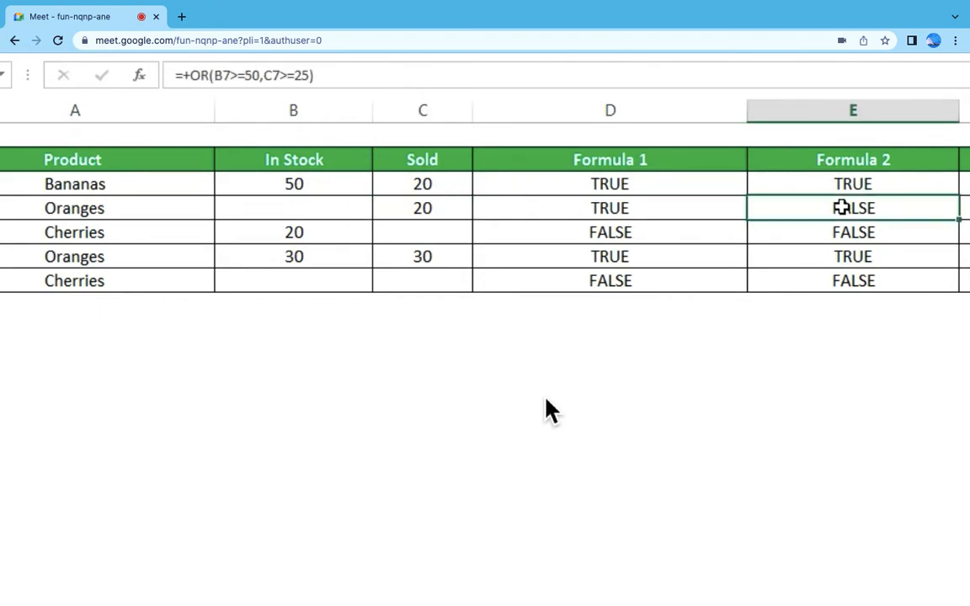
left_click_drag(342, 212, 410, 209)
left_click_drag(351, 184, 422, 184)
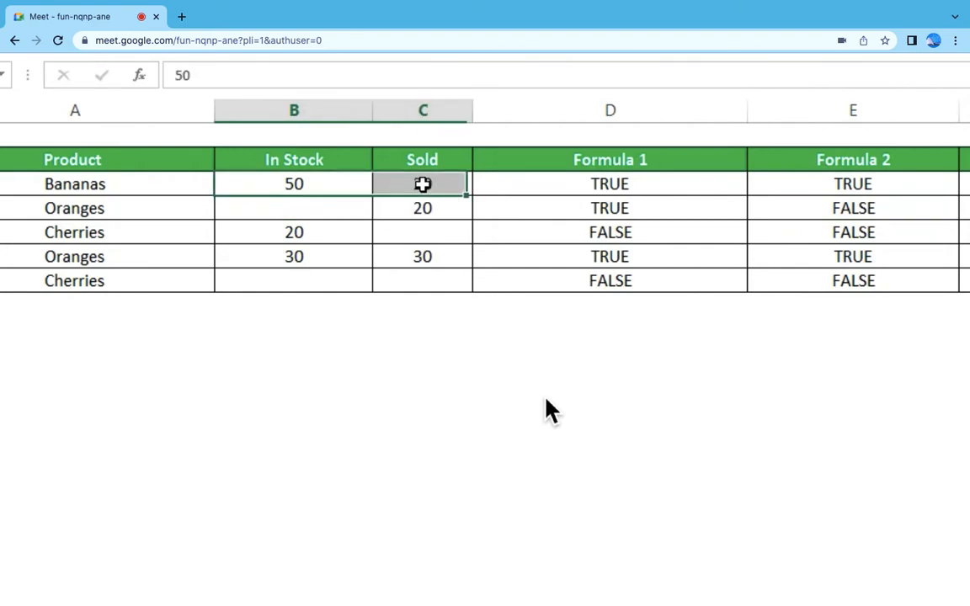
Step: Check the In Stock and Sold values in rows 8 to 10 against the Formula 2 conditions, including the formula in E9
left_click_drag(342, 240, 427, 236)
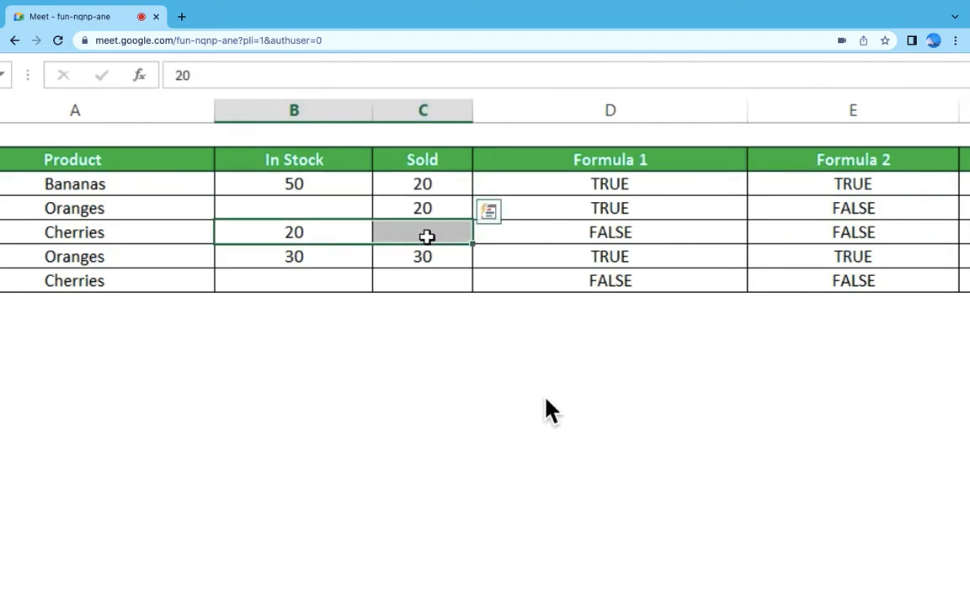
left_click(446, 228)
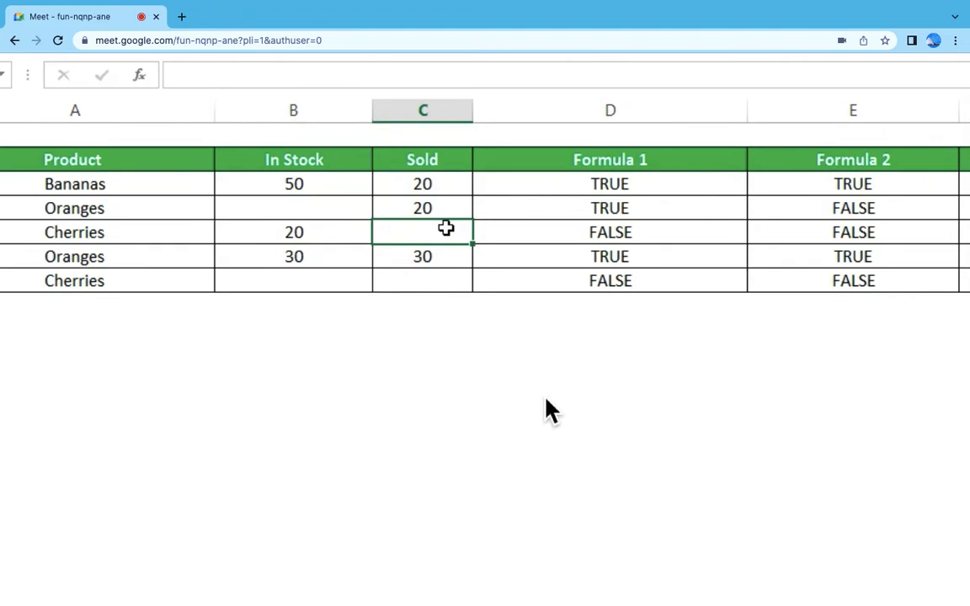
left_click(293, 235)
left_click_drag(337, 261, 415, 260)
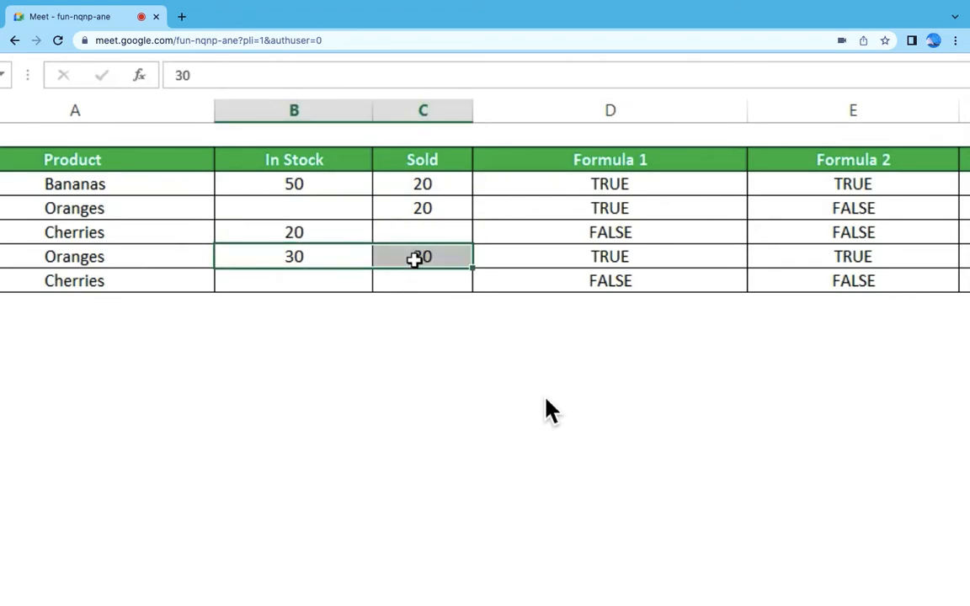
left_click(438, 253)
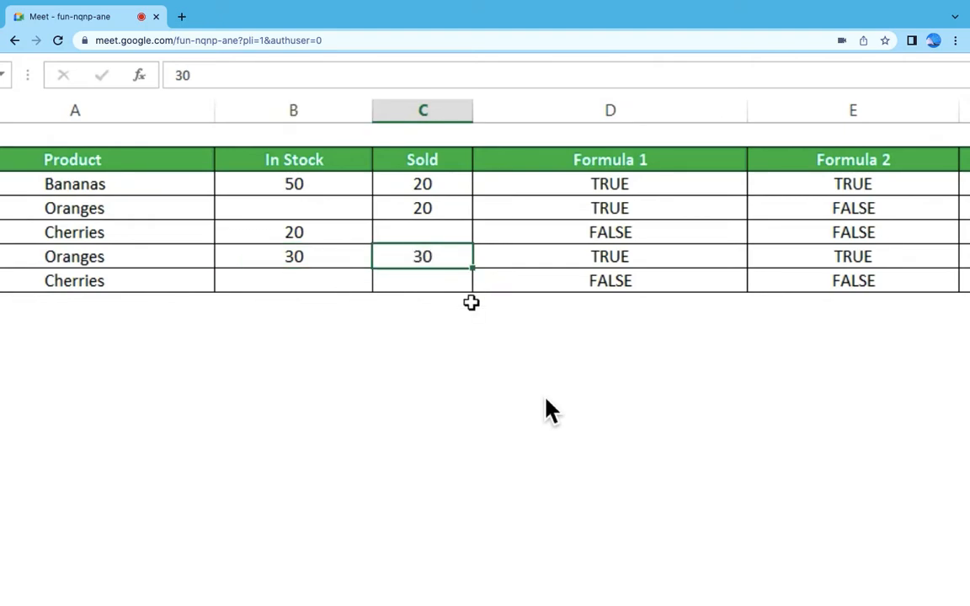
left_click(853, 254)
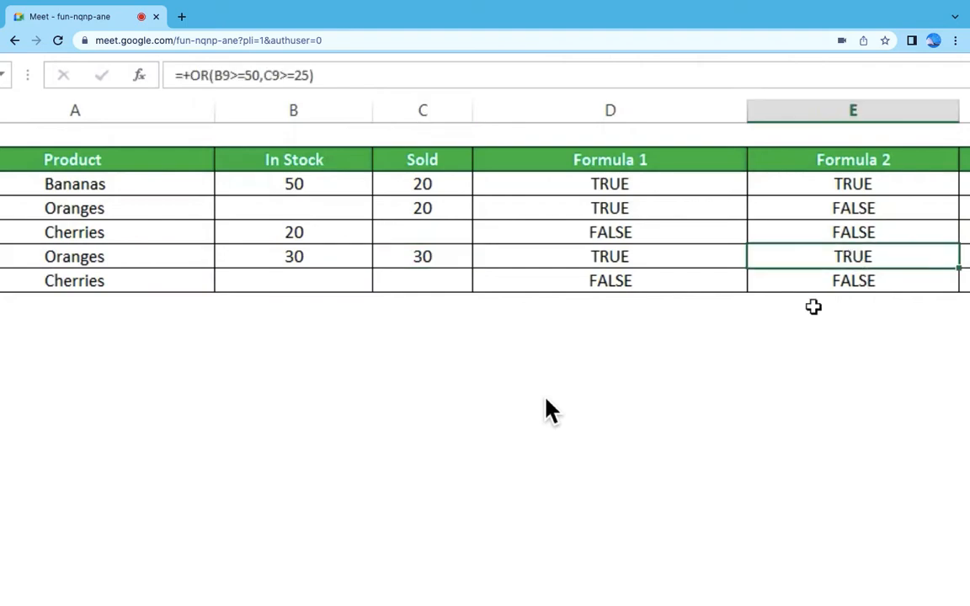
left_click_drag(327, 286, 437, 285)
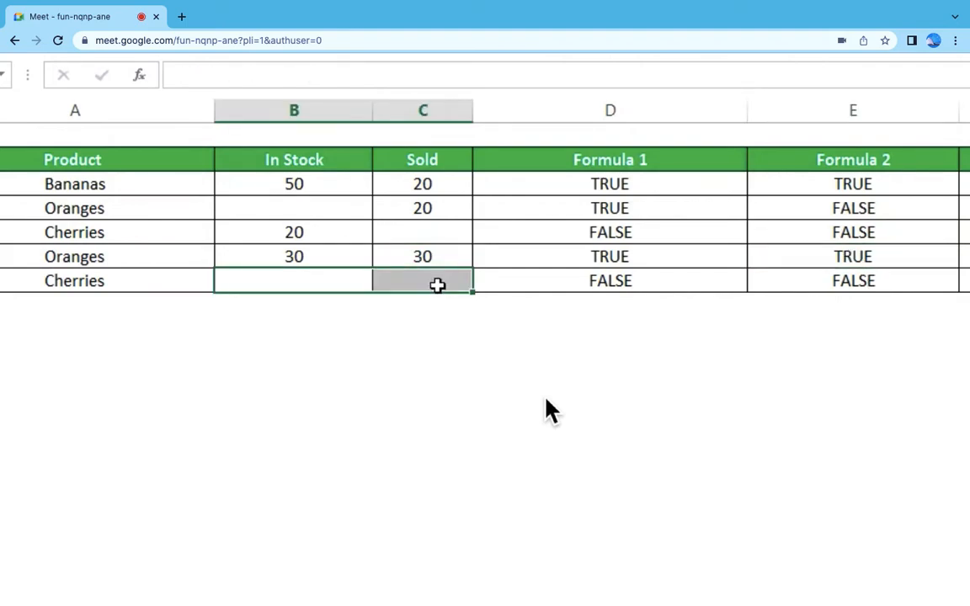
Step: Check the OR formula in E10 and bring up the list of formula names and uses in rows 51 to 58
left_click(846, 285)
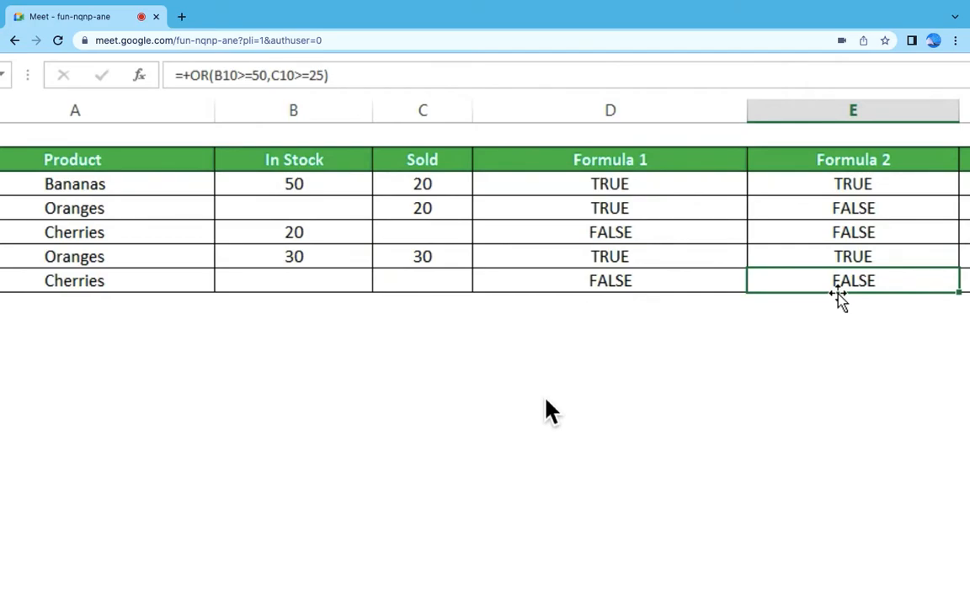
scroll(545, 399, "down", 5)
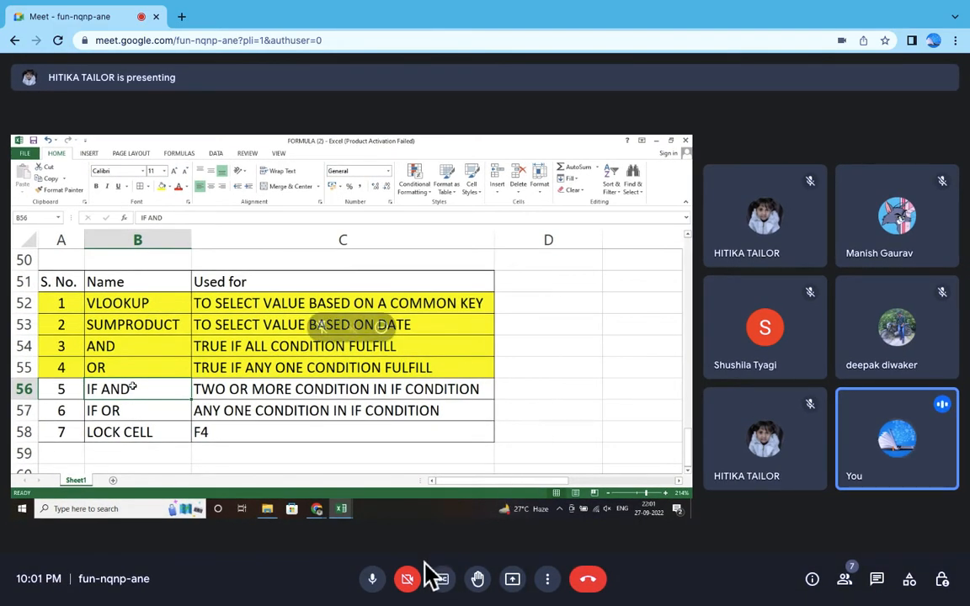
Step: Turn the meeting camera on briefly and switch it off again
left_click(410, 588)
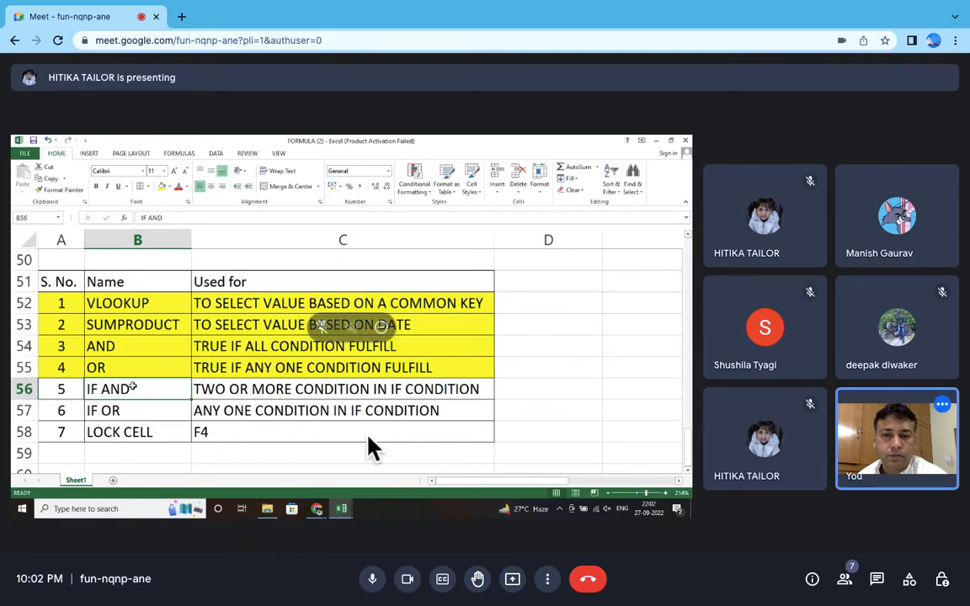
left_click(416, 583)
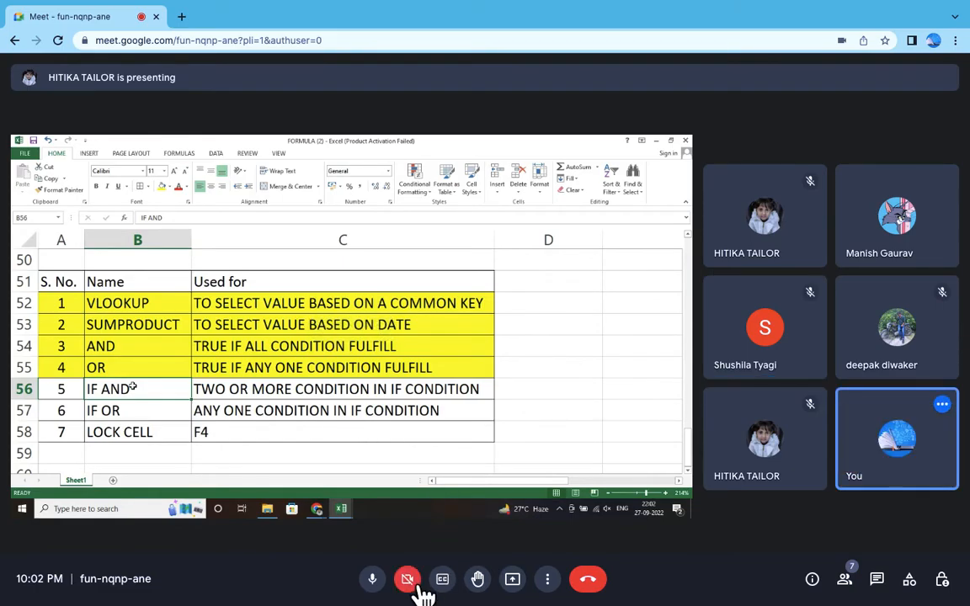
Step: Examine the IF AND entry and its use in the enlarged list of formulas
scroll(478, 447, "up", 5)
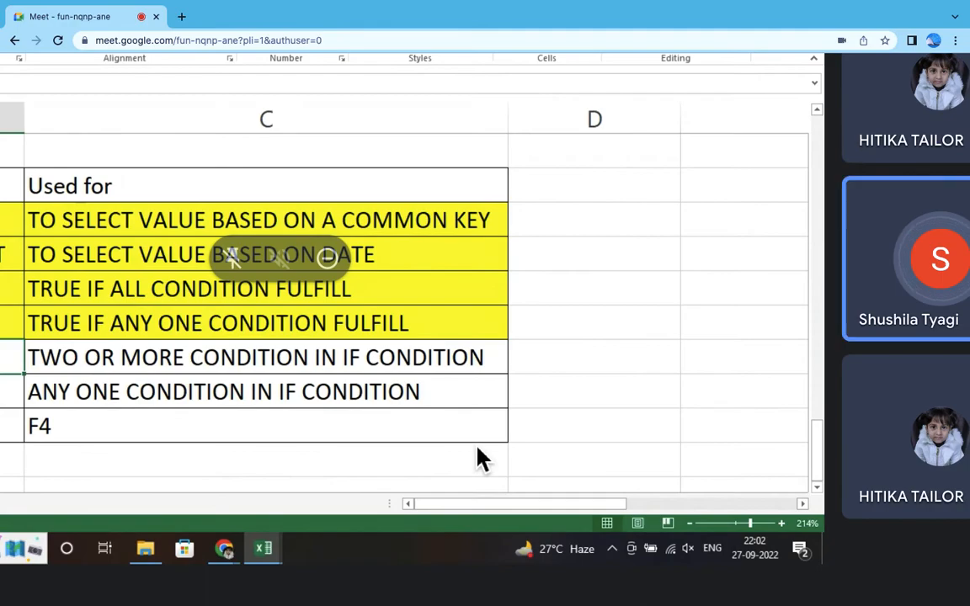
scroll(477, 447, "left", 4)
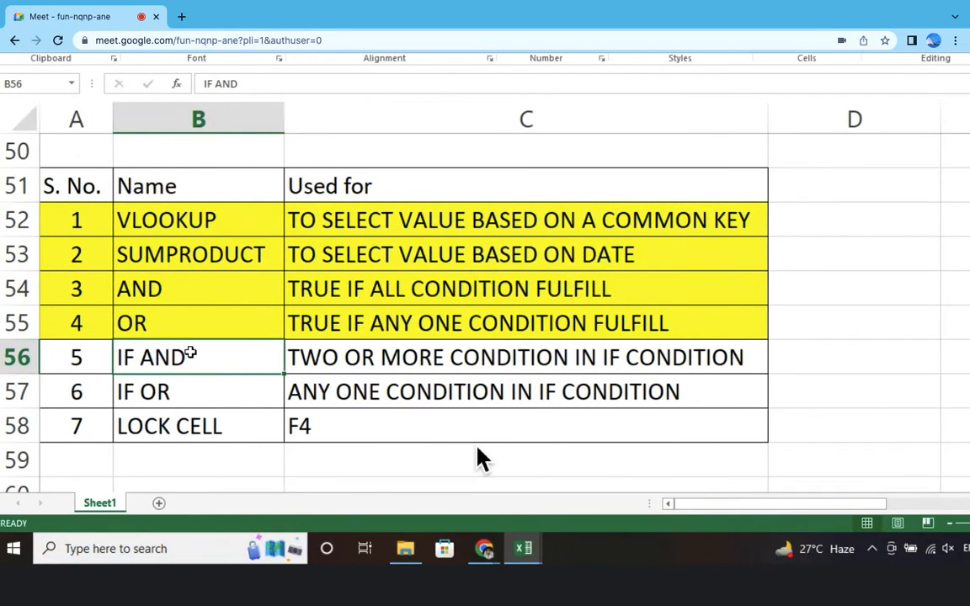
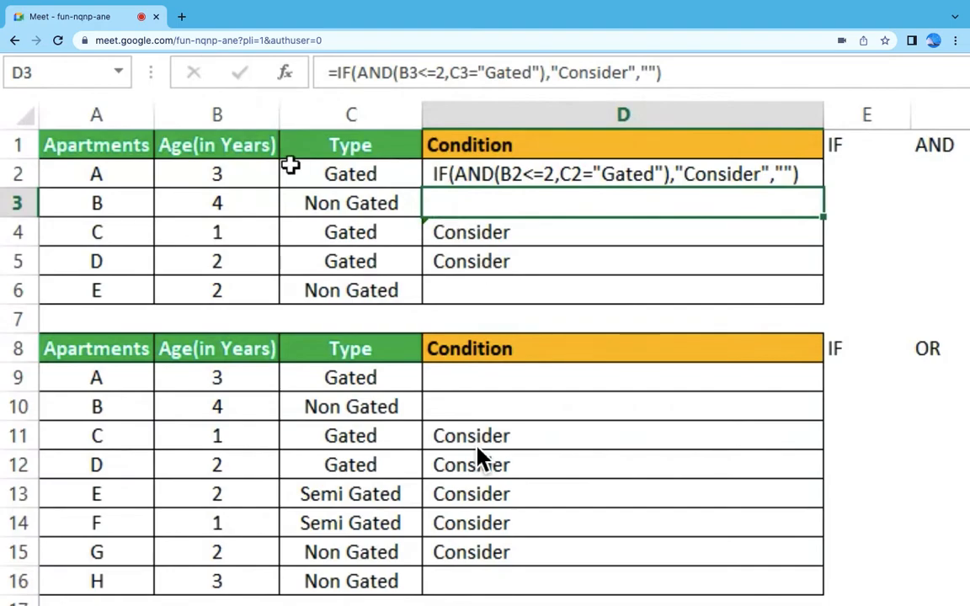
Step: Begin an IF formula in D3 for apartment B, with an AND test whose first condition is B3<=2
left_click(234, 171)
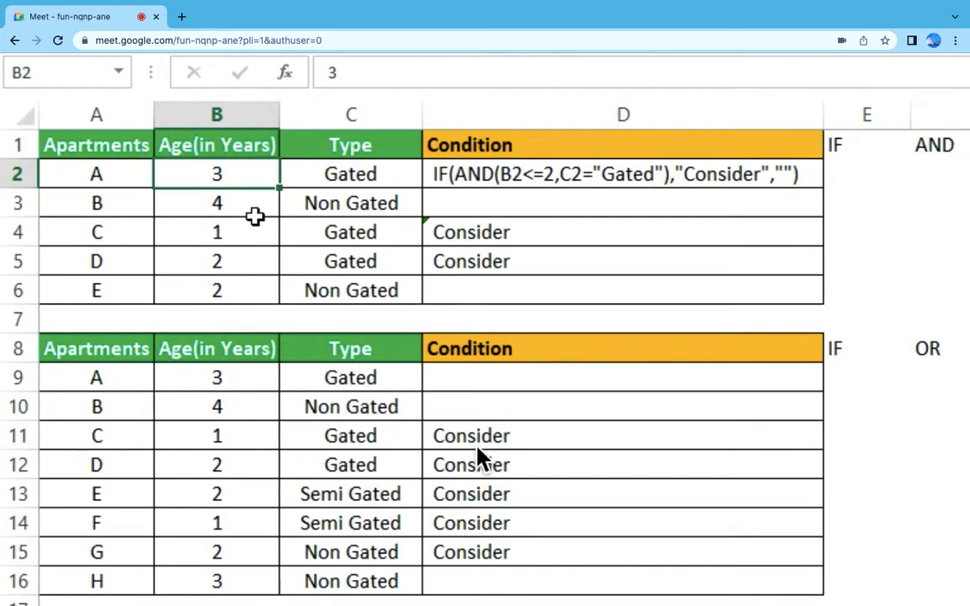
left_click(337, 168)
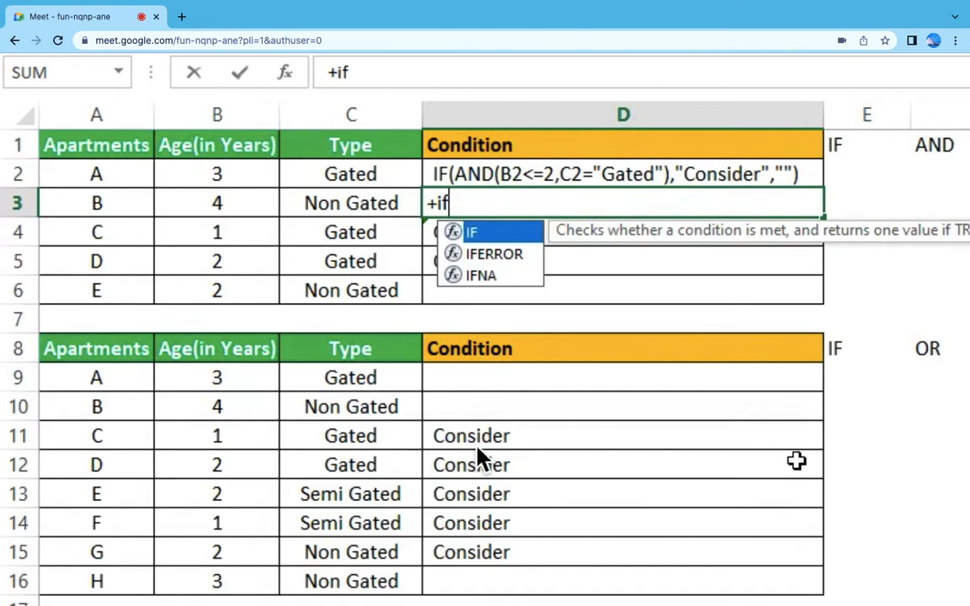
type("(")
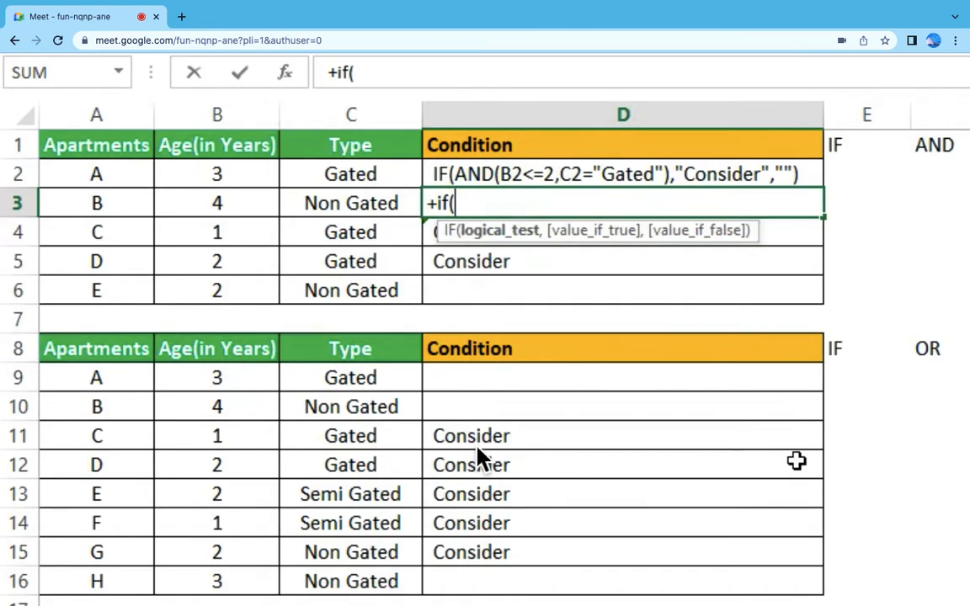
type("AND")
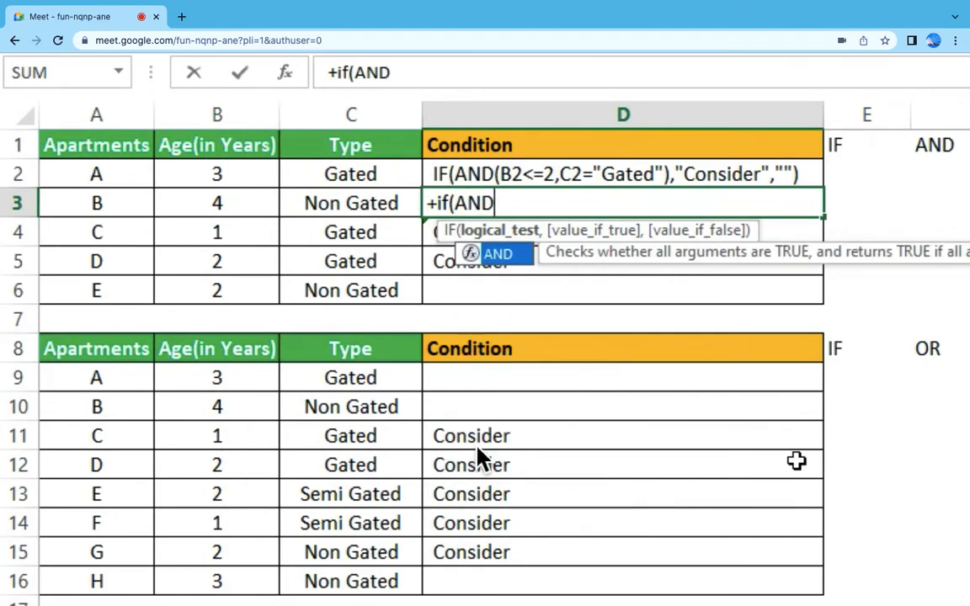
type("(")
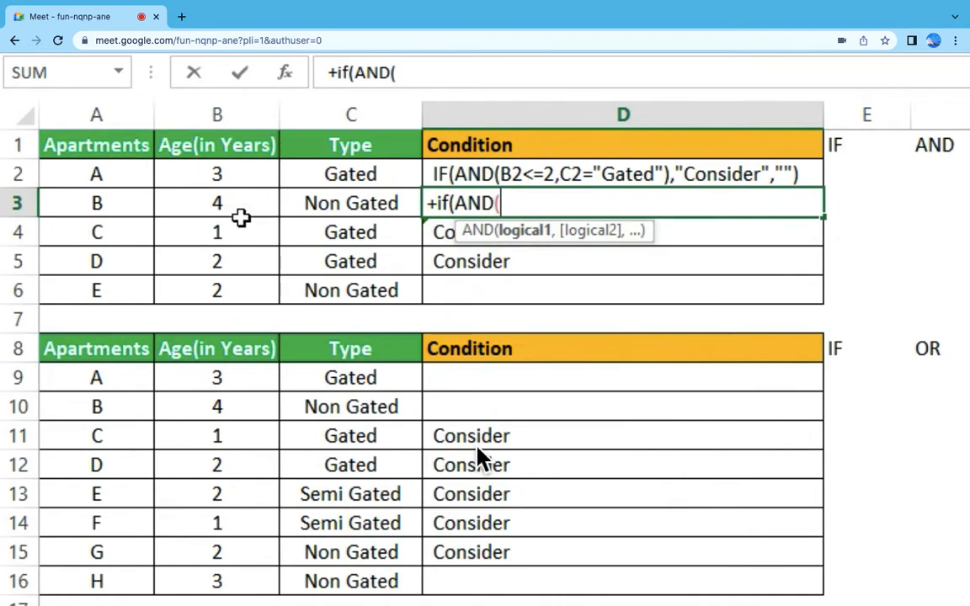
left_click(239, 201)
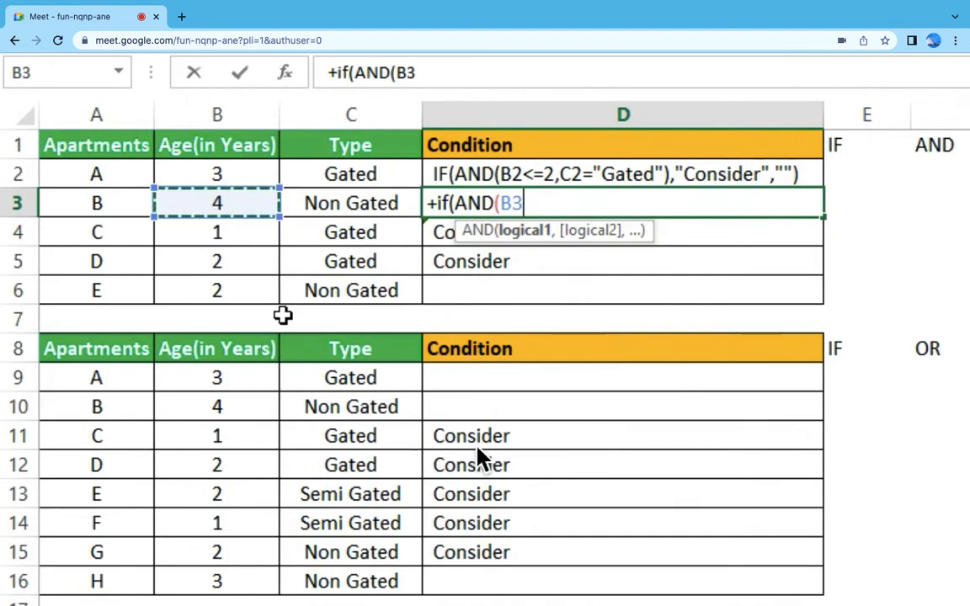
type("<=")
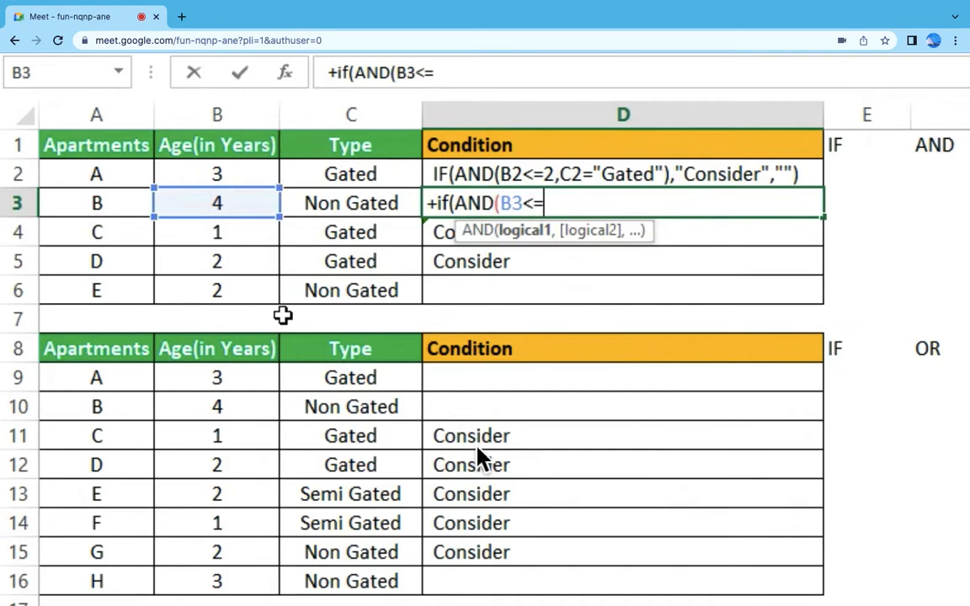
type("2")
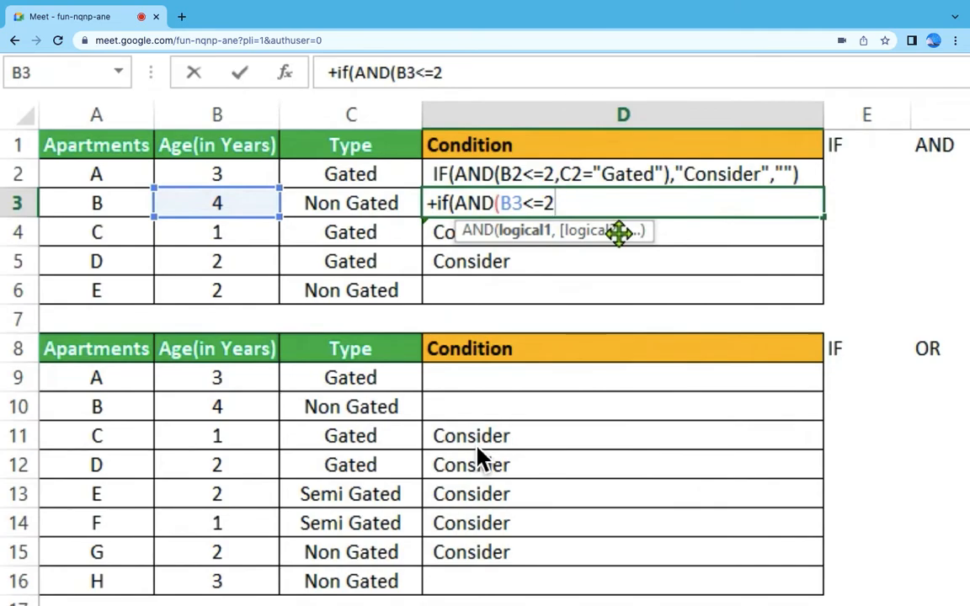
type(",")
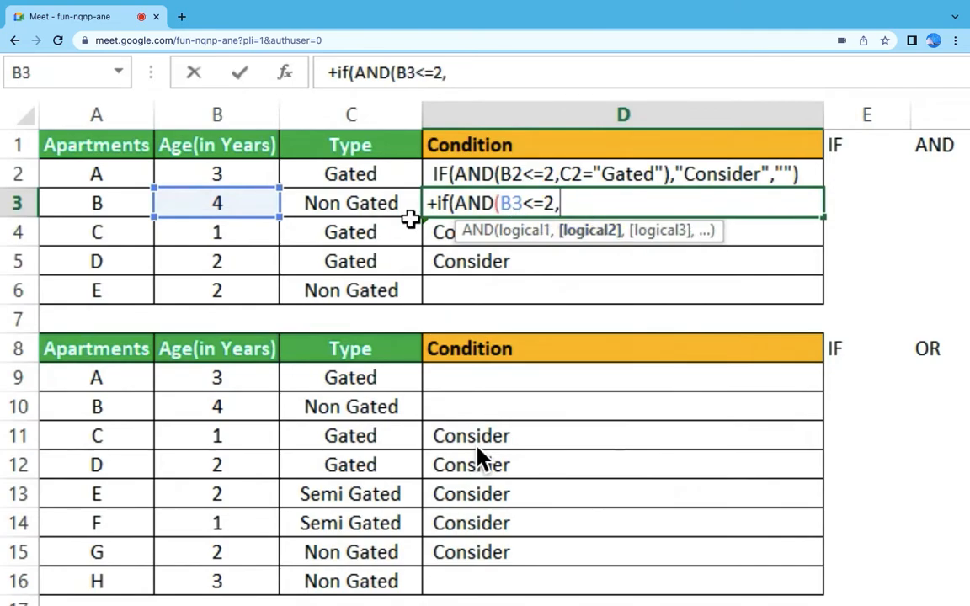
Step: Add C3="Gated" as the second condition of the AND test in the D3 formula and close the test
left_click(369, 204)
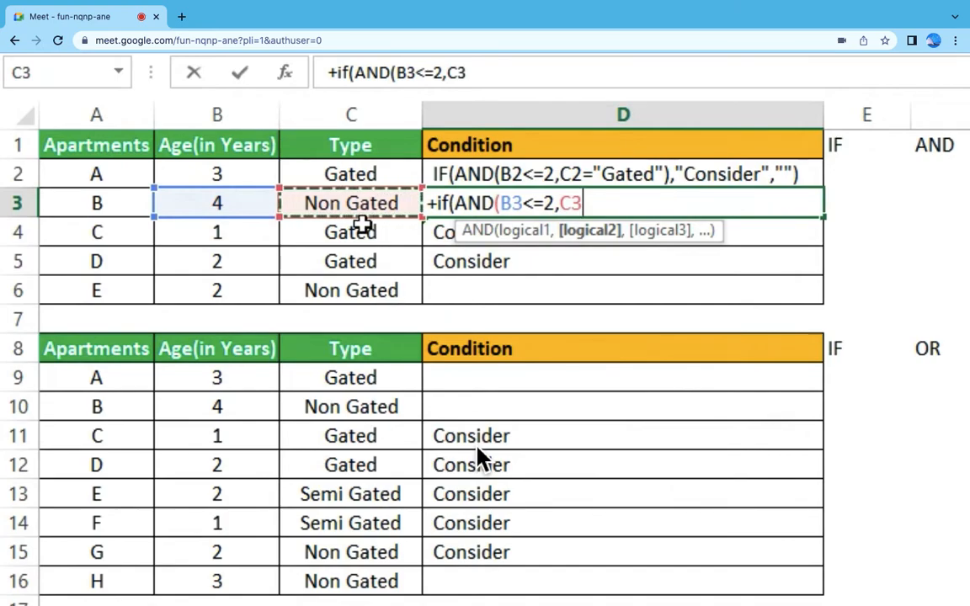
type("=")
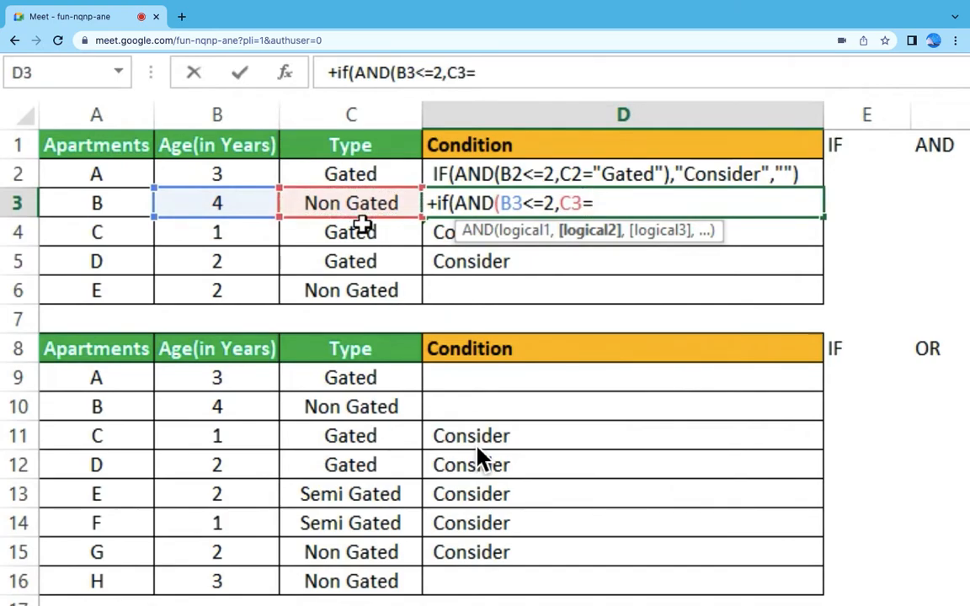
type("\"gATED\"")
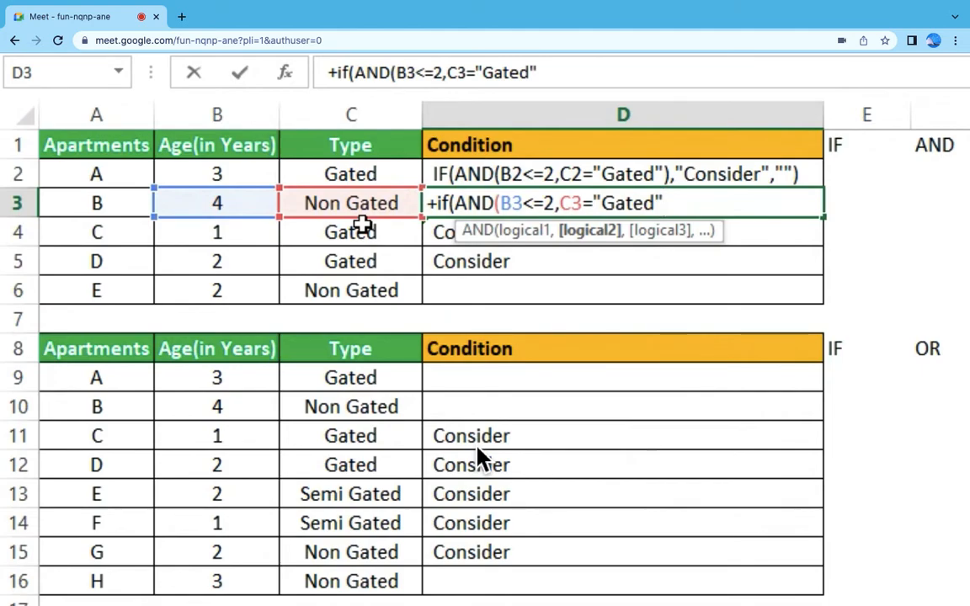
type("),")
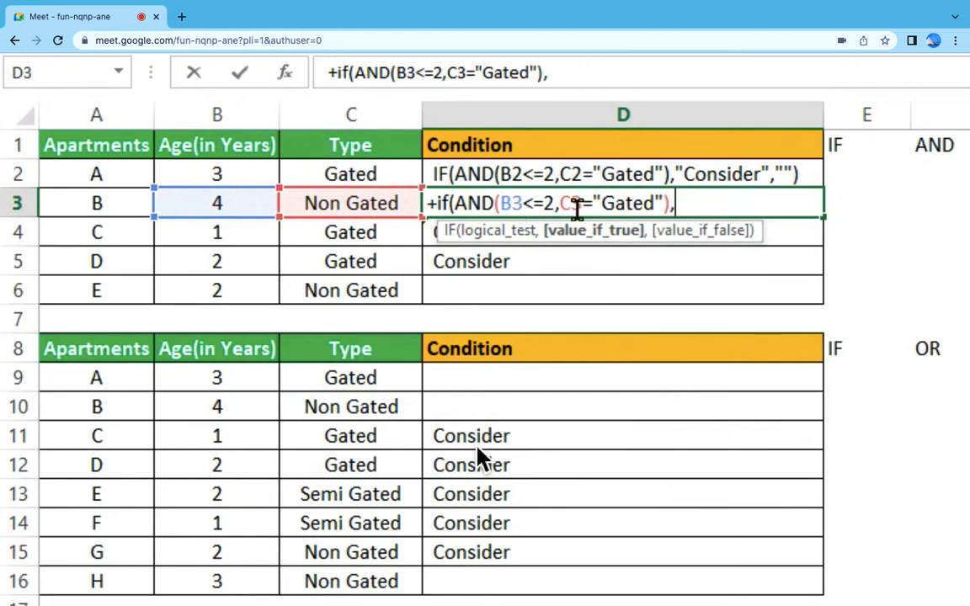
Step: Complete the D3 formula so it returns "Consider" when true and "Not C." when false
type("\"")
type("C")
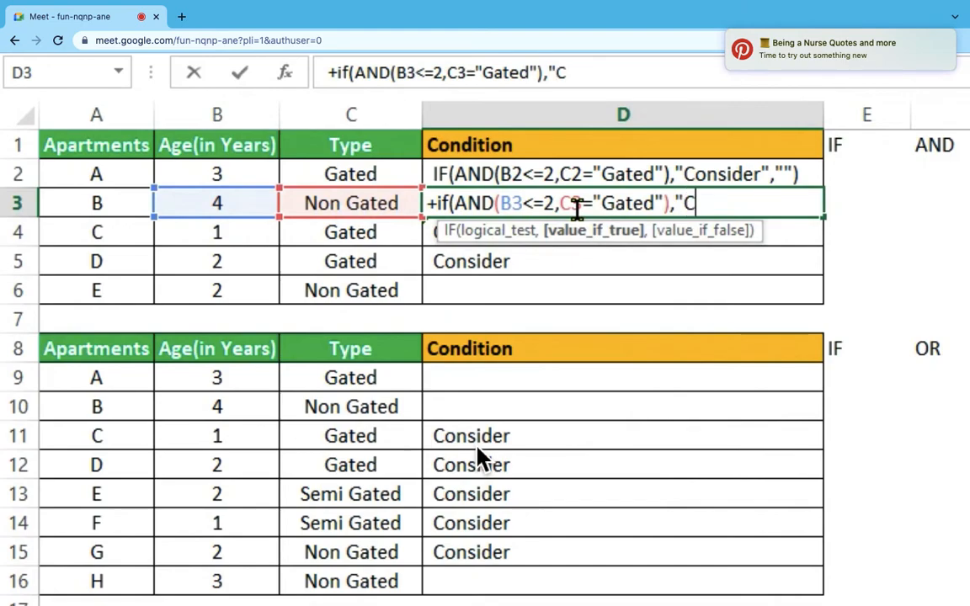
type("onsider")
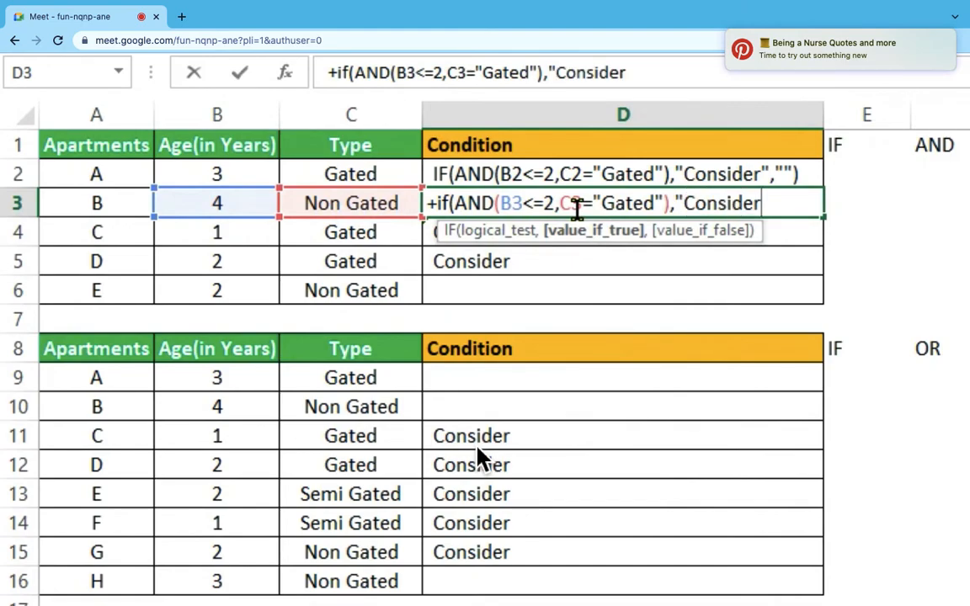
type("\"")
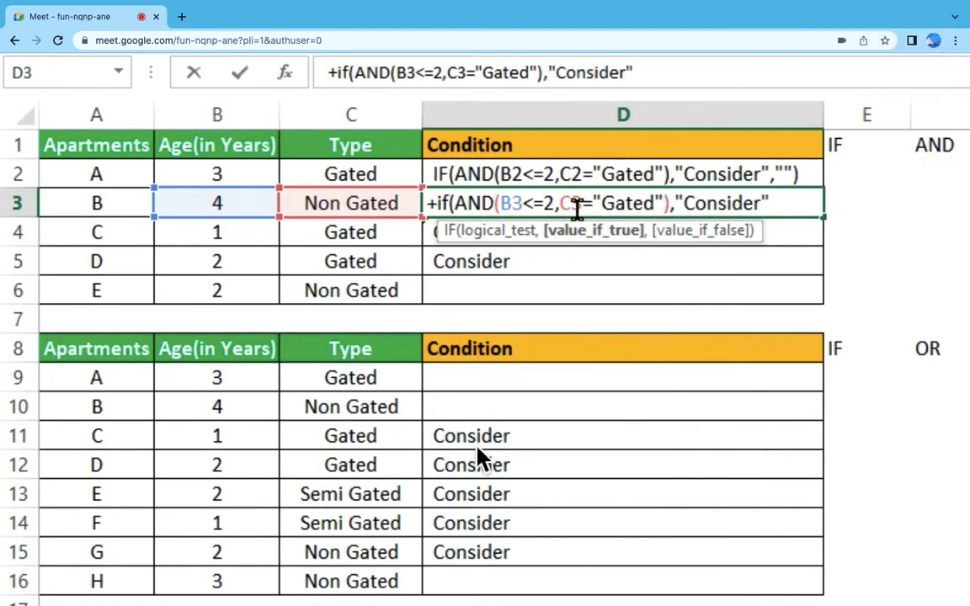
type(",")
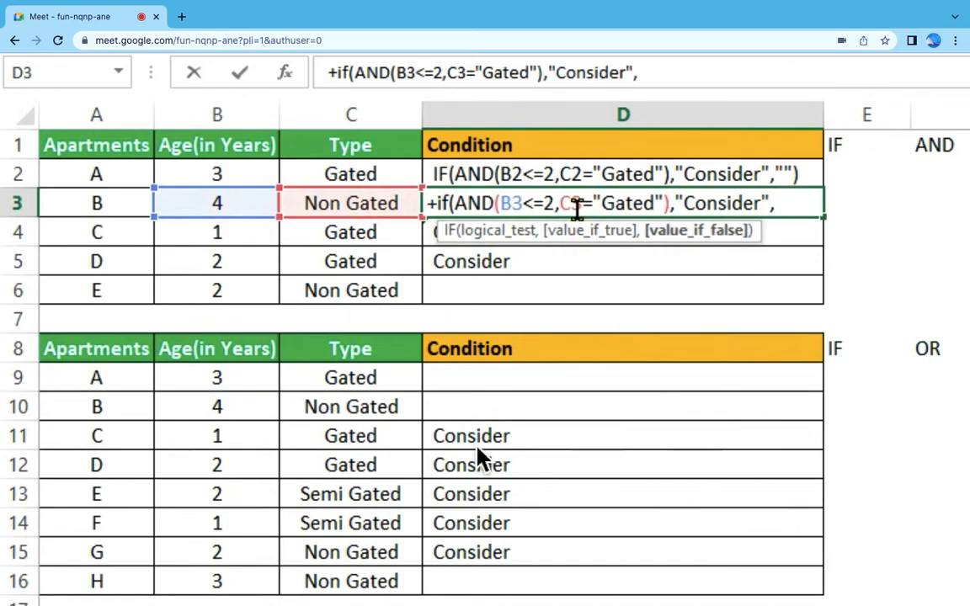
type("\"No")
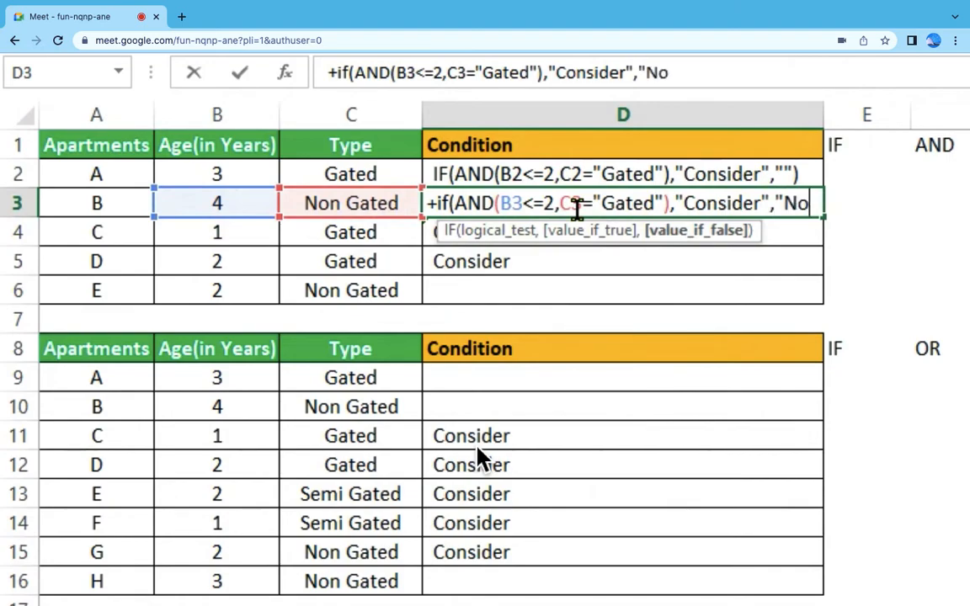
type("t C.")
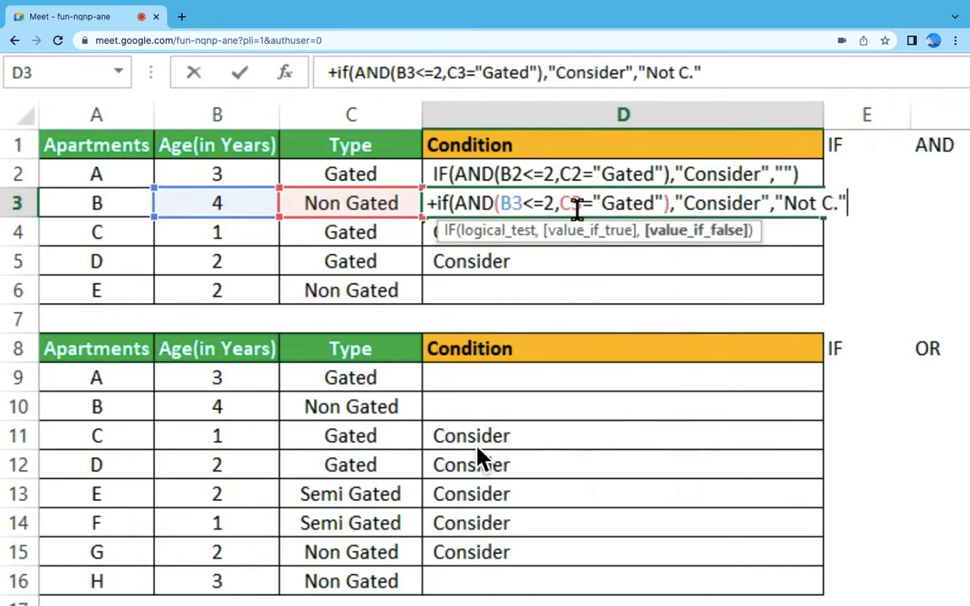
type(")")
key("Return")
Step: Copy the IF AND formula from D3 to all Condition cells in D2:D6
left_click(576, 209)
key("ctrl+c")
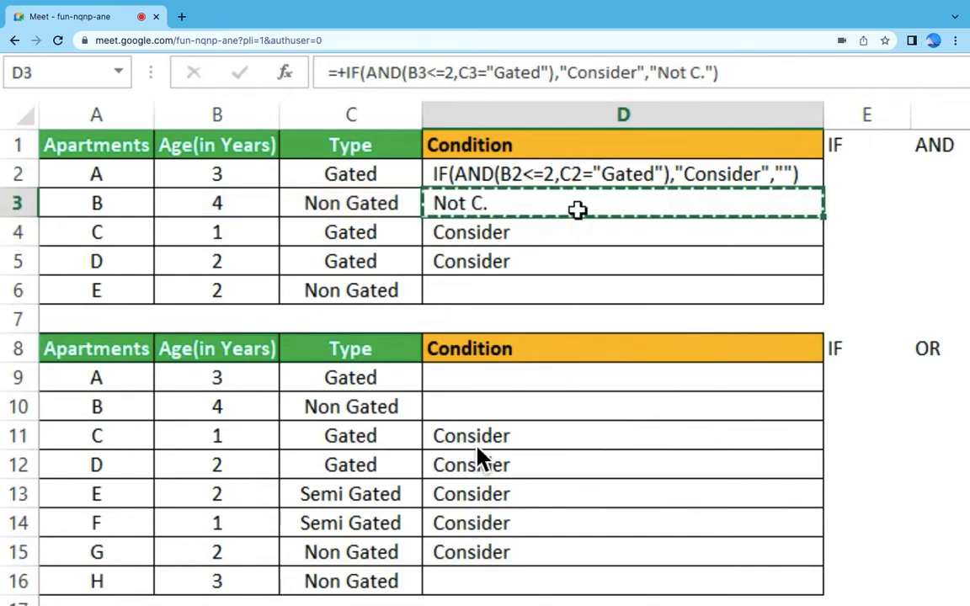
key("Up")
key("shift+Down")
key("shift+Down")
key("shift+Down")
key("shift+Down")
key("ctrl+v")
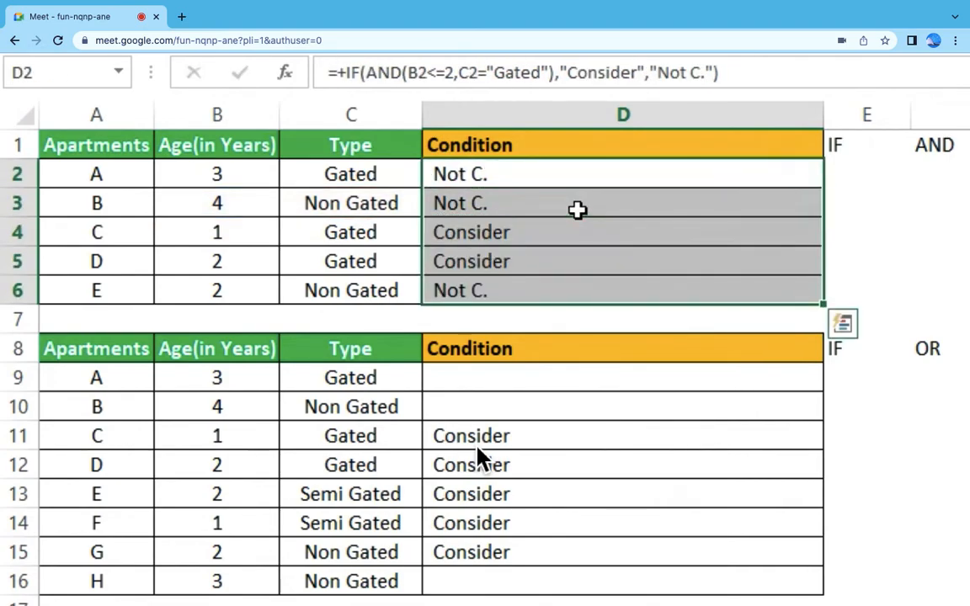
Step: Check the Condition results in D2:D6 against the apartments' ages and types in rows 2 to 6
left_click(621, 294)
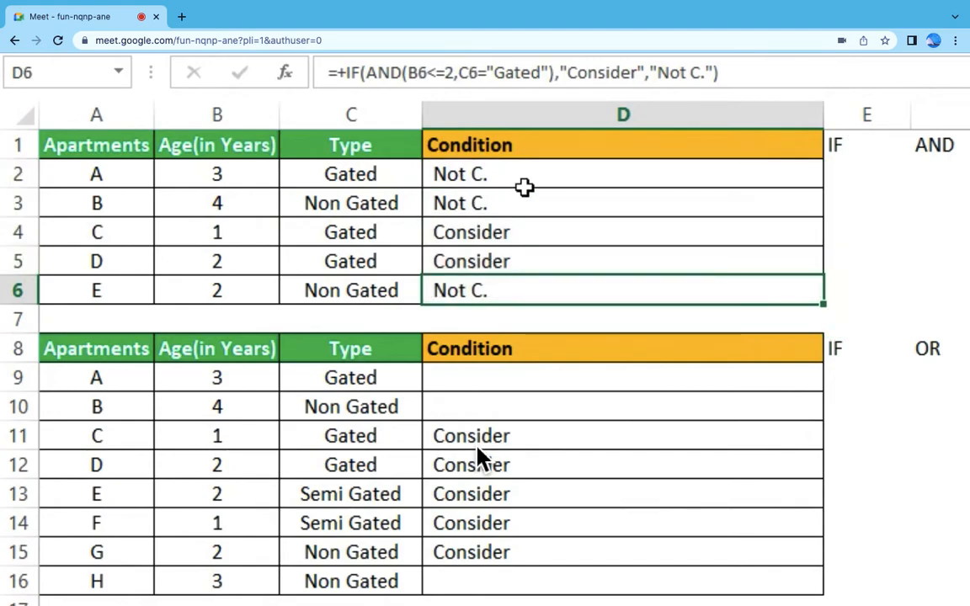
left_click_drag(525, 177, 509, 262)
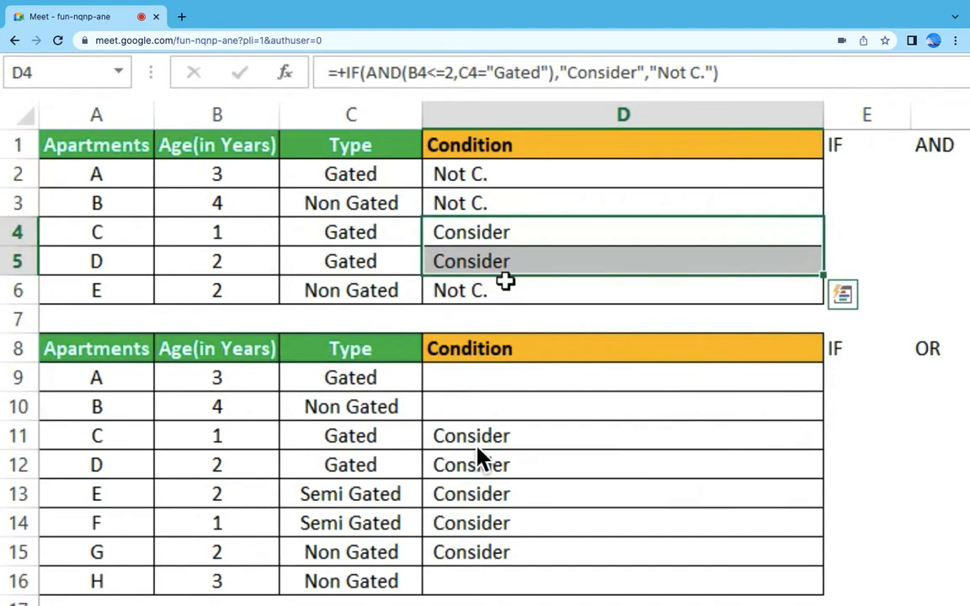
left_click(505, 283)
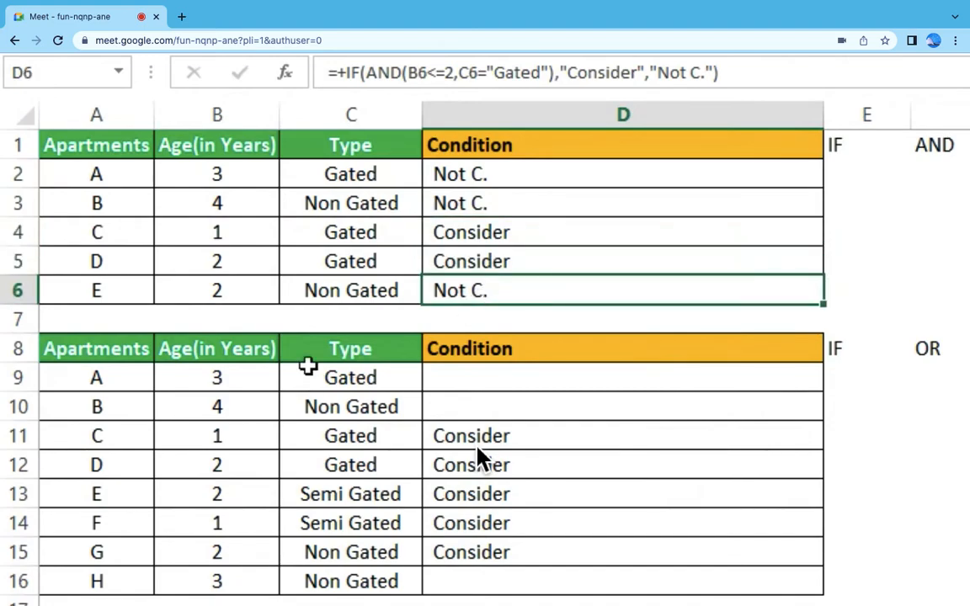
left_click(357, 294)
left_click(375, 205, "ctrl")
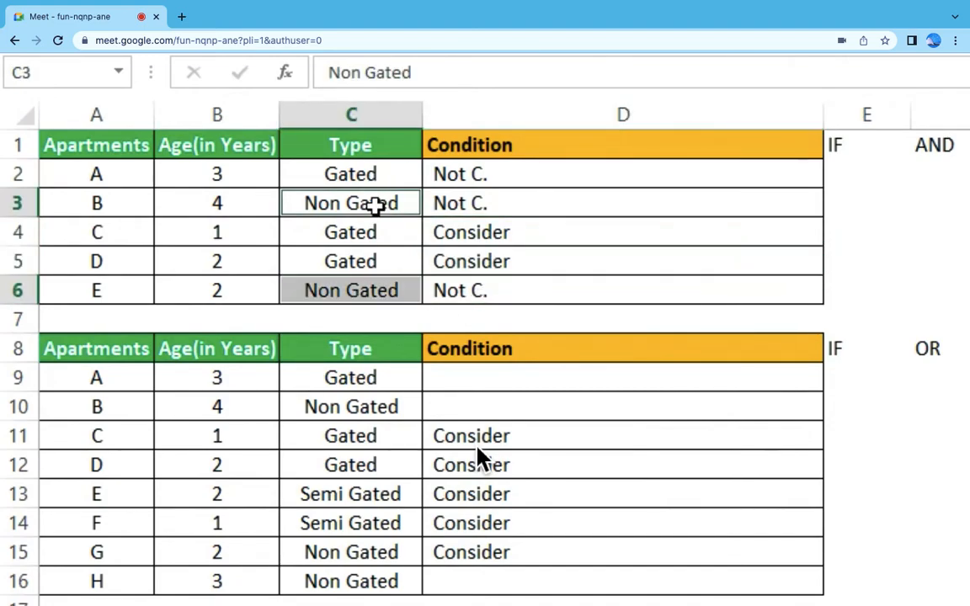
left_click(379, 259)
left_click(379, 223)
left_click(385, 178)
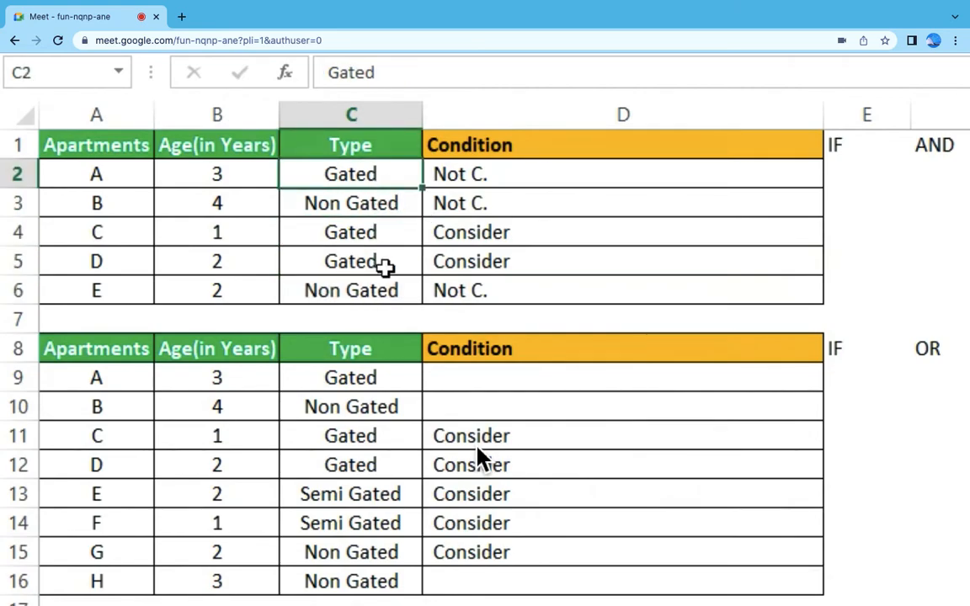
left_click(223, 173)
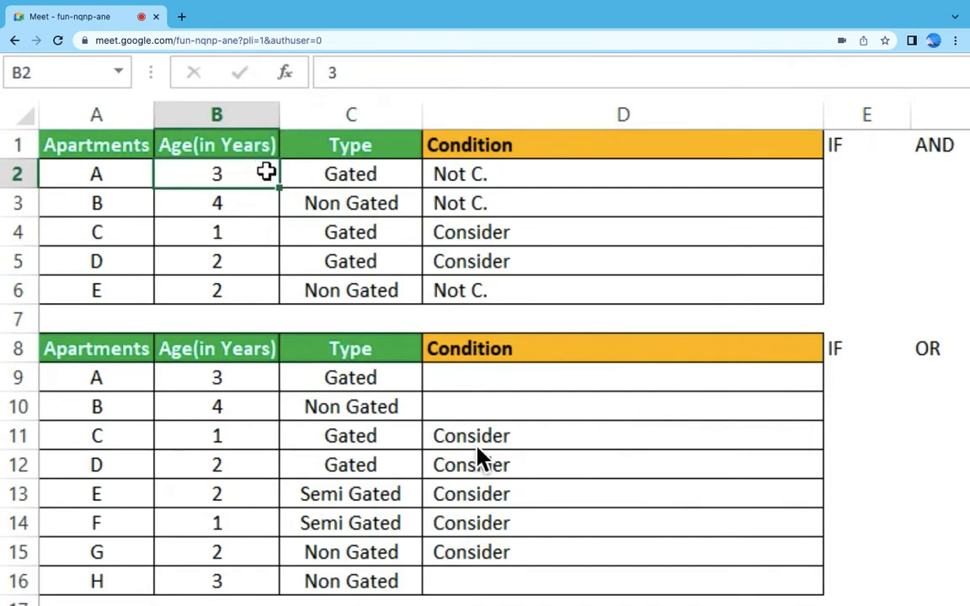
left_click_drag(497, 172, 509, 290)
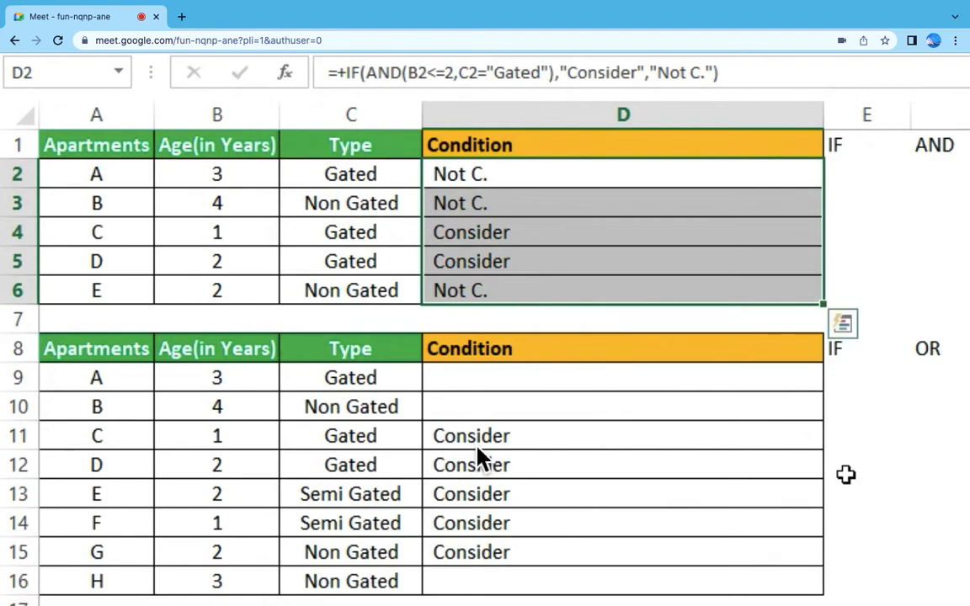
Step: Show the IF OR formula in D9 of the second table as plain text by removing its leading equals sign
left_click(849, 364)
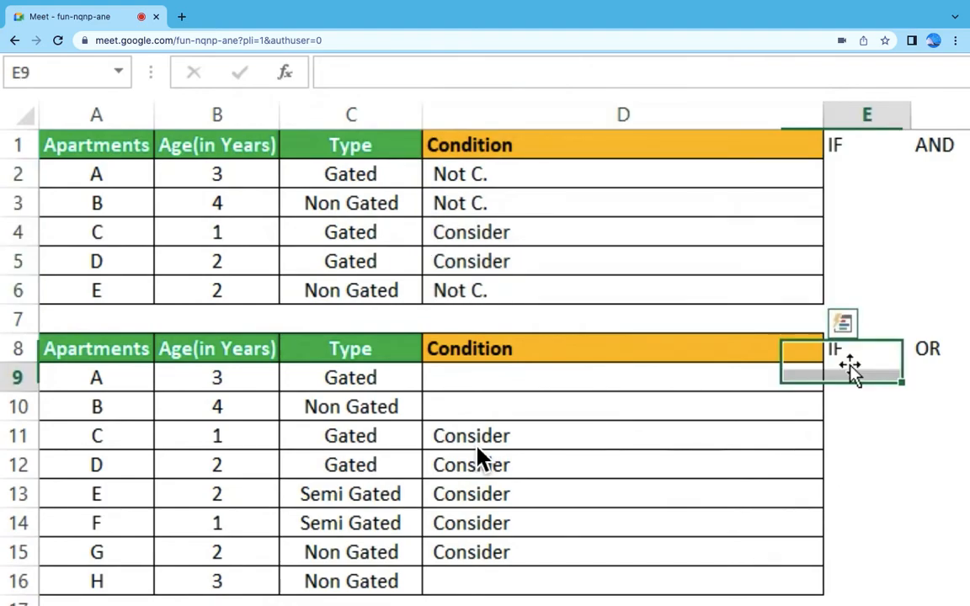
left_click(936, 352)
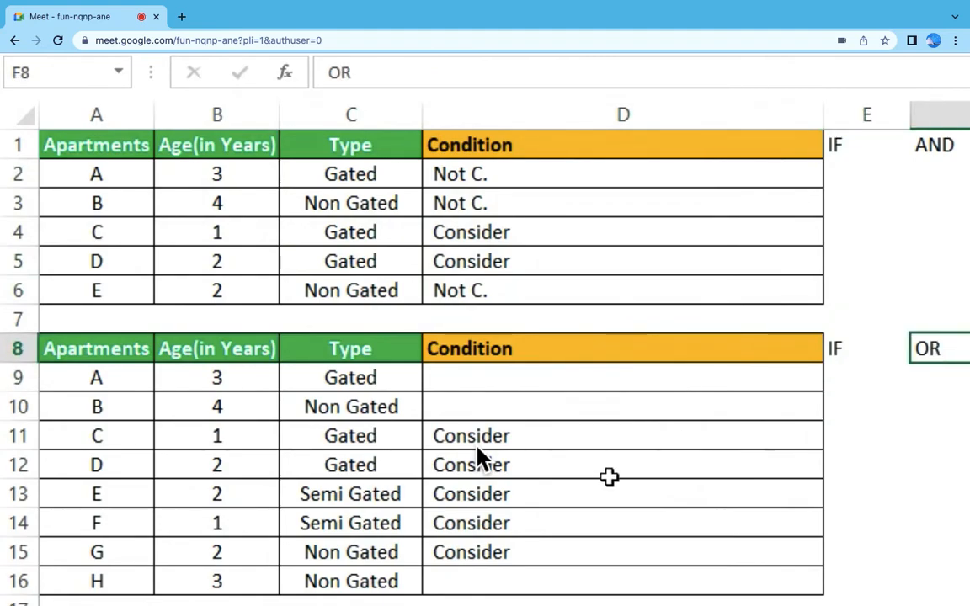
left_click(556, 386)
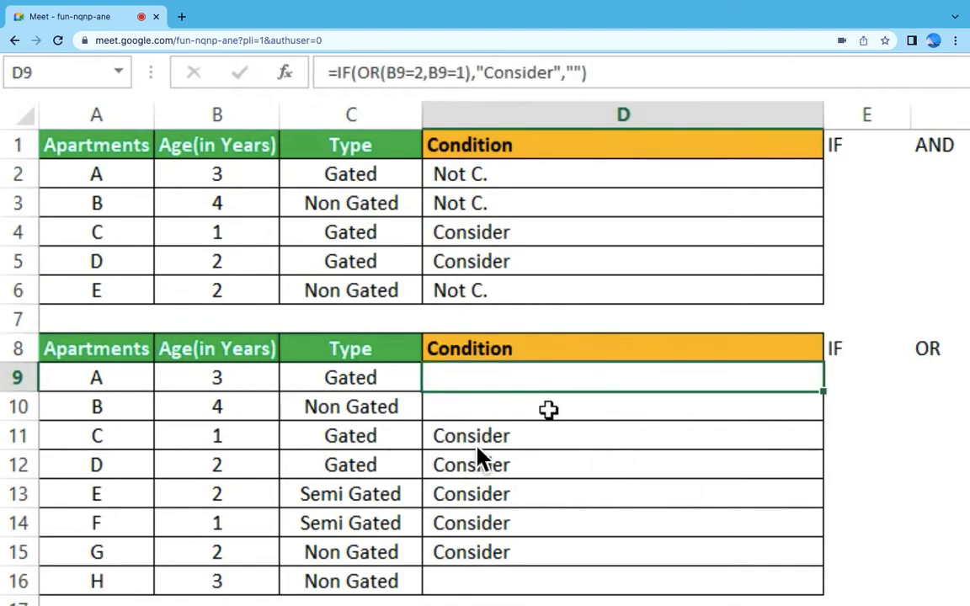
key("F2")
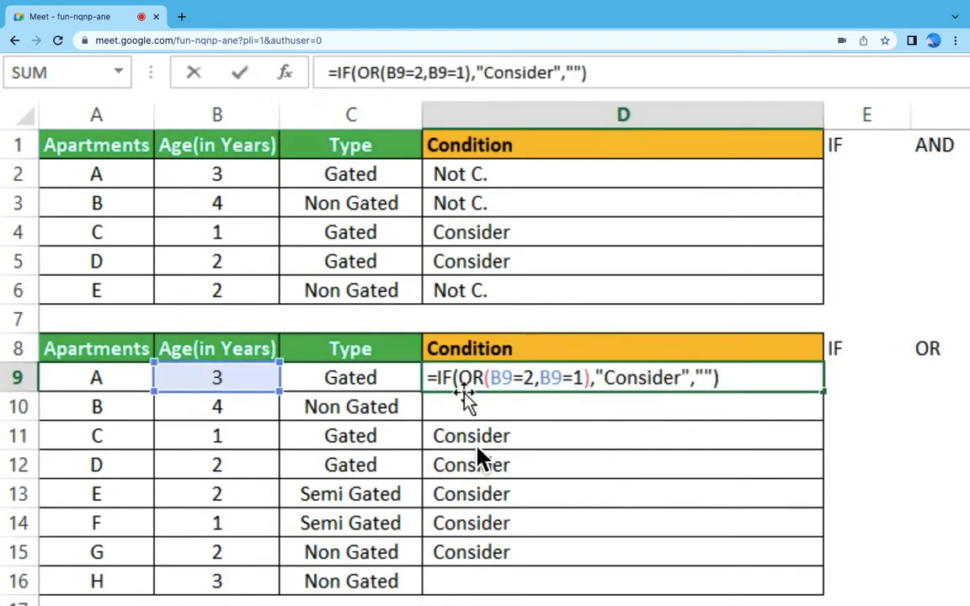
left_click(438, 380)
key("Home")
key("Delete")
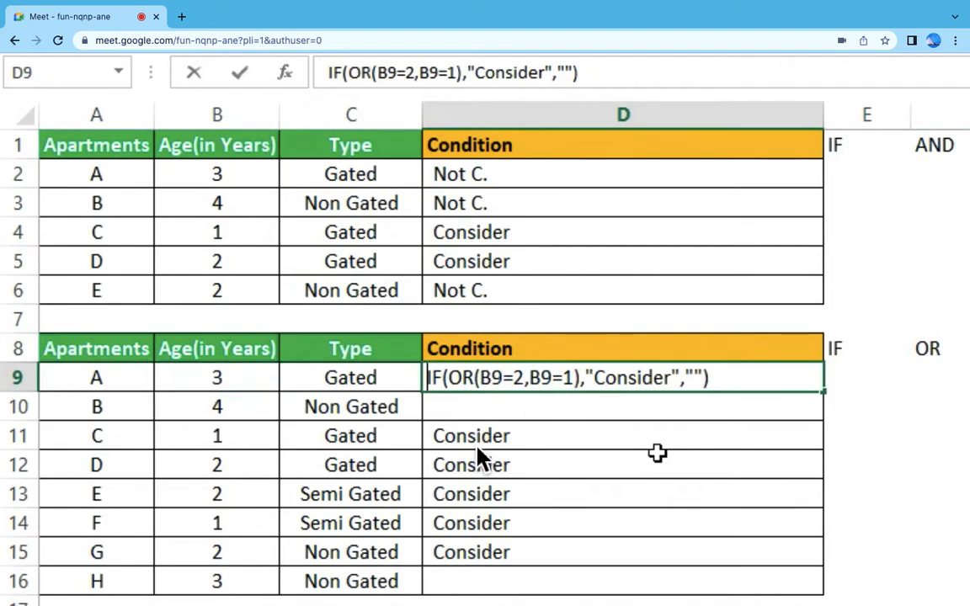
key("Return")
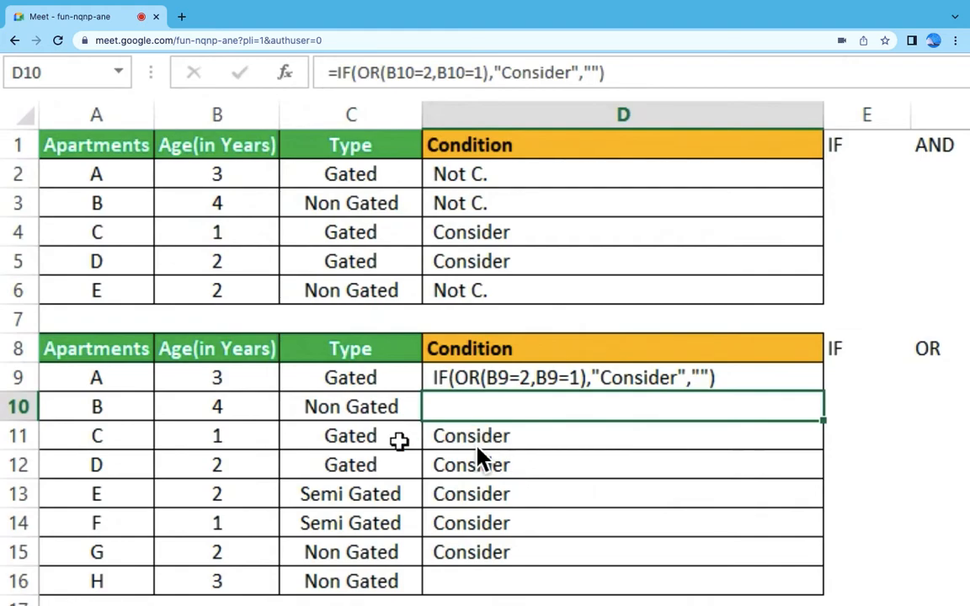
left_click(246, 379)
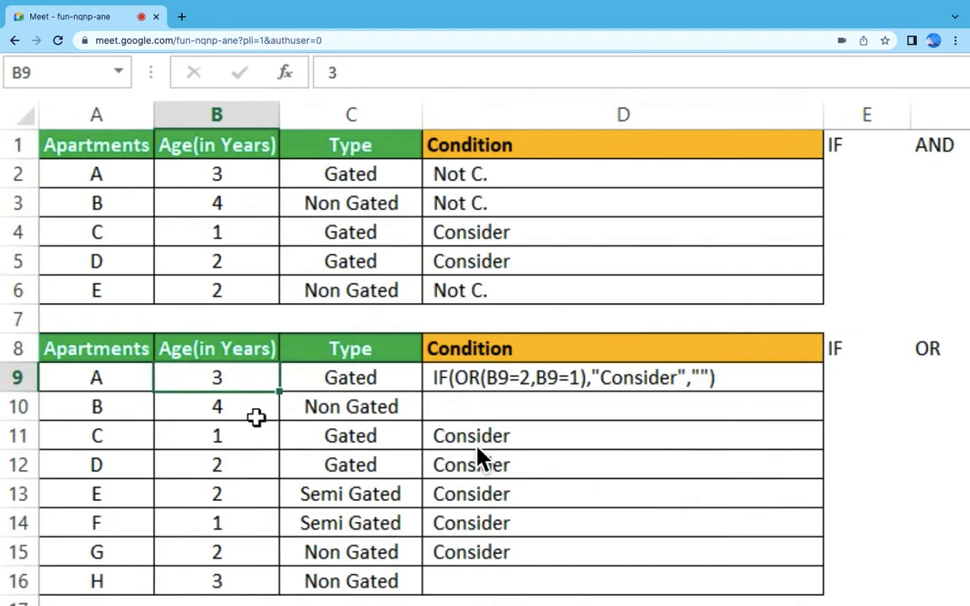
Step: Begin a formula in D10 of the second table with an OR test nested inside IF
left_click_drag(380, 370, 397, 582)
left_click(465, 378)
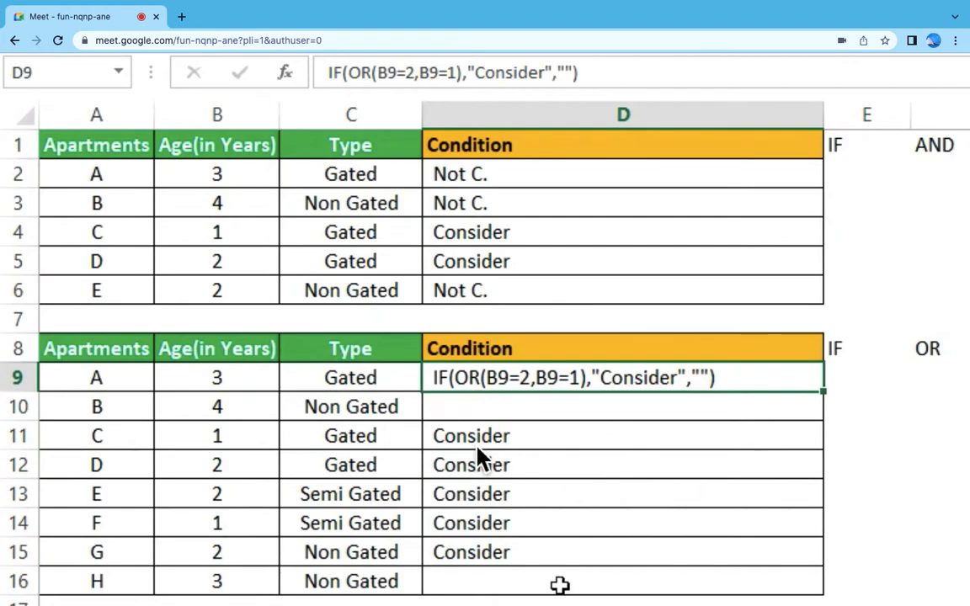
left_click(480, 410)
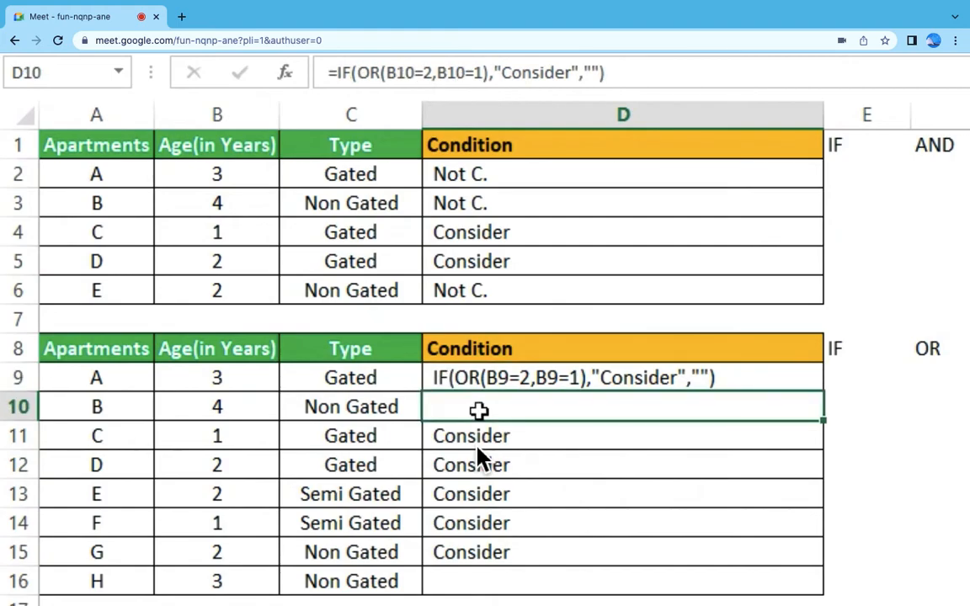
type("+")
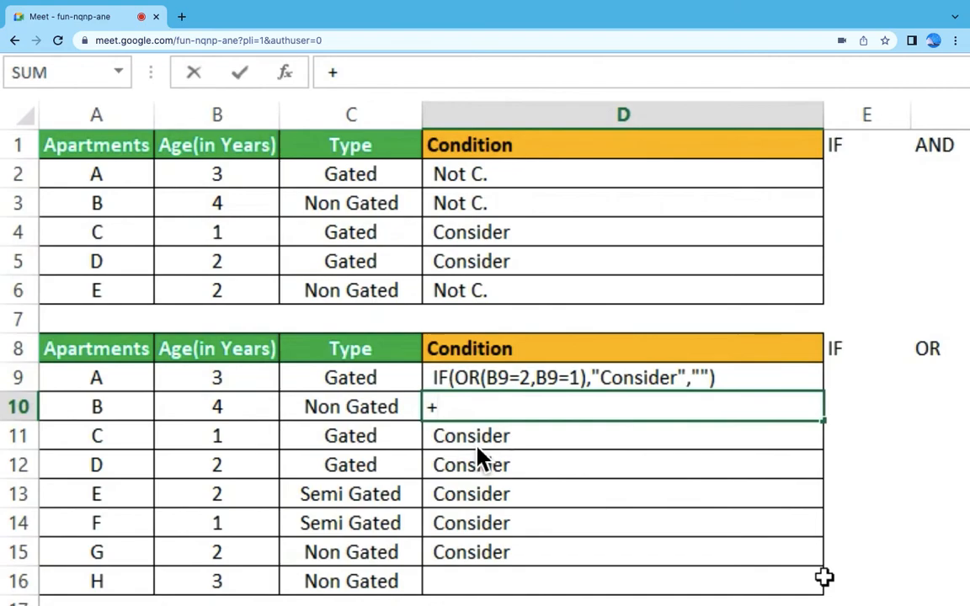
type("if)")
key("BackSpace")
type("(")
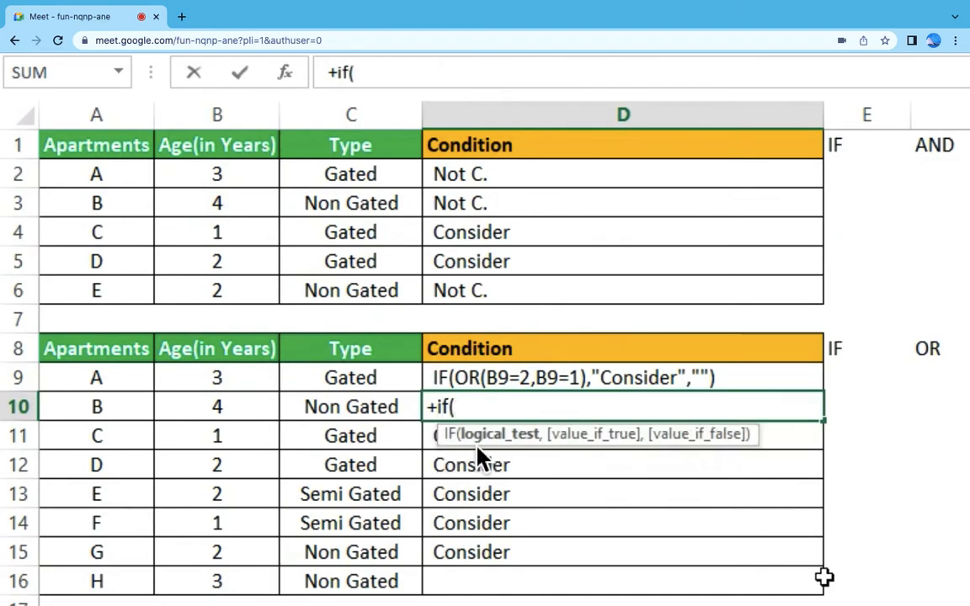
type("or")
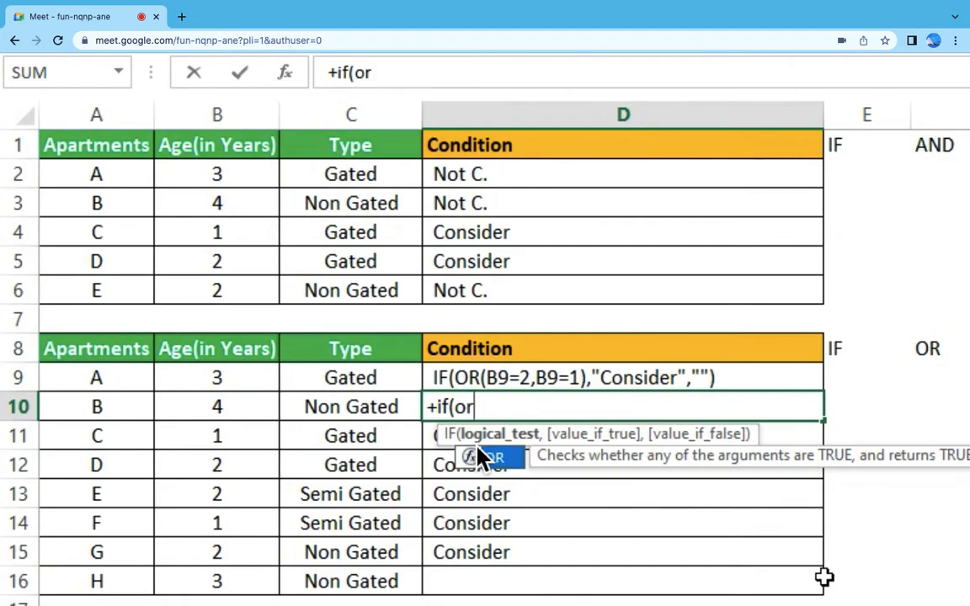
type("(")
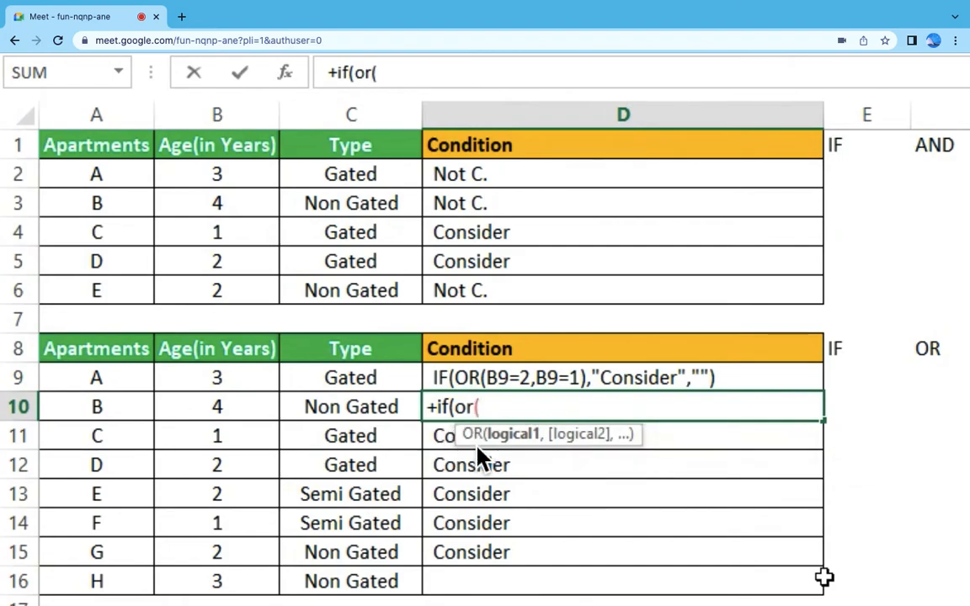
Step: Fill the OR test in D10 with the conditions B10=1 and B10=2
left_click(226, 408)
type("=1,")
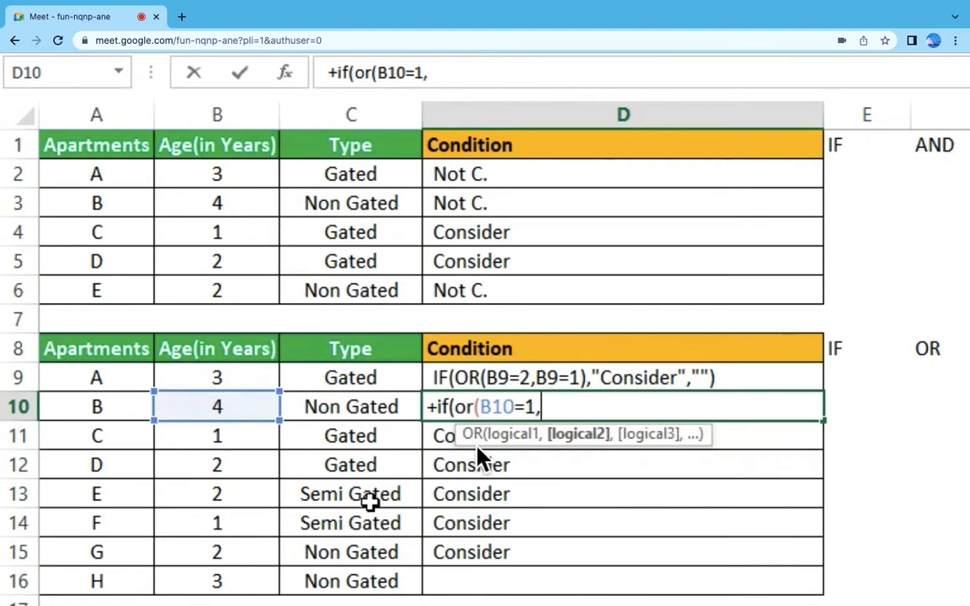
left_click(240, 408)
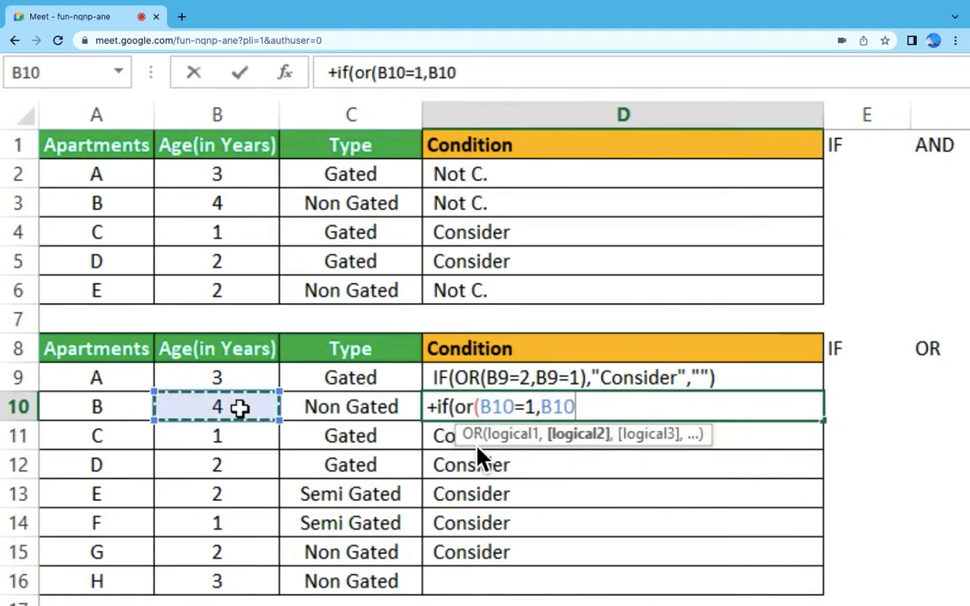
type("+")
type("2")
key("BackSpace")
key("BackSpace")
type("=2")
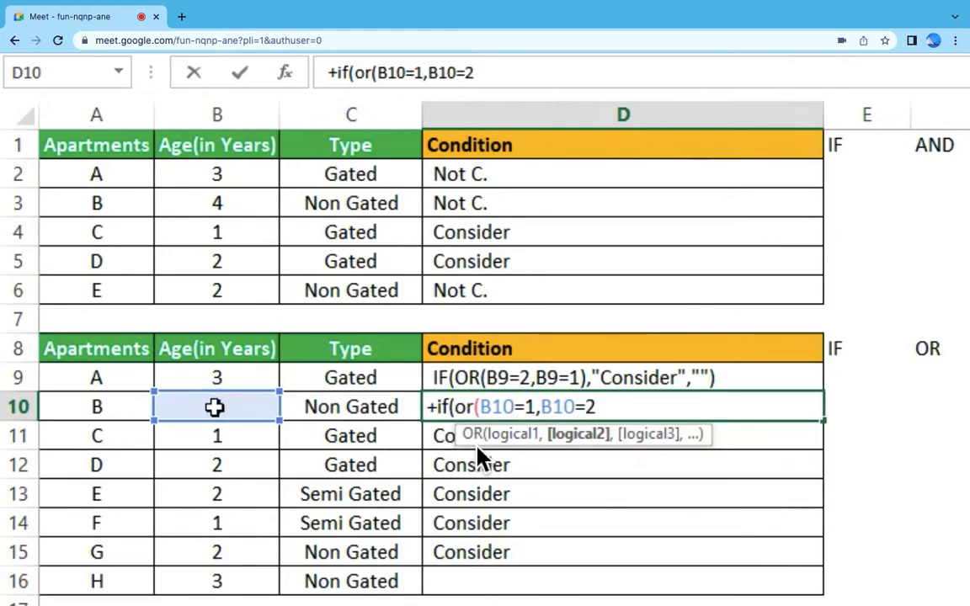
type("),")
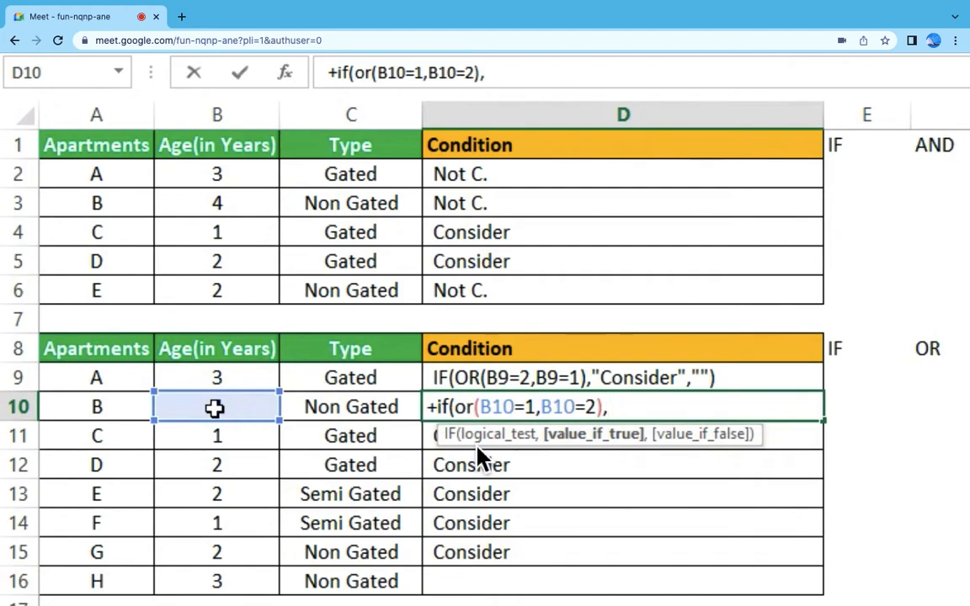
Step: Complete the D10 formula so it returns "OK" when true and "Not OK" when false
type("\"OK\",")
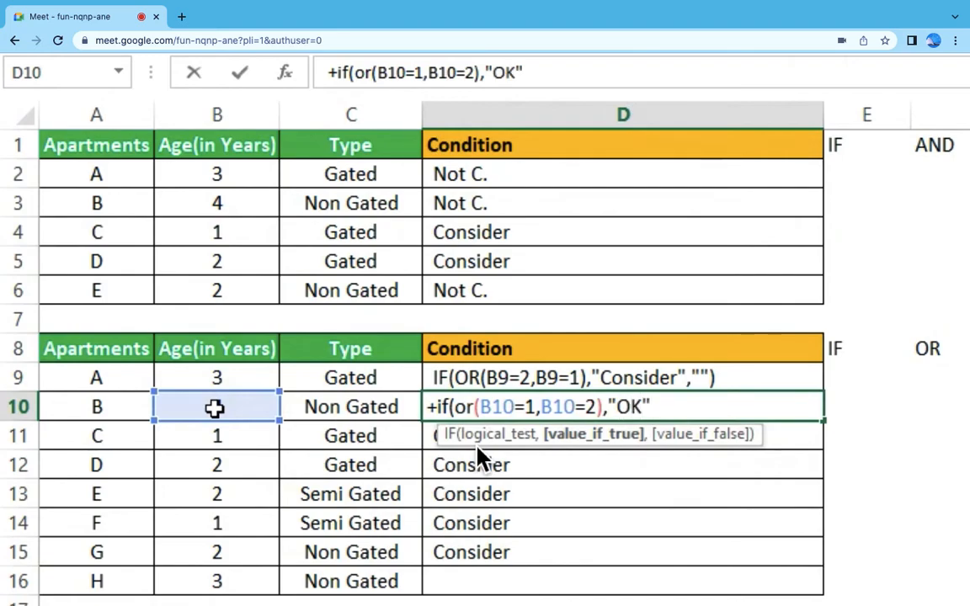
type("\"N")
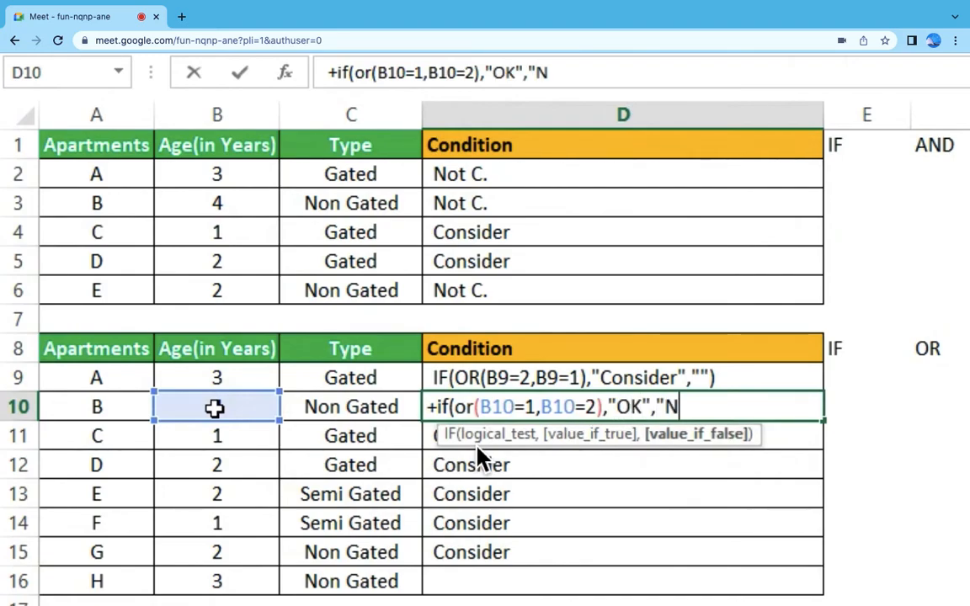
type("ot OK")
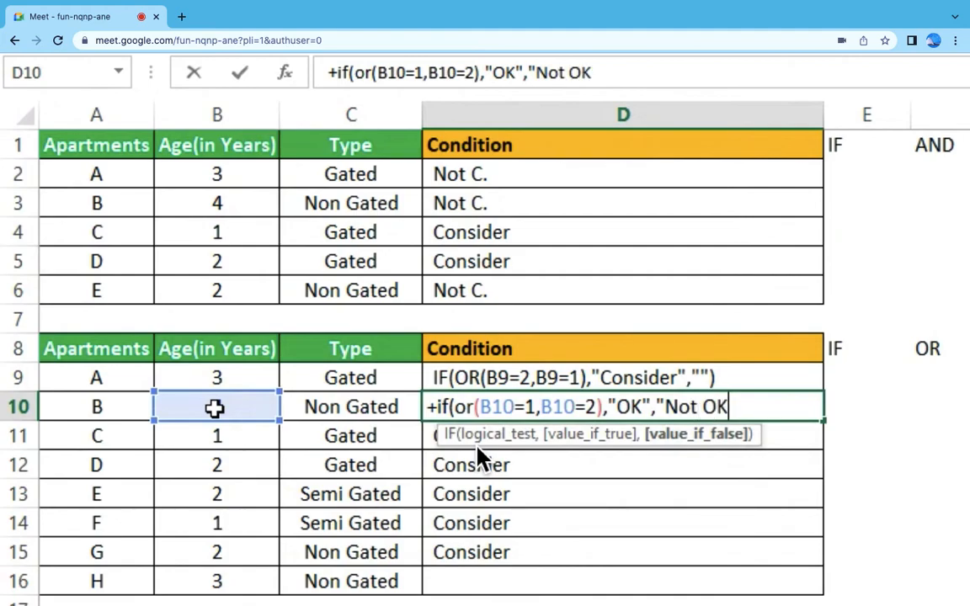
type("\")")
key("Return")
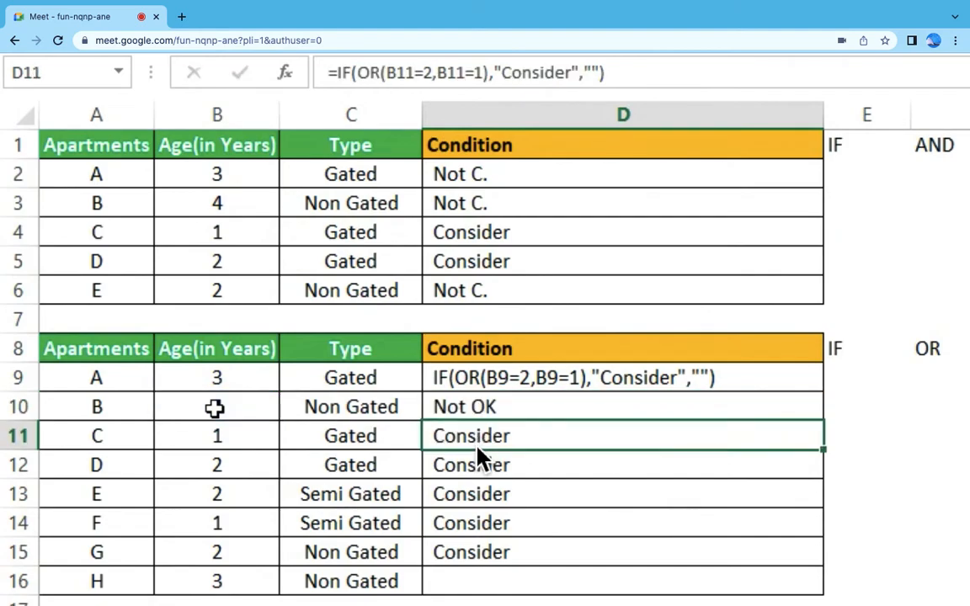
Step: Copy the IF OR formula from D10 to all Condition cells in D9:D16
key("Up")
key("ctrl+c")
key("Up")
key("shift+Down")
key("shift+Down")
key("shift+Down")
key("shift+Down")
key("shift+Down")
key("shift+Down")
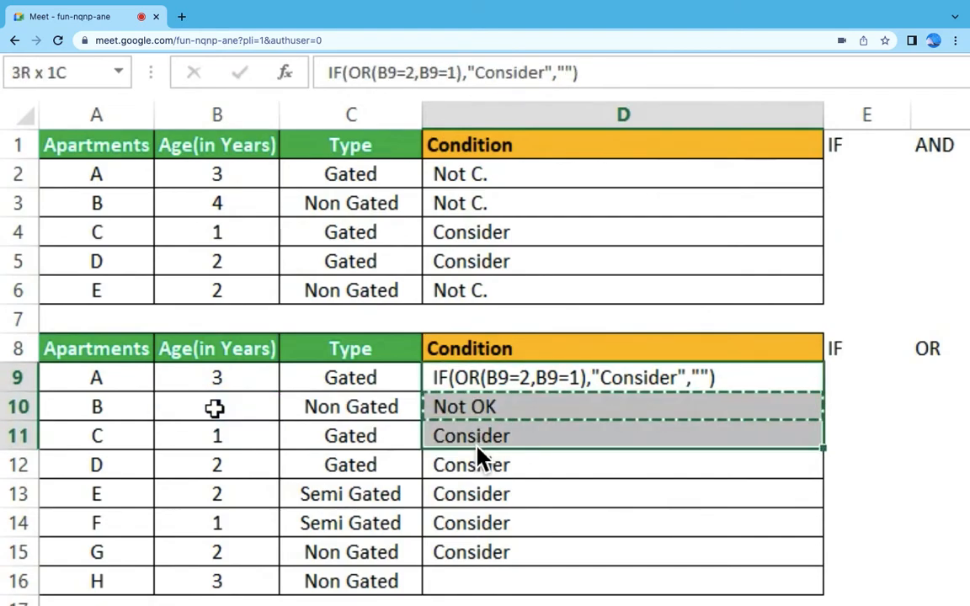
key("shift+Down")
key("ctrl+v")
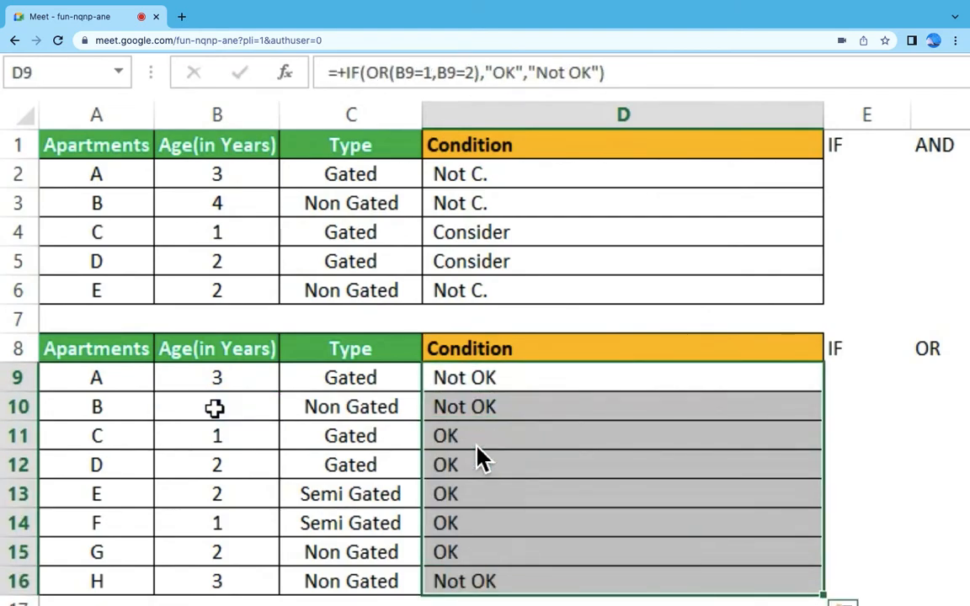
Step: Check the Condition results in D9:D16 against the apartments' ages in B9:B16
left_click(643, 432)
left_click_drag(259, 379, 259, 402)
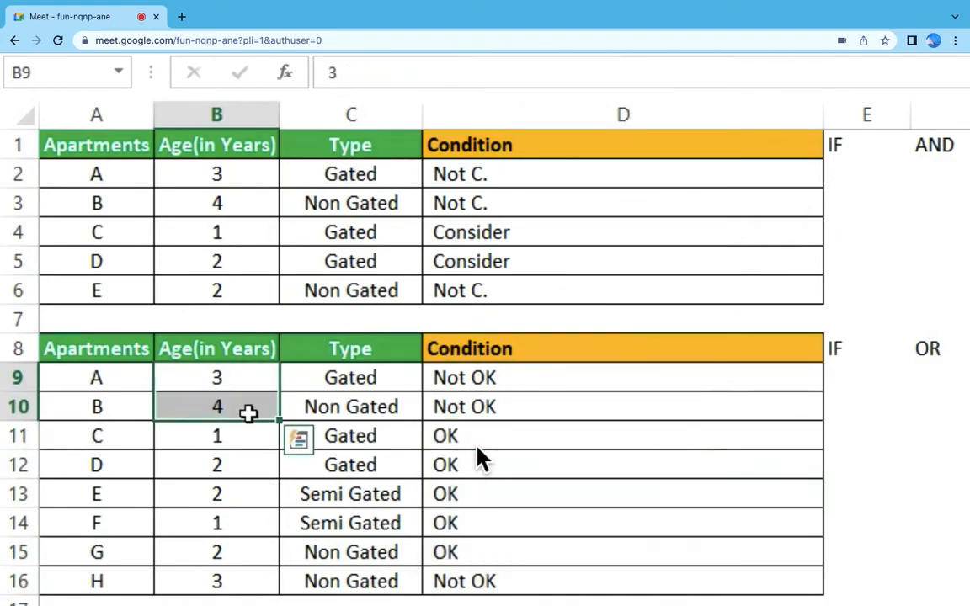
left_click(227, 577, "ctrl")
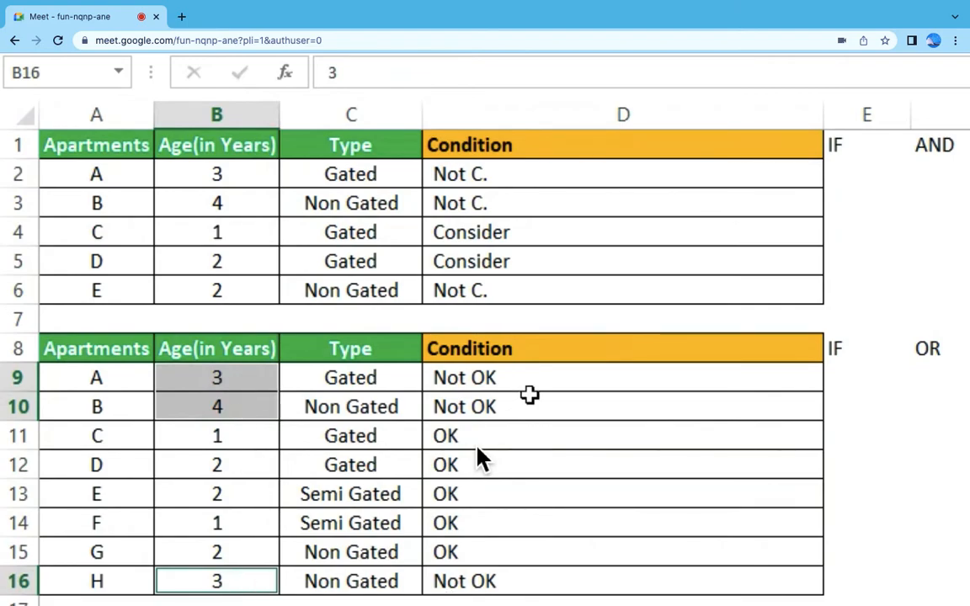
left_click(246, 446)
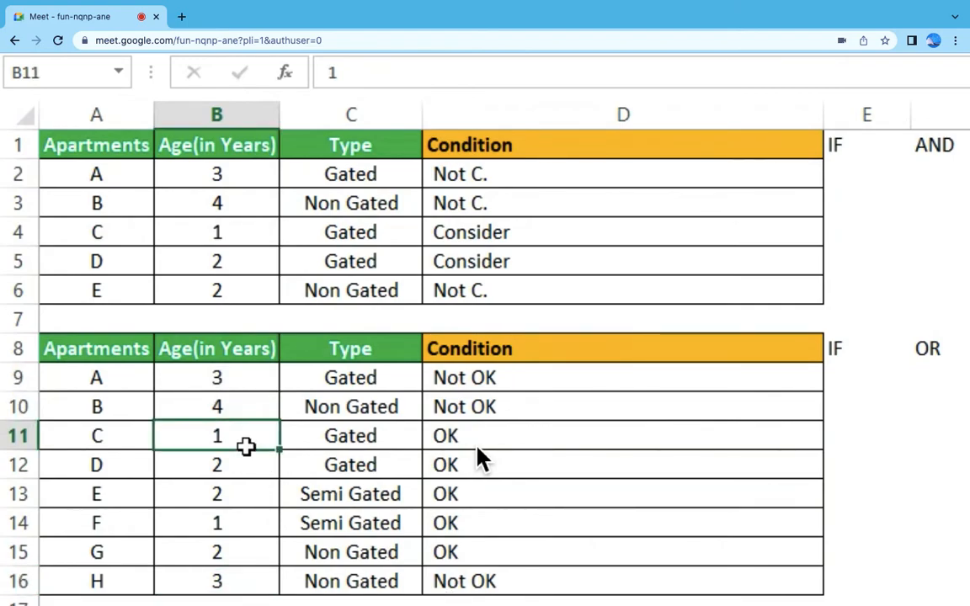
left_click(246, 463)
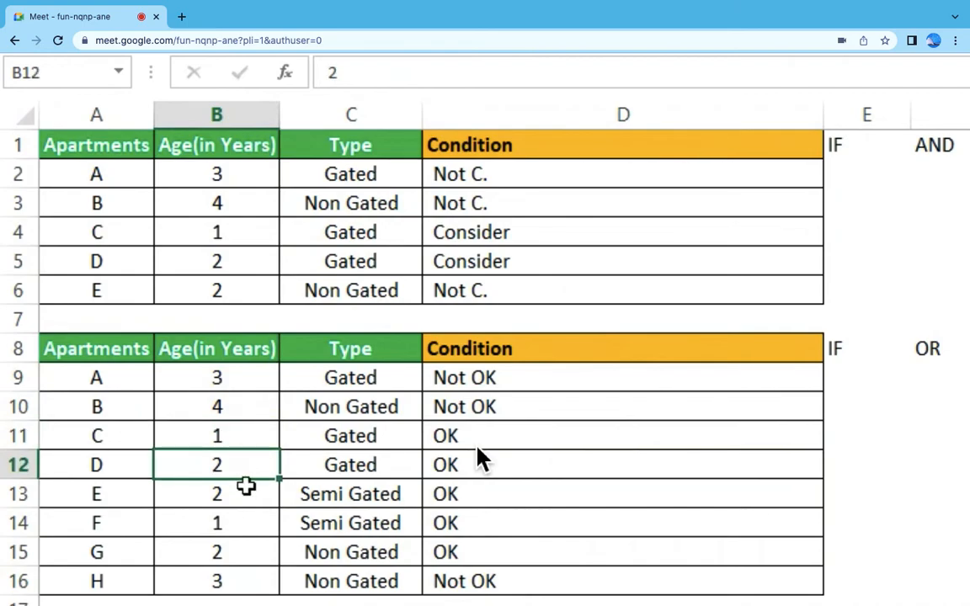
left_click(246, 487)
left_click_drag(253, 543, 253, 461)
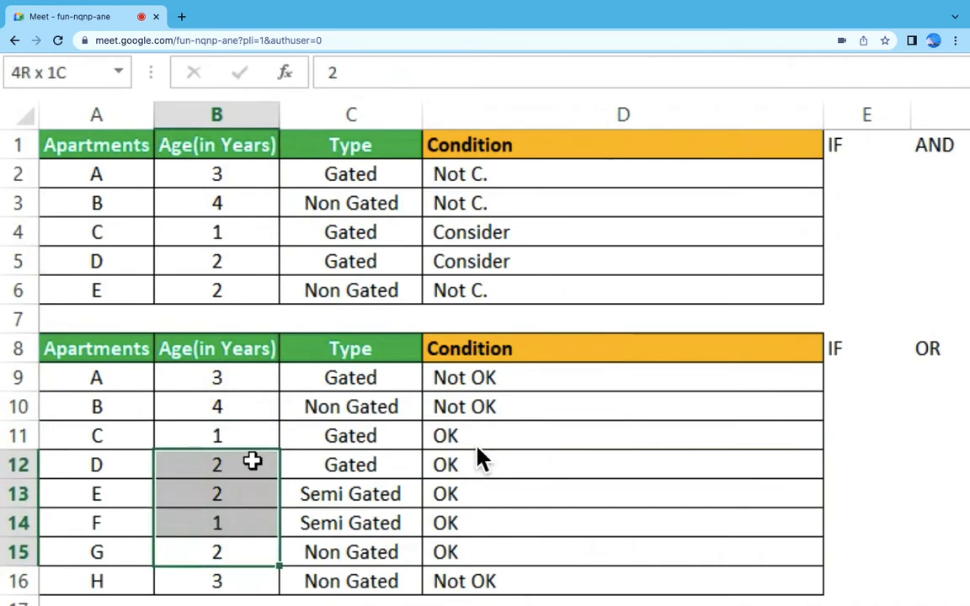
left_click_drag(446, 436, 497, 547)
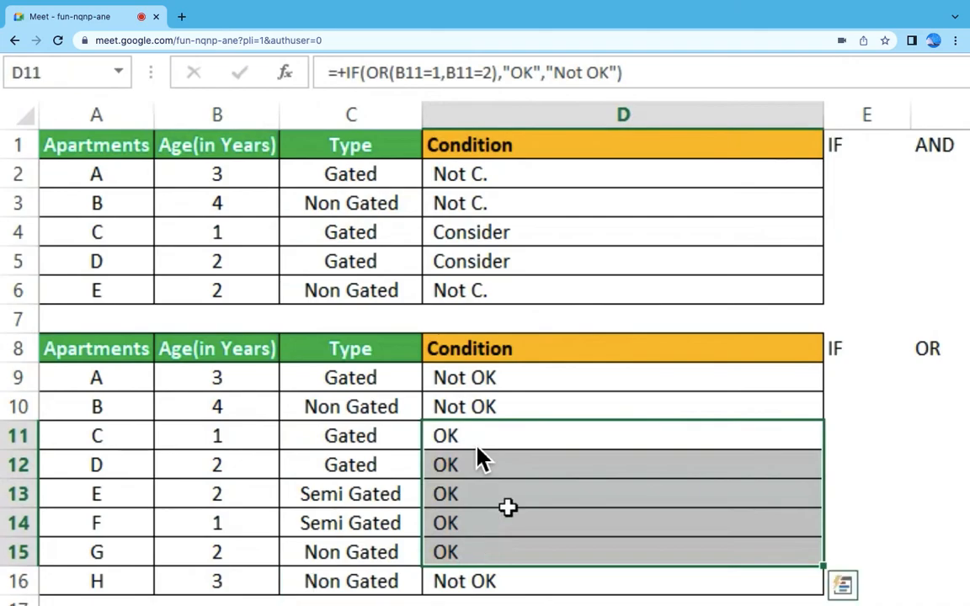
Step: Begin a formula in D20 of the third table with an AND test nested inside IF
scroll(477, 457, "down", 2)
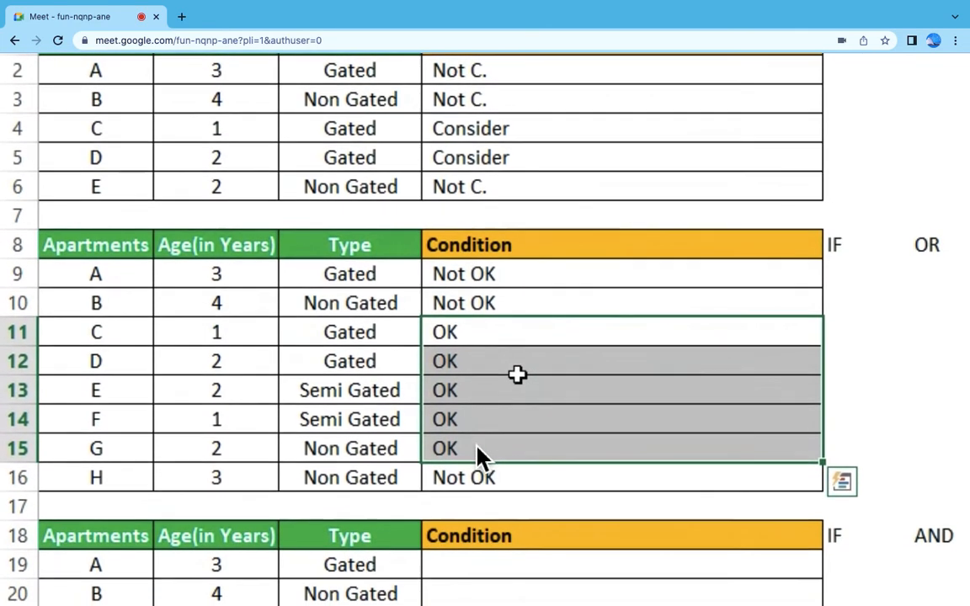
scroll(476, 455, "down", 2)
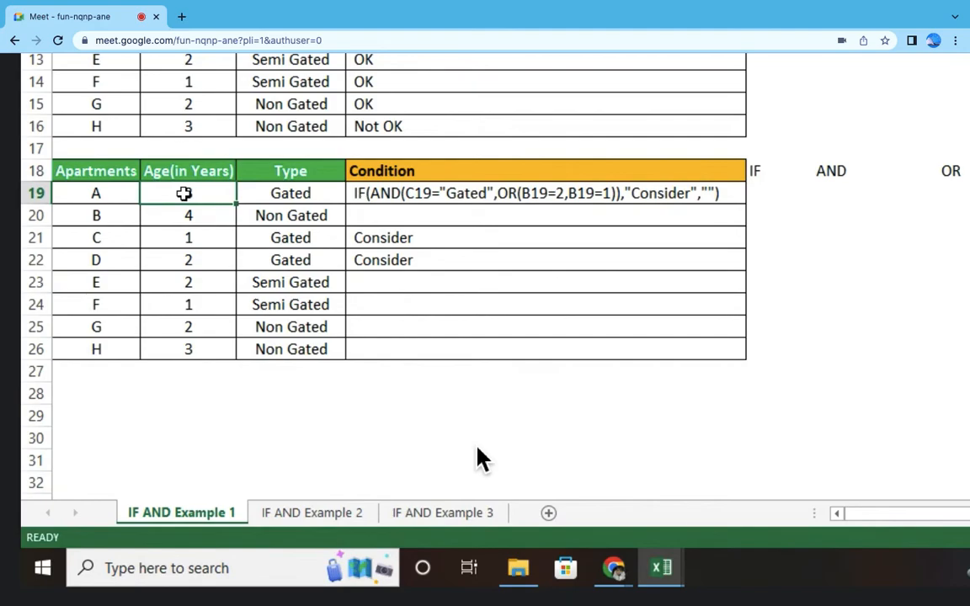
left_click(379, 212)
type("+if")
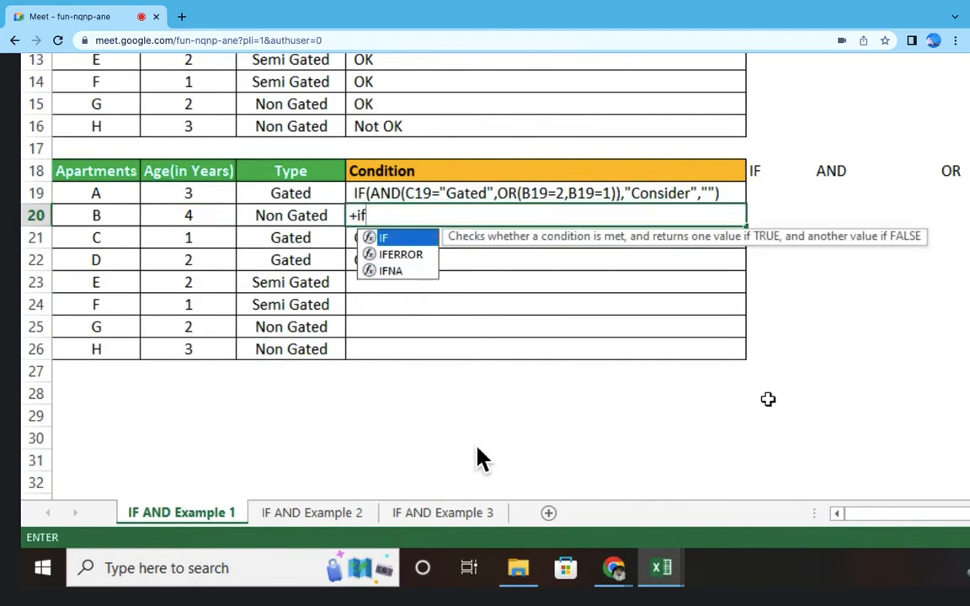
type("(")
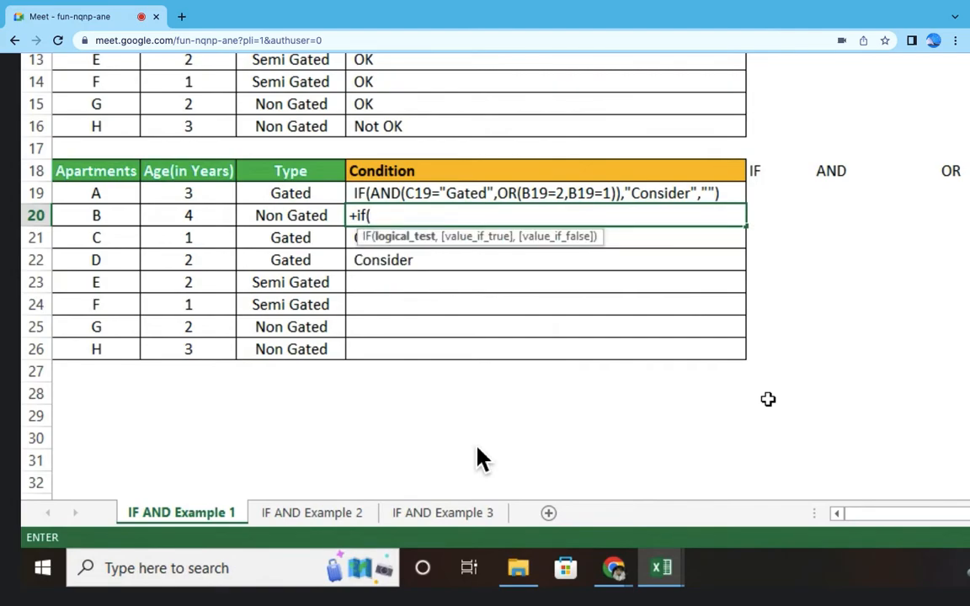
type("and")
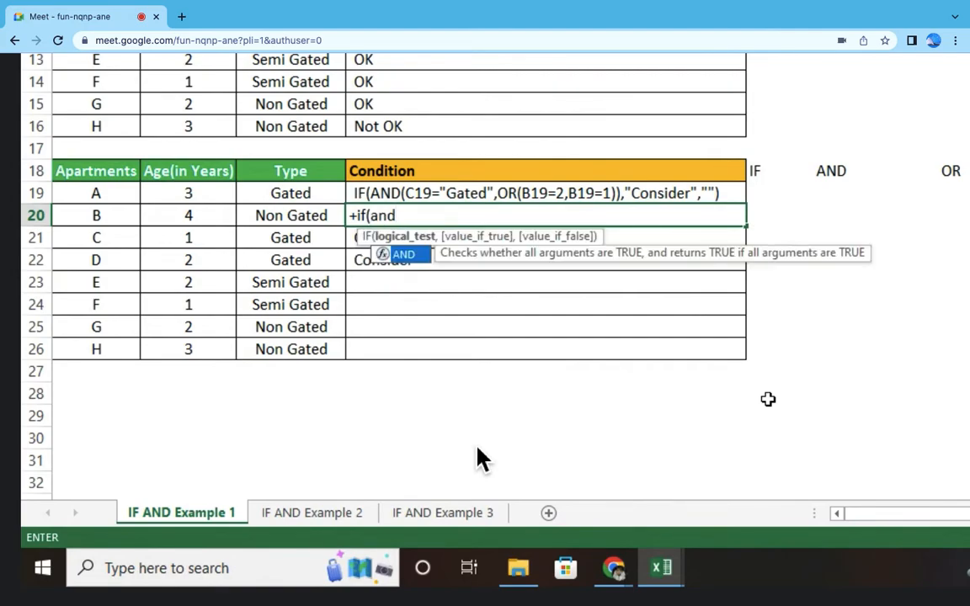
type("(")
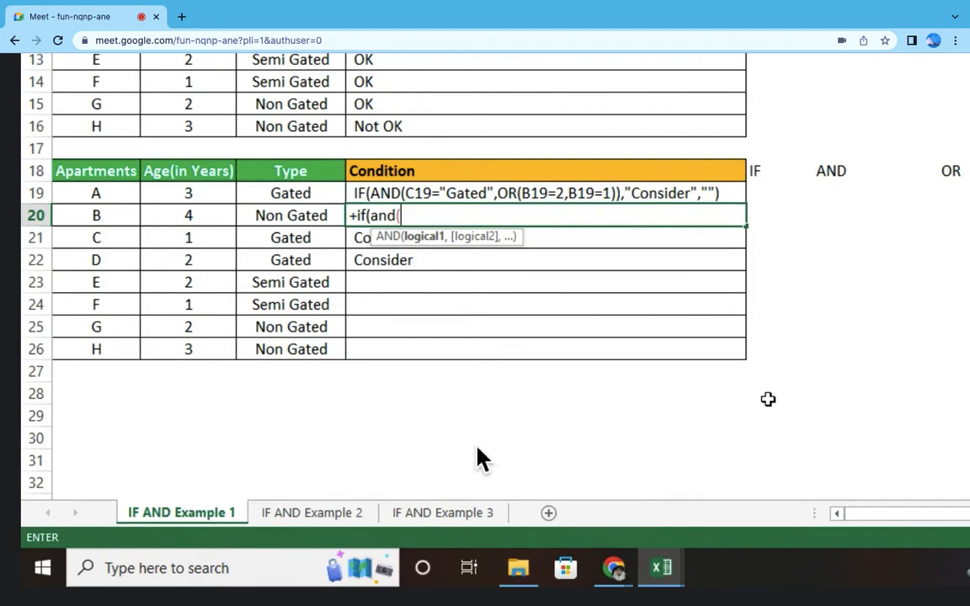
Step: Enter C20+"Gated" as the first argument of the AND test in D20
left_click(320, 219)
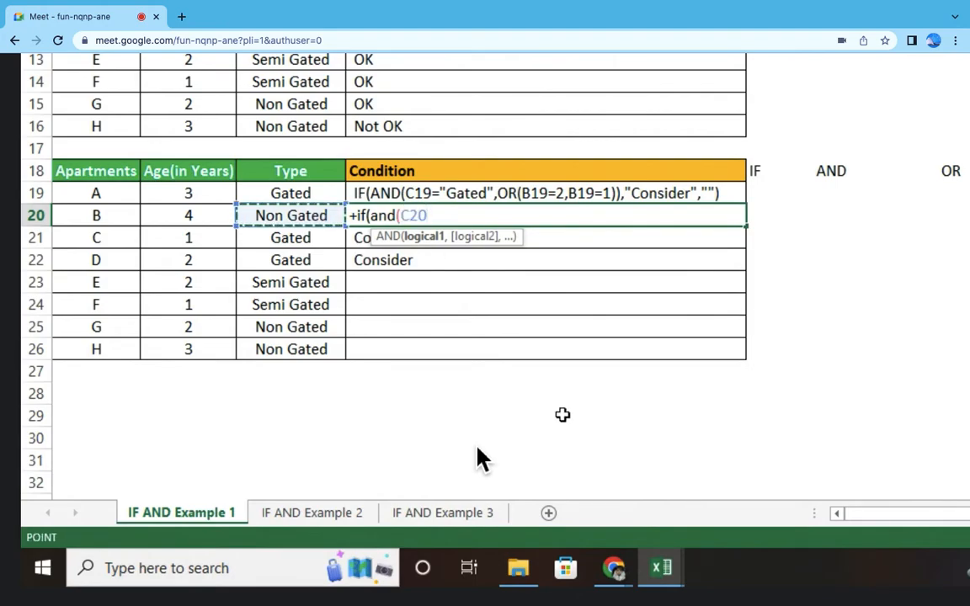
type("+")
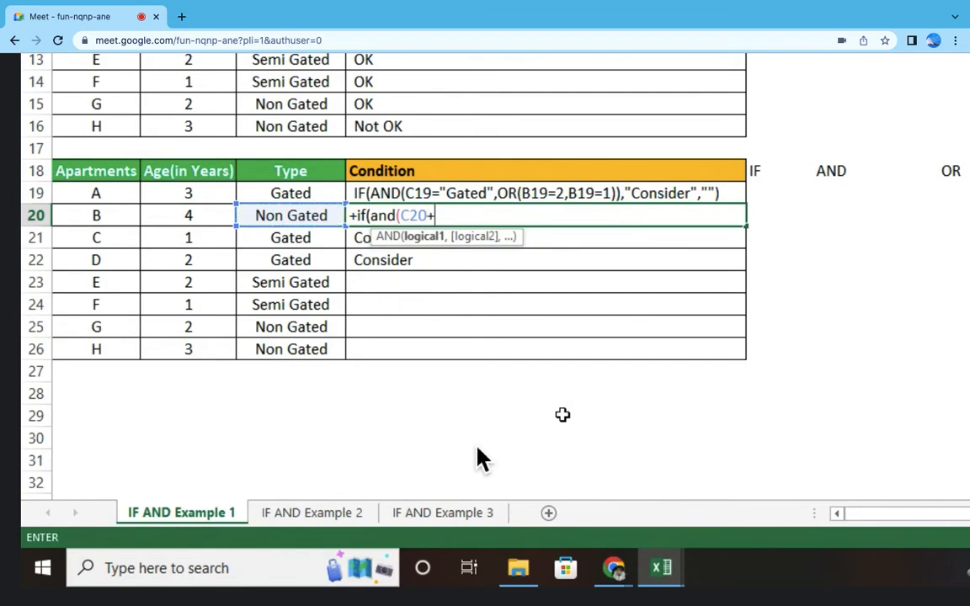
type("\"Gat")
type("ed\"")
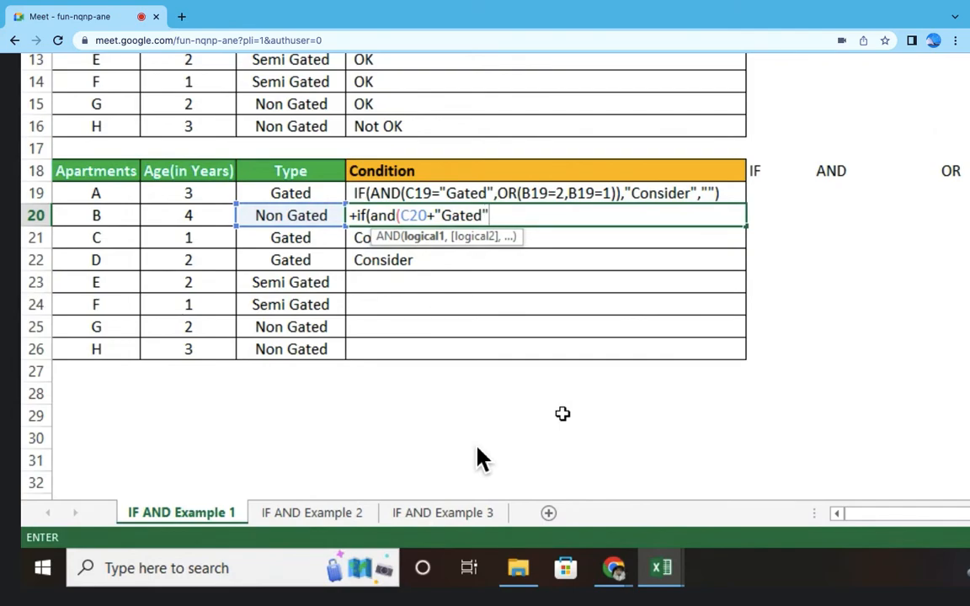
type(",")
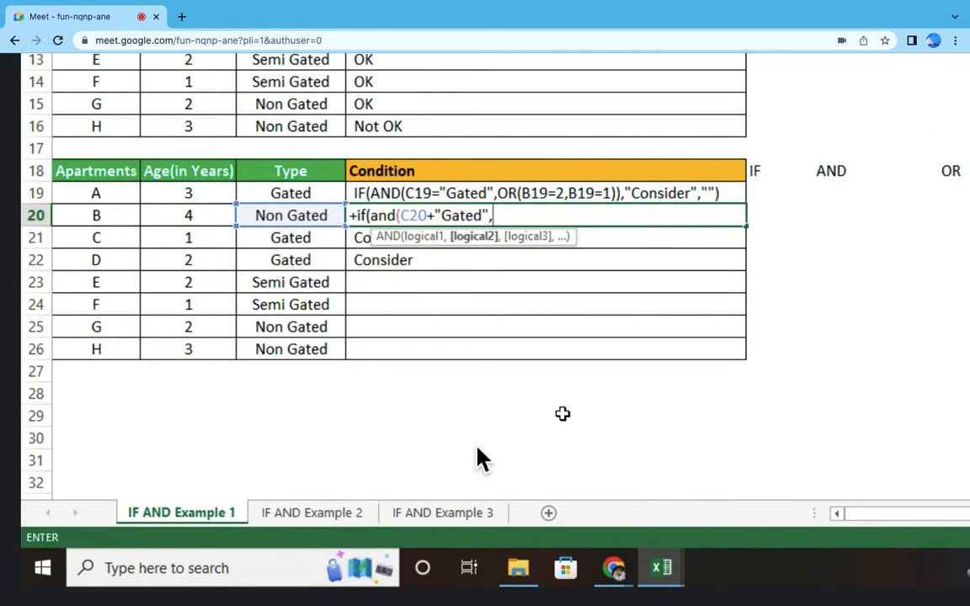
type("OR")
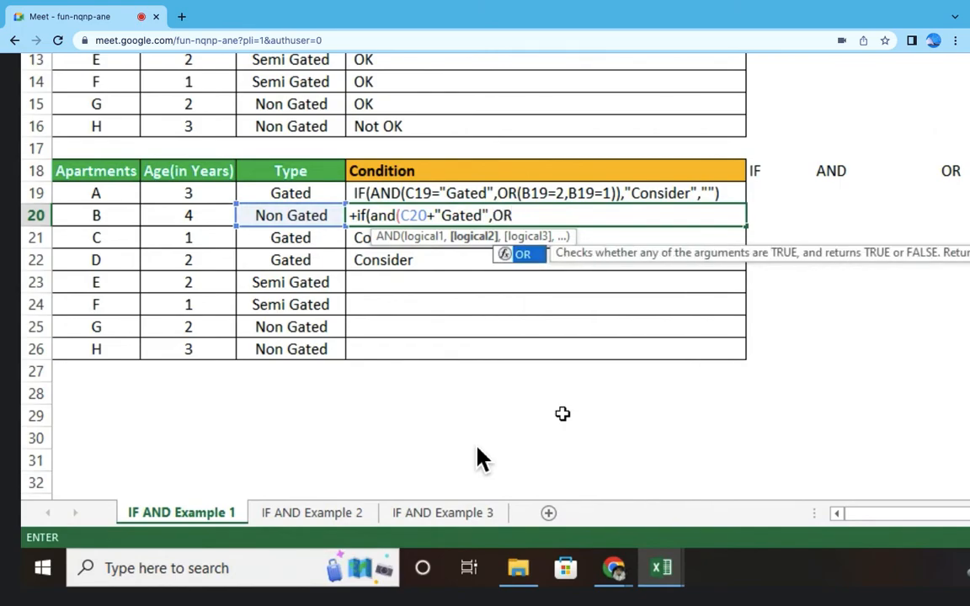
type("(")
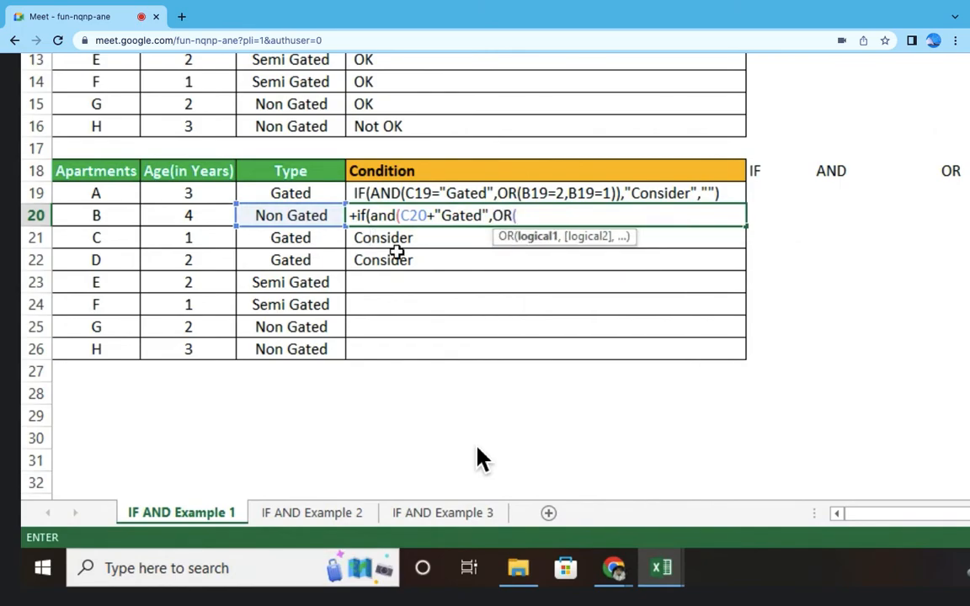
Step: Add OR(B20=1,B20=2) as the second argument of the AND test in D20 and close the AND
left_click(191, 216)
type("=")
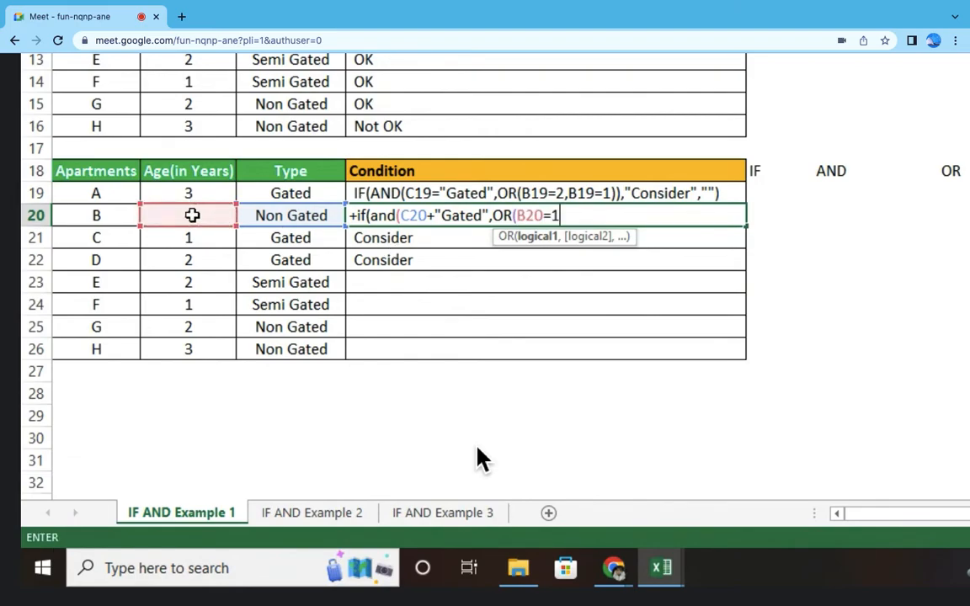
type("1,")
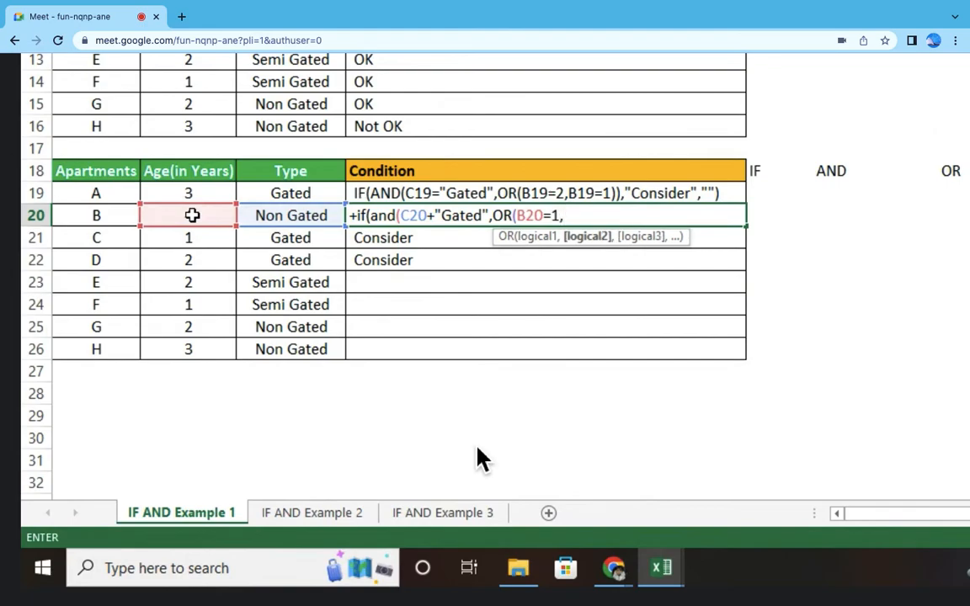
left_click(192, 215)
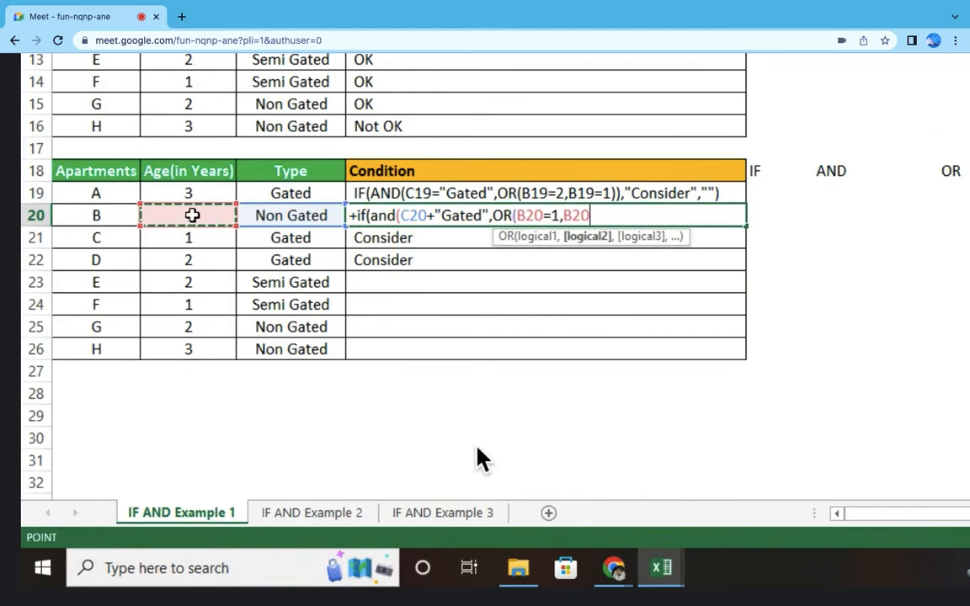
type("=")
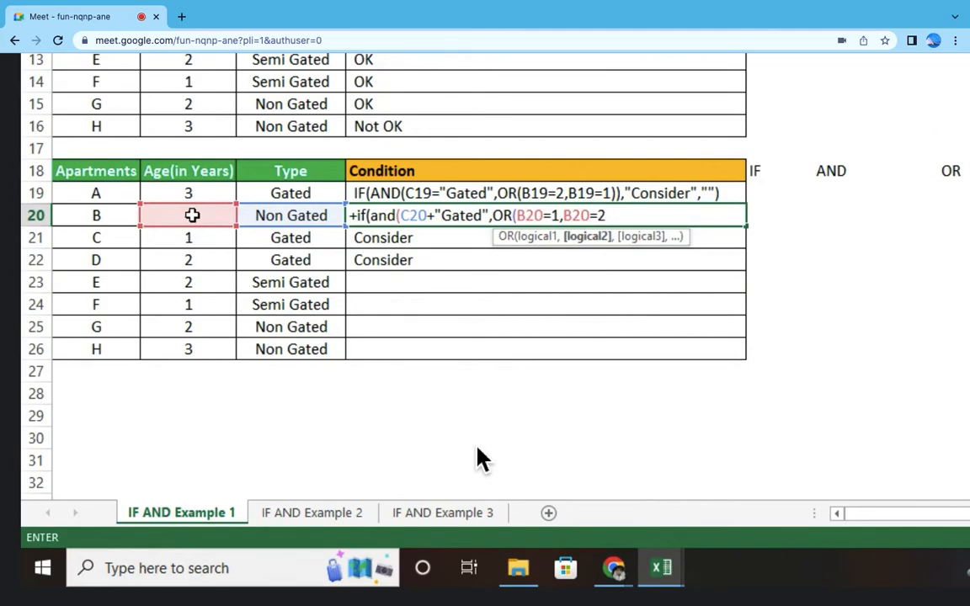
type("2)),")
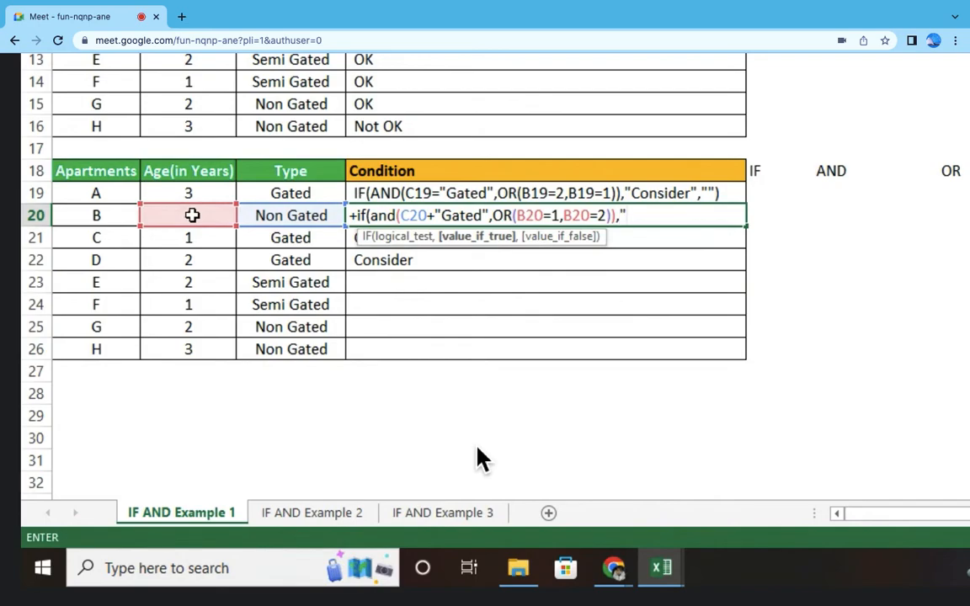
Step: Finish the IF formula in D20 with "Selected" as the true value and an empty text as the false value
type("\"Selected\",")
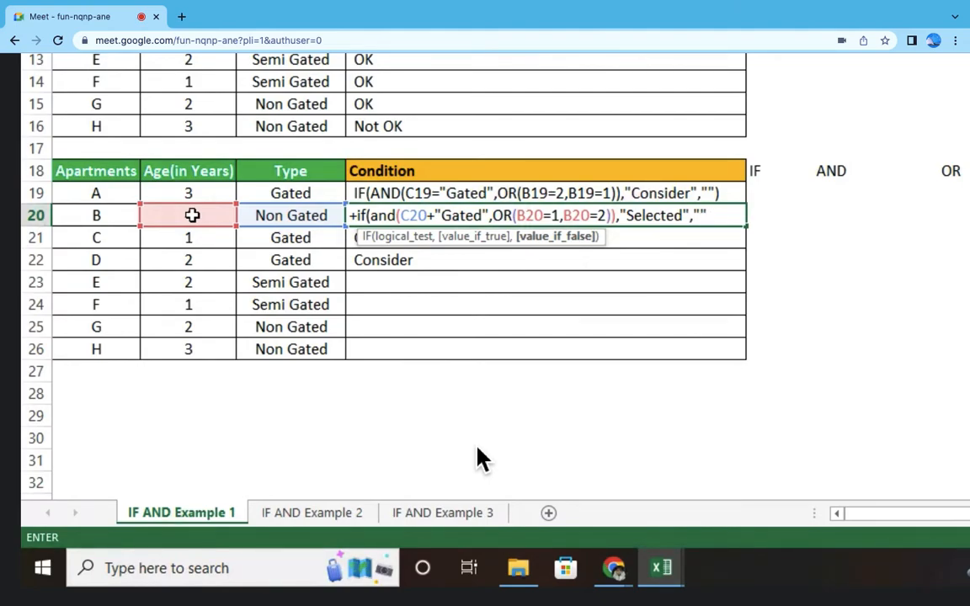
key("Return")
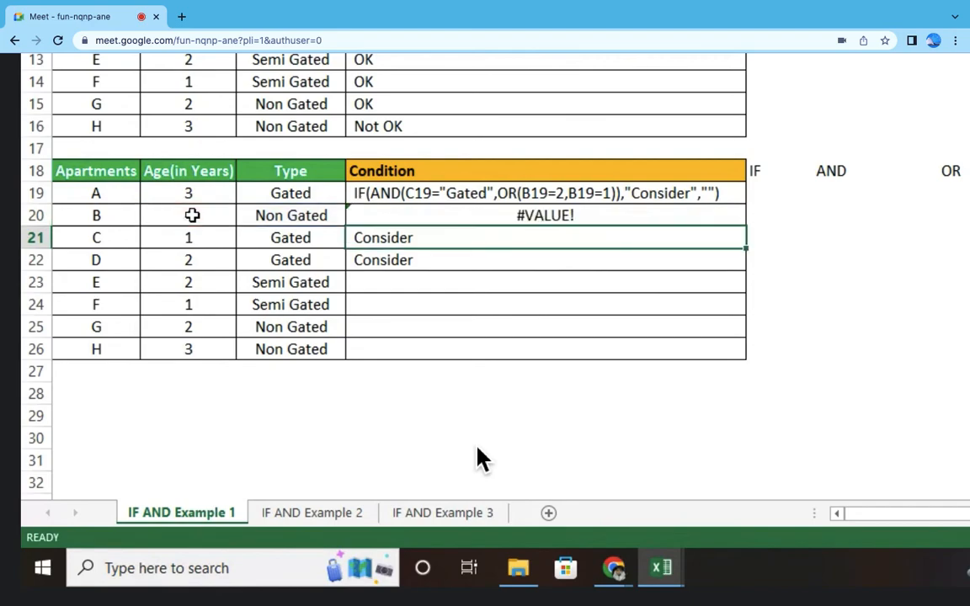
Step: Correct the first AND argument in the D20 formula to C20="Gated"
key("Up")
key("F2")
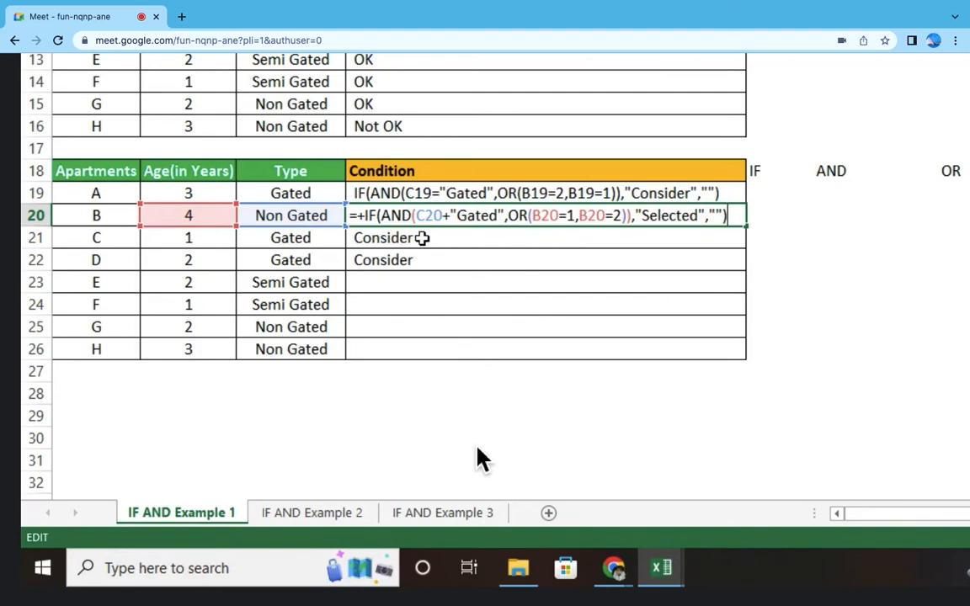
left_click(451, 216)
key("BackSpace")
type("=")
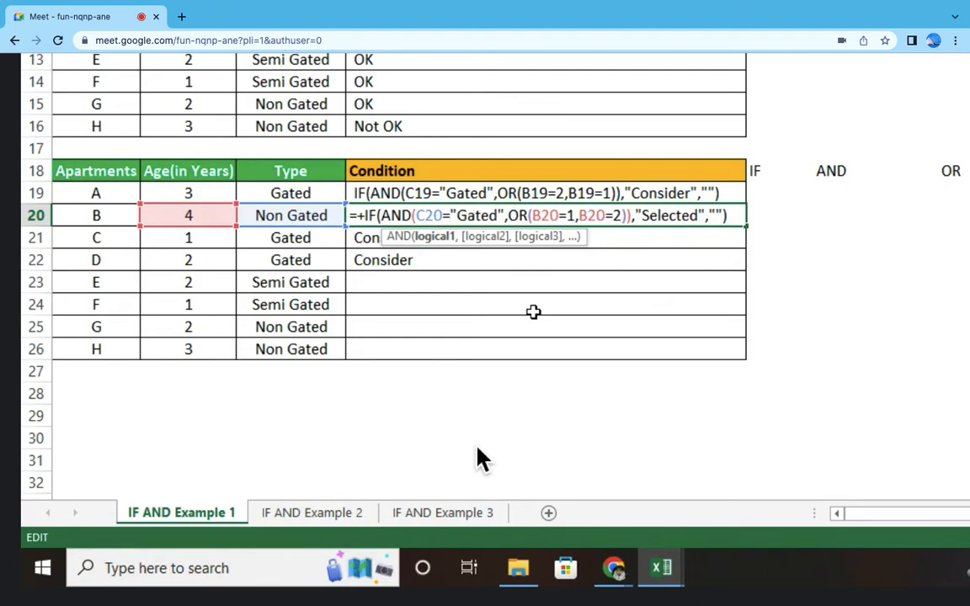
key("Return")
Step: Copy the IF AND OR formula from D20 to all Condition cells in D19:D26
key("Up")
key("ctrl+c")
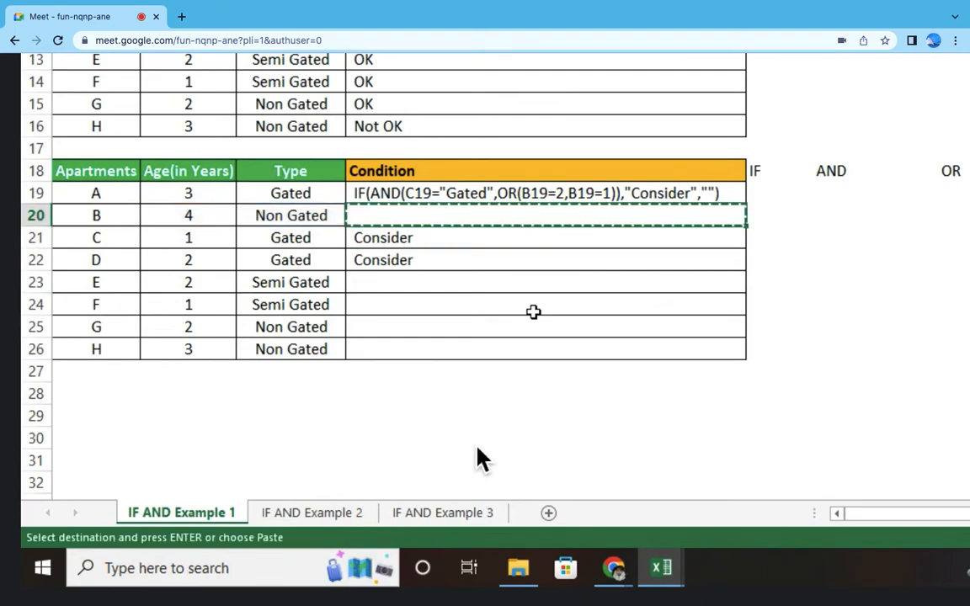
key("Up")
key("shift+Down")
key("shift+Down")
key("shift+Down")
key("shift+Down")
key("shift+Down")
key("shift+Down")
key("shift+Down")
key("Return")
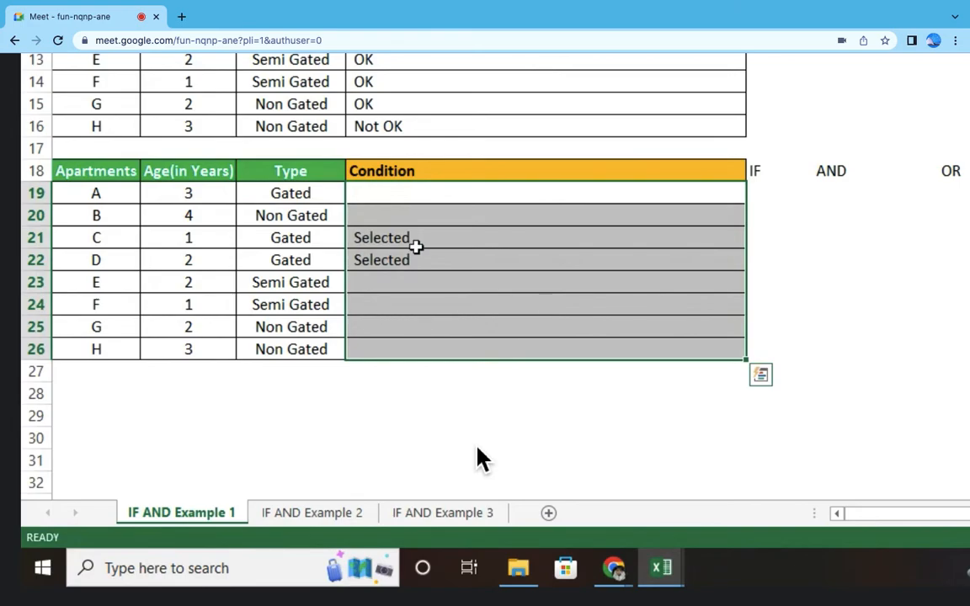
Step: Check the Condition results in D21:D22 against the types and ages of apartments C and D
left_click_drag(425, 238, 417, 264)
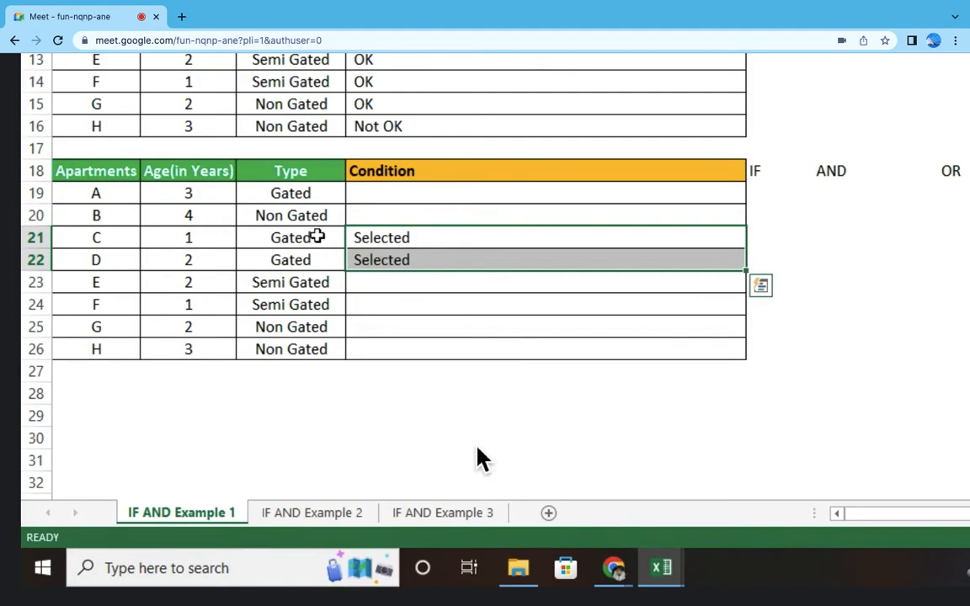
left_click_drag(319, 237, 318, 260)
left_click(210, 236)
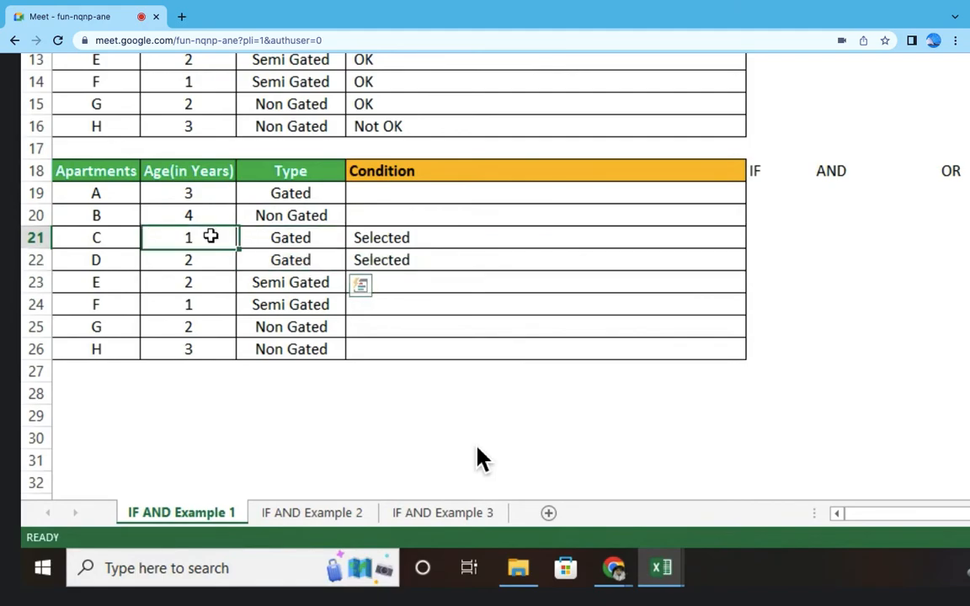
left_click(208, 253)
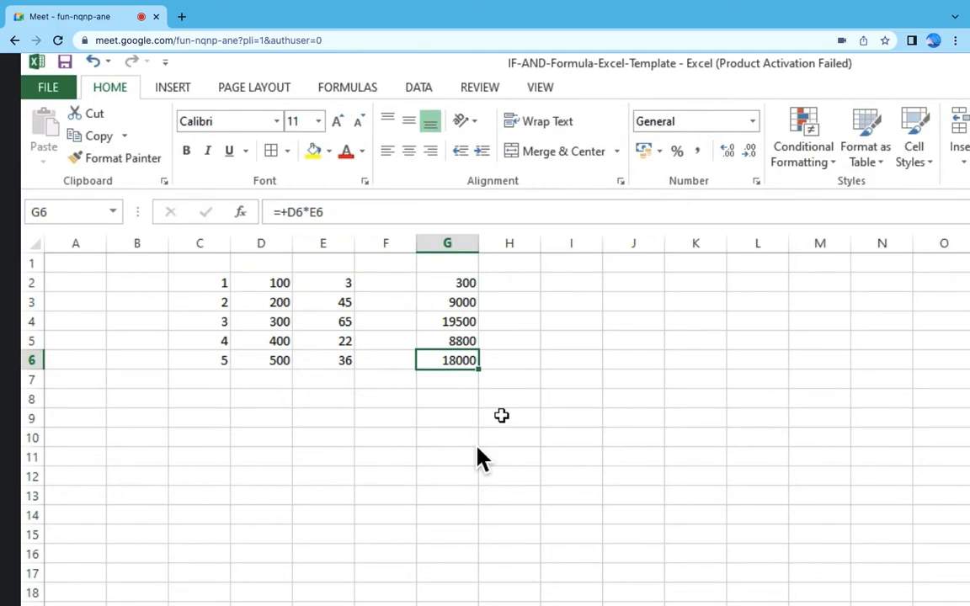
Step: Enter the formula +D2*E2 in I7 and fill it down through I12
left_click(572, 377)
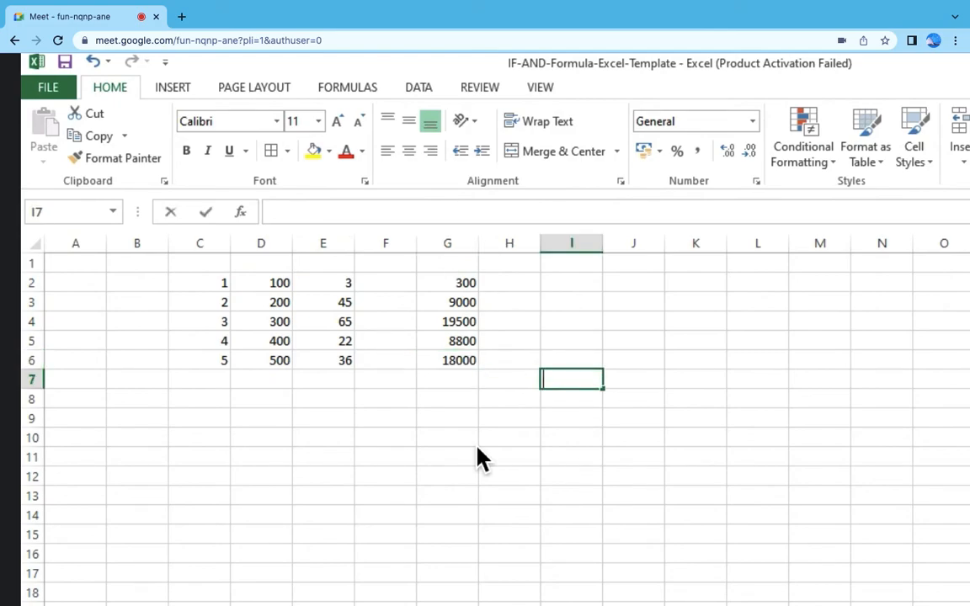
type("+")
left_click(271, 284)
type("*")
left_click(331, 286)
key("Return")
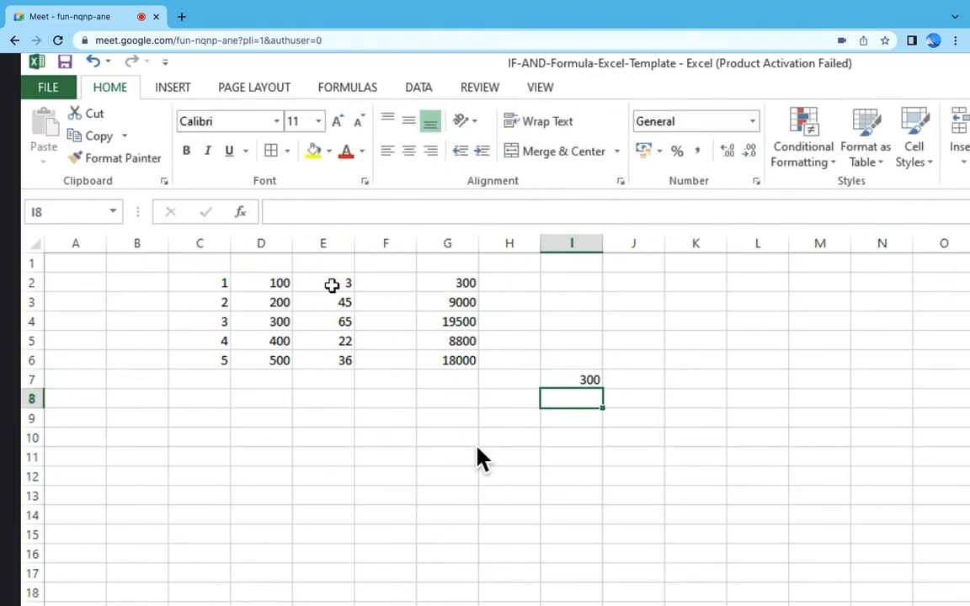
left_click(585, 379)
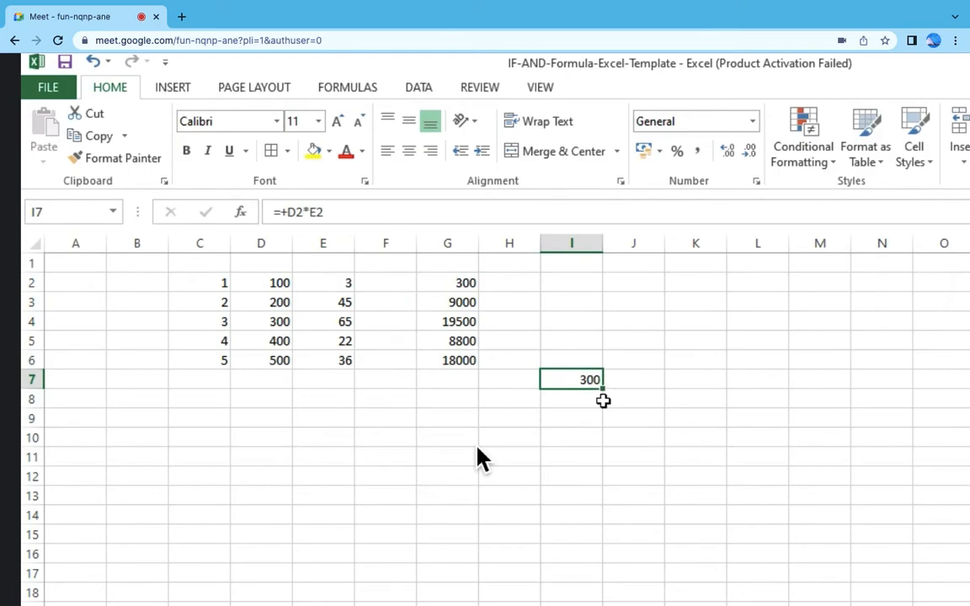
left_click_drag(601, 406, 602, 482)
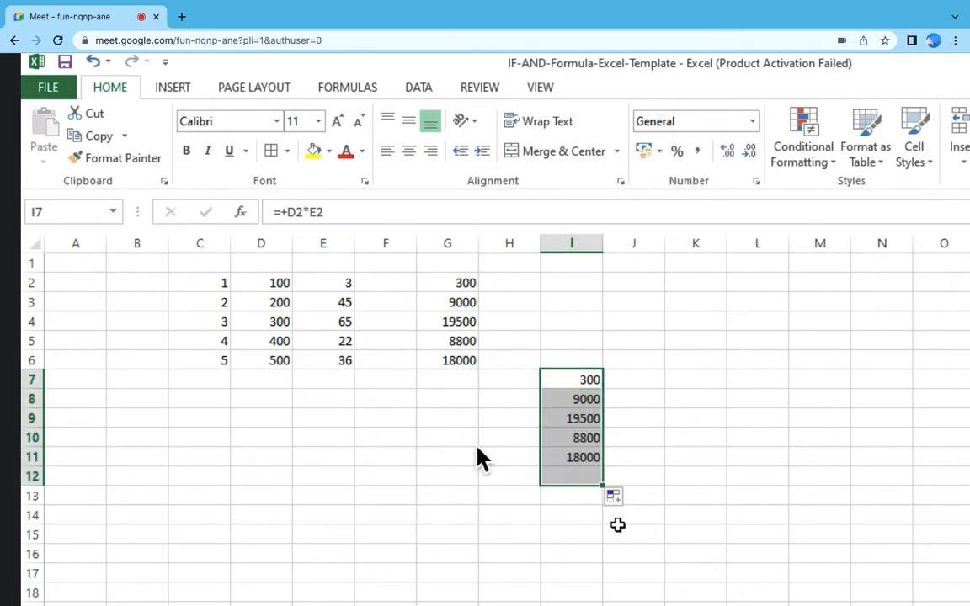
Step: Inspect the cell references of the filled formulas in I8, I9, I11 and I12
left_click(586, 399)
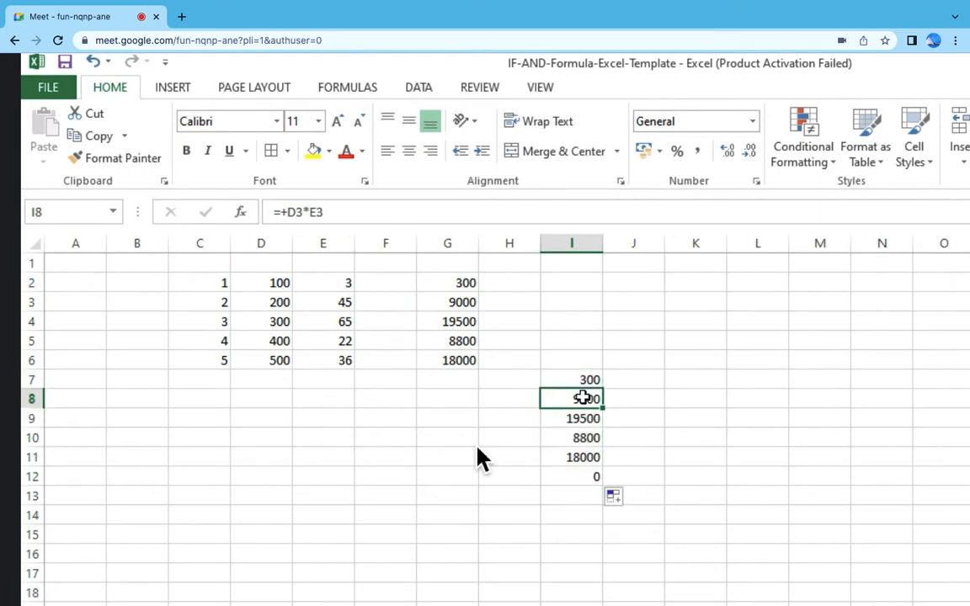
double_click(583, 399)
key("Escape")
key("F2")
key("Escape")
left_click(585, 421)
key("F2")
key("Escape")
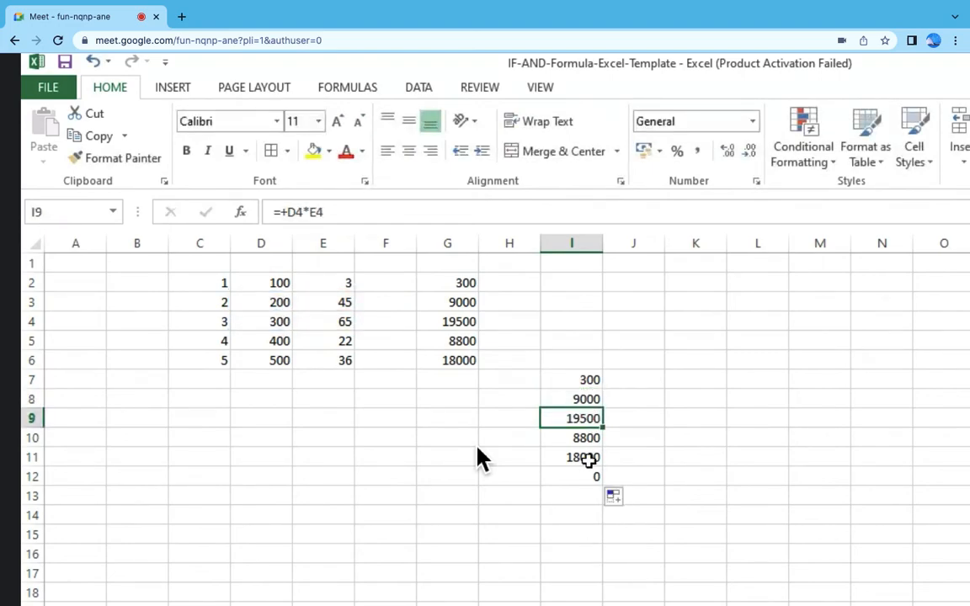
left_click(589, 459)
key("F2")
key("Escape")
left_click_drag(603, 467, 599, 480)
key("F2")
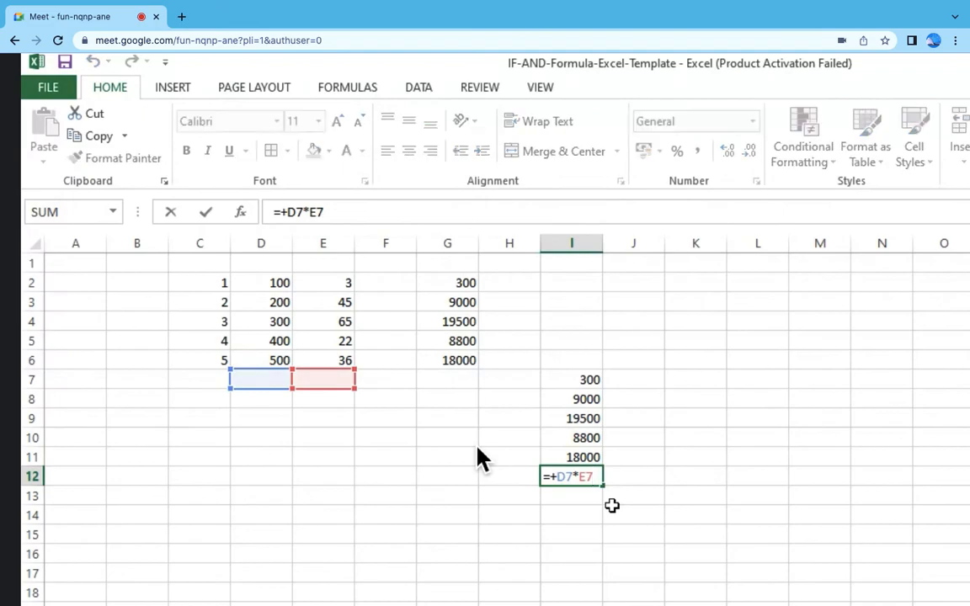
key("Escape")
key("F2")
key("Return")
Step: Copy the formula from I12 into I13:I18
key("Up")
key("ctrl+c")
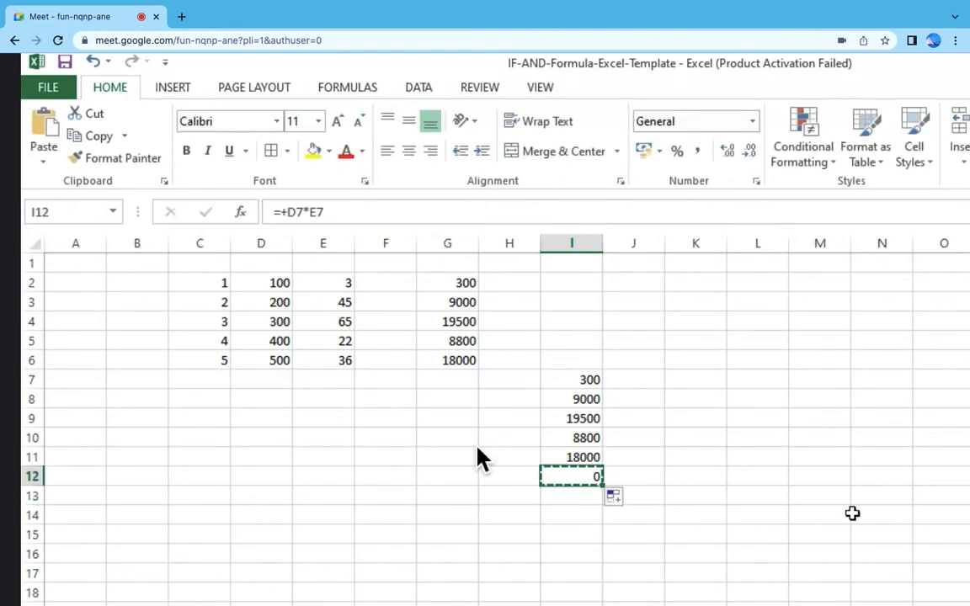
key("shift+Down")
key("shift+Down")
key("shift+Down")
key("shift+Down")
key("shift+Down")
key("Return")
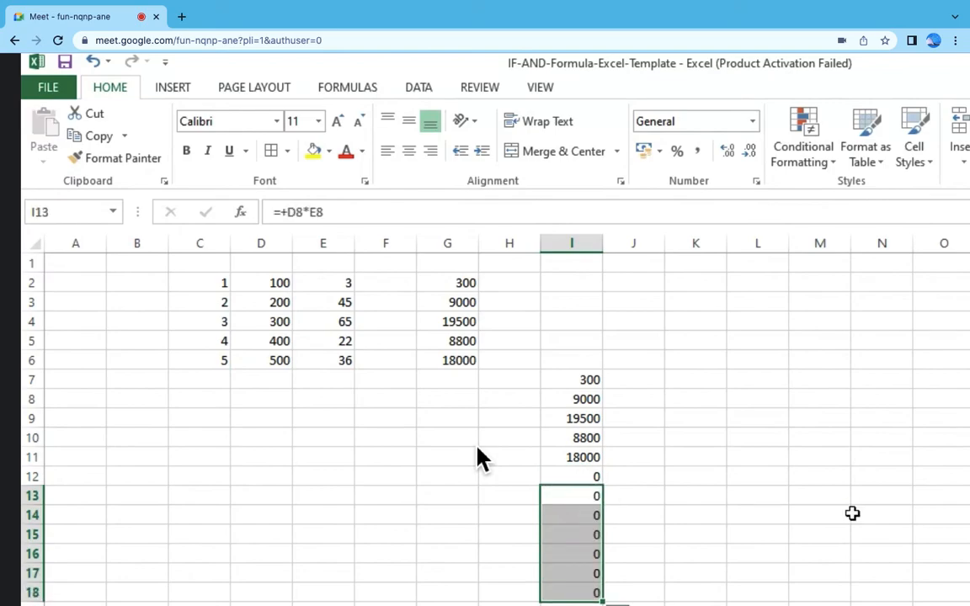
Step: Move the formulas in I7:I11 to K6:K10 and inspect the references in K6
left_click_drag(584, 381, 580, 452)
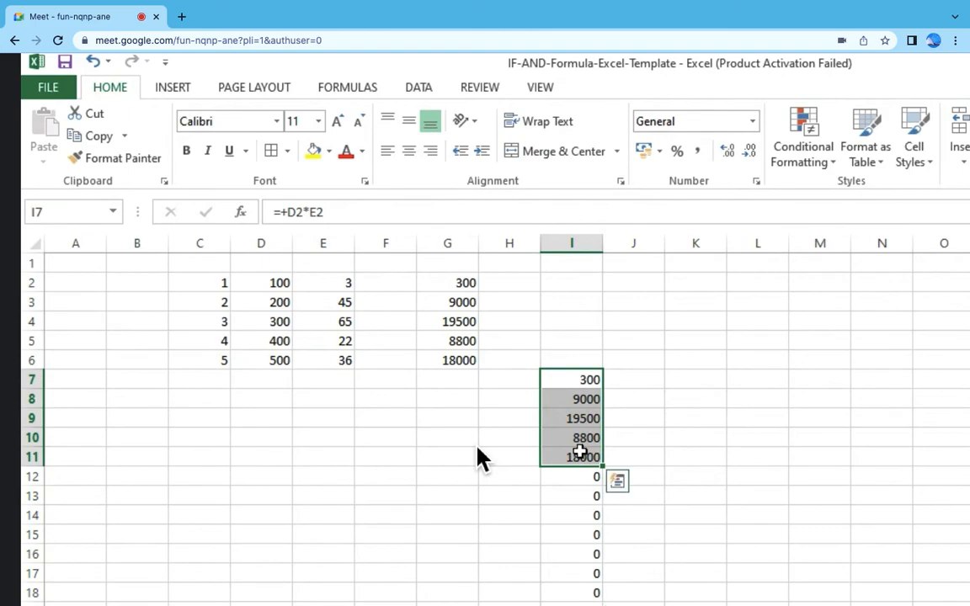
key("ctrl+c")
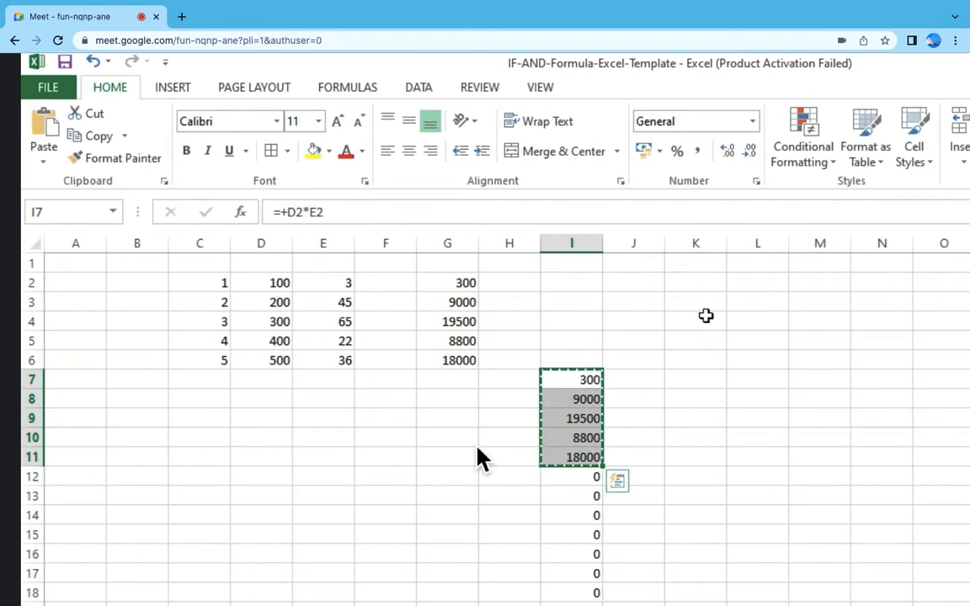
left_click(704, 363)
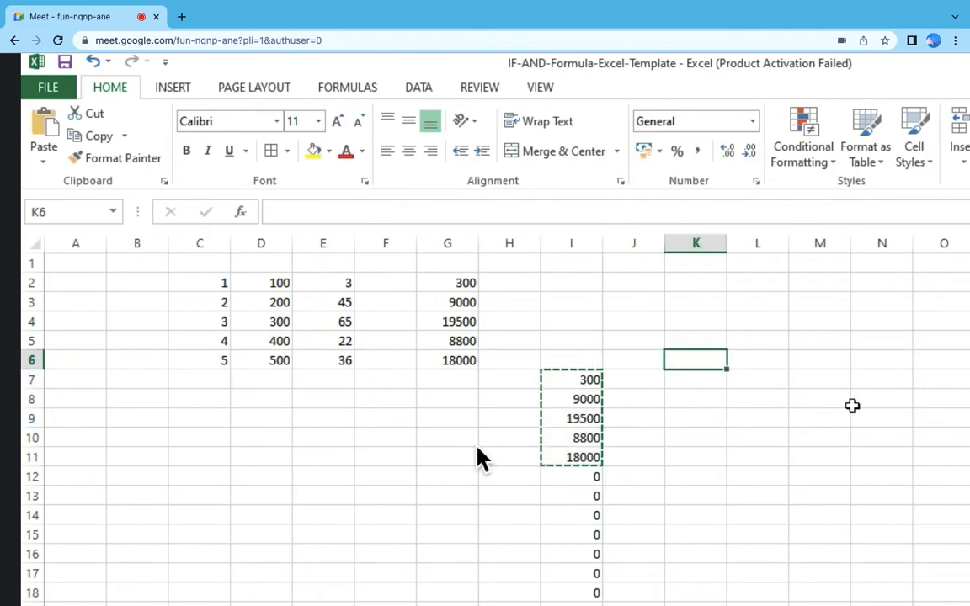
key("ctrl+v")
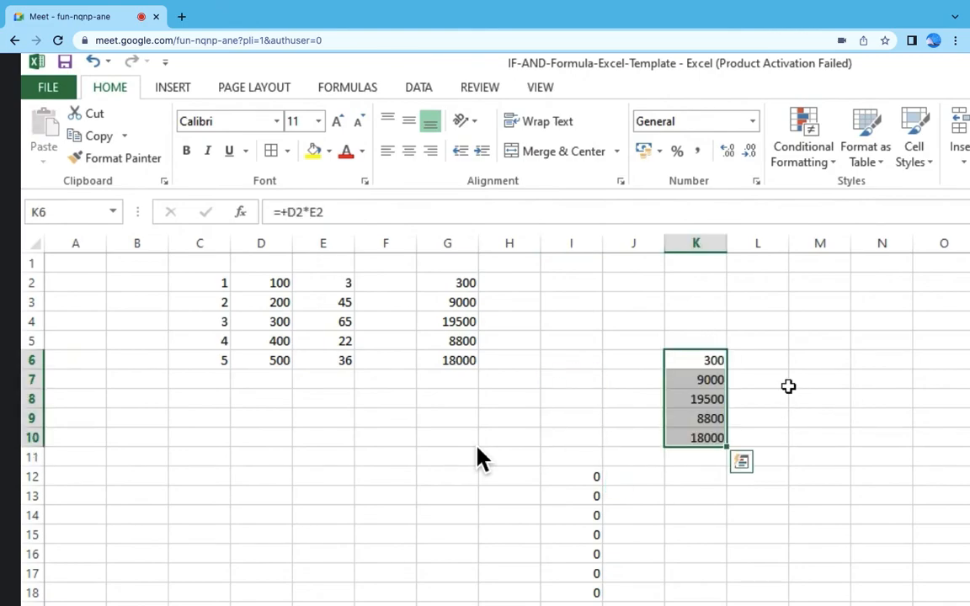
double_click(712, 359)
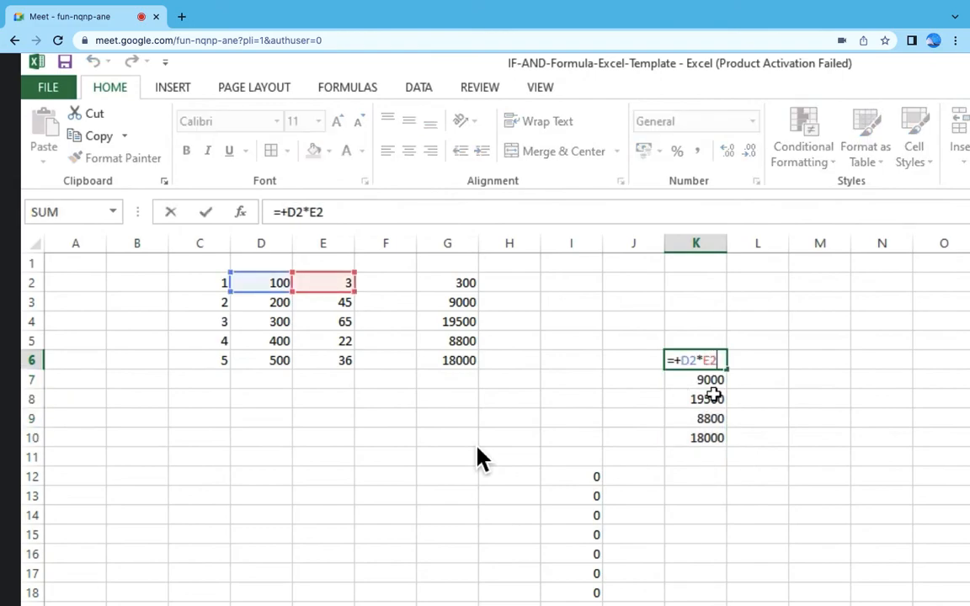
key("Escape")
Step: Move the formulas in K6:K10 to K11:K15 and inspect the references in K11 and K12
left_click_drag(704, 359, 706, 433)
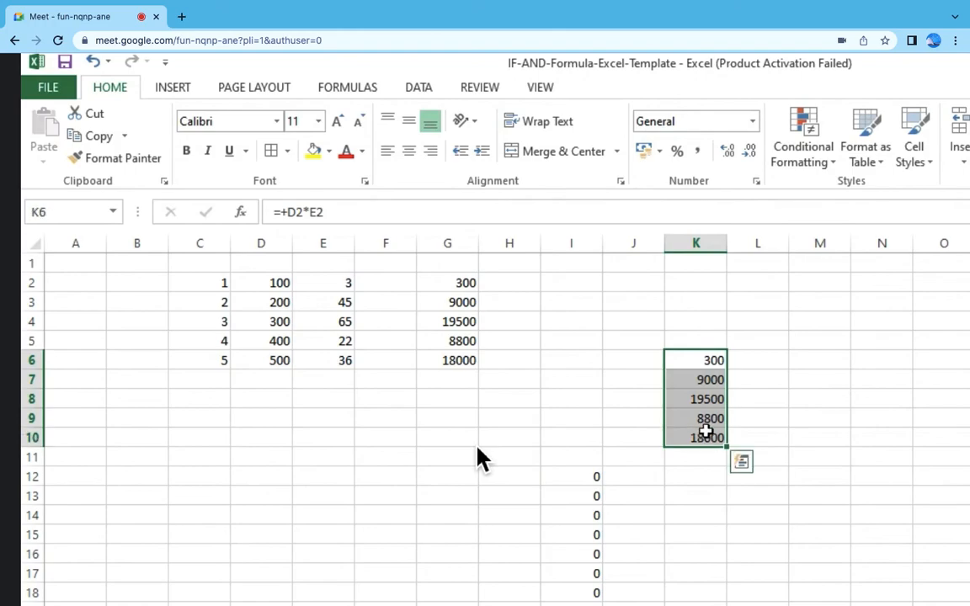
key("ctrl+x")
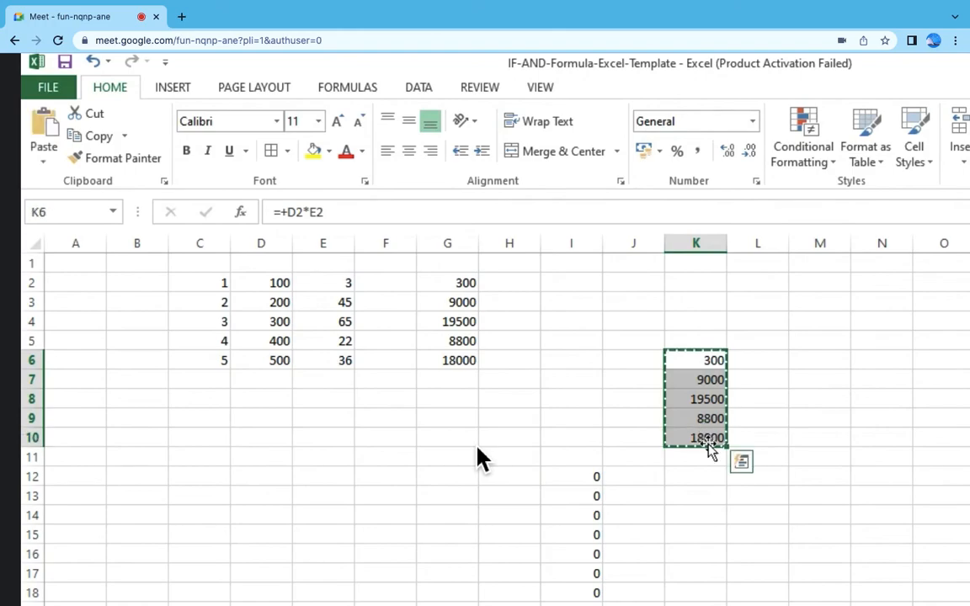
left_click(712, 457)
key("ctrl+v")
double_click(712, 457)
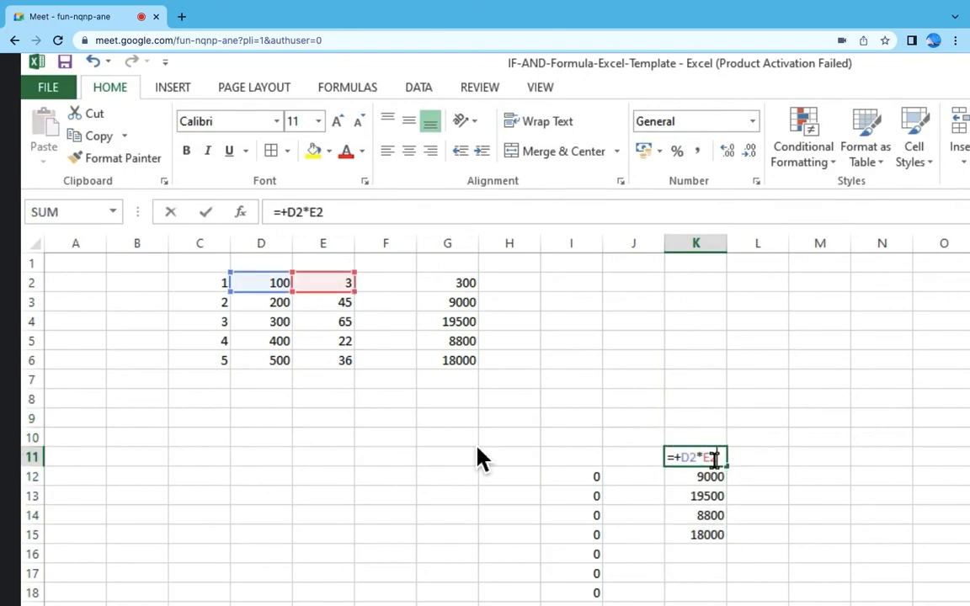
key("Return")
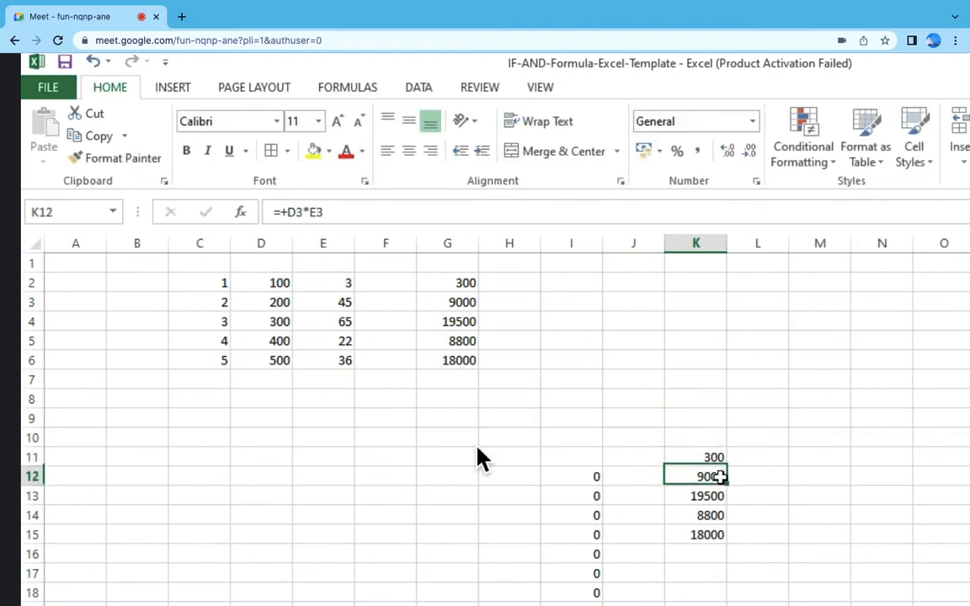
key("F2")
key("Escape")
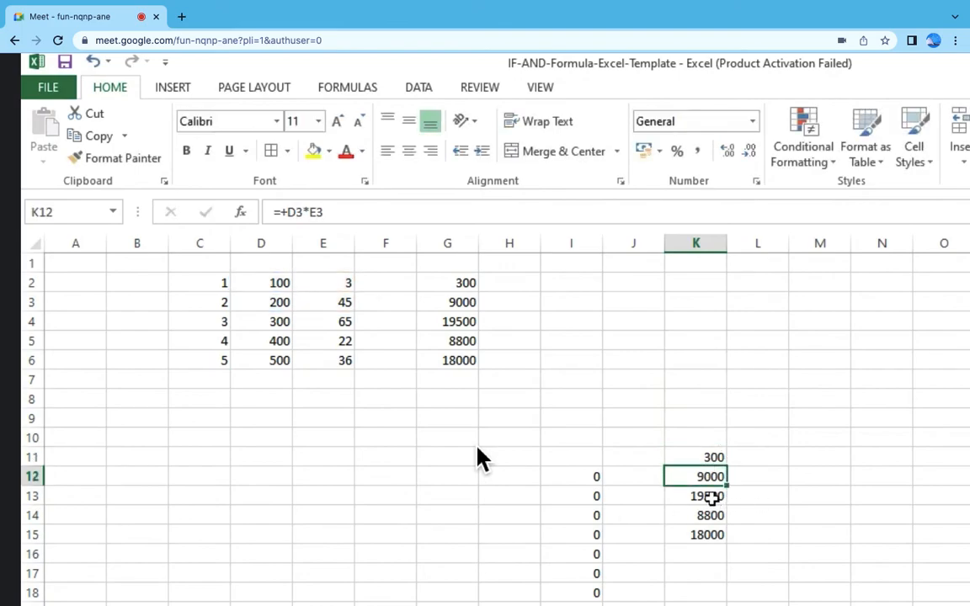
Step: Clear the values in E3:E6 and inspect the cell references in K11
double_click(690, 455)
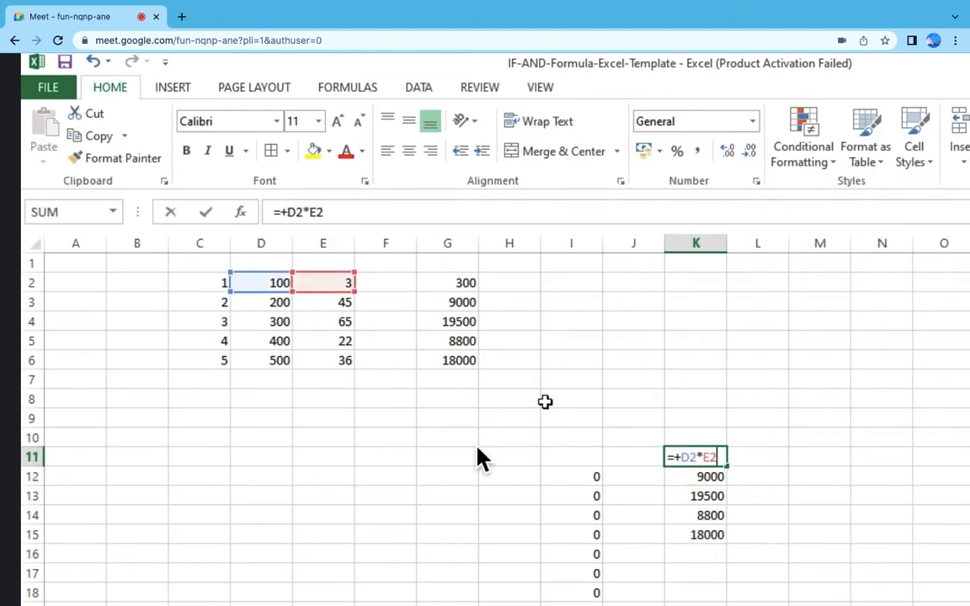
left_click(345, 305)
left_click_drag(343, 341, 340, 359)
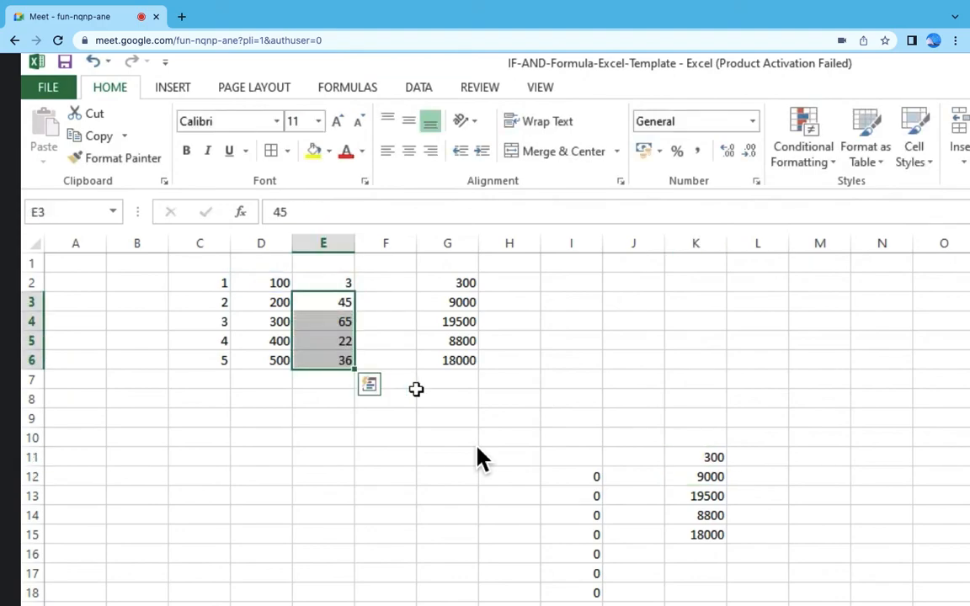
key("Delete")
double_click(710, 455)
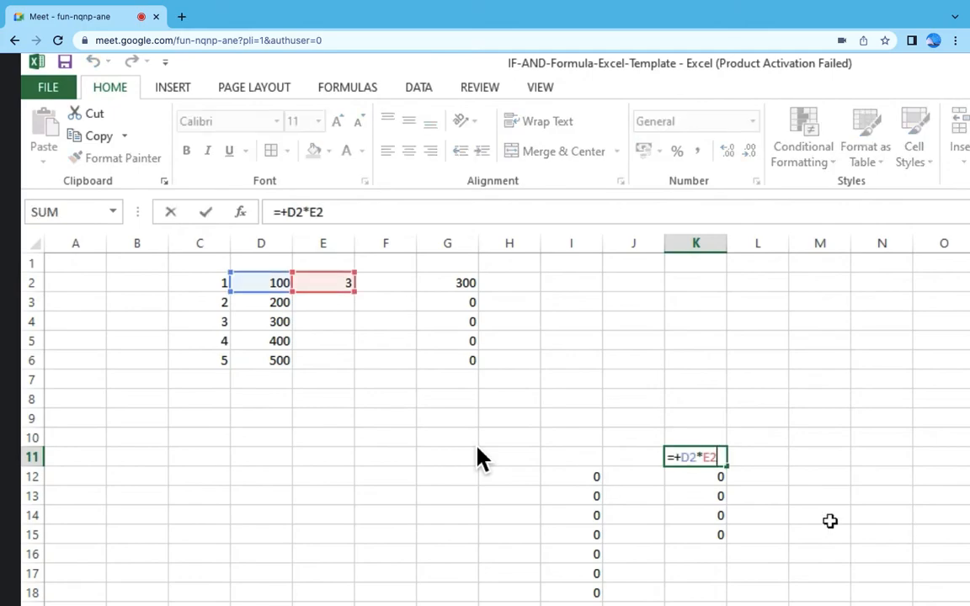
key("Escape")
key("ctrl+c")
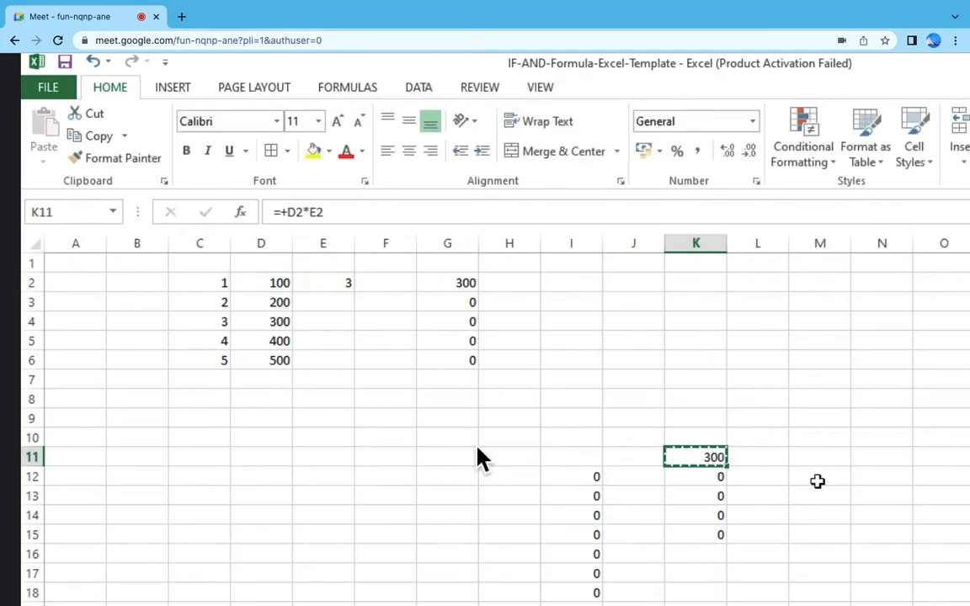
Step: Delete columns E to G together with column I
left_click_drag(333, 242, 447, 242)
left_click(590, 243, "ctrl")
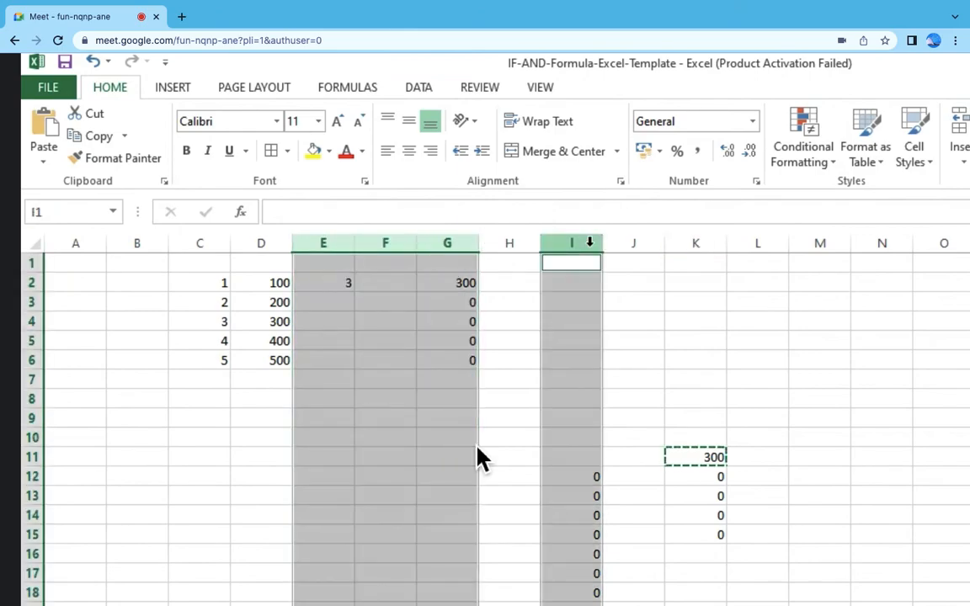
key("ctrl+minus")
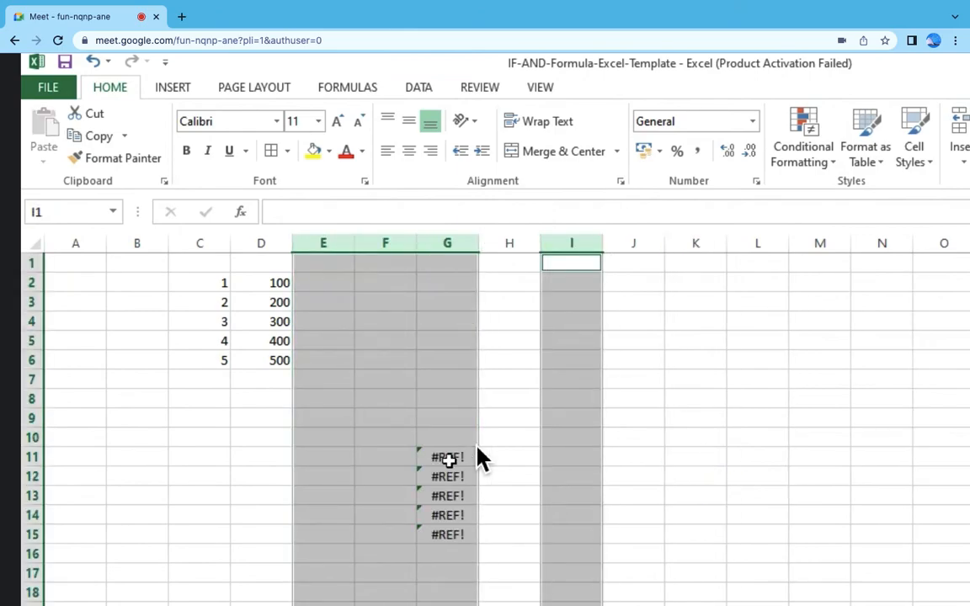
left_click(447, 458)
type("+")
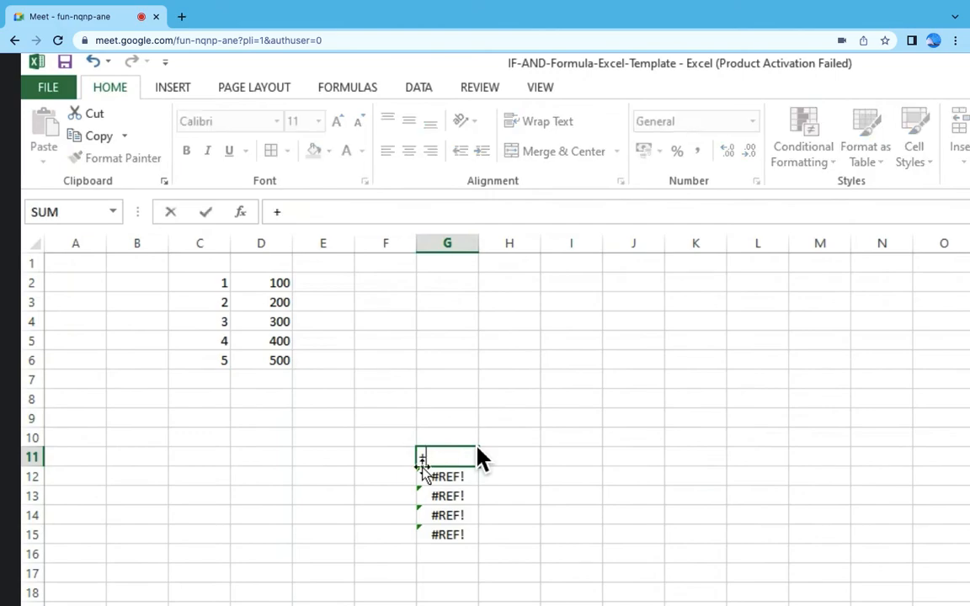
left_click(217, 282)
type("*")
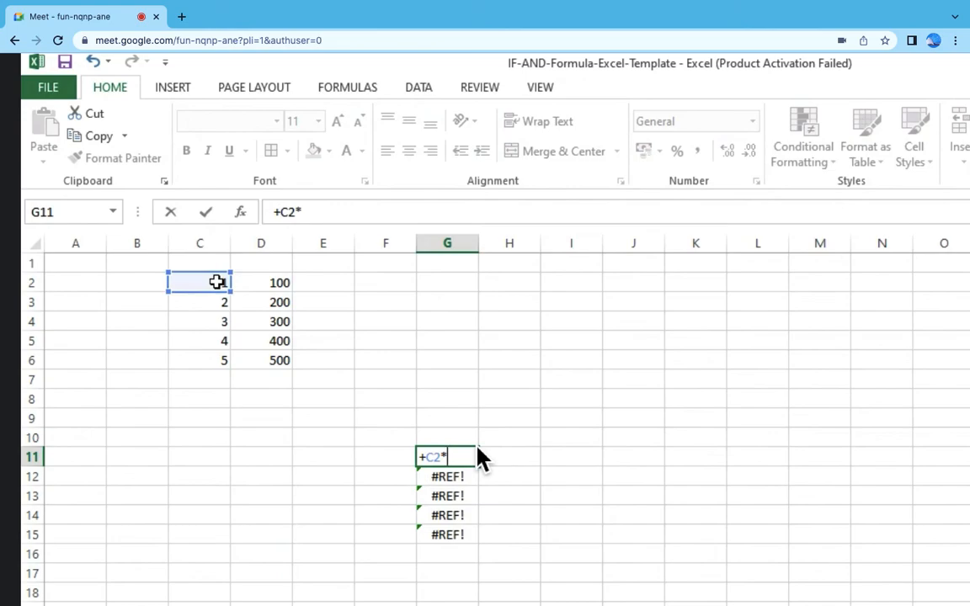
key("Escape")
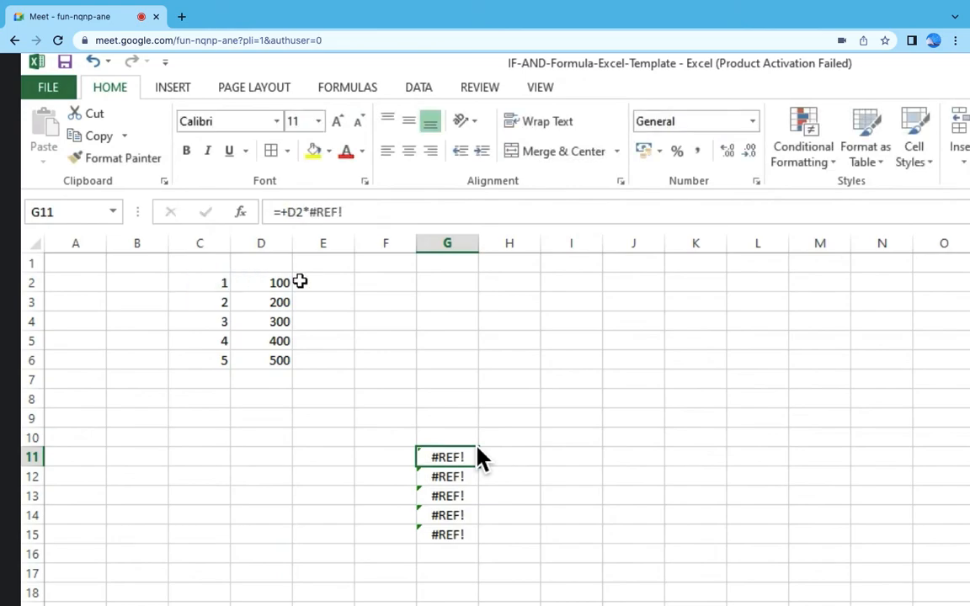
Step: Enter 100 in cell F1
left_click(381, 263)
type("100")
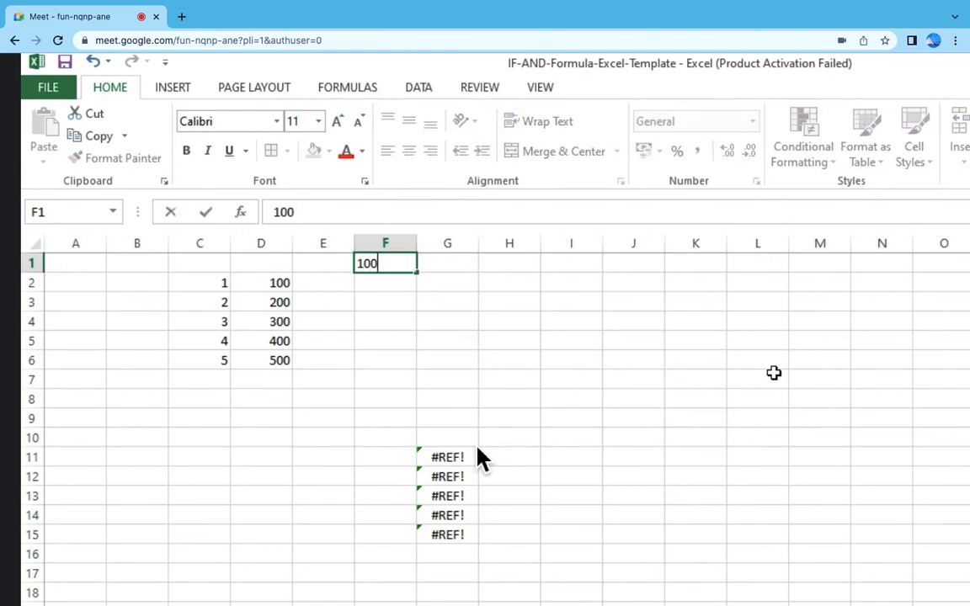
key("Return")
Step: Replace the broken formula in G11 with +D2*F1
left_click(465, 456)
type("+")
left_click(282, 280)
type("*")
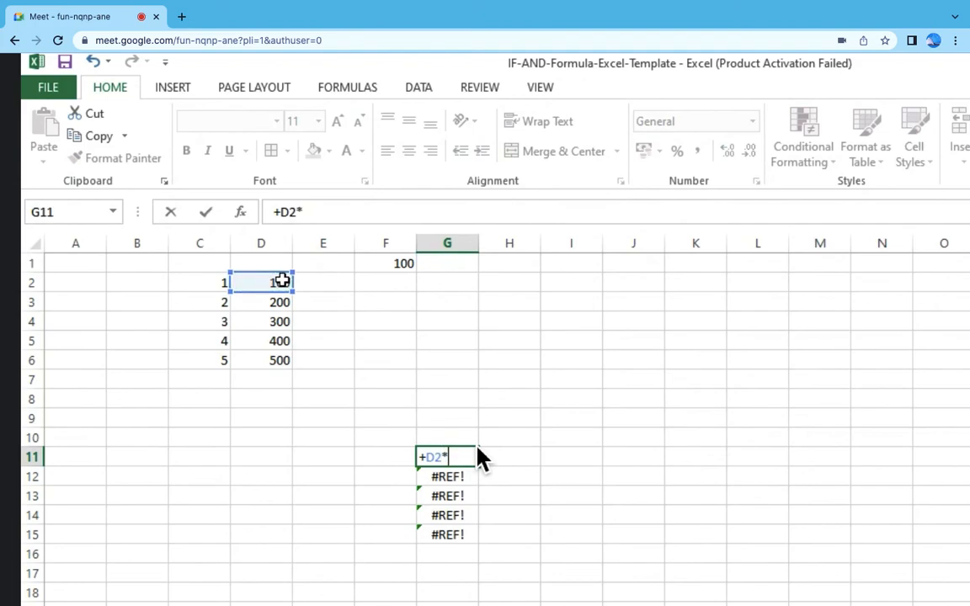
left_click(396, 268)
key("Return")
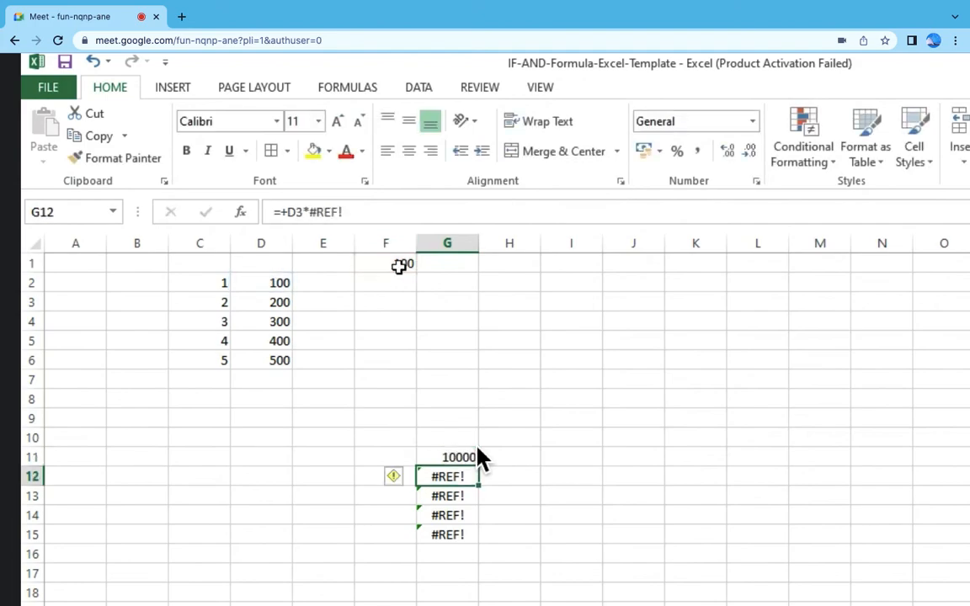
Step: Copy the formula from G11 into G12:G15
left_click(475, 454)
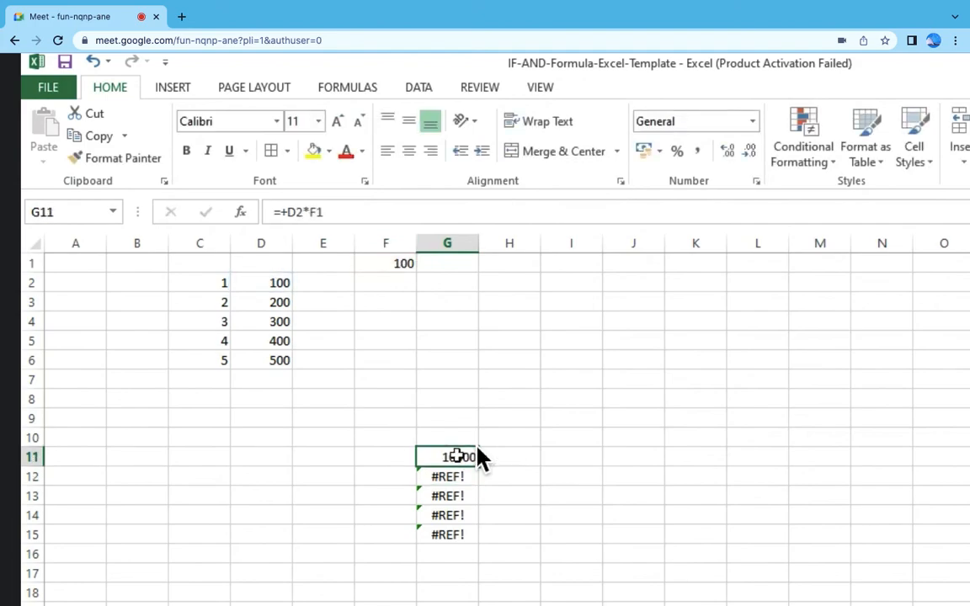
left_click(391, 264)
left_click(430, 457)
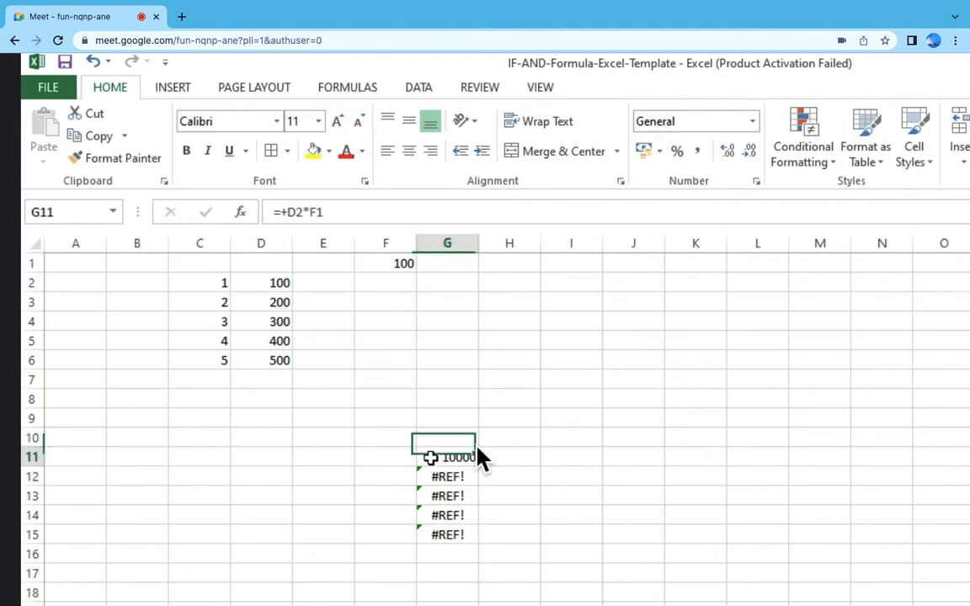
key("ctrl+c")
key("Down")
key("shift+Down")
key("shift+Down")
key("shift+Down")
key("Return")
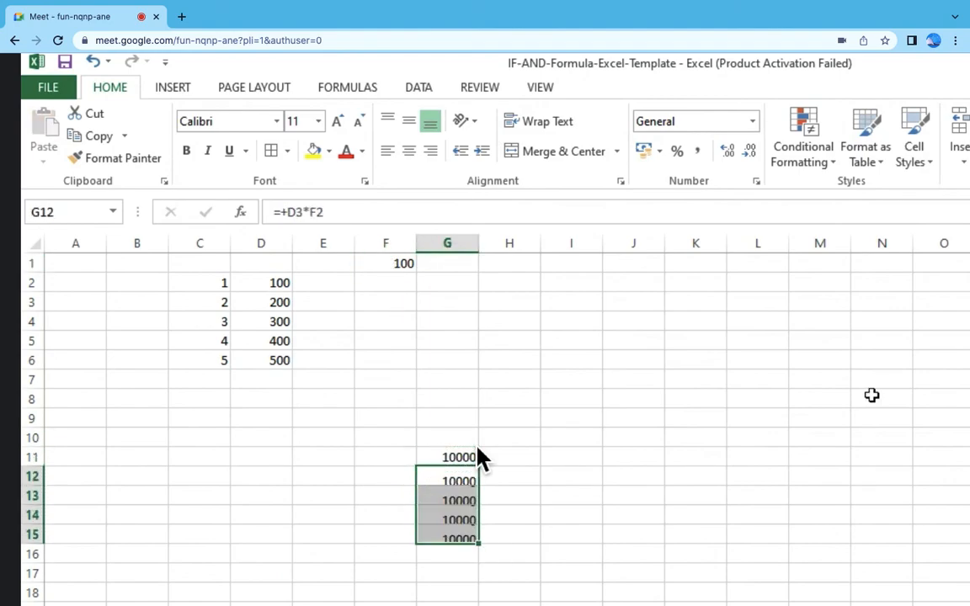
Step: Inspect the cell references of the copied formulas in G12, G13, G14 and G15
double_click(455, 477)
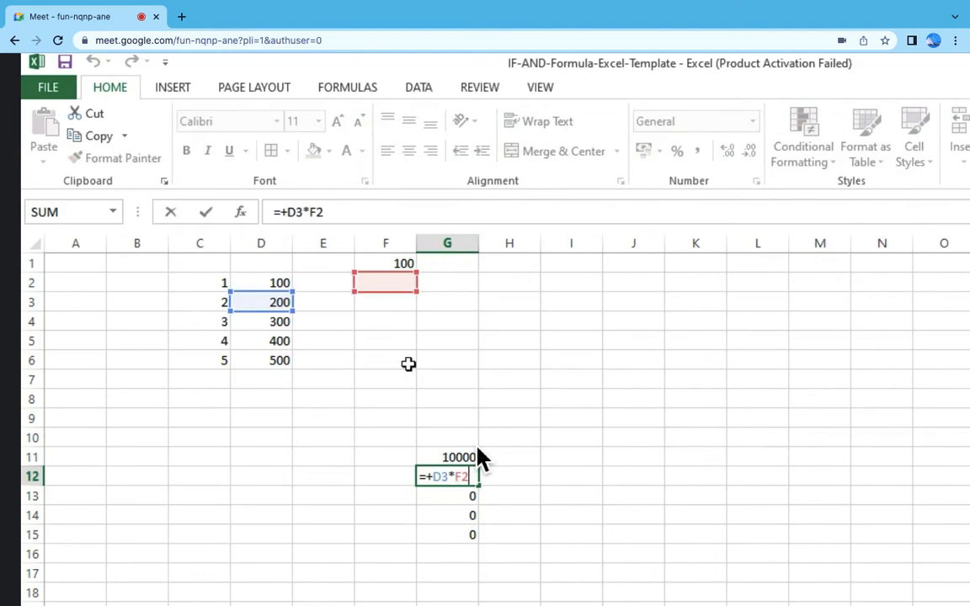
key("Escape")
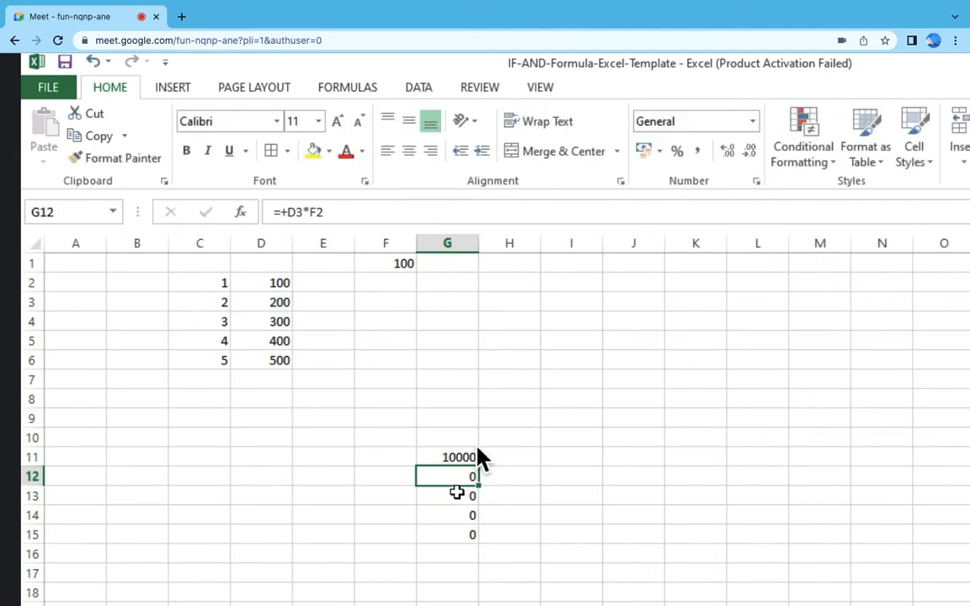
double_click(456, 494)
key("Escape")
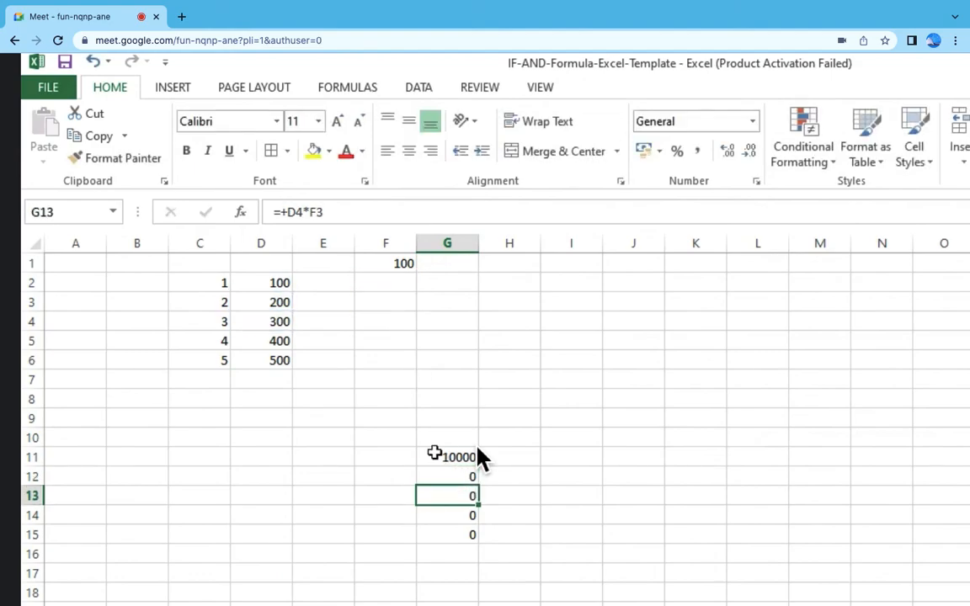
double_click(451, 513)
key("Escape")
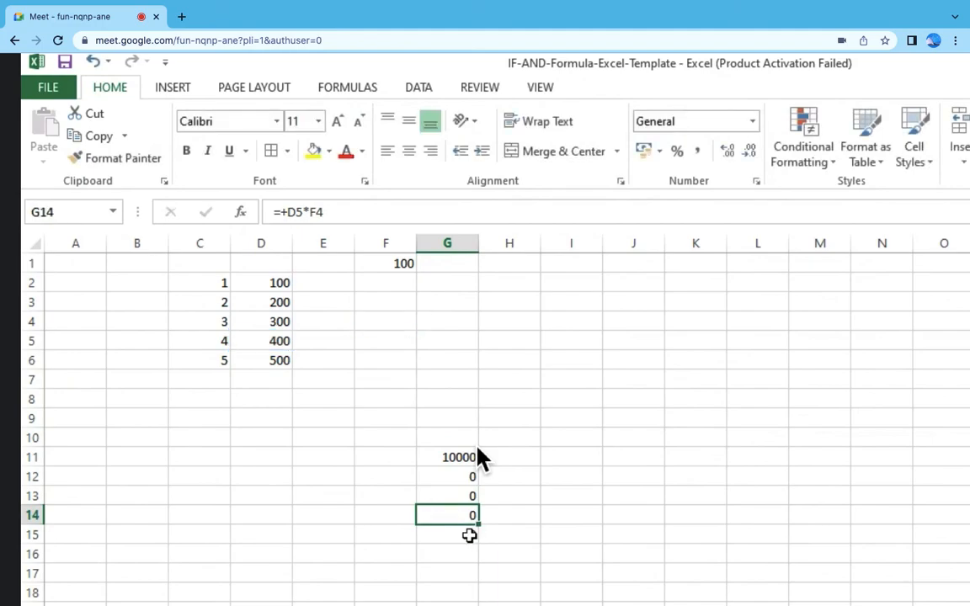
double_click(470, 534)
key("Escape")
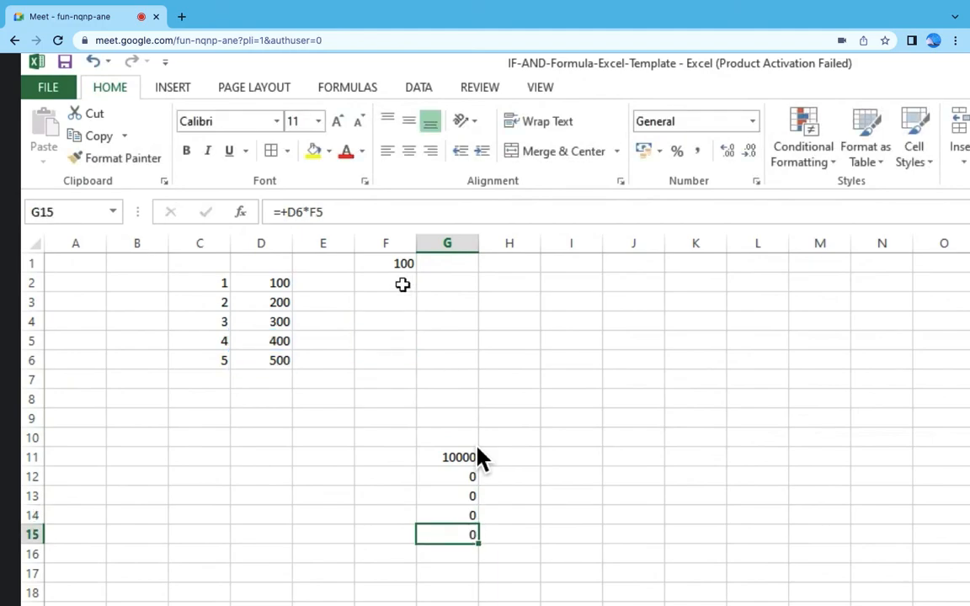
Step: Go through the formulas in G12:G15 again to compare how their column F references shift row by row
left_click_drag(466, 482, 463, 489)
left_click(461, 475)
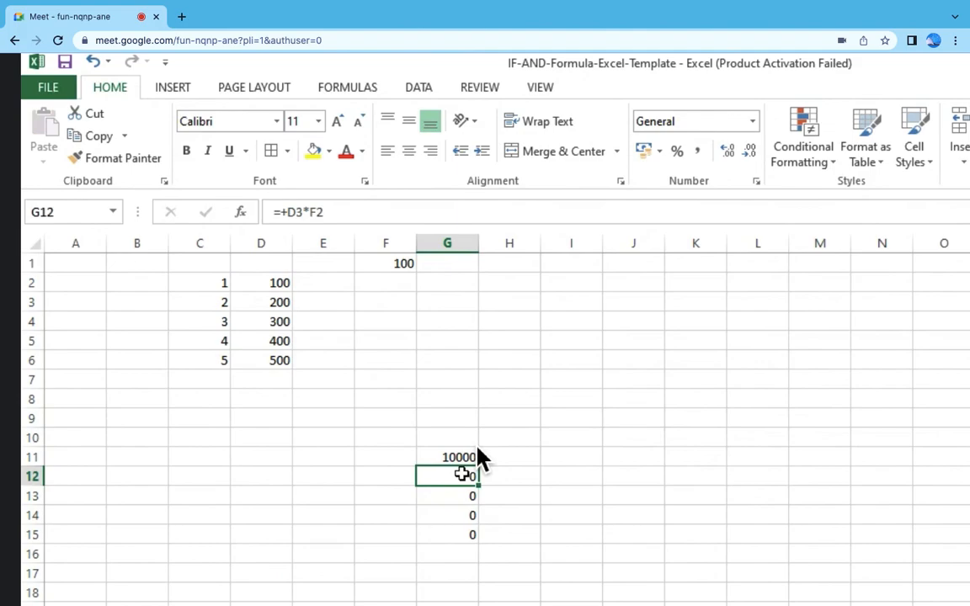
double_click(461, 475)
left_click(468, 494)
double_click(465, 496)
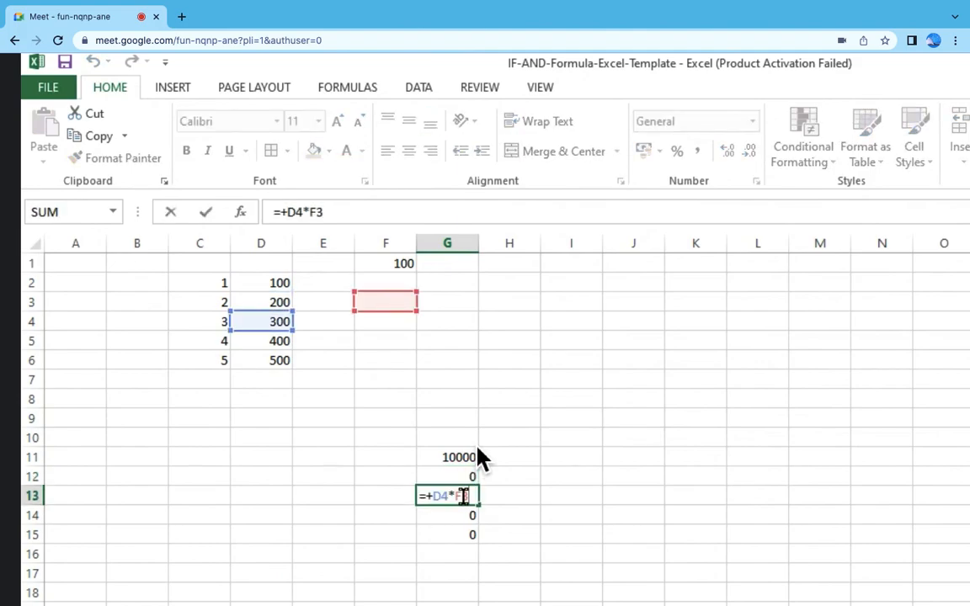
left_click(463, 516)
double_click(465, 515)
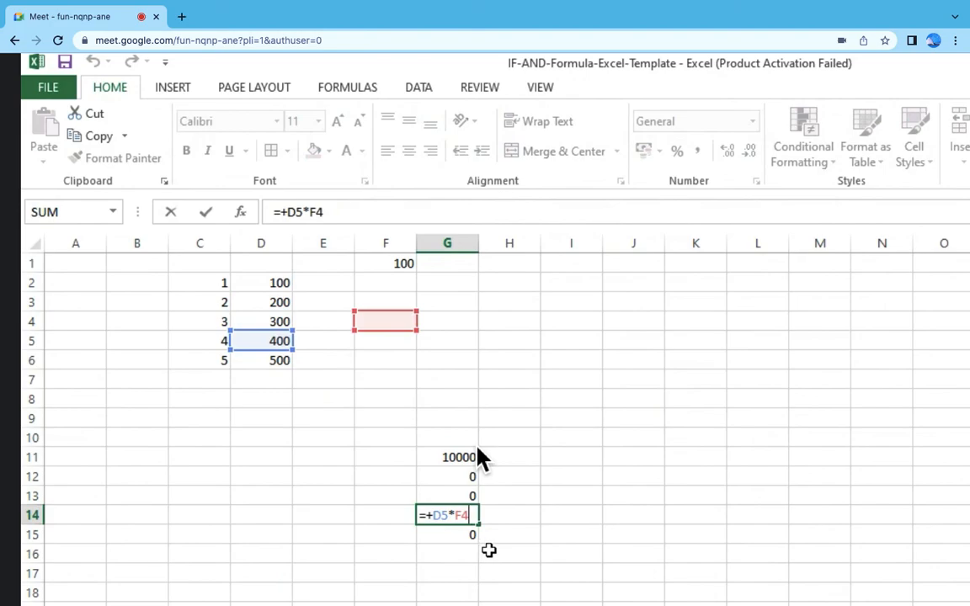
double_click(475, 537)
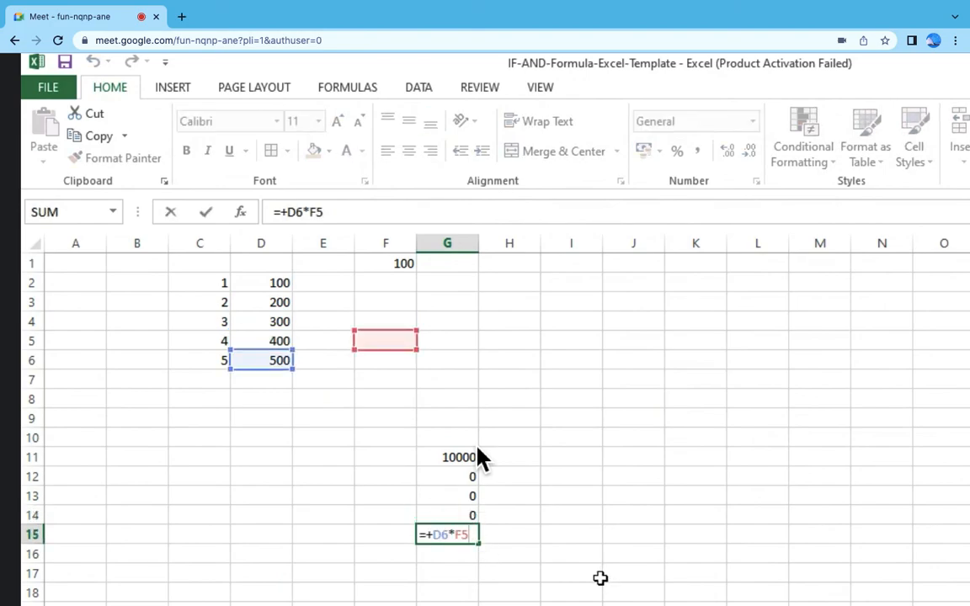
key("Escape")
Step: Inspect the cell references of the original formula in G11 and the value cell F1
left_click(462, 459)
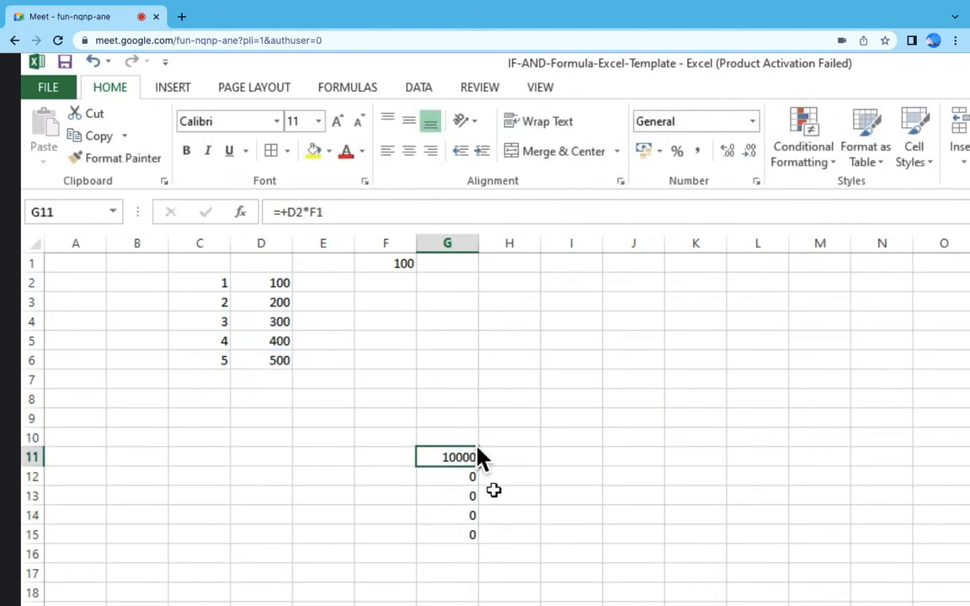
double_click(459, 457)
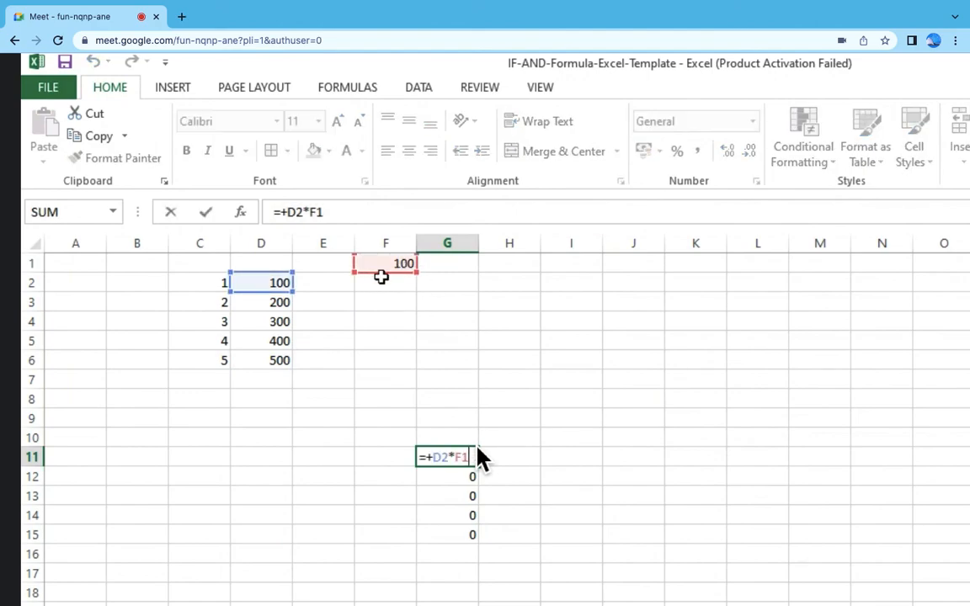
key("Escape")
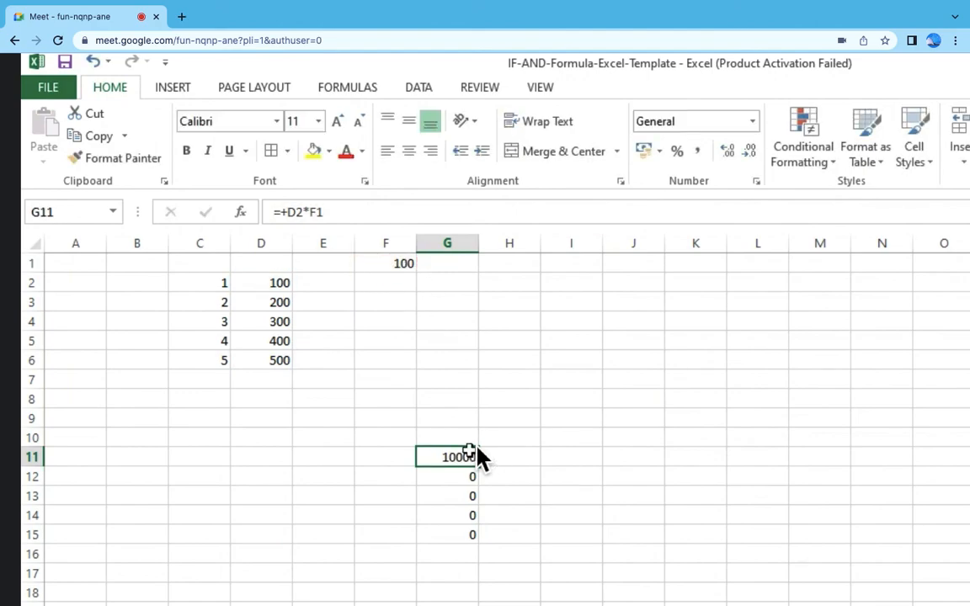
key("F2")
left_click(393, 263)
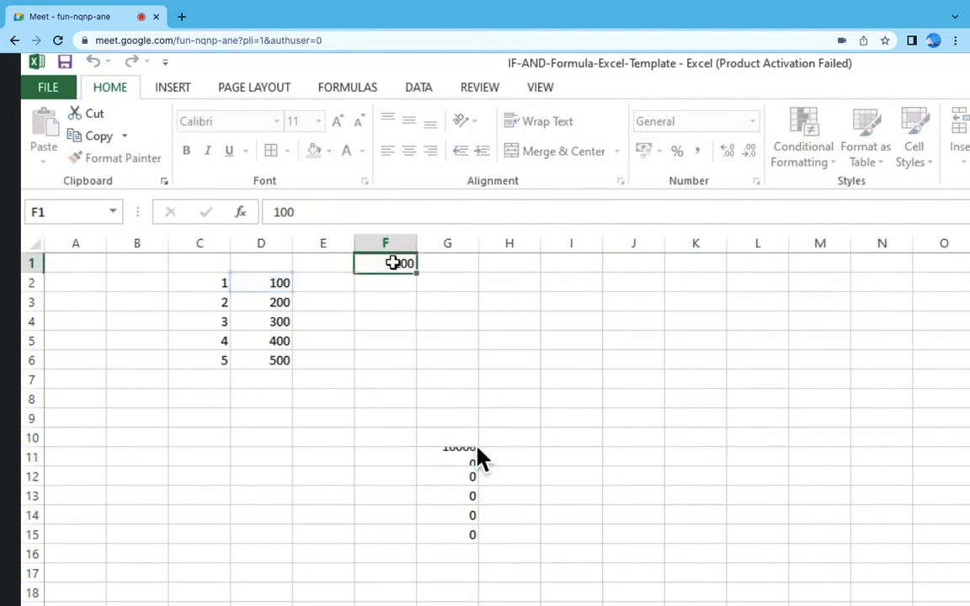
key("F2")
Step: Try to redirect the F2 reference in G12 to F1 and shift the F3 reference in G13 upward
left_click(461, 478)
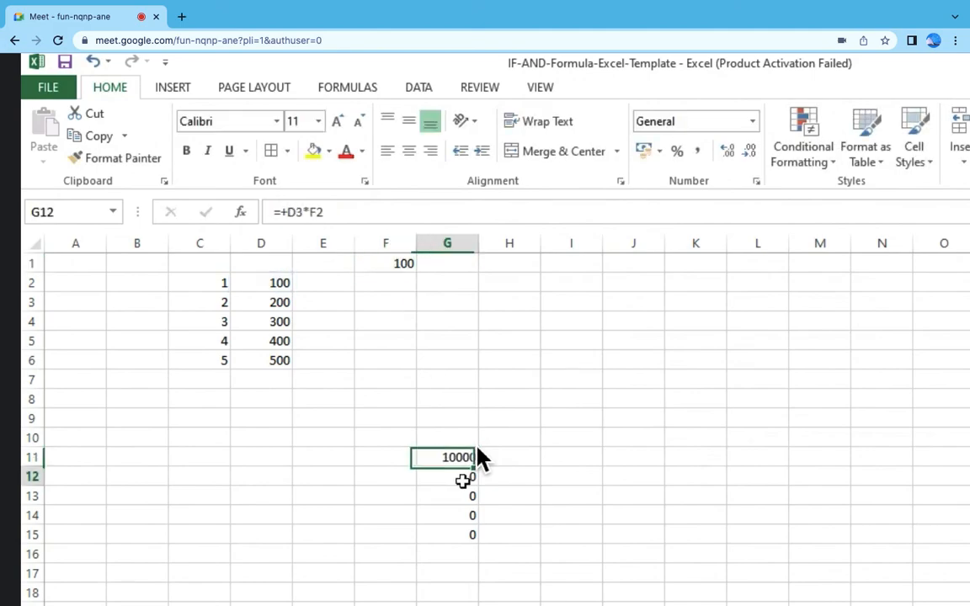
key("F2")
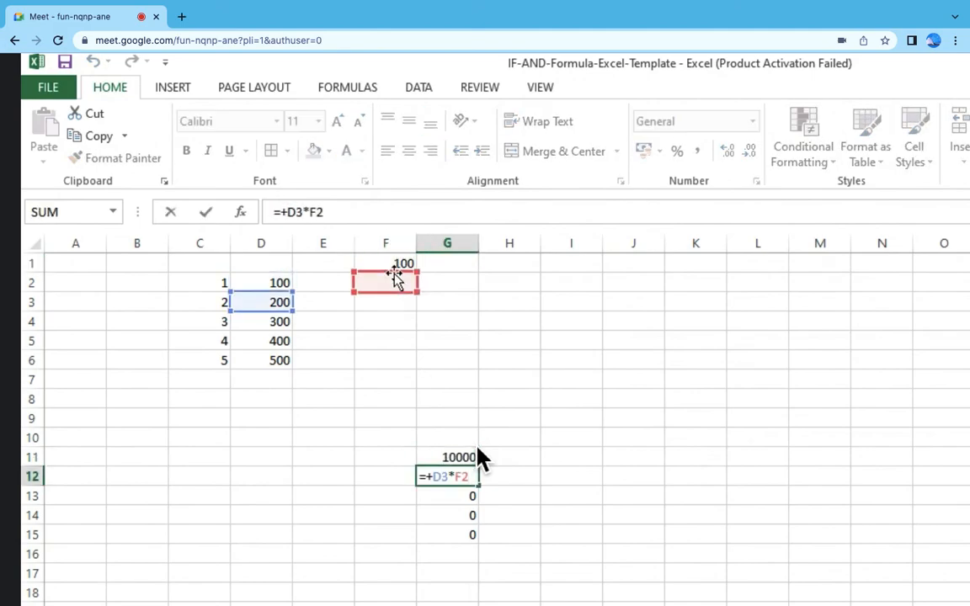
left_click_drag(397, 279, 394, 264)
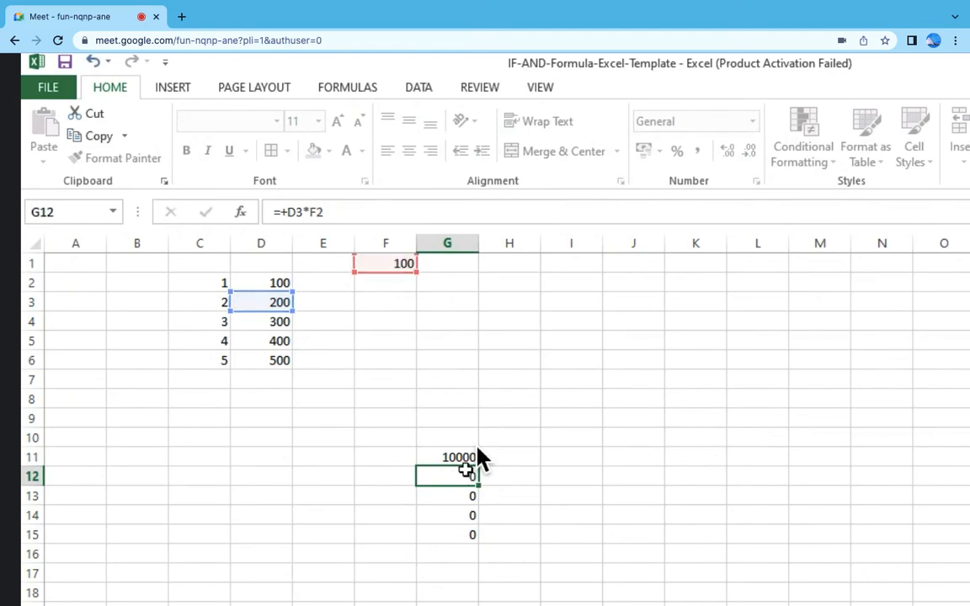
left_click(461, 495)
key("F2")
left_click_drag(401, 298, 401, 278)
key("Escape")
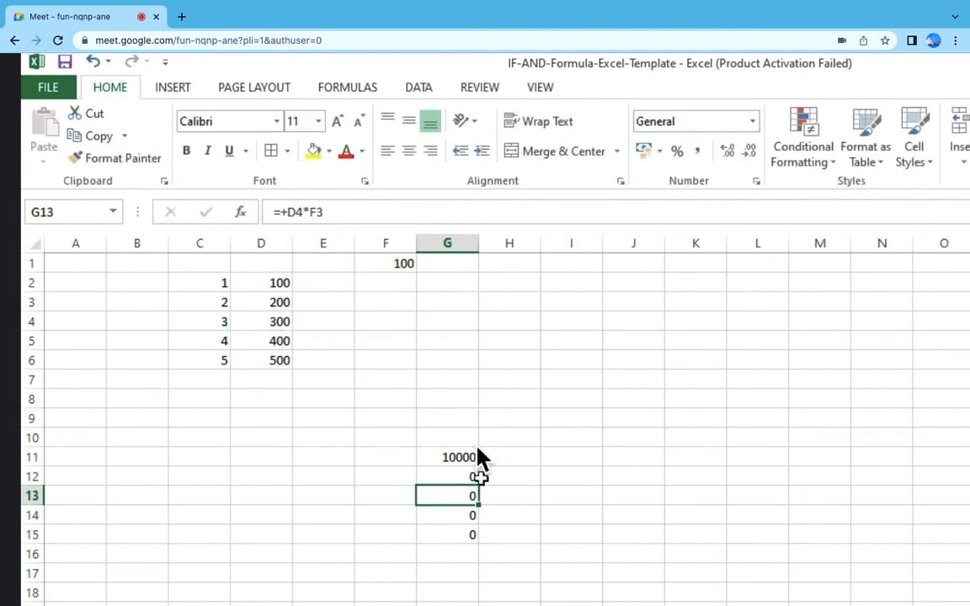
Step: Make the F1 reference in the G11 formula absolute, giving =+D2*$F$1
left_click(471, 454)
key("F2")
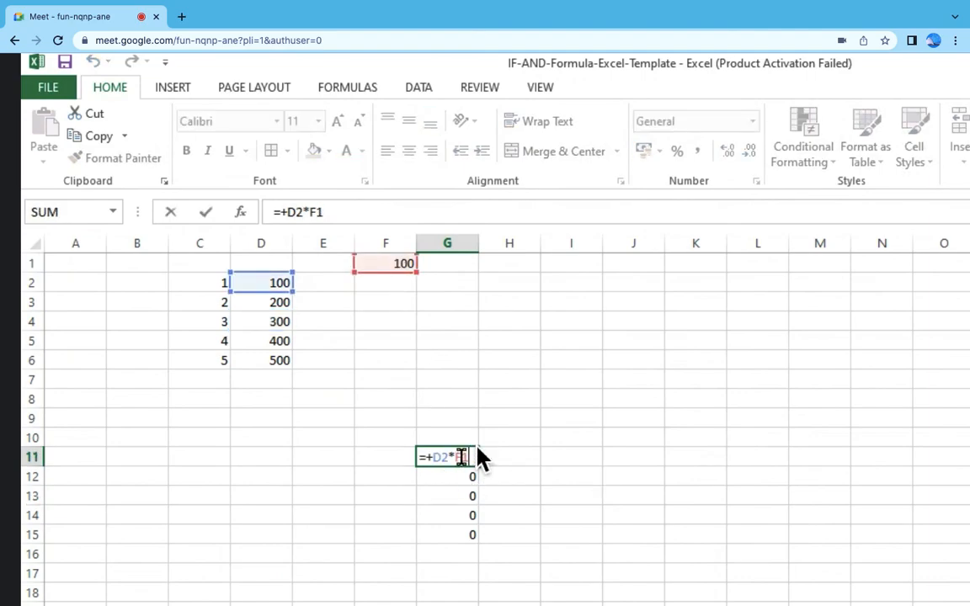
key("F4")
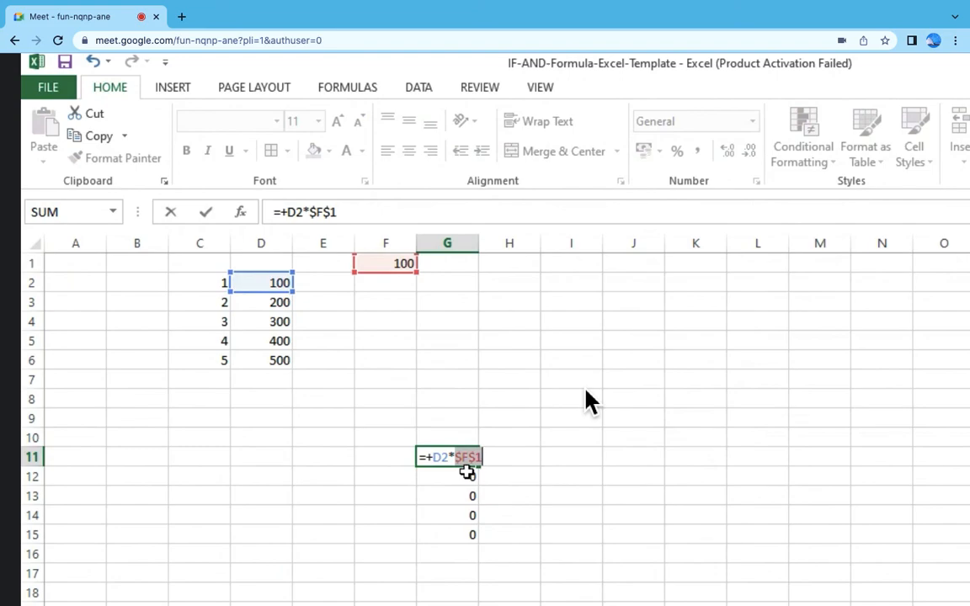
key("Return")
Step: Copy the formula from G11 into G12 and inspect the references in G12
key("Up")
key("ctrl+c")
key("Down")
key("Return")
key("F2")
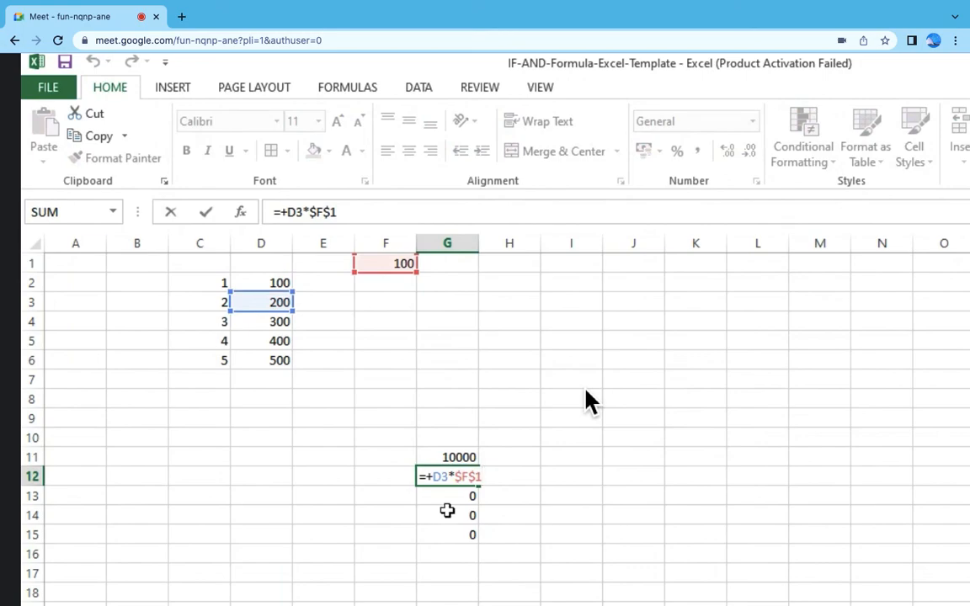
Step: Copy the formula from G12 into the cells down to G15
key("Escape")
key("ctrl+c")
key("shift+Down")
key("shift+Down")
key("shift+Down")
key("ctrl+v")
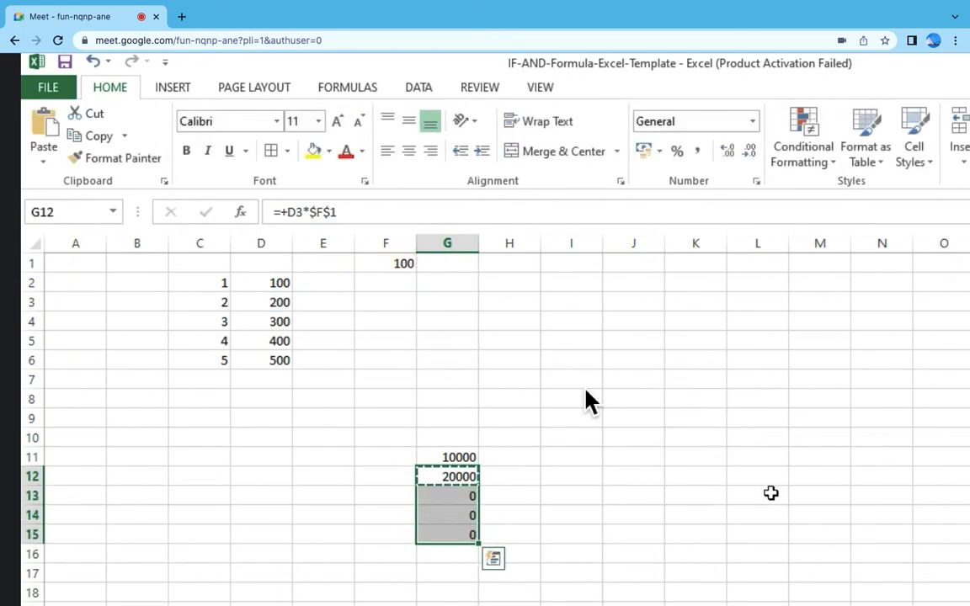
key("Return")
Step: Inspect the cell references of the copied formulas in G13, G14 and G15
left_click(438, 492)
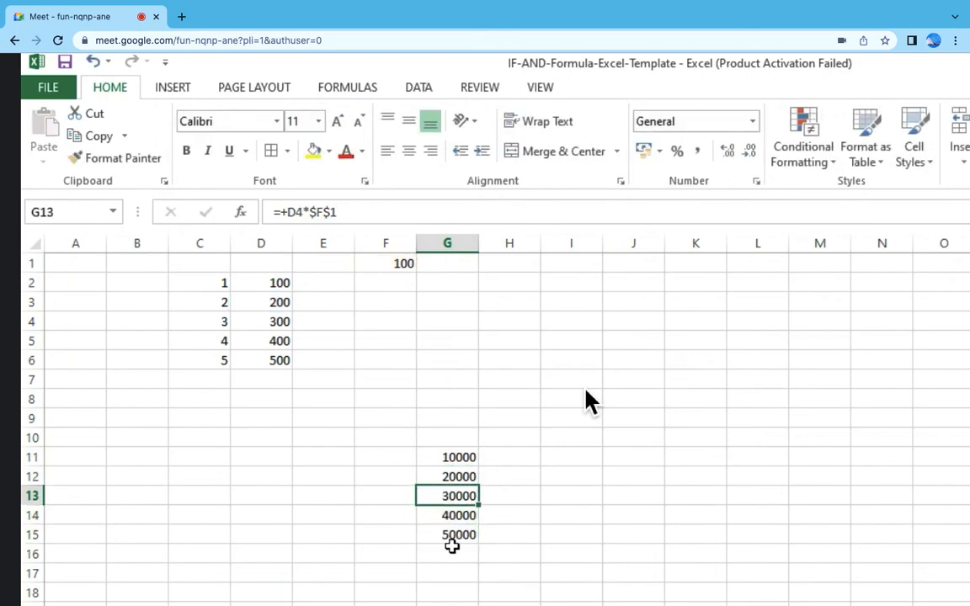
key("F2")
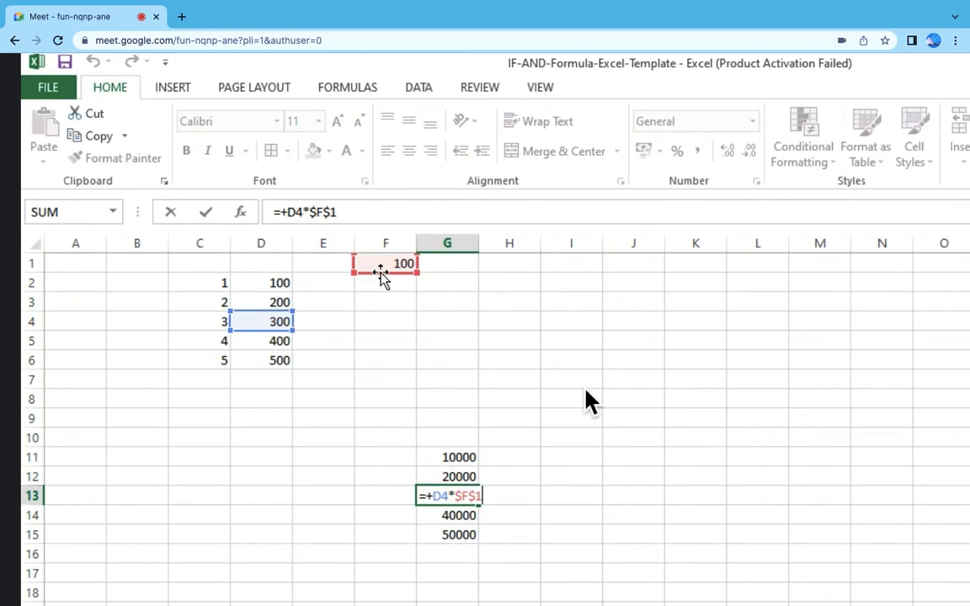
key("Escape")
left_click(461, 515)
key("F2")
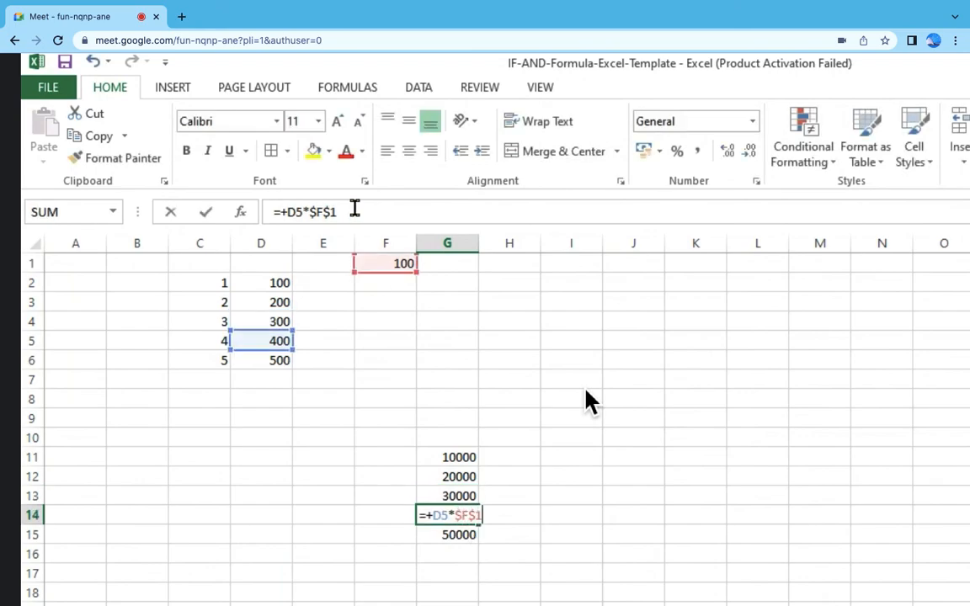
key("Escape")
left_click(440, 533)
key("F2")
key("Escape")
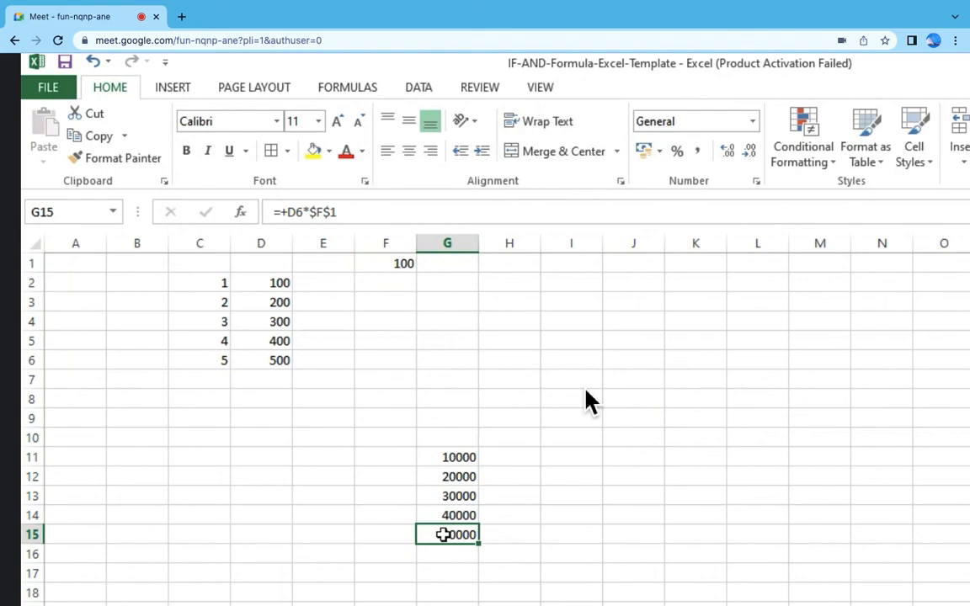
Step: Clear the results in G11:G15 and enter the formula =+F1*D2 in G10
left_click_drag(451, 460, 453, 533)
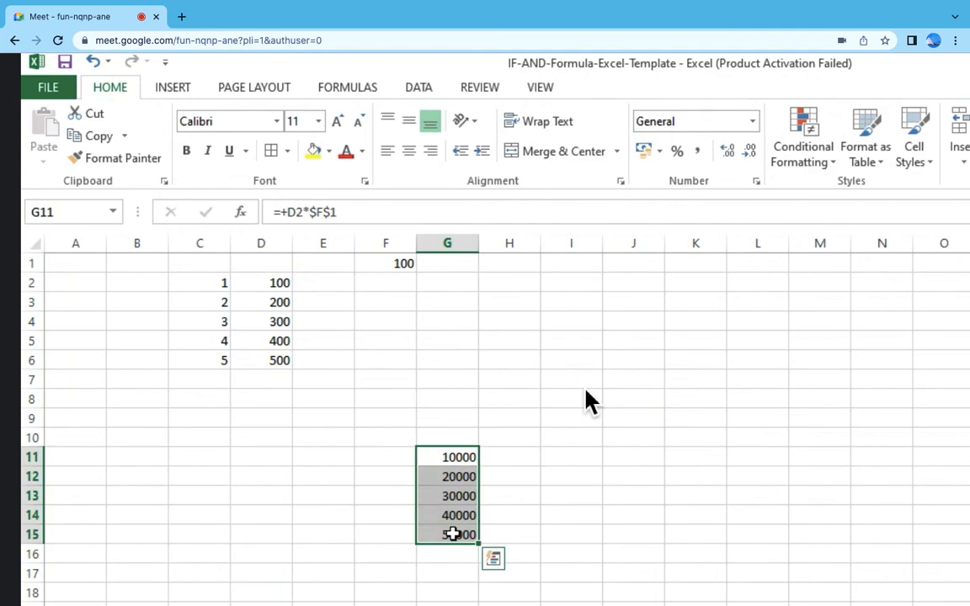
left_click(466, 433)
type("+")
left_click(407, 265)
type("*")
left_click(280, 282)
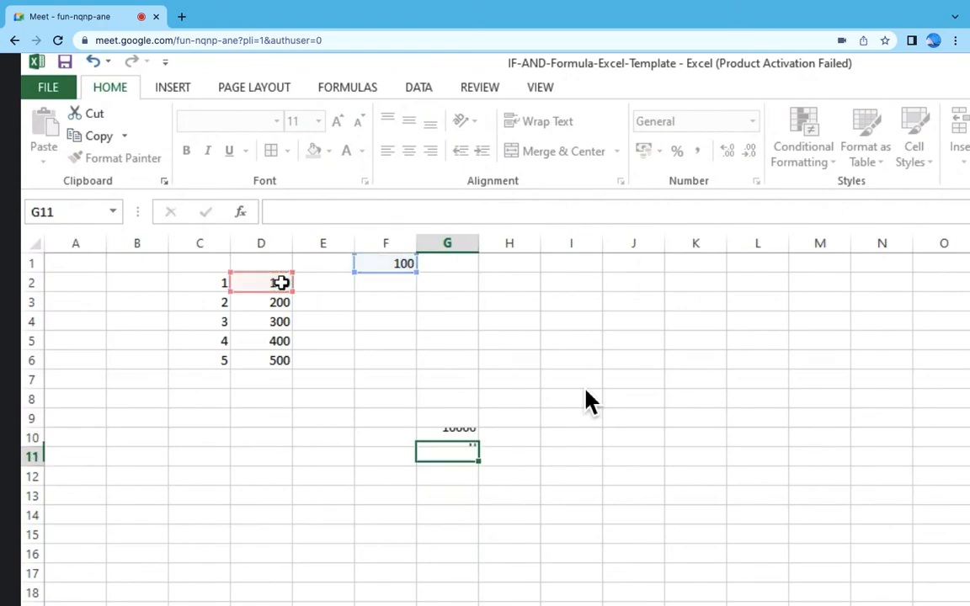
key("Return")
Step: Copy the formula with relative references from G10 down through G15
key("Up")
key("ctrl+c")
key("shift+Down")
key("shift+Down")
key("shift+Down")
key("shift+Down")
key("shift+Down")
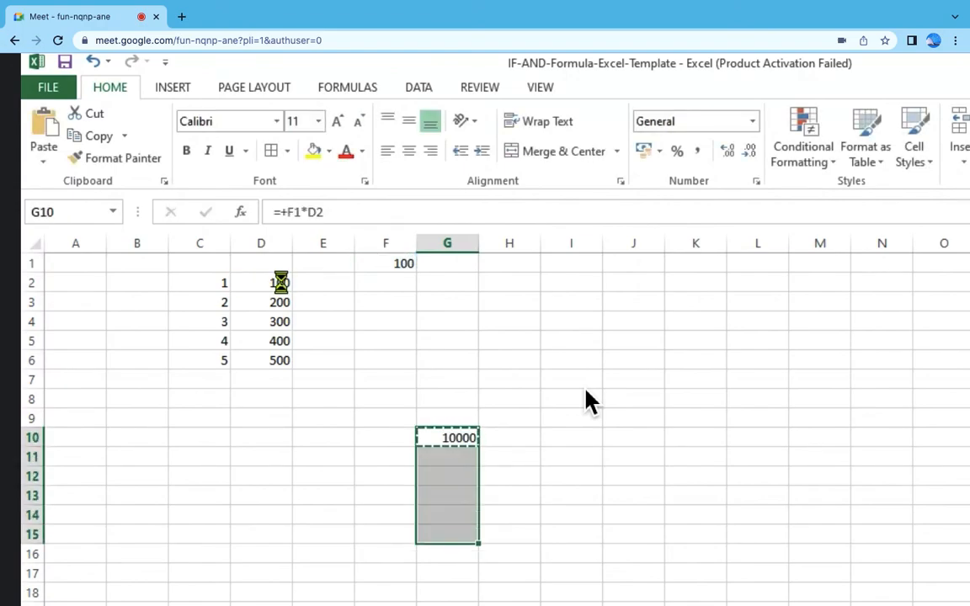
key("Return")
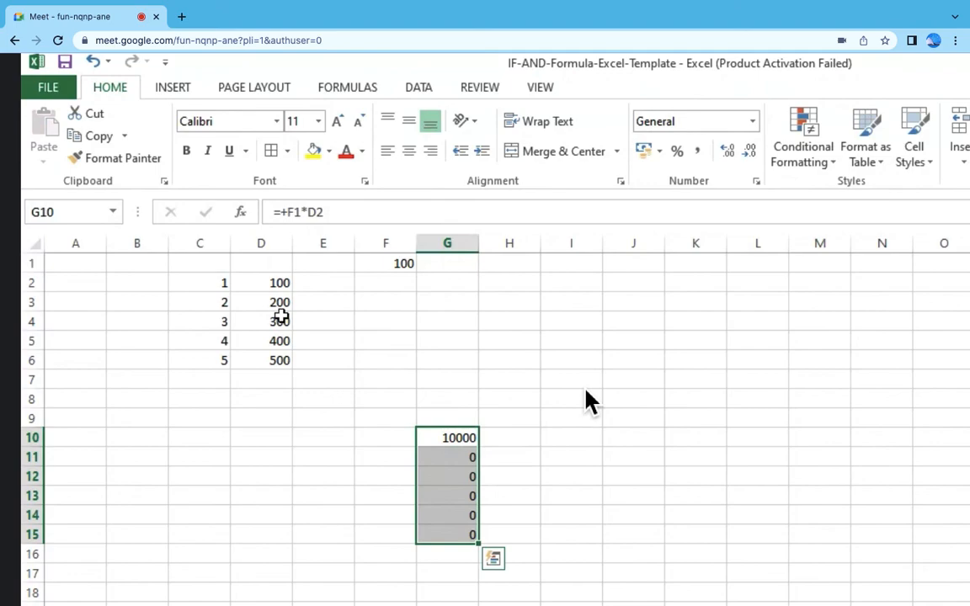
Step: Inspect the cell references of the copied formulas in G11 and G12
double_click(463, 456)
key("Escape")
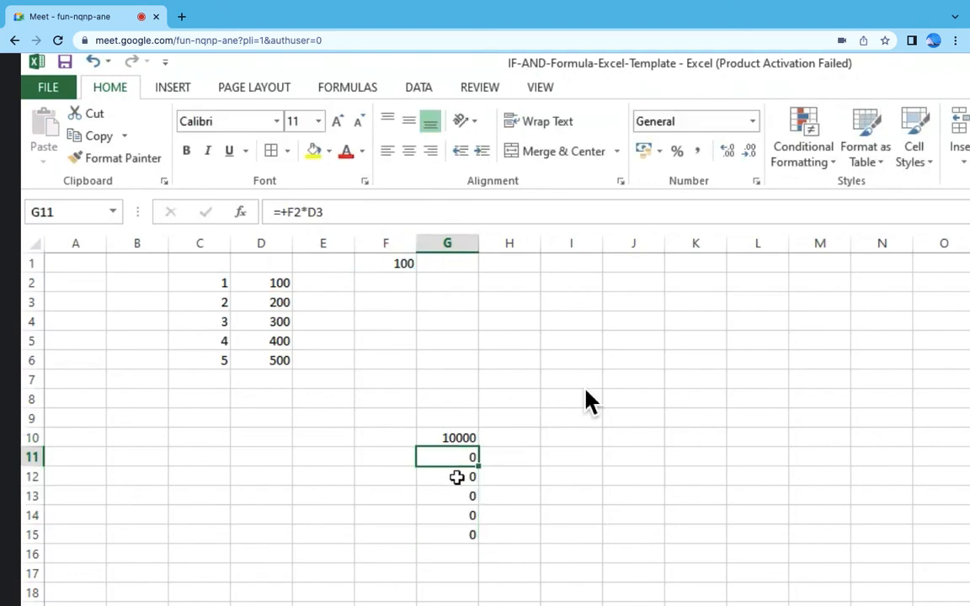
double_click(455, 475)
key("Escape")
Step: Make the F1 reference in the G10 formula absolute, giving =+$F$1*D2
left_click(460, 435)
double_click(452, 430)
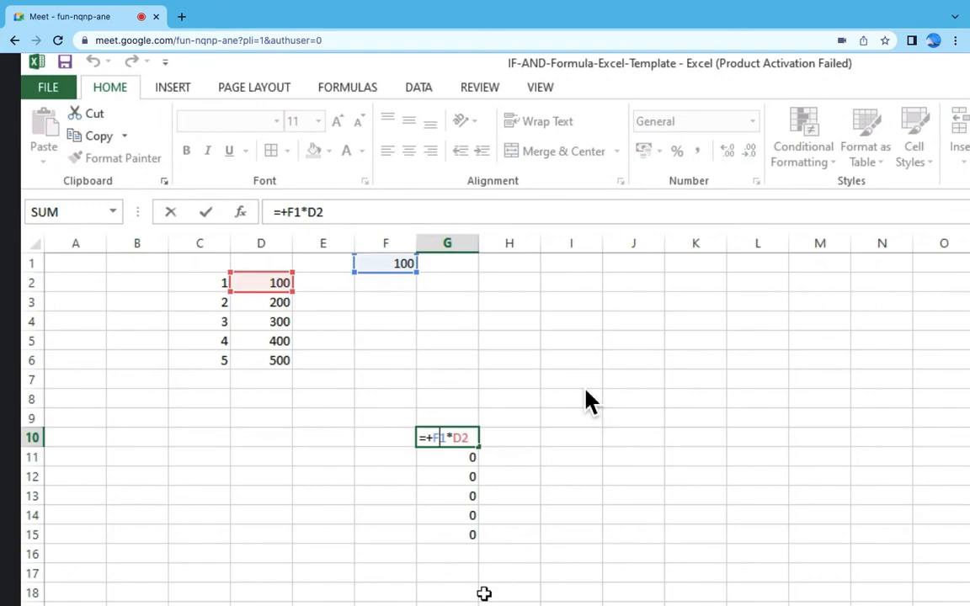
key("F4")
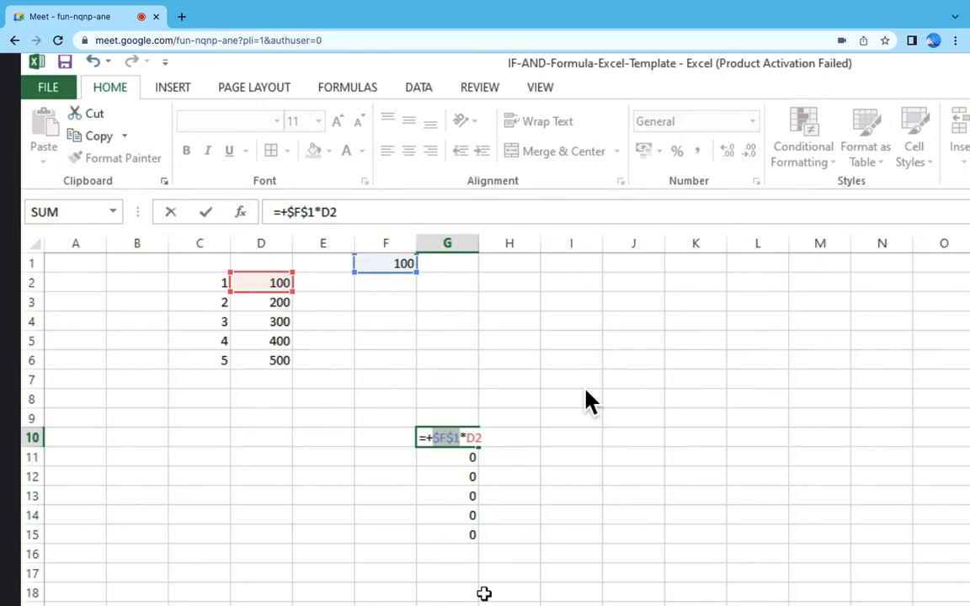
key("Return")
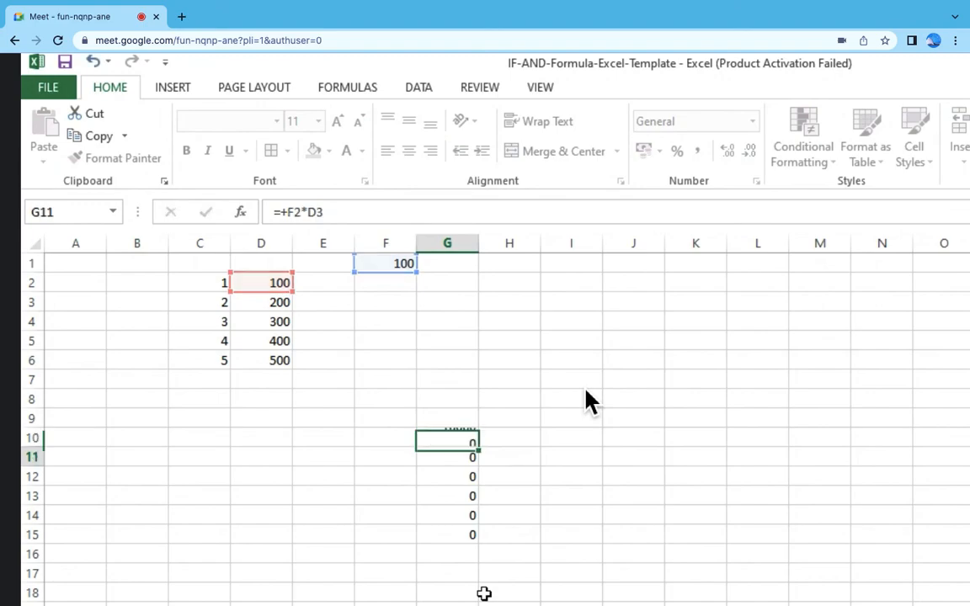
Step: Copy the formula with the absolute $F$1 reference from G10 down through G15
key("Up")
key("ctrl+c")
key("shift+Down")
key("shift+Down")
key("shift+Down")
key("shift+Down")
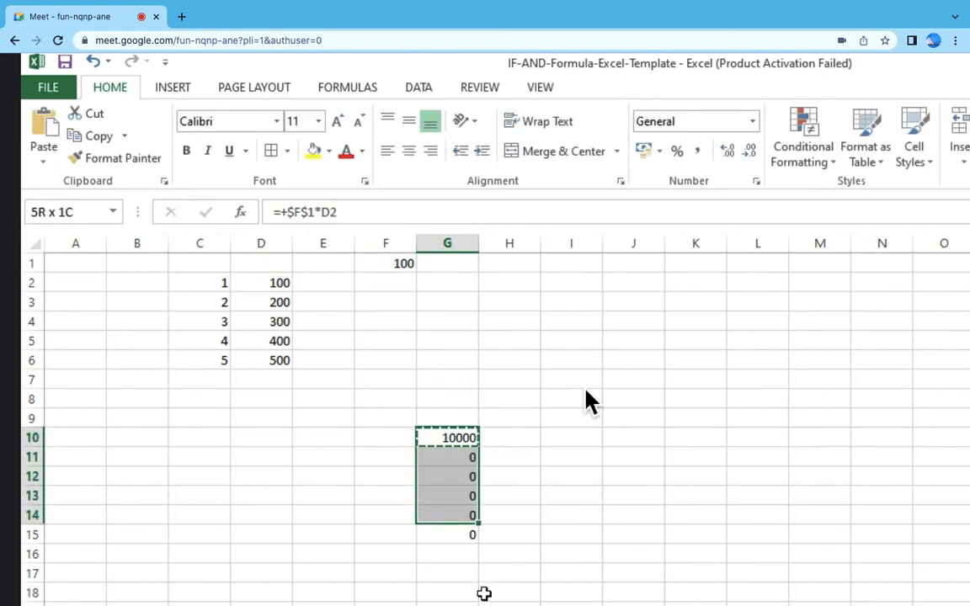
key("shift+Down")
key("ctrl+v")
Step: Inspect the cell references of the copied formulas in G11 through G14
double_click(475, 457)
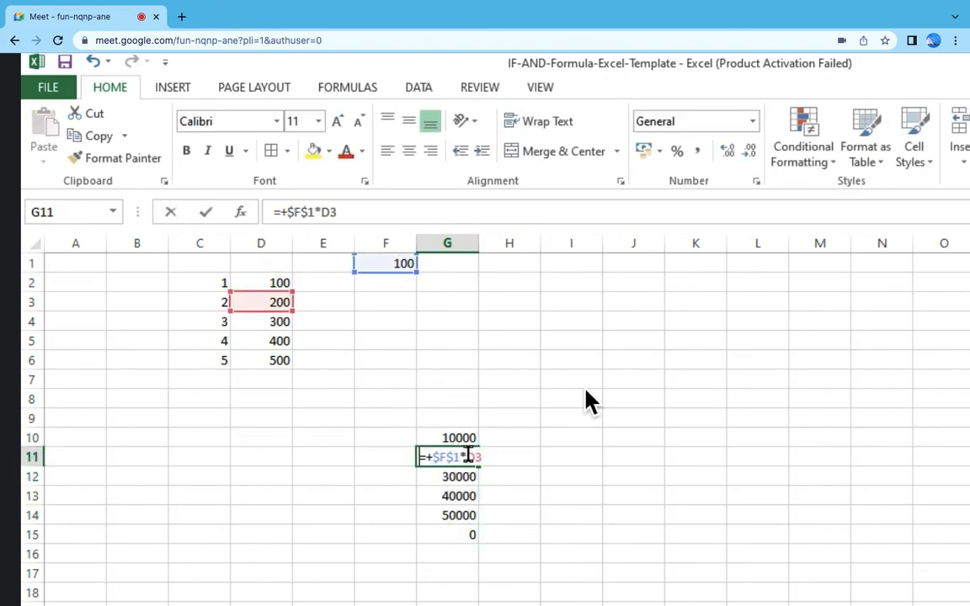
key("Escape")
double_click(467, 478)
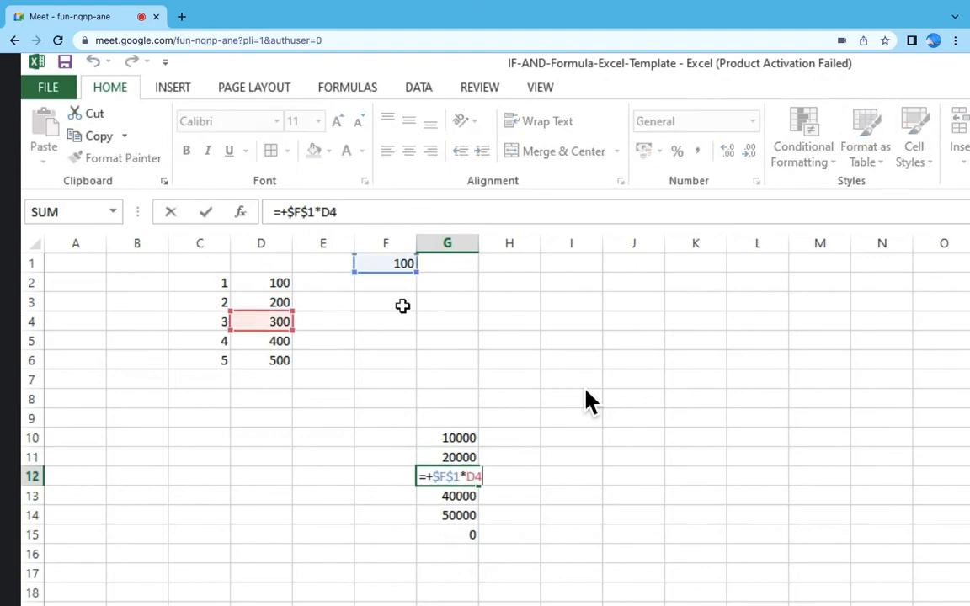
key("Escape")
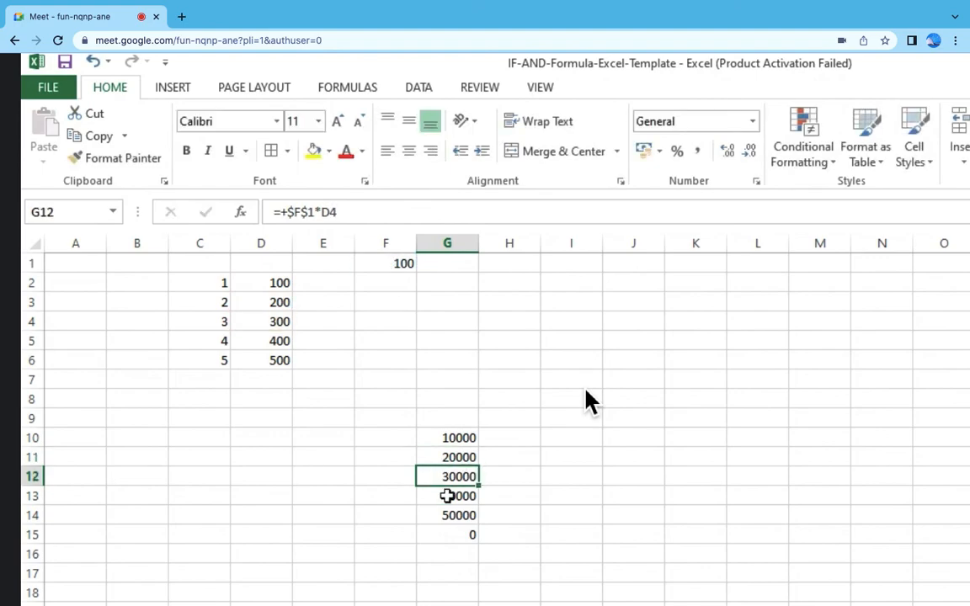
double_click(447, 495)
key("Escape")
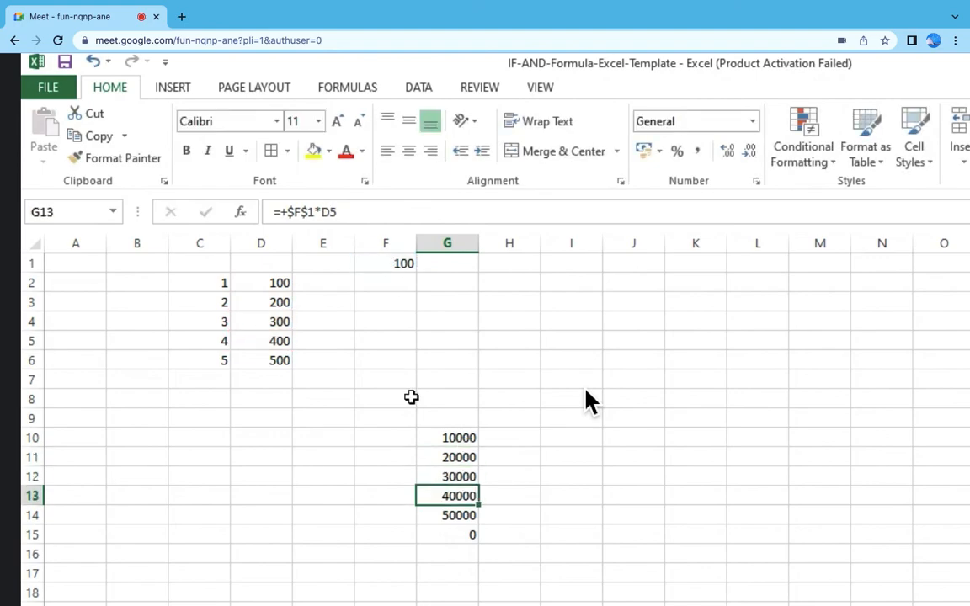
double_click(459, 495)
left_click(474, 524)
double_click(471, 519)
key("Escape")
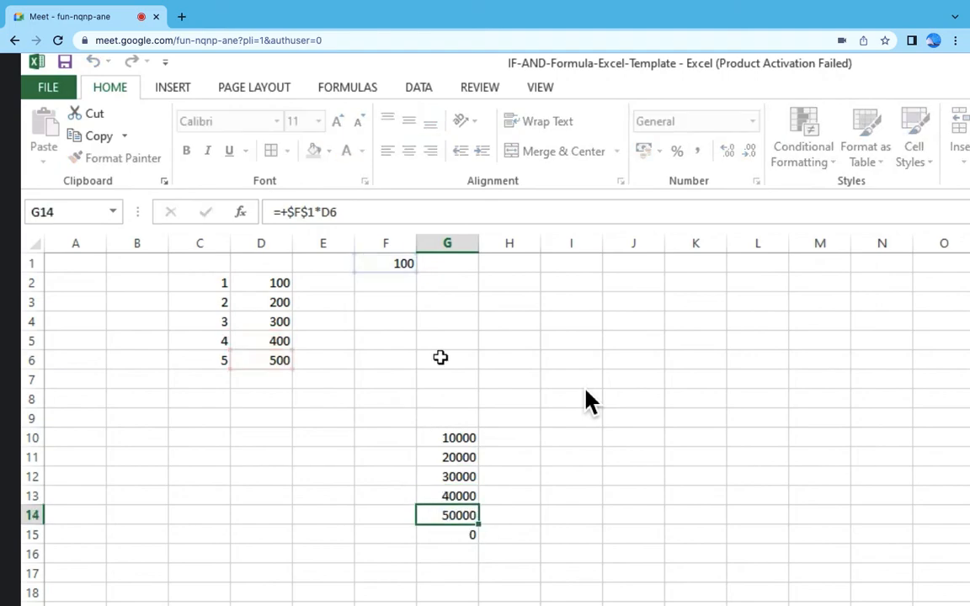
Step: Switch to the FORMULA (2) workbook and select the LOCK CELL entry in A58:C58 for review
key("alt+Tab")
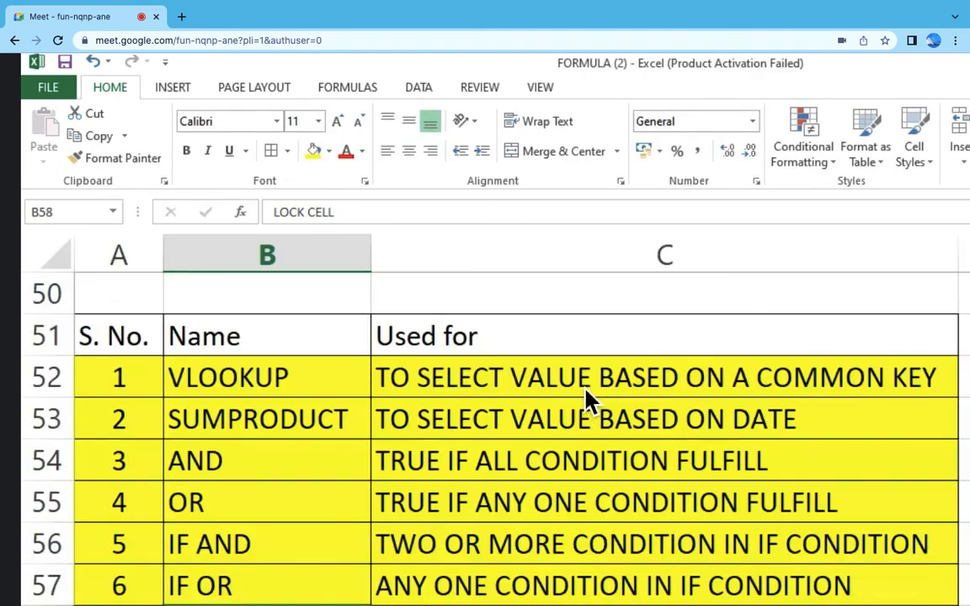
left_click_drag(118, 605, 664, 605)
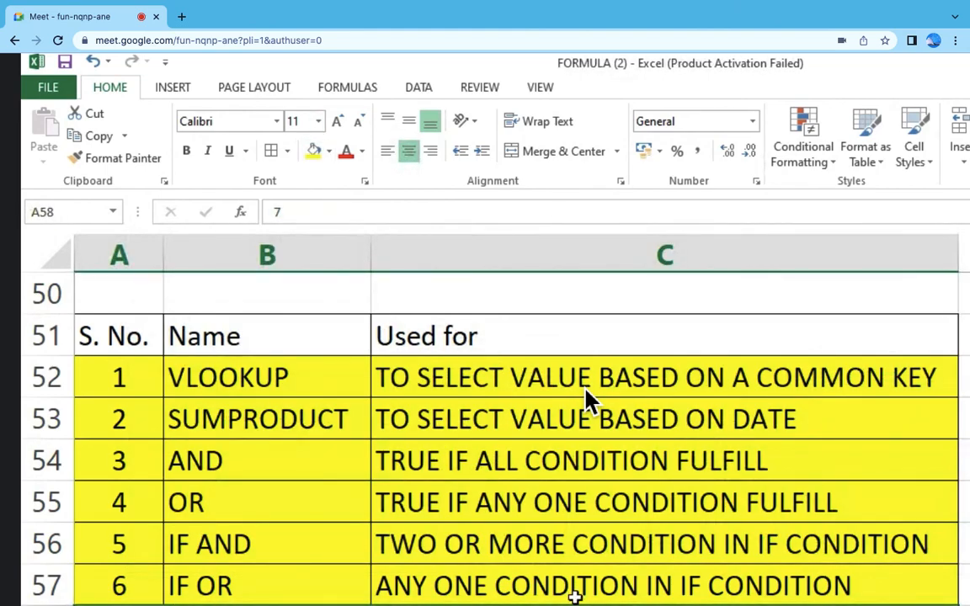
scroll(587, 398, "down", 3)
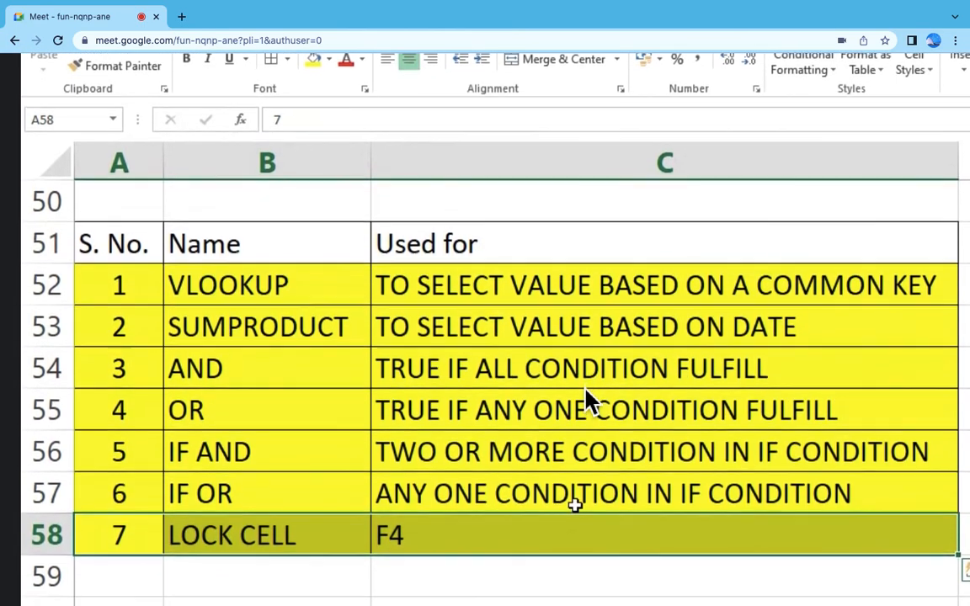
scroll(587, 398, "down", 5)
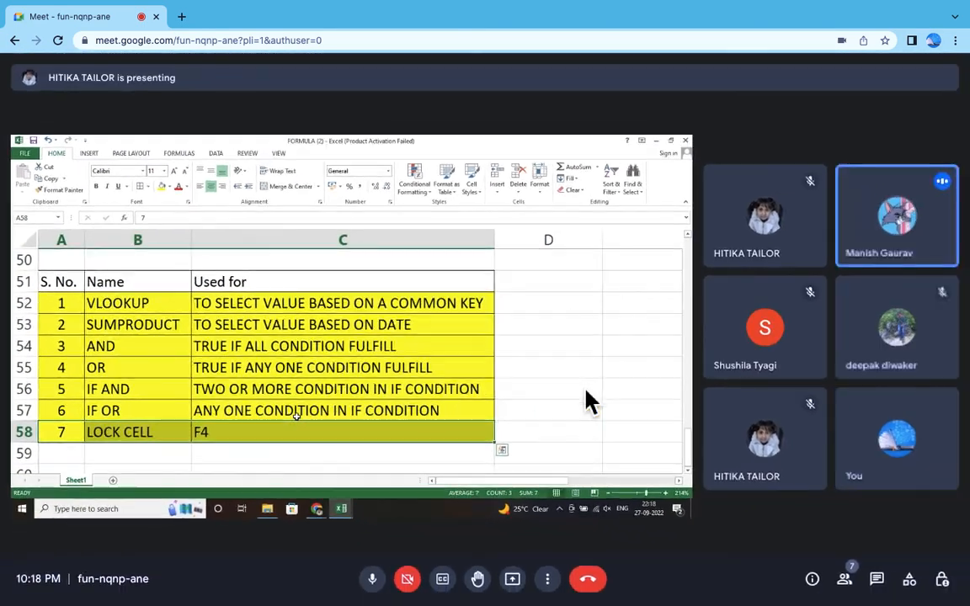
Step: Turn on the camera in the Google Meet call
left_click(413, 580)
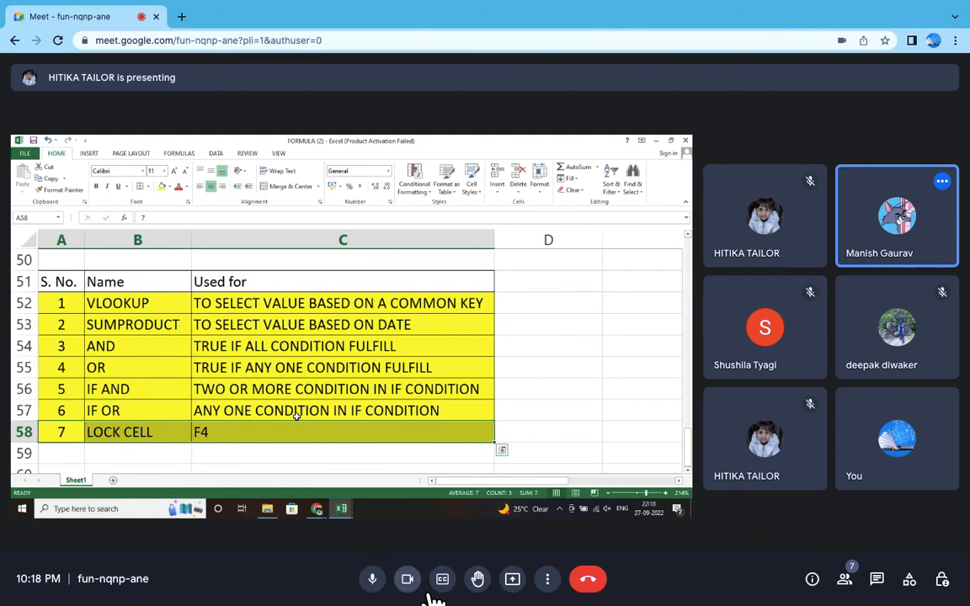